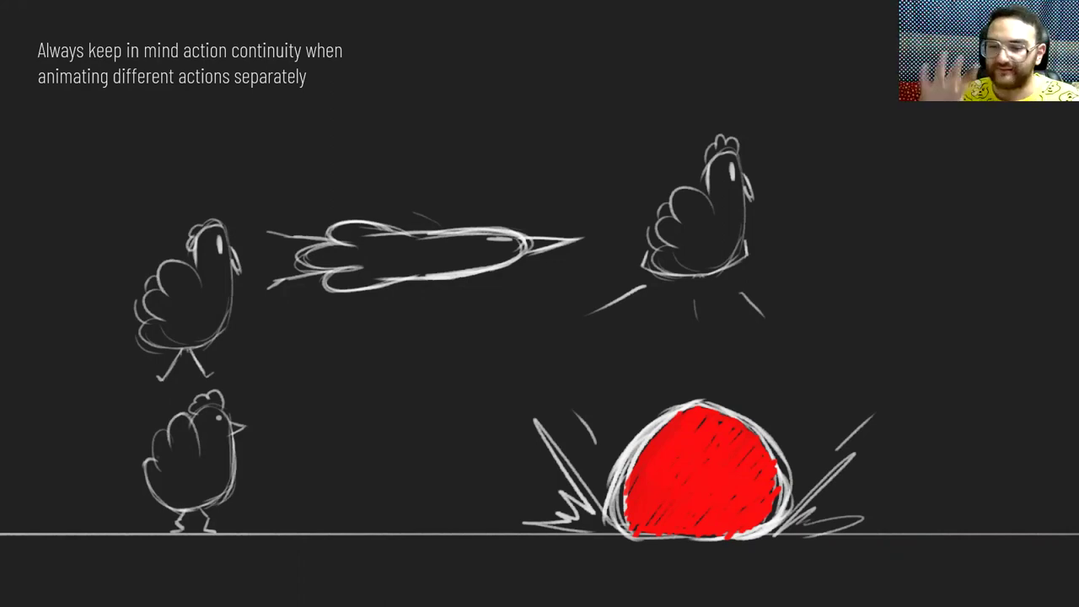
pyautogui.press('Right')
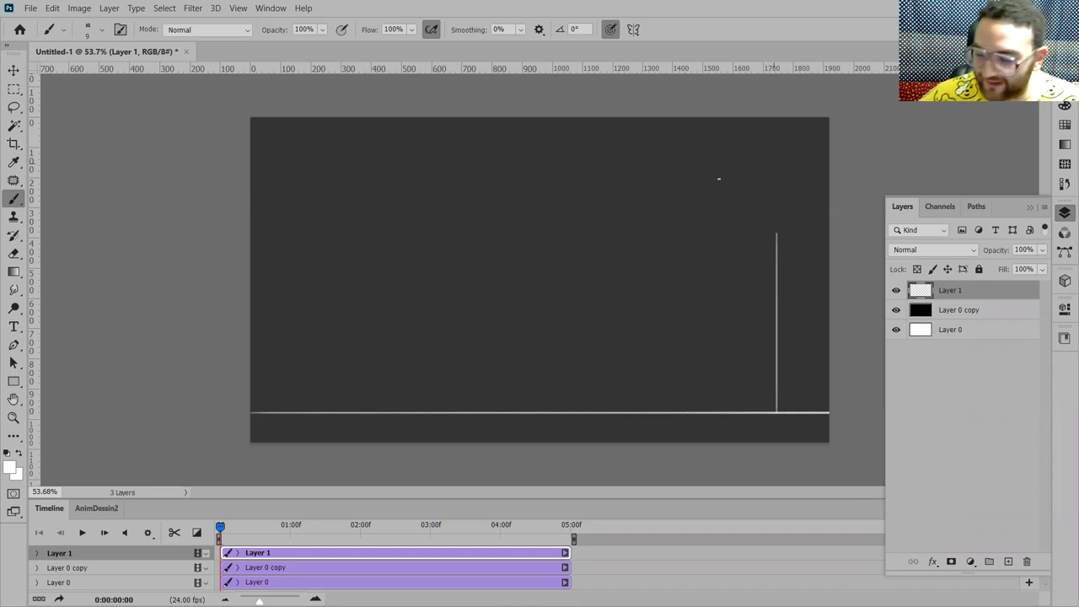
# Step: Draw a rectangular basketball backboard with straight brush lines above the vertical pole
pyautogui.moveTo(717, 157)
pyautogui.mouseDown()
pyautogui.moveTo(791, 158)
pyautogui.moveTo(705, 158)
pyautogui.mouseUp()
pyautogui.keyDown('shift'); pyautogui.click(705, 224); pyautogui.keyUp('shift')
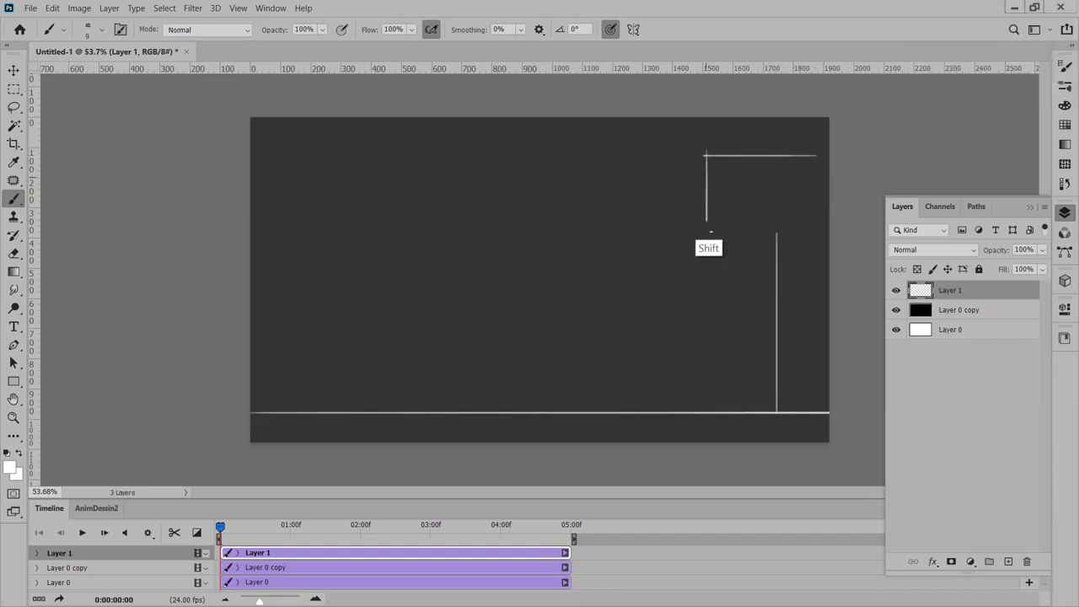
pyautogui.keyDown('shift'); pyautogui.click(817, 226); pyautogui.keyUp('shift')
pyautogui.keyDown('shift'); pyautogui.click(818, 157); pyautogui.keyUp('shift')
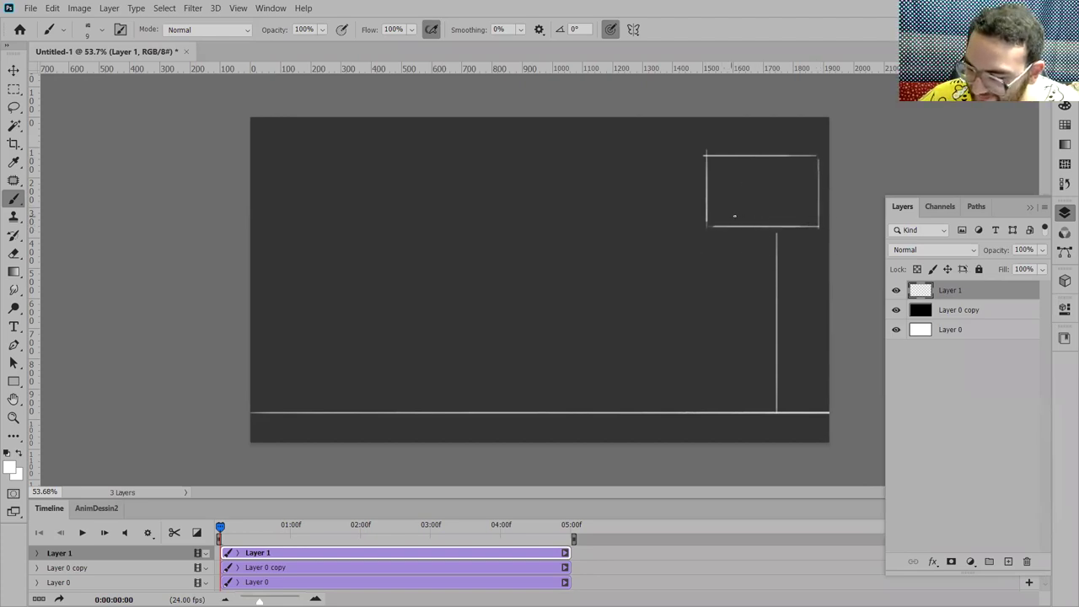
# Step: Draw a short horizontal rim line and a smaller target rectangle above it inside the backboard
pyautogui.moveTo(742, 215); pyautogui.dragTo(762, 216)
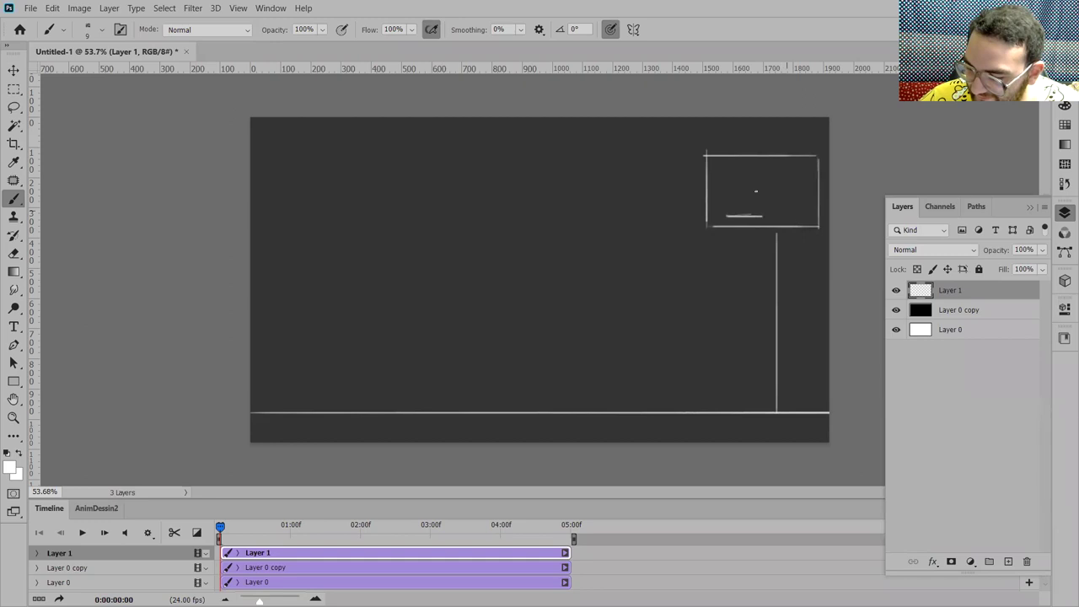
pyautogui.click(732, 203)
pyautogui.keyDown('shift'); pyautogui.click(732, 176); pyautogui.keyUp('shift')
pyautogui.keyDown('shift'); pyautogui.click(777, 176); pyautogui.keyUp('shift')
pyautogui.keyDown('shift'); pyautogui.click(777, 195); pyautogui.keyUp('shift')
pyautogui.keyDown('shift'); pyautogui.click(777, 206); pyautogui.keyUp('shift')
pyautogui.keyDown('shift'); pyautogui.click(740, 206); pyautogui.keyUp('shift')
pyautogui.keyDown('shift'); pyautogui.click(732, 206); pyautogui.keyUp('shift')
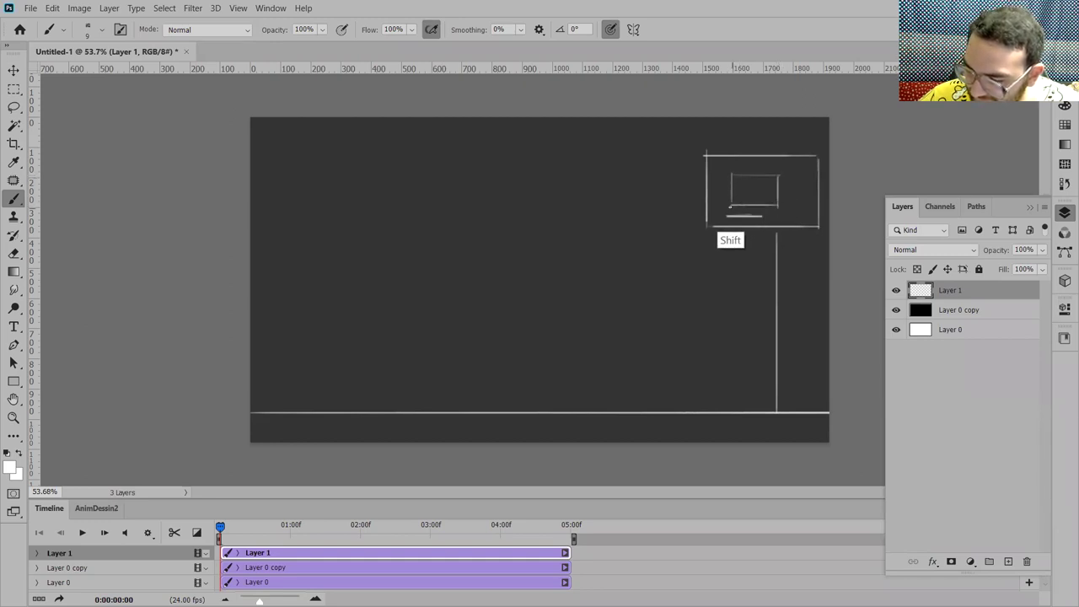
# Step: Sketch the tapered basketball net hanging from the rim, with vertical strands and a wavy lower edge
pyautogui.hotkey('ctrl', '+')
pyautogui.hotkey('ctrl', '+')
pyautogui.hotkey('ctrl', '+')
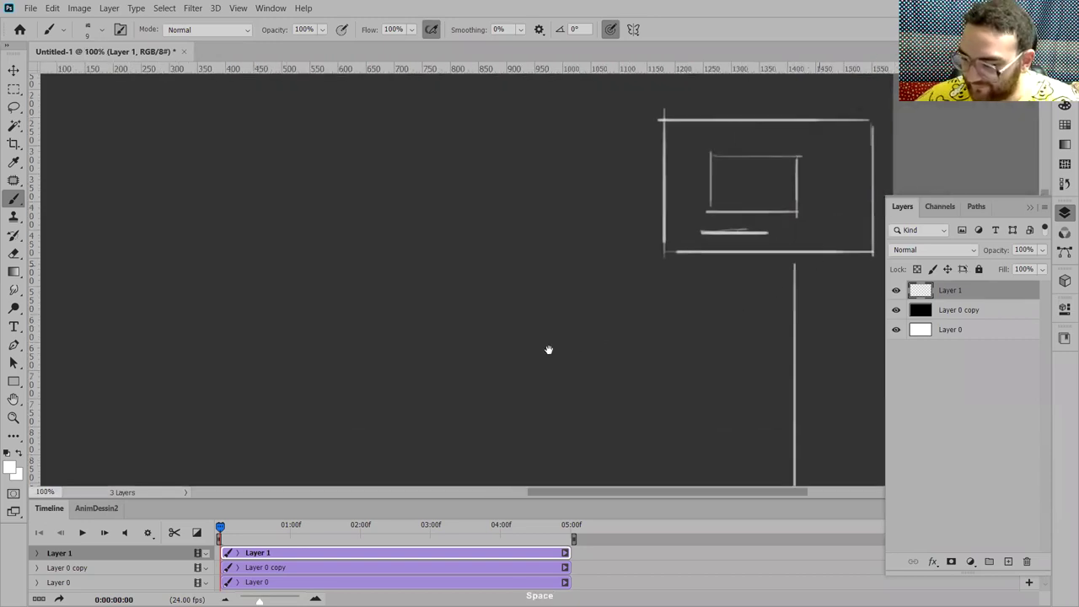
pyautogui.moveTo(787, 211); pyautogui.dragTo(758, 313)
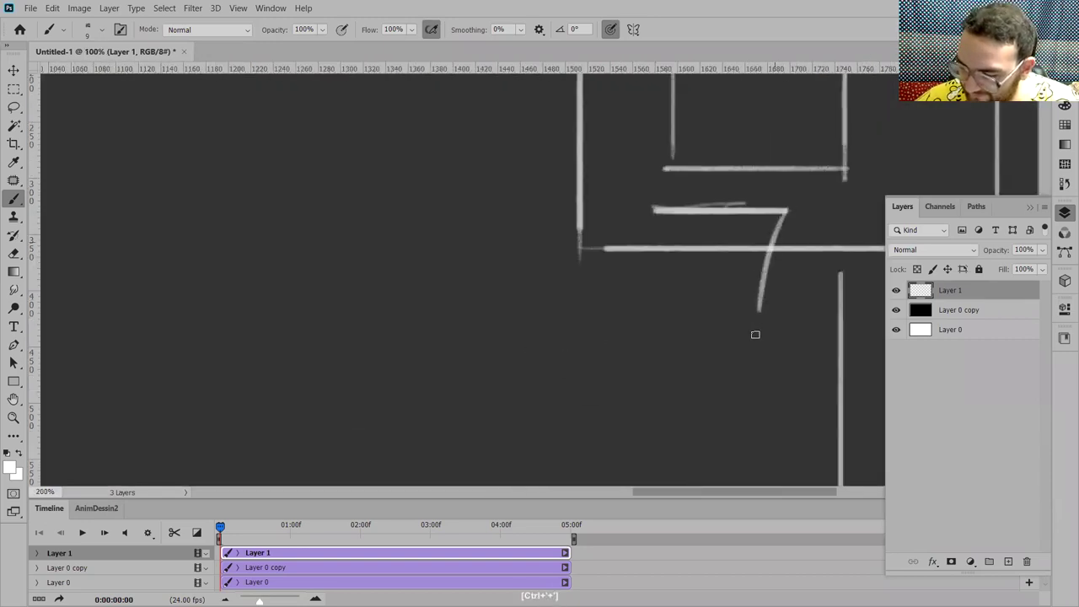
pyautogui.moveTo(655, 209)
pyautogui.mouseDown()
pyautogui.moveTo(719, 308)
pyautogui.moveTo(762, 291)
pyautogui.mouseUp()
pyautogui.moveTo(757, 223)
pyautogui.mouseDown()
pyautogui.moveTo(742, 312)
pyautogui.moveTo(727, 306)
pyautogui.mouseUp()
pyautogui.moveTo(710, 207); pyautogui.dragTo(712, 297)
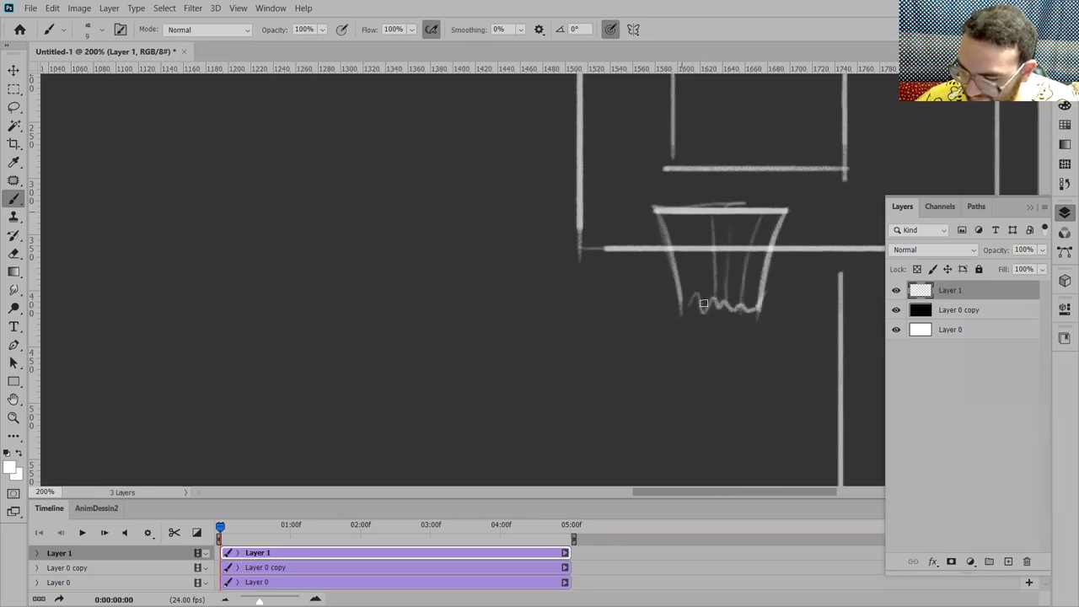
# Step: Add a new layer above the hoop drawing and shorten its timeline clip to six frames
pyautogui.hotkey('ctrl', '-')
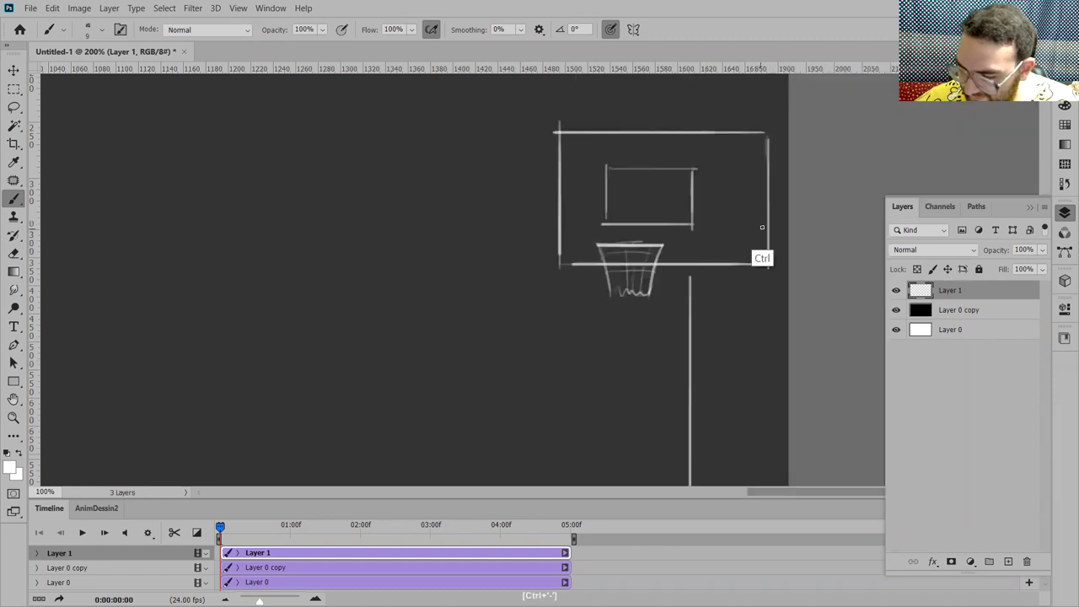
pyautogui.hotkey('ctrl', '-')
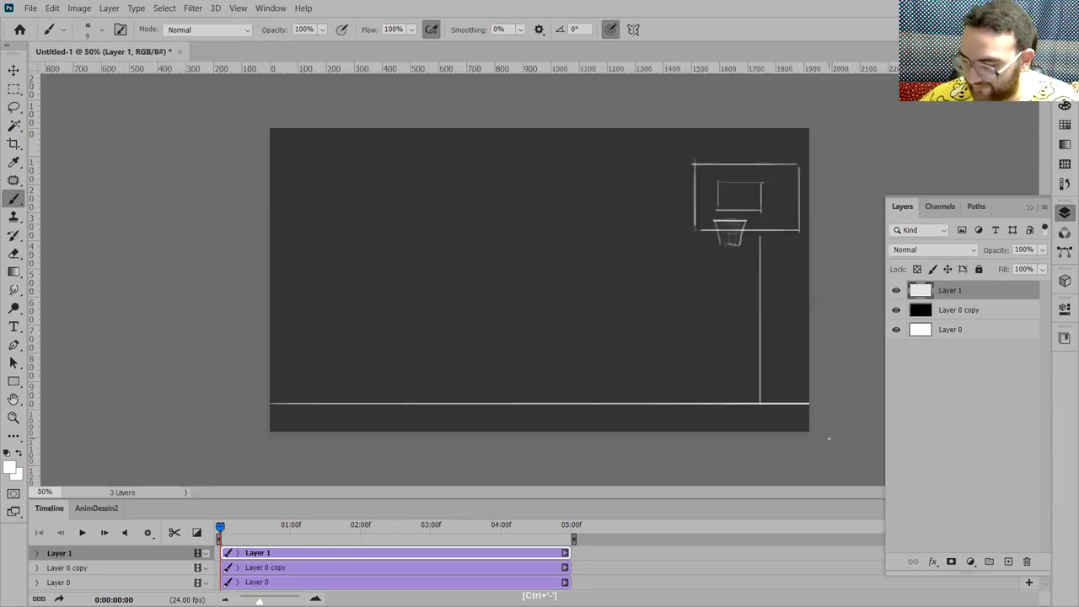
pyautogui.click(1008, 562)
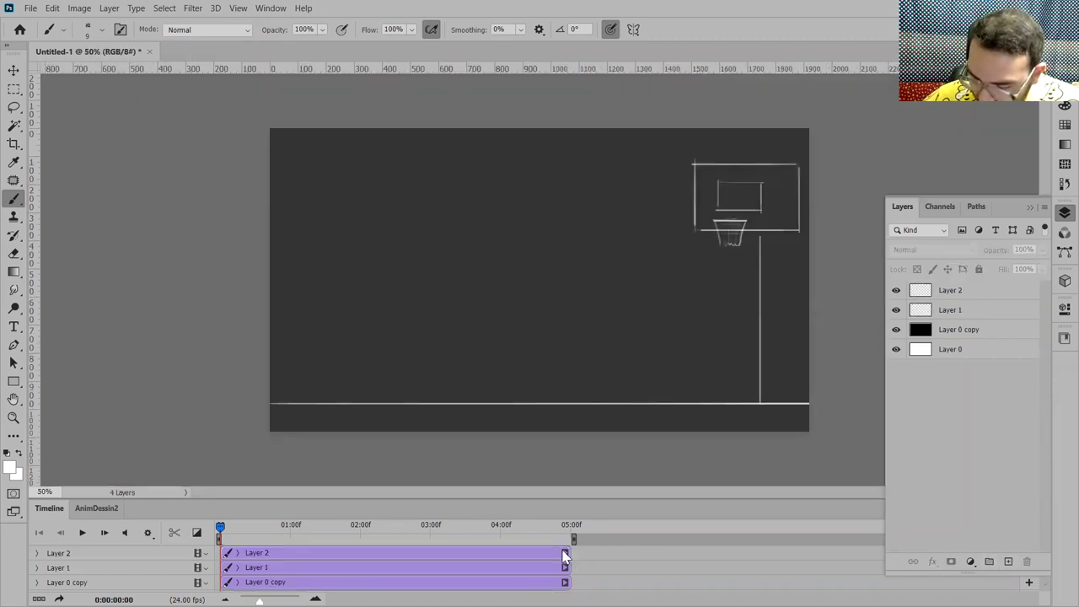
pyautogui.moveTo(567, 552); pyautogui.dragTo(230, 555)
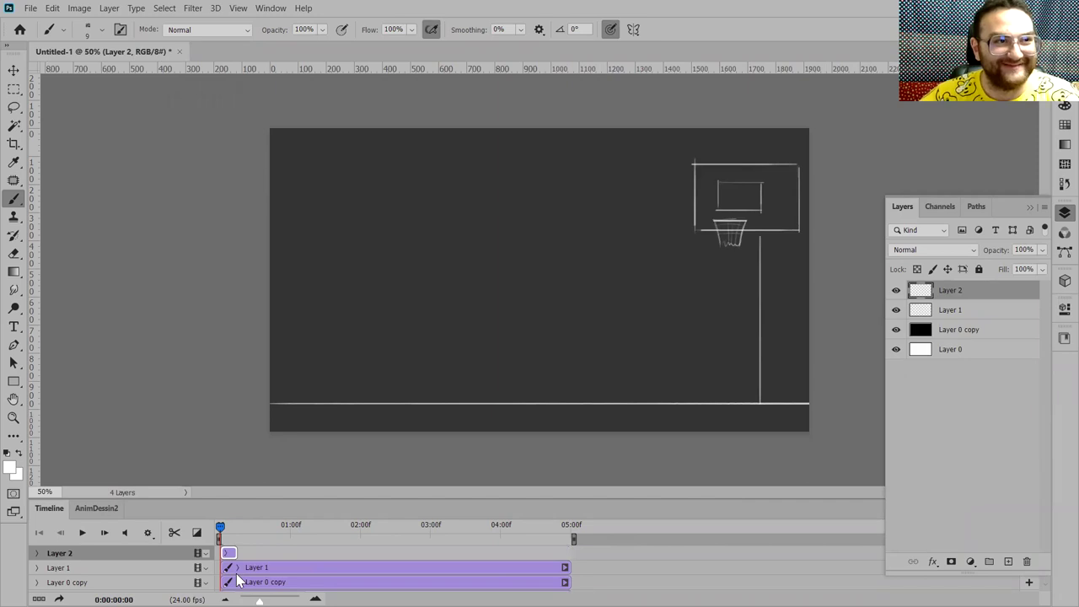
pyautogui.hotkey('ctrl', '+')
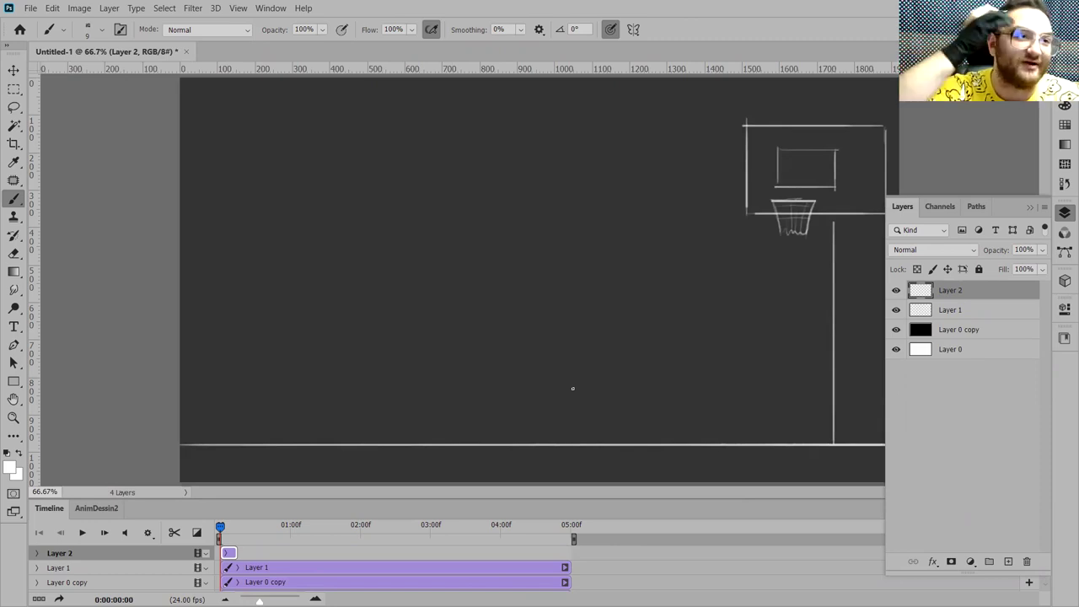
pyautogui.click(953, 310)
pyautogui.hotkey('ctrl', 't')
pyautogui.moveTo(832, 180); pyautogui.dragTo(830, 220)
pyautogui.hotkey('ctrl', 'z')
pyautogui.press('Return')
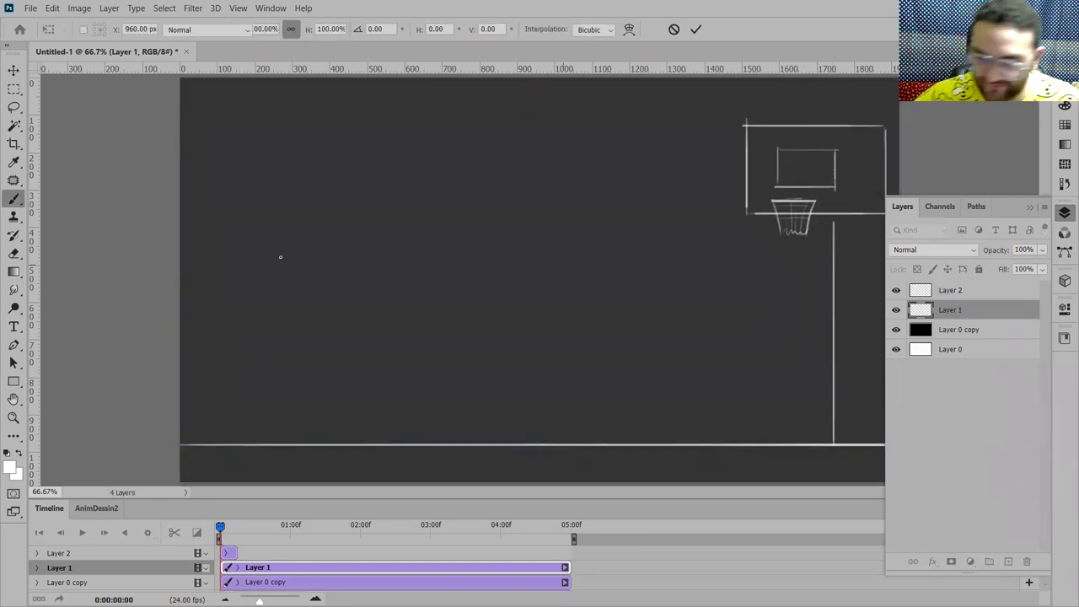
# Step: Select the backboard, net and upper part of the pole on Layer 1, move them lower and deselect
pyautogui.press('m')
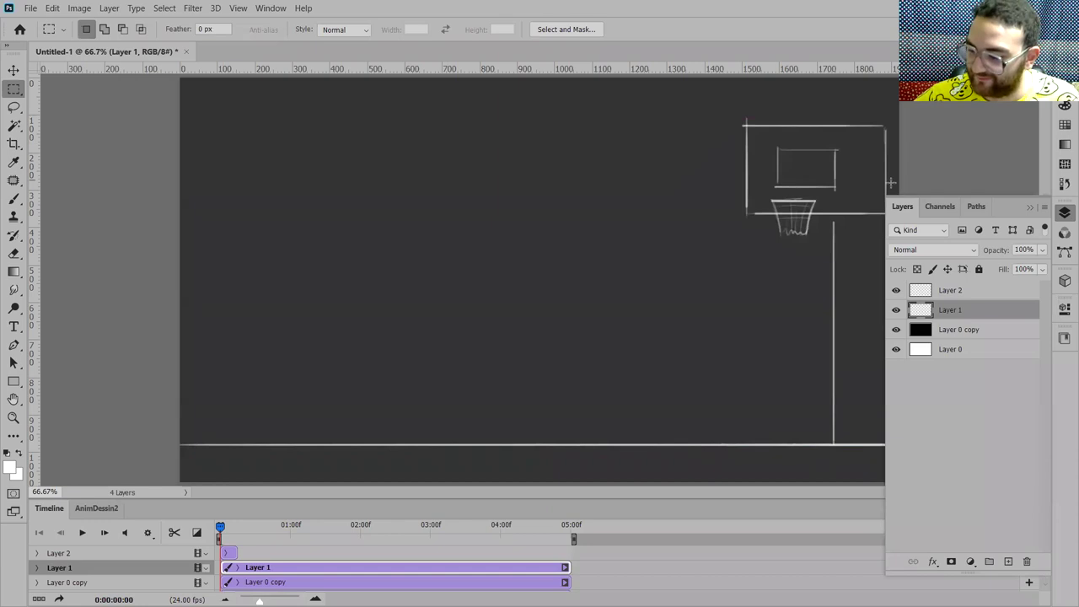
pyautogui.moveTo(694, 101); pyautogui.dragTo(927, 336)
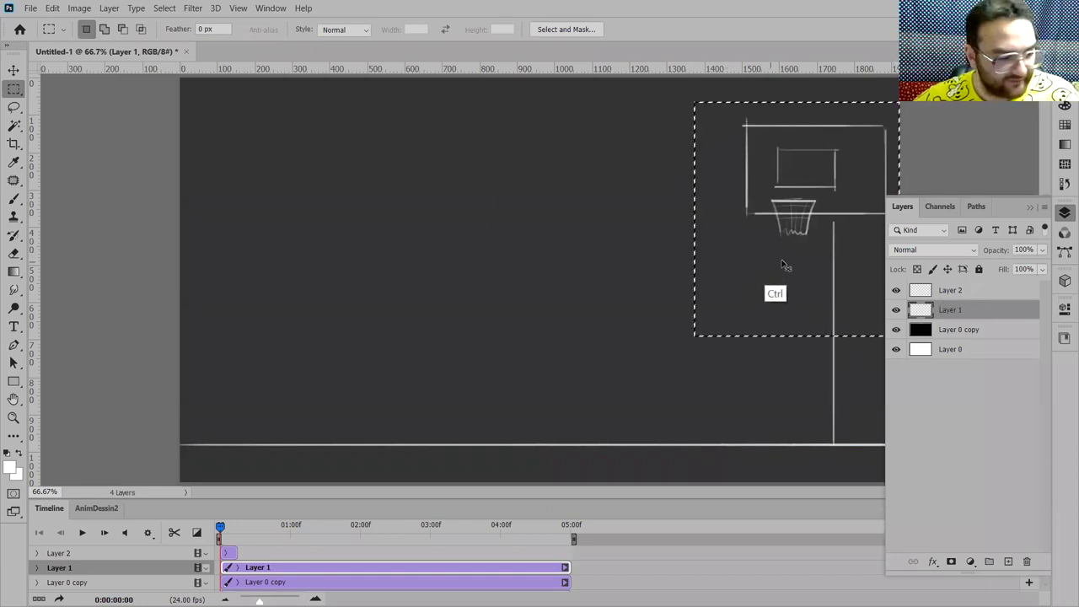
pyautogui.hotkey('ctrl', 't')
pyautogui.moveTo(828, 166); pyautogui.dragTo(832, 232)
pyautogui.press('Return')
pyautogui.hotkey('ctrl', 'd')
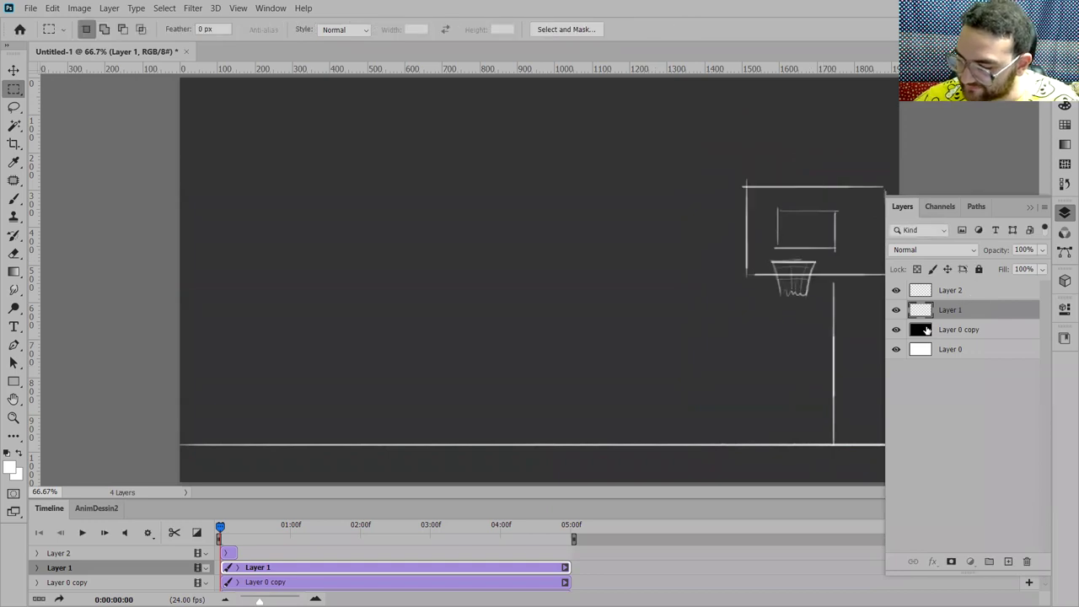
# Step: On Layer 2, brush the chicken's rounded rear, wing feathers and the start of its neck above the ground line
pyautogui.hotkey('alt', ']')
pyautogui.scroll(5, 686, 269)
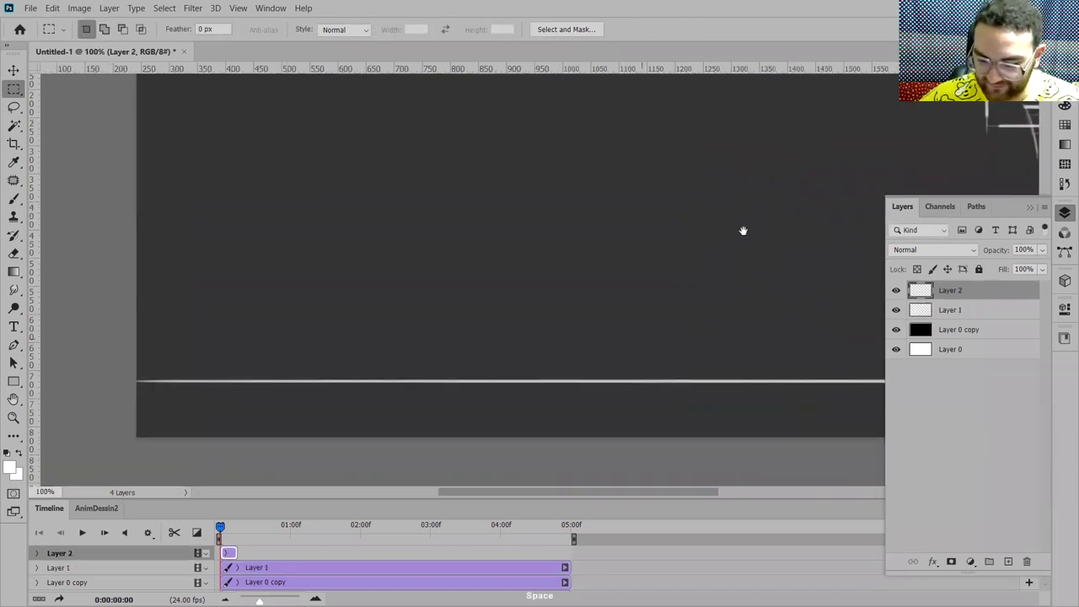
pyautogui.press('space')
pyautogui.press('b')
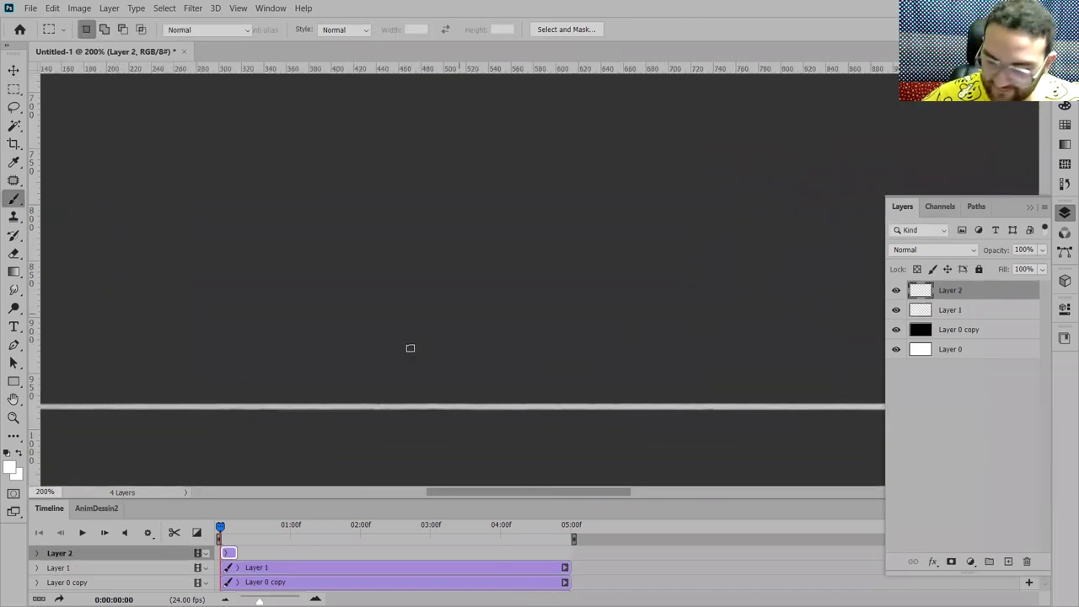
pyautogui.moveTo(300, 298); pyautogui.dragTo(296, 355)
pyautogui.moveTo(295, 312)
pyautogui.mouseDown()
pyautogui.moveTo(342, 319)
pyautogui.moveTo(393, 301)
pyautogui.moveTo(395, 275)
pyautogui.moveTo(405, 303)
pyautogui.moveTo(368, 300)
pyautogui.mouseUp()
pyautogui.moveTo(311, 327)
pyautogui.mouseDown()
pyautogui.moveTo(344, 369)
pyautogui.moveTo(297, 350)
pyautogui.moveTo(301, 361)
pyautogui.moveTo(379, 368)
pyautogui.mouseUp()
pyautogui.moveTo(404, 296)
pyautogui.mouseDown()
pyautogui.moveTo(407, 237)
pyautogui.moveTo(410, 255)
pyautogui.moveTo(425, 221)
pyautogui.mouseUp()
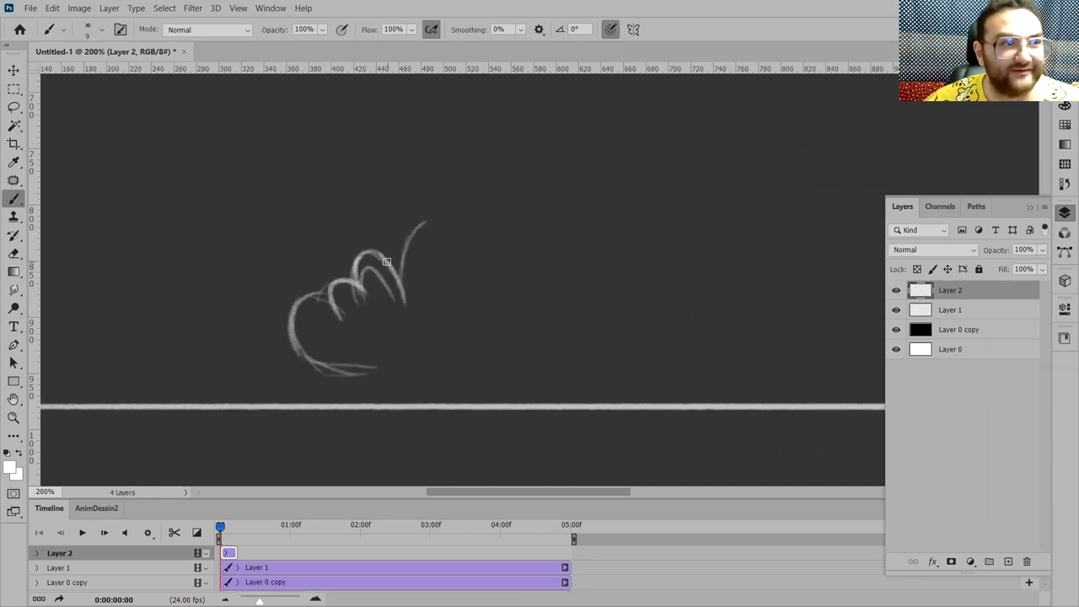
# Step: Complete the chicken with a head, comb, eye, beak, breast, belly and two legs standing on the ground line
pyautogui.moveTo(401, 278)
pyautogui.mouseDown()
pyautogui.moveTo(430, 223)
pyautogui.moveTo(420, 223)
pyautogui.moveTo(410, 240)
pyautogui.moveTo(458, 224)
pyautogui.moveTo(445, 207)
pyautogui.moveTo(466, 226)
pyautogui.mouseUp()
pyautogui.moveTo(403, 253)
pyautogui.mouseDown()
pyautogui.moveTo(428, 209)
pyautogui.moveTo(475, 257)
pyautogui.moveTo(470, 241)
pyautogui.moveTo(482, 248)
pyautogui.moveTo(468, 259)
pyautogui.moveTo(452, 232)
pyautogui.moveTo(469, 239)
pyautogui.moveTo(443, 187)
pyautogui.moveTo(411, 211)
pyautogui.mouseUp()
pyautogui.moveTo(469, 260)
pyautogui.mouseDown()
pyautogui.moveTo(465, 314)
pyautogui.moveTo(466, 272)
pyautogui.moveTo(439, 367)
pyautogui.moveTo(463, 318)
pyautogui.moveTo(386, 384)
pyautogui.mouseUp()
pyautogui.moveTo(462, 339)
pyautogui.mouseDown()
pyautogui.moveTo(382, 386)
pyautogui.moveTo(321, 373)
pyautogui.mouseUp()
pyautogui.moveTo(397, 361); pyautogui.dragTo(312, 360)
pyautogui.moveTo(414, 379)
pyautogui.mouseDown()
pyautogui.moveTo(415, 403)
pyautogui.moveTo(413, 392)
pyautogui.moveTo(355, 410)
pyautogui.mouseUp()
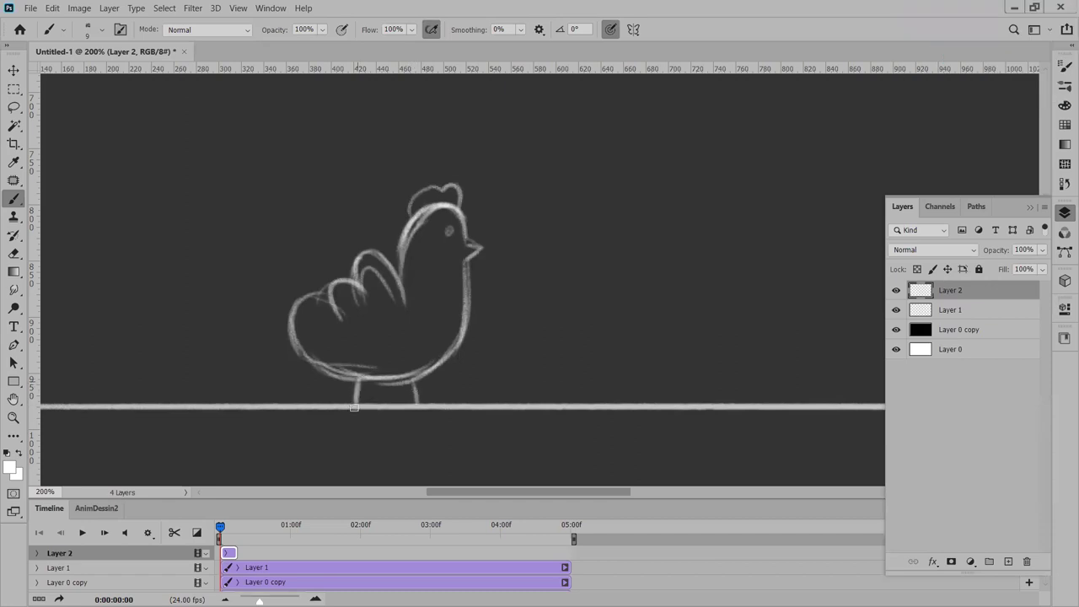
# Step: Examine the chicken's size and placement relative to the basketball hoop and the whole scene
pyautogui.hotkey('ctrl', '-')
pyautogui.hotkey('ctrl', '-')
pyautogui.hotkey('ctrl', '-')
pyautogui.hotkey('ctrl', '+')
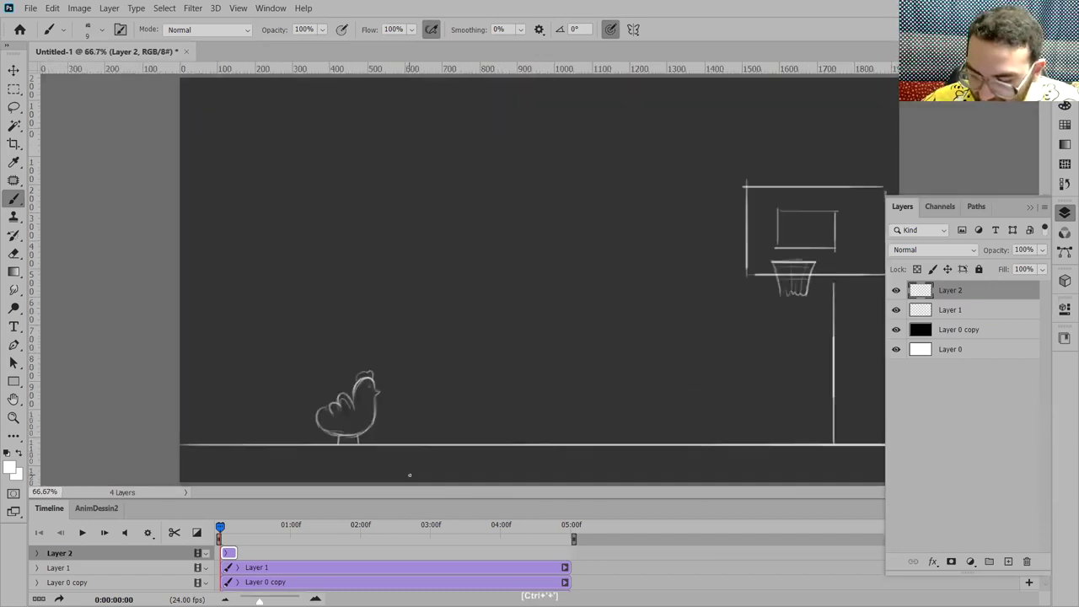
pyautogui.hotkey('ctrl', '+')
pyautogui.hotkey('ctrl', '-')
pyautogui.hotkey('ctrl', '+')
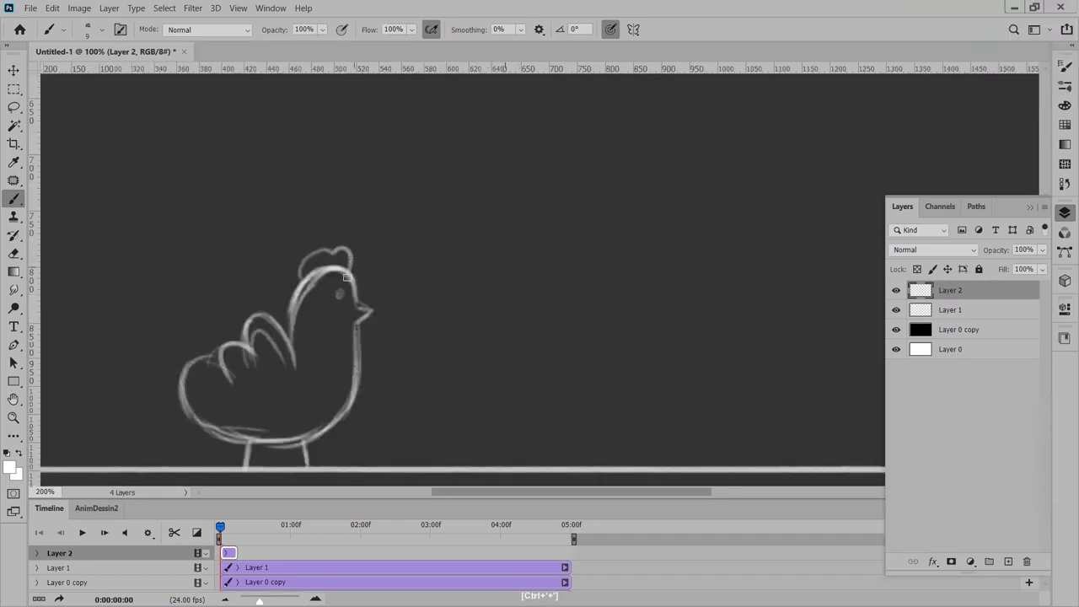
pyautogui.hotkey('ctrl', '-')
pyautogui.hotkey('ctrl', '-')
pyautogui.hotkey('ctrl', '-')
pyautogui.hotkey('ctrl', '+')
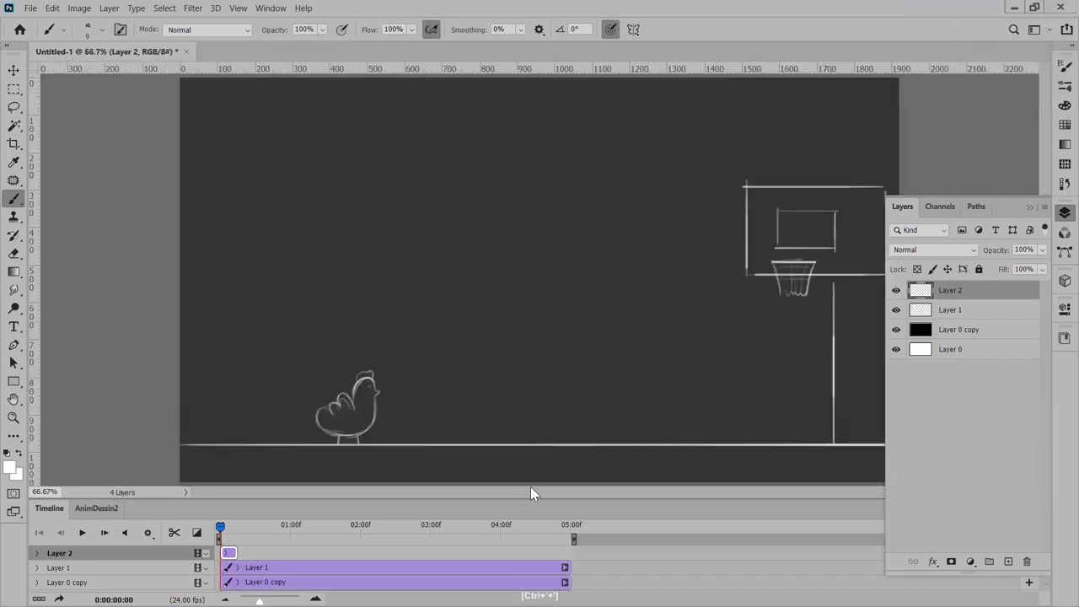
pyautogui.hotkey('ctrl', '+')
pyautogui.hotkey('ctrl', '-')
pyautogui.hotkey('ctrl', '+')
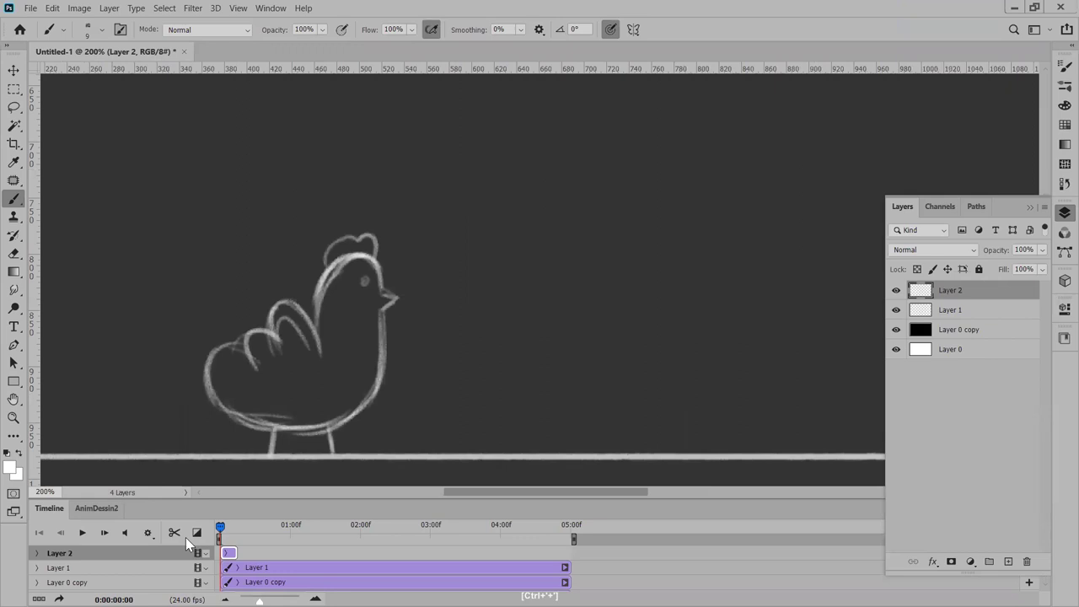
# Step: Duplicate the chicken layer, place the copy after the original in one video group, and enlarge the timeline scale
pyautogui.moveTo(969, 290); pyautogui.dragTo(1008, 561)
pyautogui.moveTo(233, 561); pyautogui.dragTo(244, 568)
pyautogui.click(232, 527)
pyautogui.moveTo(232, 529); pyautogui.dragTo(229, 528)
pyautogui.moveTo(258, 598); pyautogui.dragTo(283, 599)
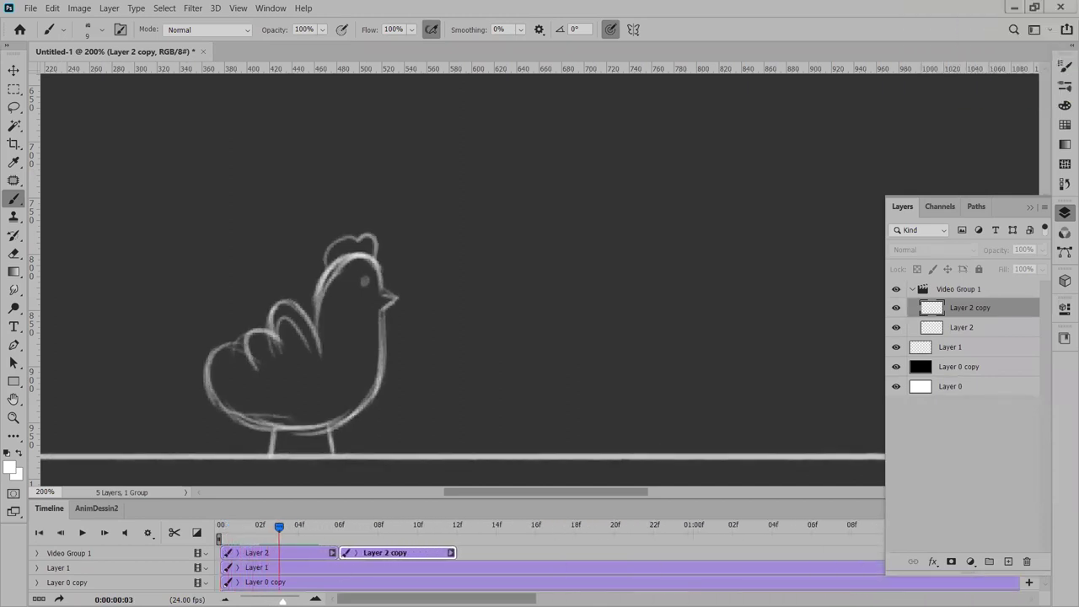
# Step: Trim the Layer 2 clip and its copy to four frames each
pyautogui.click(309, 555)
pyautogui.moveTo(349, 563); pyautogui.dragTo(308, 559)
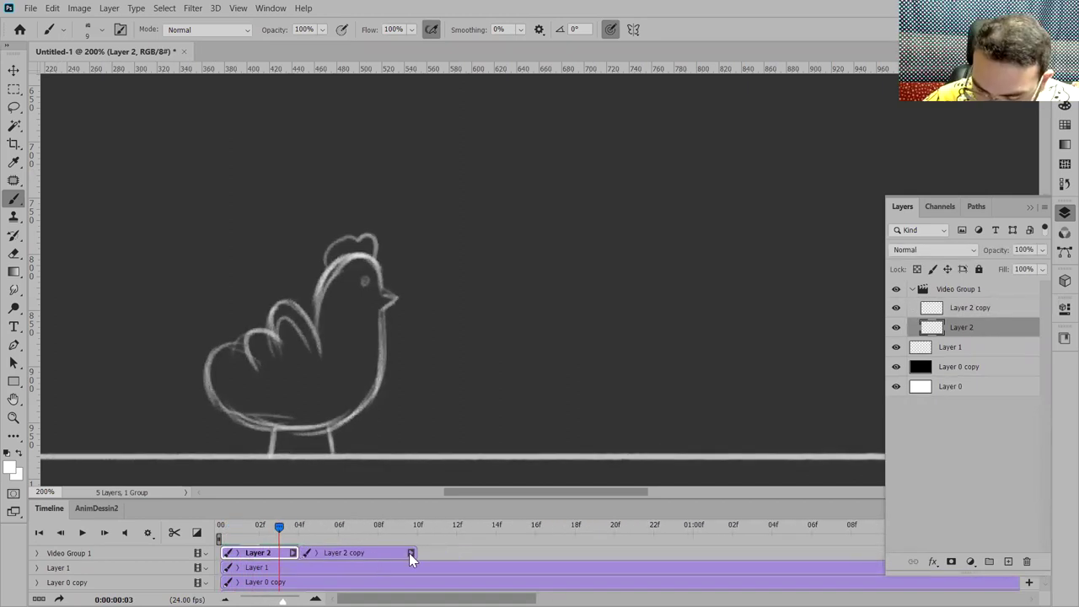
pyautogui.moveTo(412, 552); pyautogui.dragTo(375, 552)
# Step: At frame 5, squash the copied chicken with Free Transform to 91.42% height and about 106% width
pyautogui.click(318, 526)
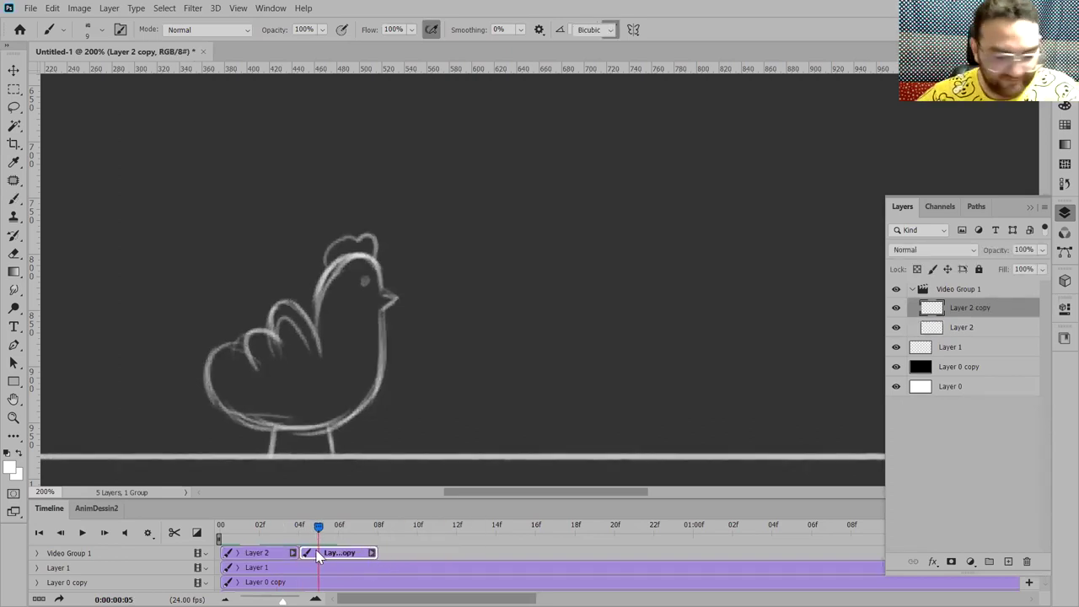
pyautogui.hotkey('ctrl', 't')
pyautogui.moveTo(301, 231); pyautogui.dragTo(301, 251)
pyautogui.moveTo(400, 347); pyautogui.dragTo(407, 350)
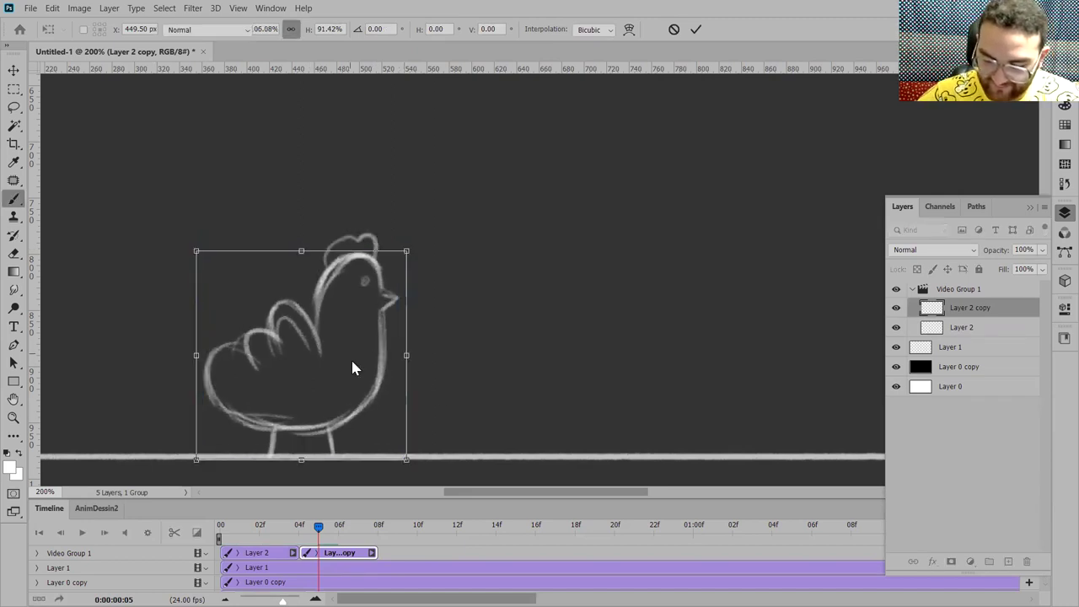
pyautogui.doubleClick(350, 357)
# Step: Duplicate the pair of normal and squashed chicken clips repeatedly until the video group holds eight alternating clips
pyautogui.keyDown('shift'); pyautogui.click(273, 553); pyautogui.keyUp('shift')
pyautogui.moveTo(991, 324); pyautogui.dragTo(1008, 562)
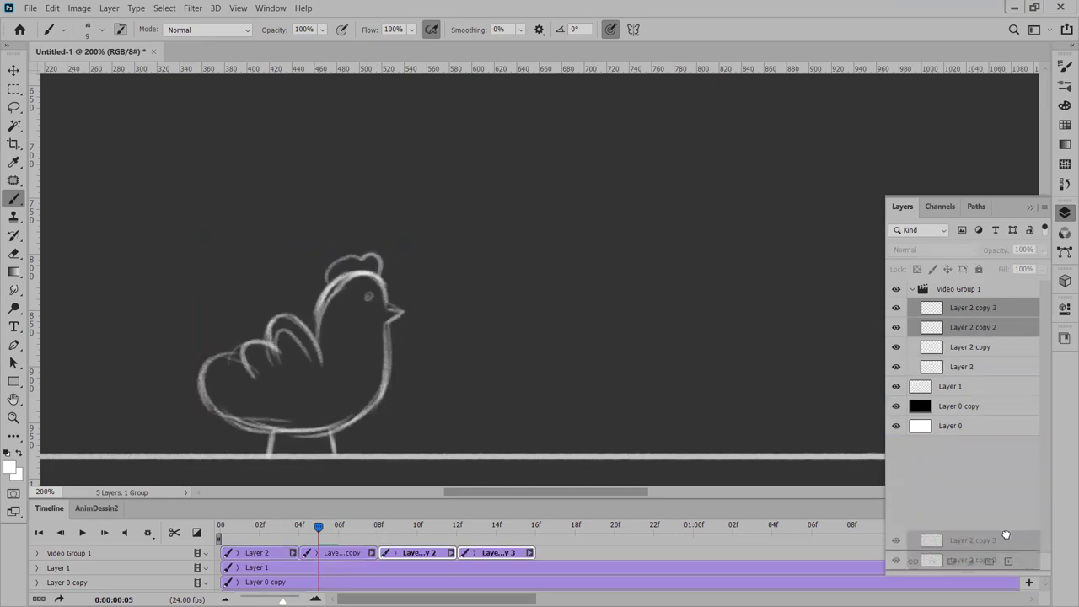
pyautogui.moveTo(978, 327); pyautogui.dragTo(1009, 561)
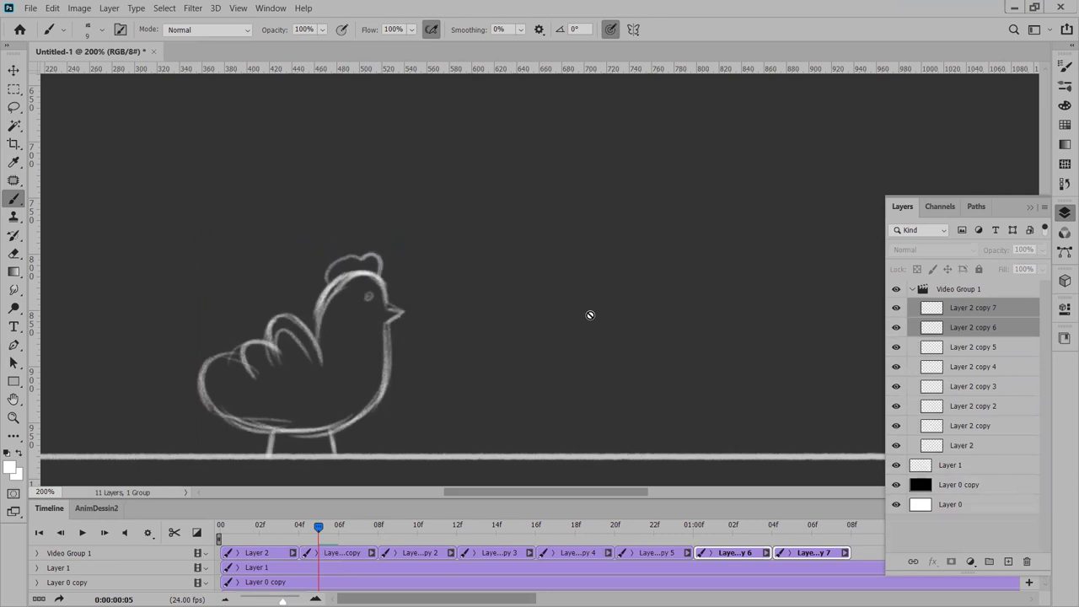
# Step: Fit the scene and the timeline clips in view and play back the chicken's alternating poses
pyautogui.hotkey('ctrl', '-')
pyautogui.hotkey('ctrl', '-')
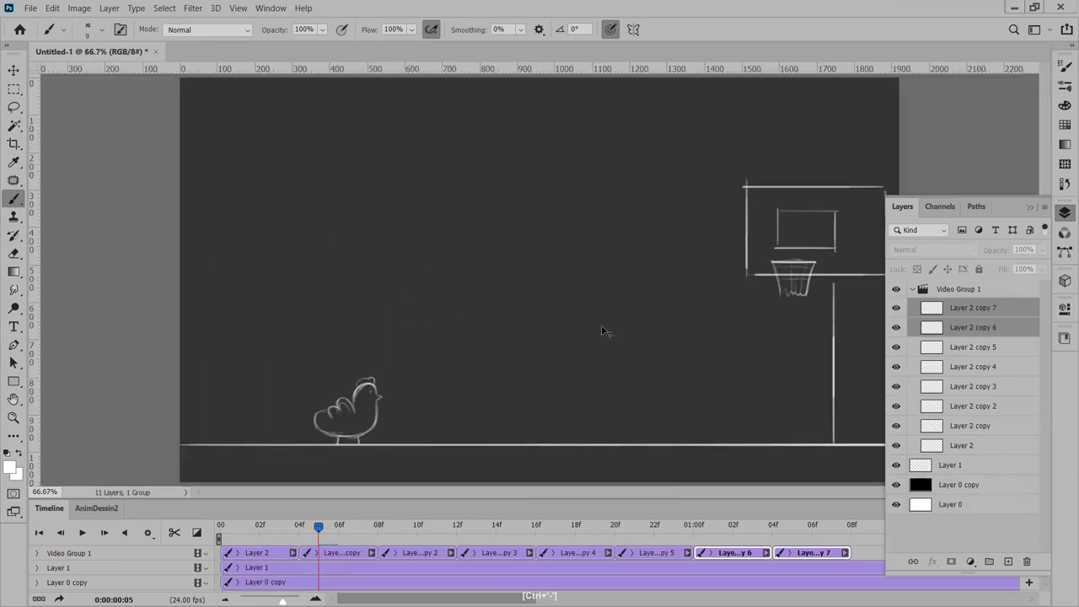
pyautogui.hotkey('ctrl', '-')
pyautogui.scroll(-3, 531, 552)
pyautogui.press('space')
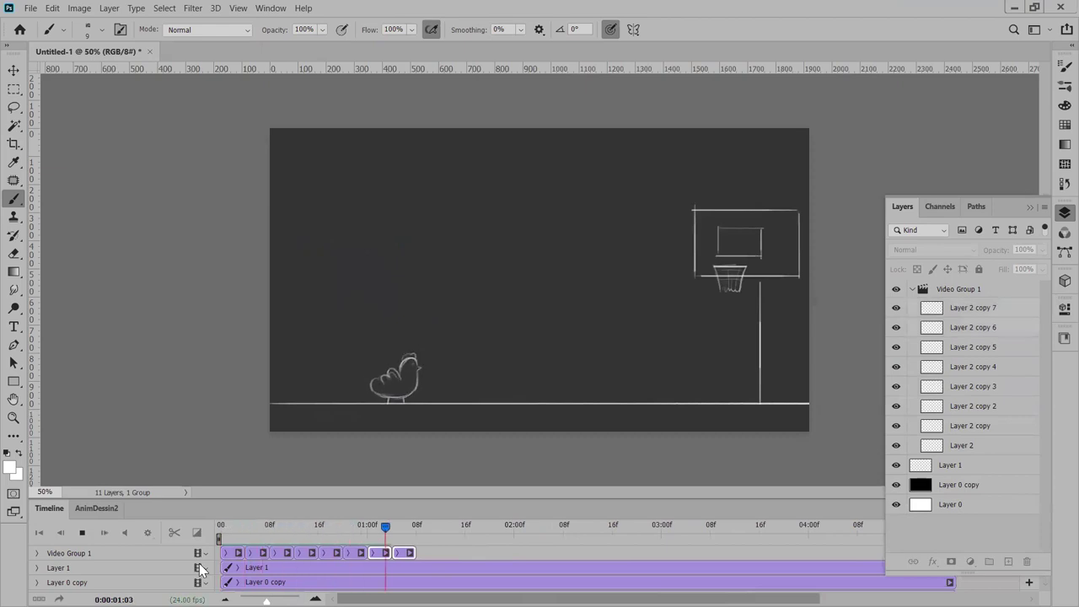
pyautogui.press('space')
# Step: Duplicate the first chicken clip, Layer 2, and move the copy to the end of the video group
pyautogui.moveTo(395, 530); pyautogui.dragTo(404, 526)
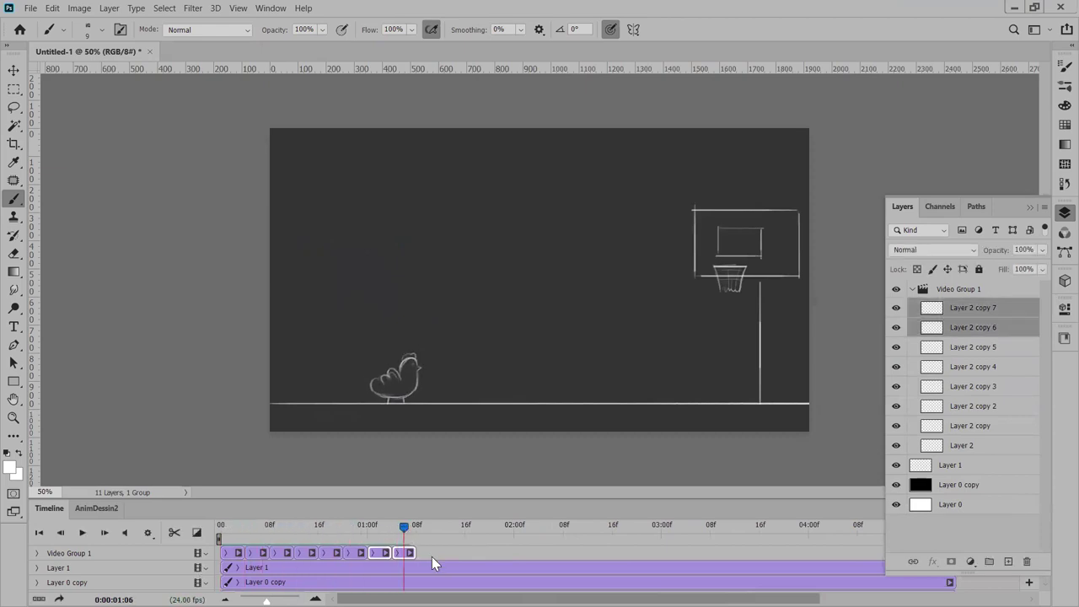
pyautogui.click(230, 555)
pyautogui.moveTo(970, 446); pyautogui.dragTo(1008, 561)
pyautogui.moveTo(257, 556); pyautogui.dragTo(463, 548)
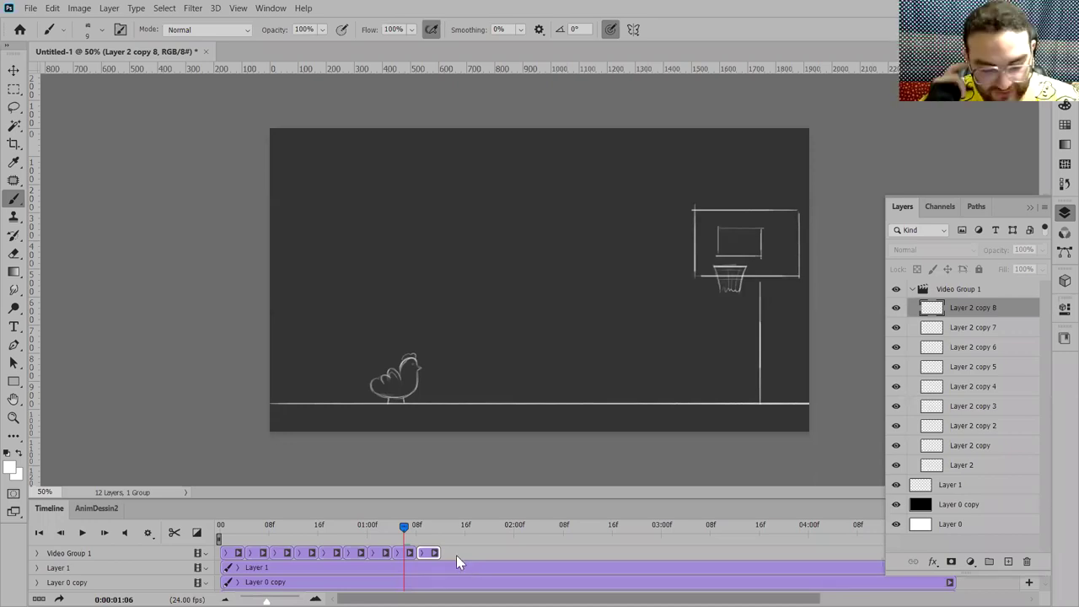
# Step: Move the AnimDessin2 panel out above the timeline and play back the chicken's idle loop
pyautogui.scroll(2, 551, 301)
pyautogui.moveTo(525, 400); pyautogui.dragTo(538, 294)
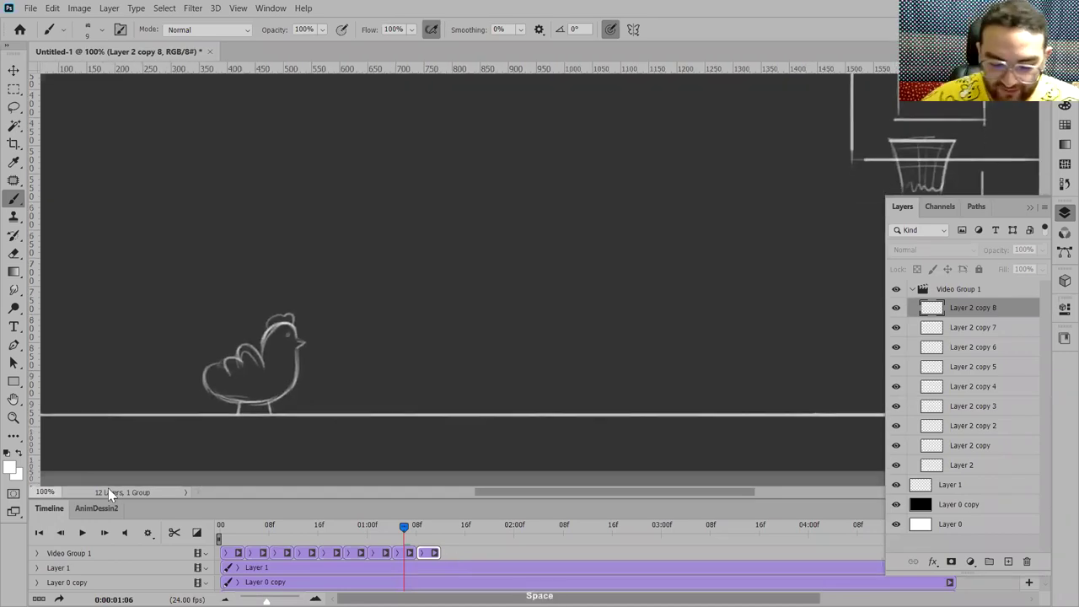
pyautogui.moveTo(57, 507)
pyautogui.mouseDown()
pyautogui.moveTo(67, 499)
pyautogui.moveTo(42, 497)
pyautogui.mouseUp()
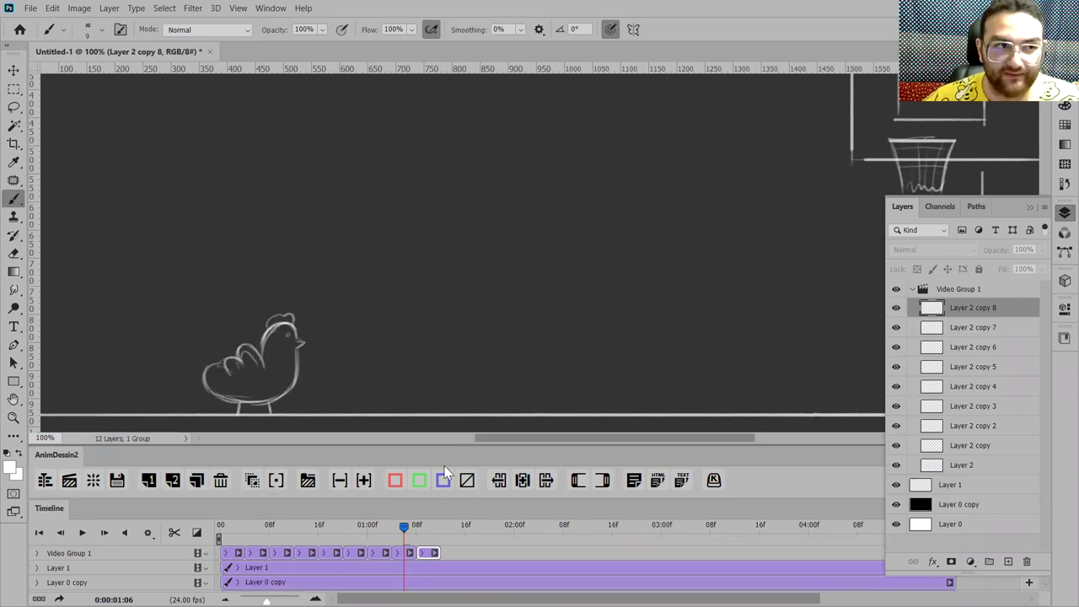
pyautogui.press('space')
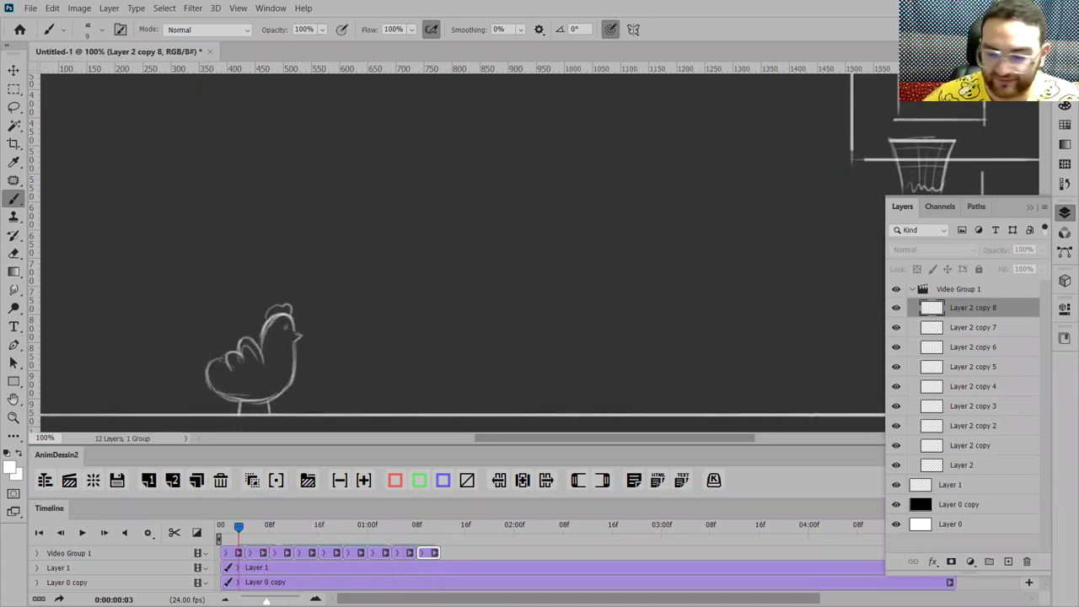
pyautogui.click(1056, 216)
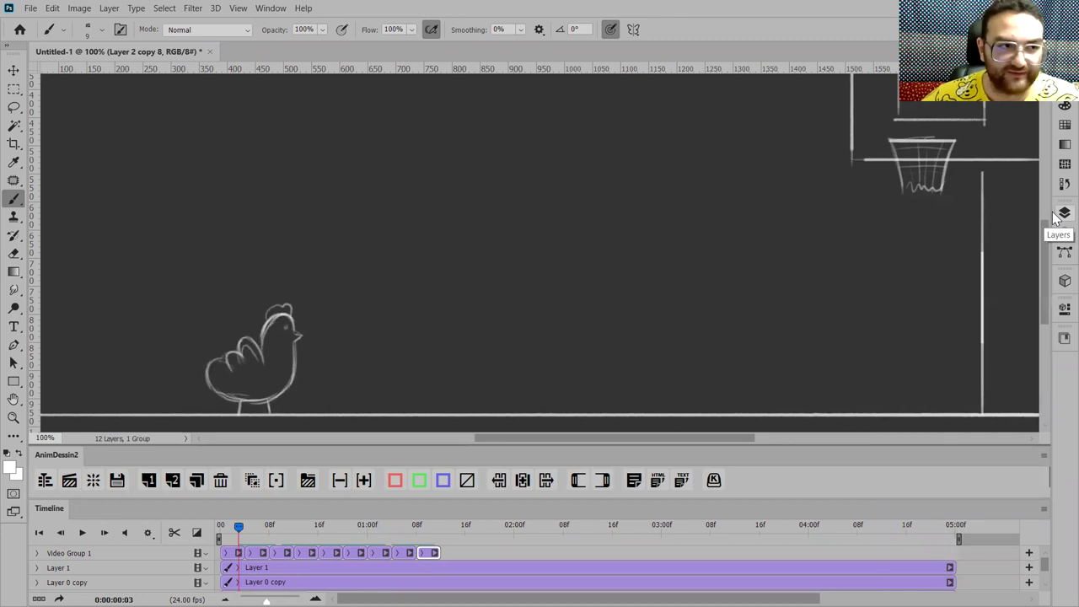
# Step: Duplicate the squashed chicken clip, Layer 2 copy 7, and move the copy to the end of the video group
pyautogui.moveTo(238, 527); pyautogui.dragTo(415, 536)
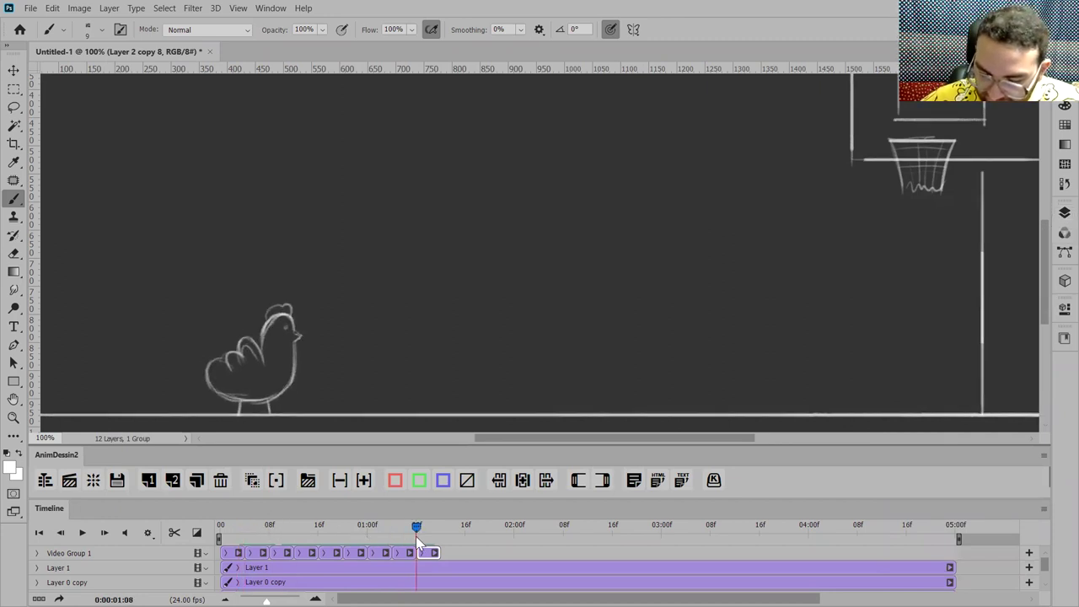
pyautogui.click(374, 527)
pyautogui.press('Right')
pyautogui.press('Right')
pyautogui.press('Right')
pyautogui.press('Right')
pyautogui.press('Right')
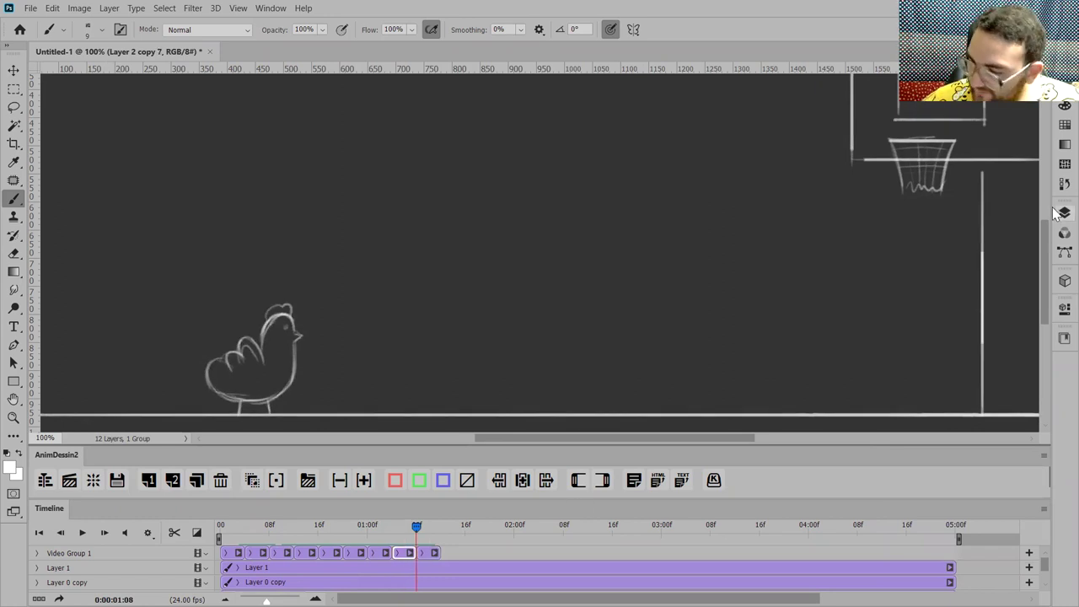
pyautogui.click(1064, 212)
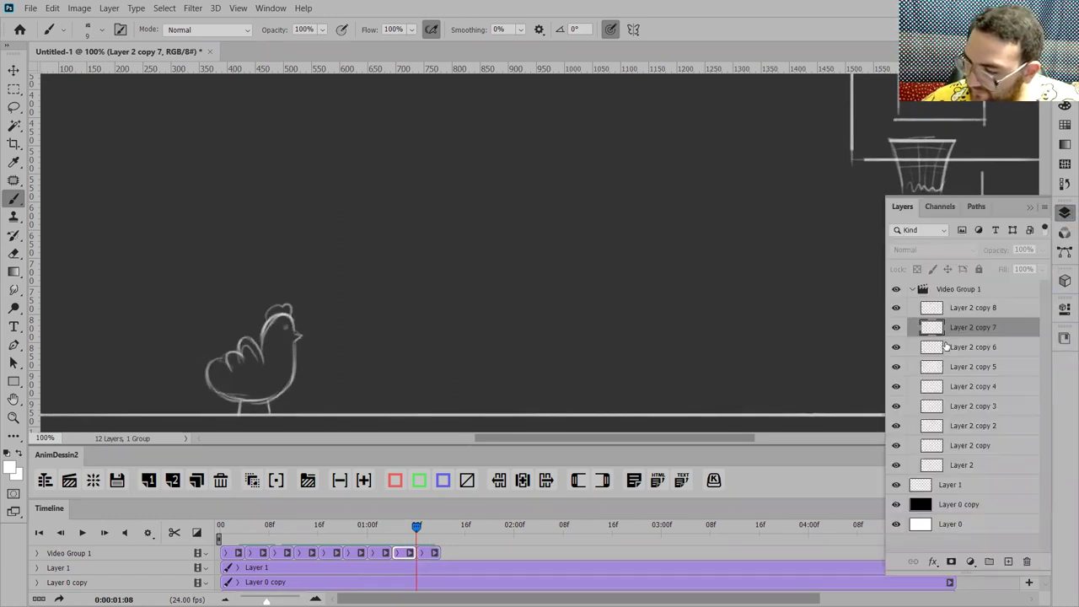
pyautogui.hotkey('ctrl', 'j')
pyautogui.moveTo(428, 553); pyautogui.dragTo(453, 554)
pyautogui.click(446, 525)
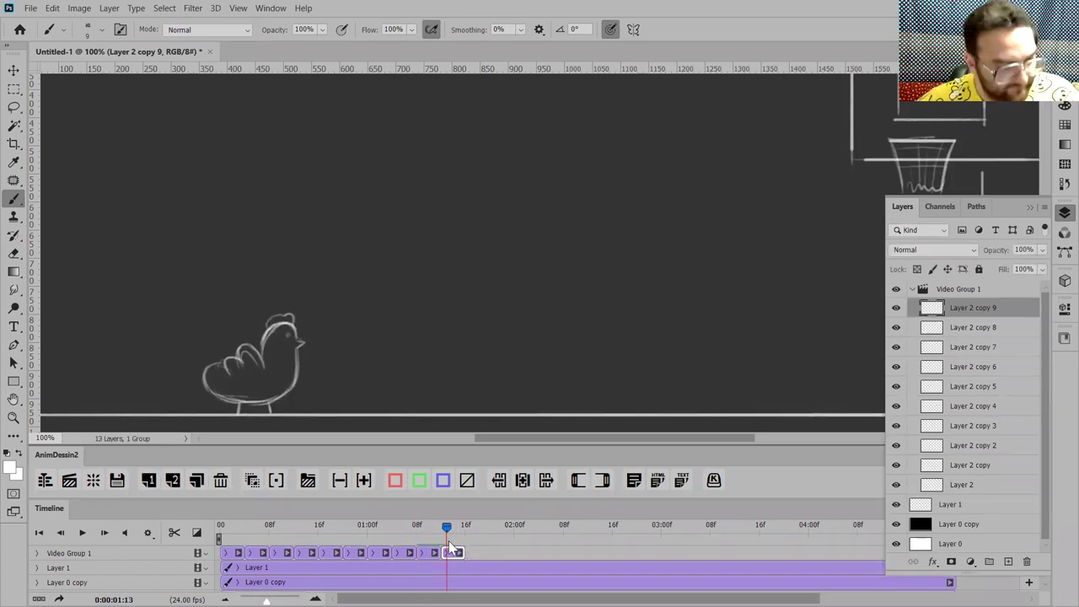
# Step: Erase the whole chicken from the new last clip, Layer 2 copy 9, and return to the Brush tool
pyautogui.hotkey('ctrl', 't')
pyautogui.press('Return')
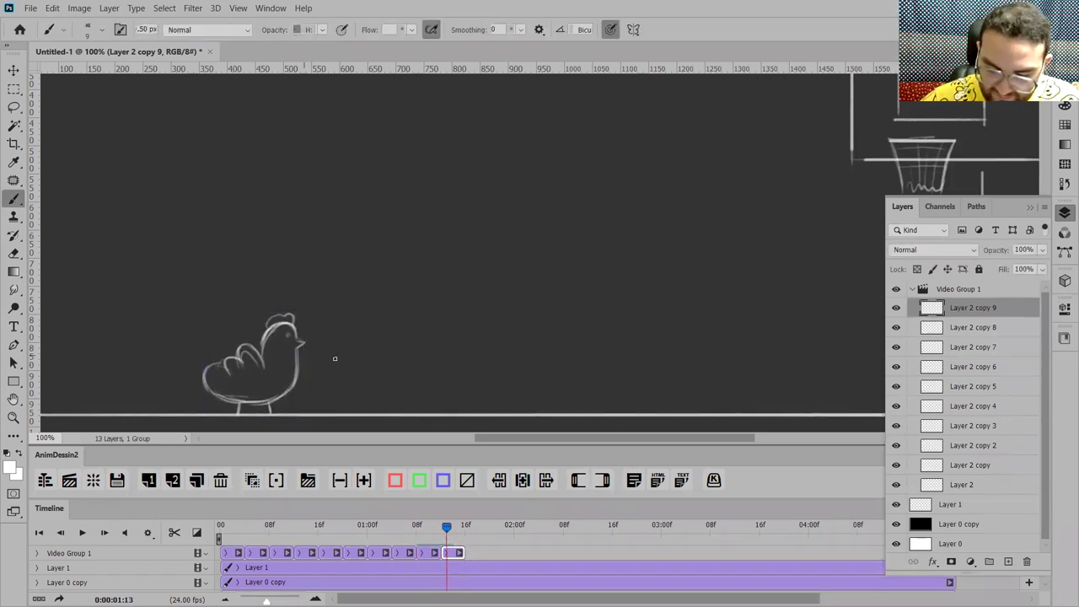
pyautogui.press('e')
pyautogui.moveTo(296, 394)
pyautogui.mouseDown()
pyautogui.moveTo(281, 336)
pyautogui.moveTo(246, 410)
pyautogui.moveTo(233, 410)
pyautogui.moveTo(227, 340)
pyautogui.moveTo(204, 404)
pyautogui.moveTo(276, 307)
pyautogui.moveTo(261, 370)
pyautogui.moveTo(196, 397)
pyautogui.mouseUp()
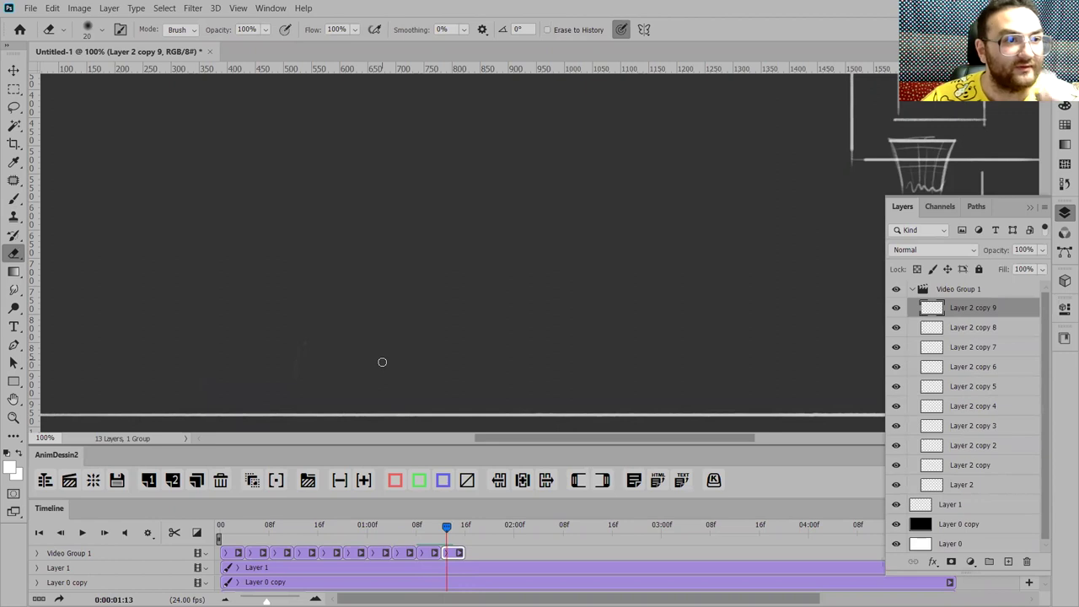
pyautogui.press('b')
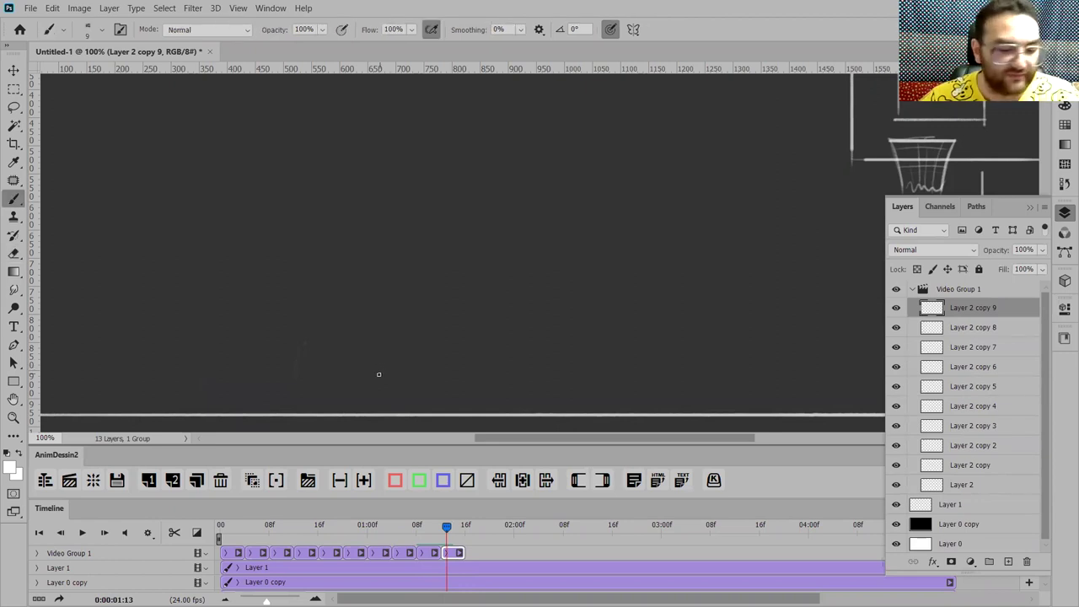
# Step: At 0:00:01:12, change the onion skin blend mode to Normal
pyautogui.moveTo(380, 356); pyautogui.dragTo(578, 119)
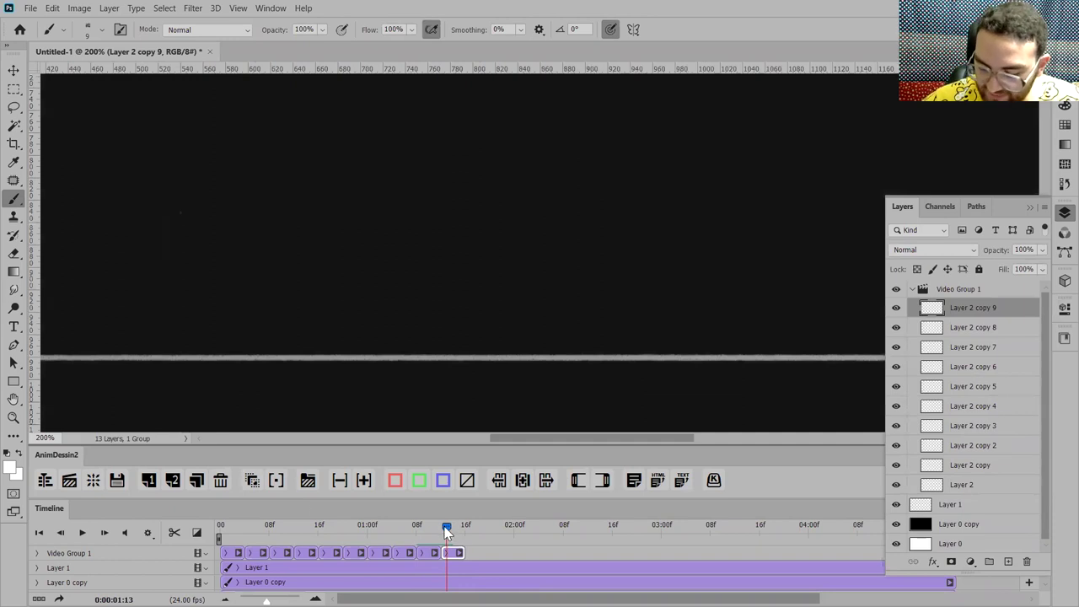
pyautogui.moveTo(446, 531); pyautogui.dragTo(441, 529)
pyautogui.click(1064, 213)
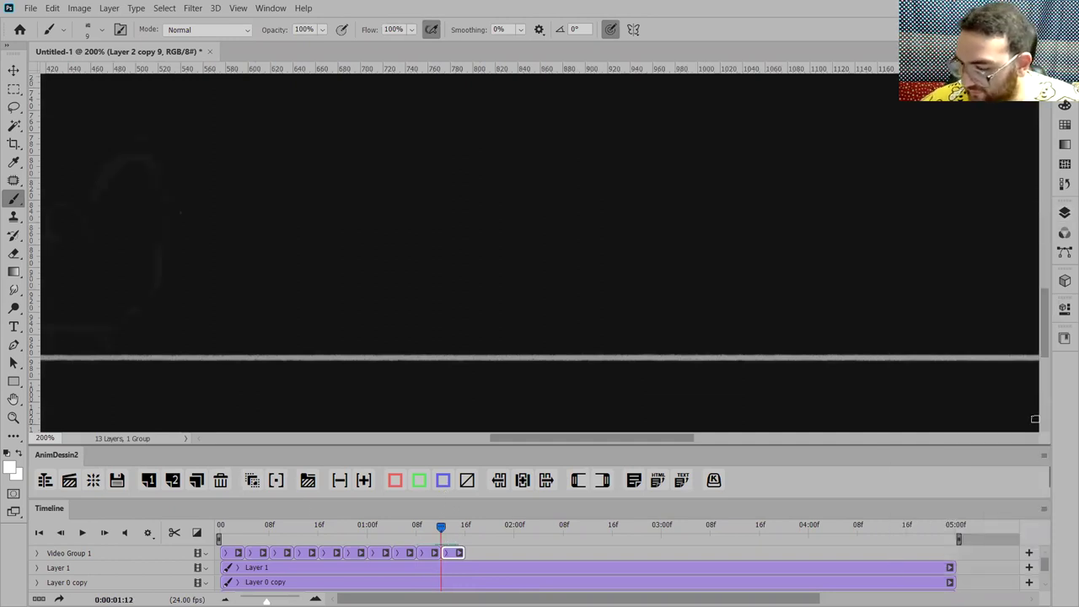
pyautogui.click(1042, 509)
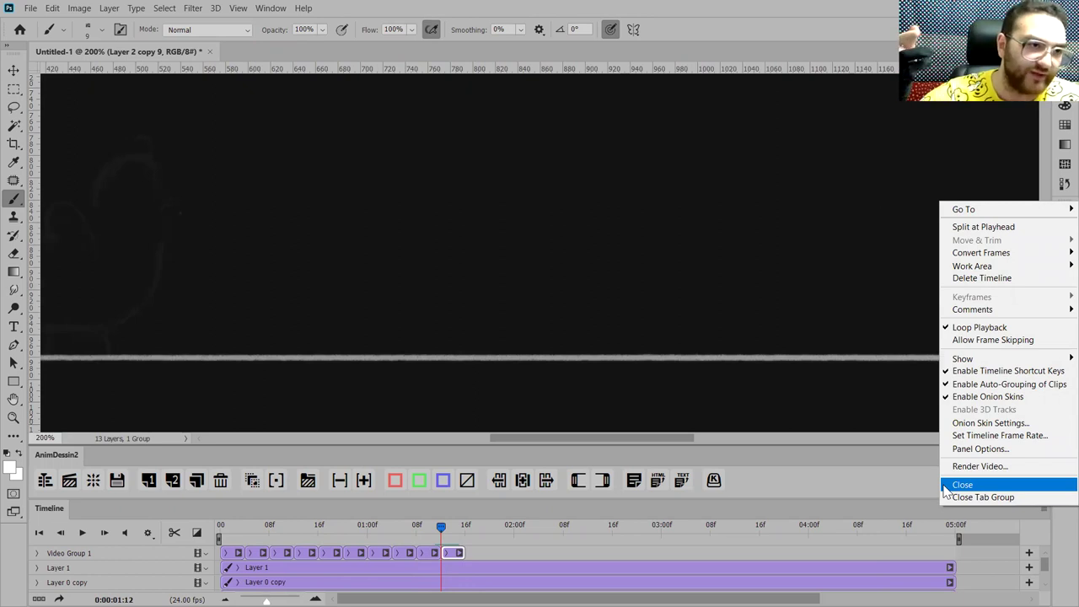
pyautogui.click(1015, 424)
pyautogui.click(576, 287)
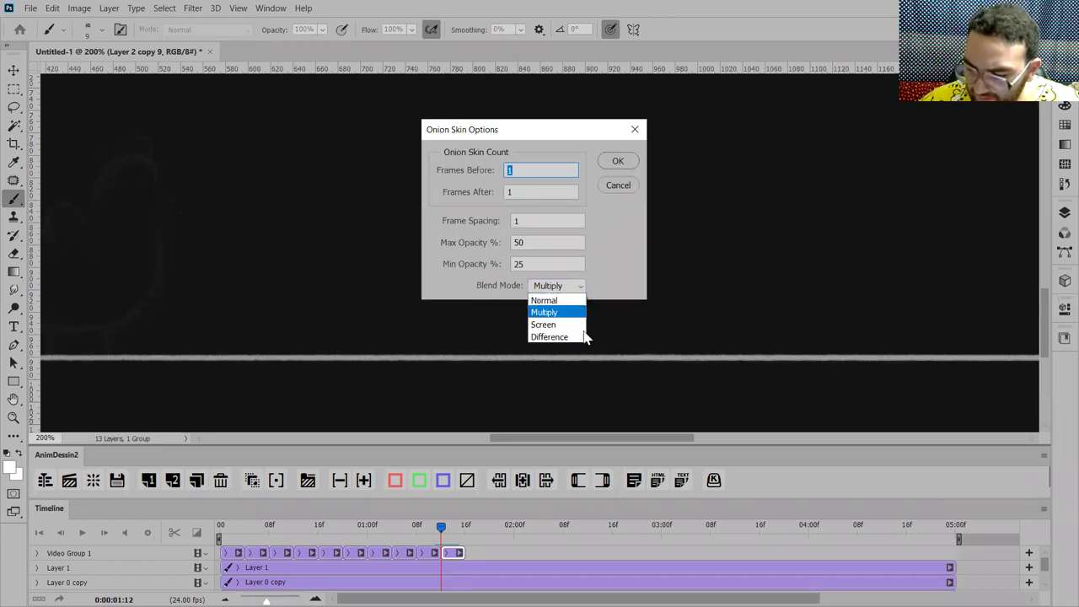
pyautogui.click(552, 300)
pyautogui.click(604, 191)
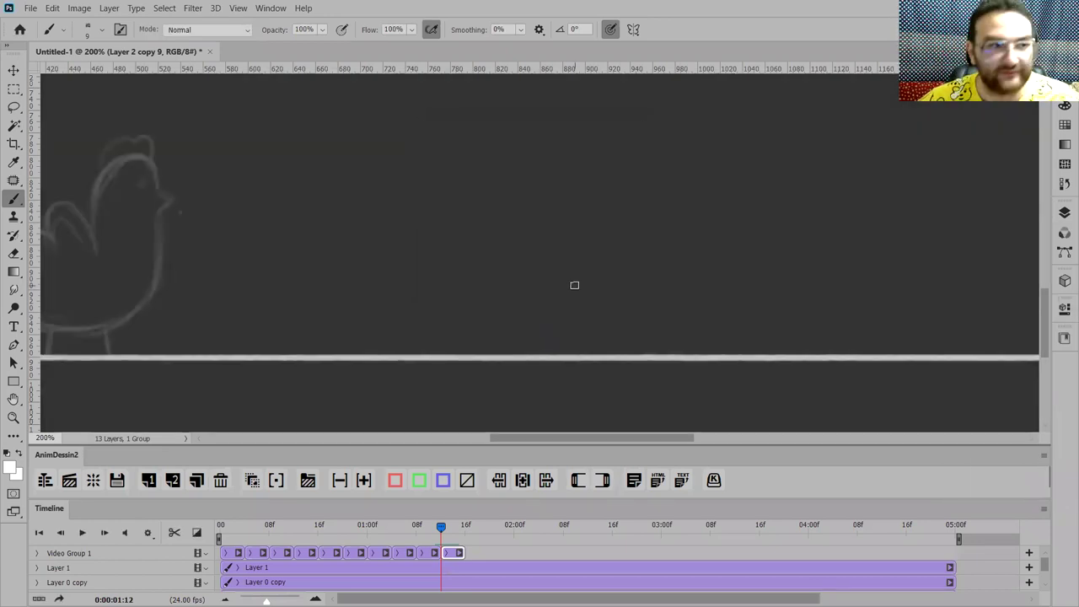
# Step: Over the onion skin, sketch the crouched chicken's tail feathers and flat belly line just above the ground, undoing the last two front strokes
pyautogui.press('space')
pyautogui.moveTo(464, 239)
pyautogui.mouseDown()
pyautogui.moveTo(780, 272)
pyautogui.moveTo(750, 256)
pyautogui.mouseUp()
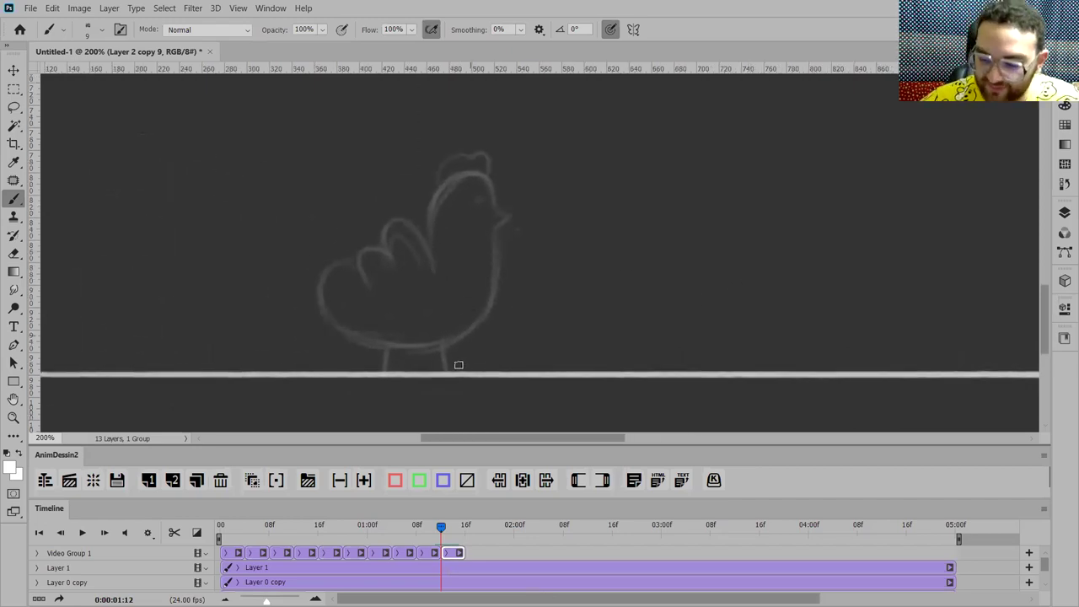
pyautogui.moveTo(288, 325)
pyautogui.mouseDown()
pyautogui.moveTo(352, 336)
pyautogui.moveTo(313, 272)
pyautogui.moveTo(345, 279)
pyautogui.moveTo(285, 325)
pyautogui.moveTo(359, 338)
pyautogui.mouseUp()
pyautogui.press('e')
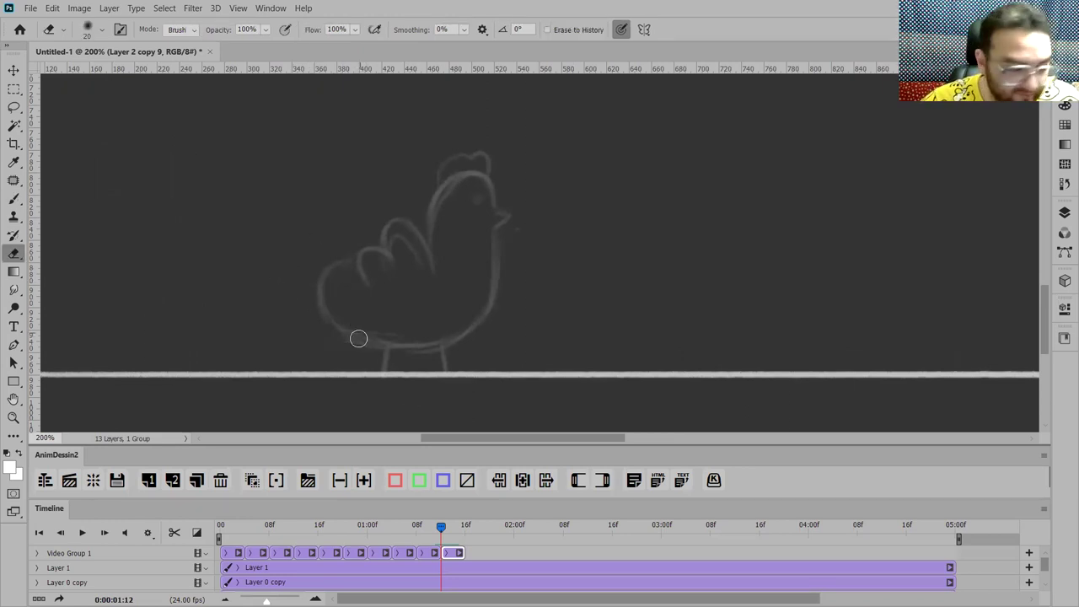
pyautogui.press('b')
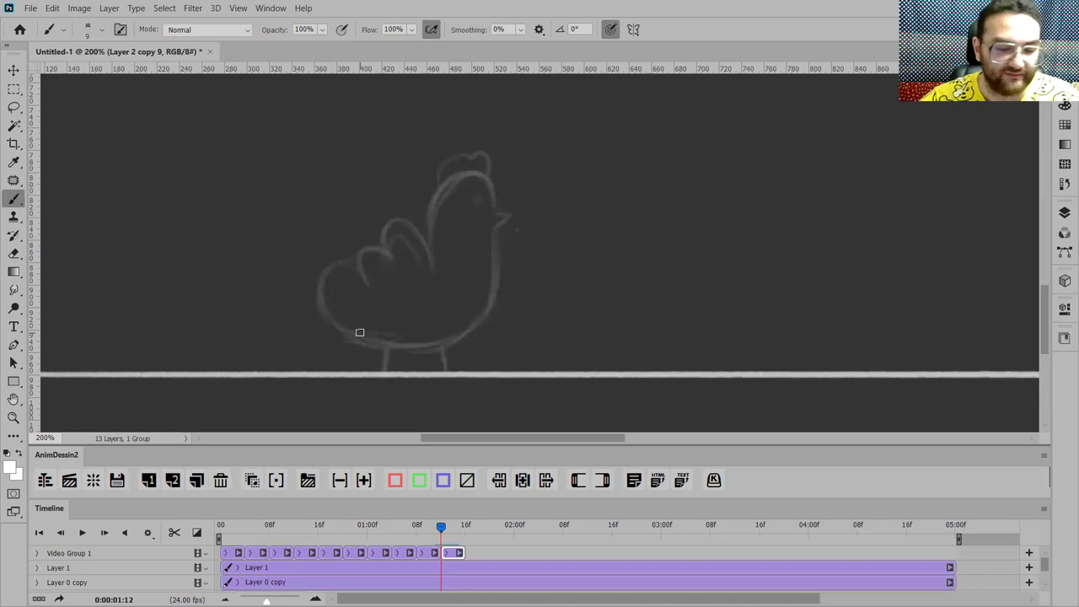
pyautogui.keyDown('ctrl'); pyautogui.click(360, 332); pyautogui.keyUp('ctrl')
pyautogui.moveTo(360, 332); pyautogui.dragTo(485, 324)
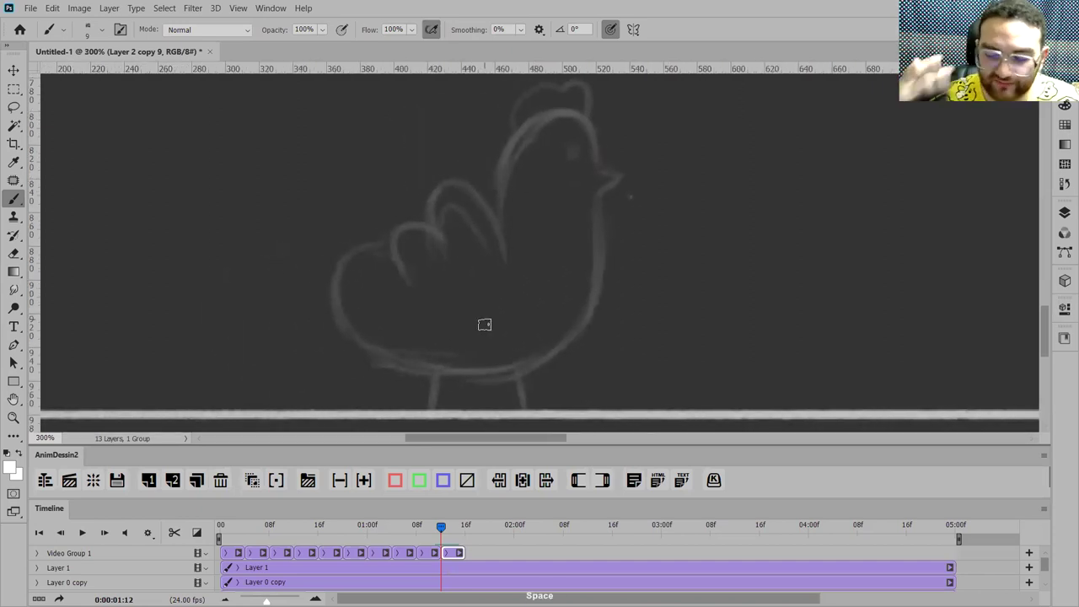
pyautogui.moveTo(333, 387)
pyautogui.mouseDown()
pyautogui.moveTo(382, 365)
pyautogui.moveTo(422, 385)
pyautogui.mouseUp()
pyautogui.moveTo(309, 373)
pyautogui.mouseDown()
pyautogui.moveTo(355, 389)
pyautogui.moveTo(367, 345)
pyautogui.moveTo(314, 367)
pyautogui.moveTo(370, 333)
pyautogui.moveTo(327, 302)
pyautogui.moveTo(425, 314)
pyautogui.moveTo(392, 284)
pyautogui.moveTo(422, 278)
pyautogui.mouseUp()
pyautogui.moveTo(349, 387)
pyautogui.mouseDown()
pyautogui.moveTo(535, 385)
pyautogui.moveTo(387, 387)
pyautogui.moveTo(675, 366)
pyautogui.moveTo(562, 388)
pyautogui.moveTo(672, 356)
pyautogui.moveTo(631, 370)
pyautogui.moveTo(664, 364)
pyautogui.moveTo(688, 339)
pyautogui.moveTo(664, 365)
pyautogui.moveTo(712, 336)
pyautogui.moveTo(703, 331)
pyautogui.moveTo(717, 292)
pyautogui.moveTo(713, 326)
pyautogui.mouseUp()
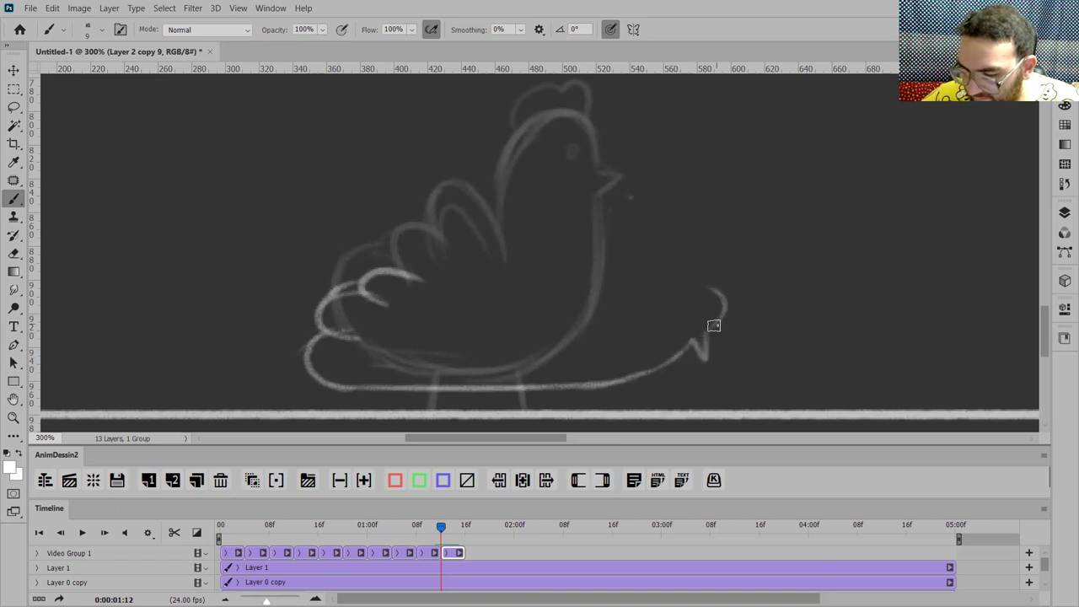
pyautogui.hotkey('ctrl', 'z')
pyautogui.hotkey('ctrl', 'z')
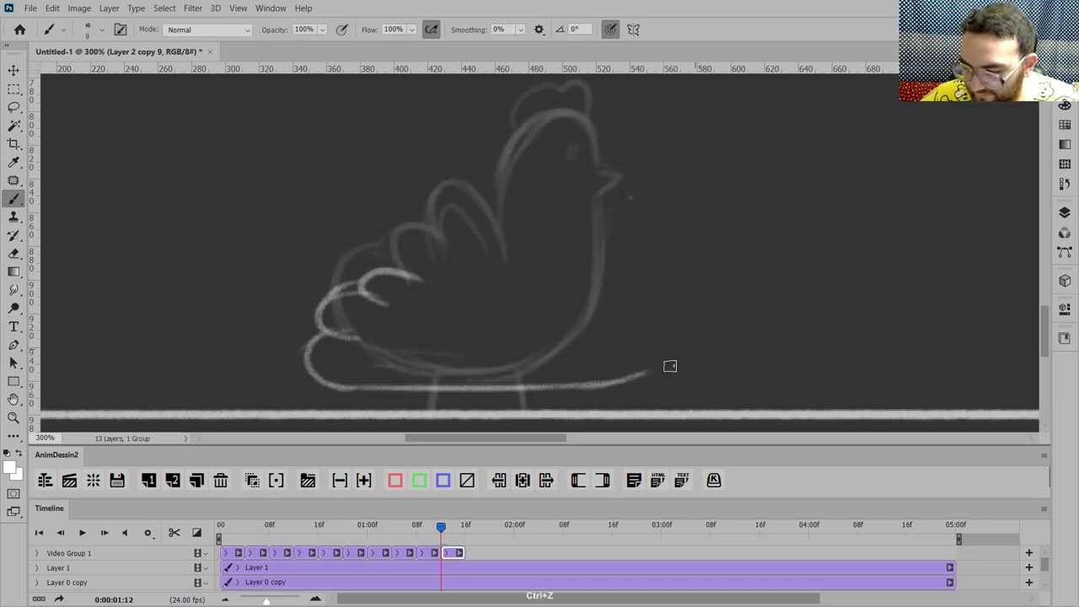
# Step: Draw the crouched chicken's rounded chest, low head with beak, sloping back line and eye
pyautogui.moveTo(619, 380)
pyautogui.mouseDown()
pyautogui.moveTo(640, 283)
pyautogui.moveTo(661, 346)
pyautogui.moveTo(681, 329)
pyautogui.moveTo(583, 292)
pyautogui.moveTo(619, 313)
pyautogui.moveTo(633, 290)
pyautogui.moveTo(558, 300)
pyautogui.moveTo(640, 291)
pyautogui.moveTo(537, 288)
pyautogui.moveTo(601, 330)
pyautogui.moveTo(524, 324)
pyautogui.moveTo(607, 281)
pyautogui.mouseUp()
pyautogui.moveTo(421, 283)
pyautogui.mouseDown()
pyautogui.moveTo(544, 330)
pyautogui.moveTo(381, 288)
pyautogui.mouseUp()
pyautogui.click(561, 296)
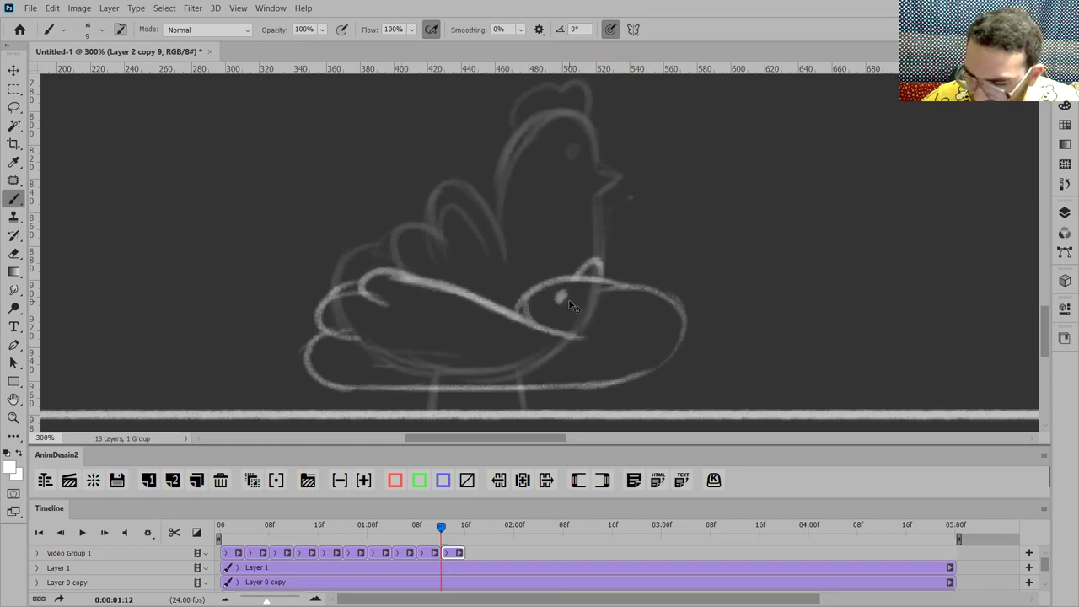
pyautogui.hotkey('ctrl', '-')
pyautogui.hotkey('ctrl', '-')
pyautogui.hotkey('ctrl', '-')
pyautogui.hotkey('ctrl', '+')
pyautogui.hotkey('ctrl', '+')
pyautogui.hotkey('ctrl', '+')
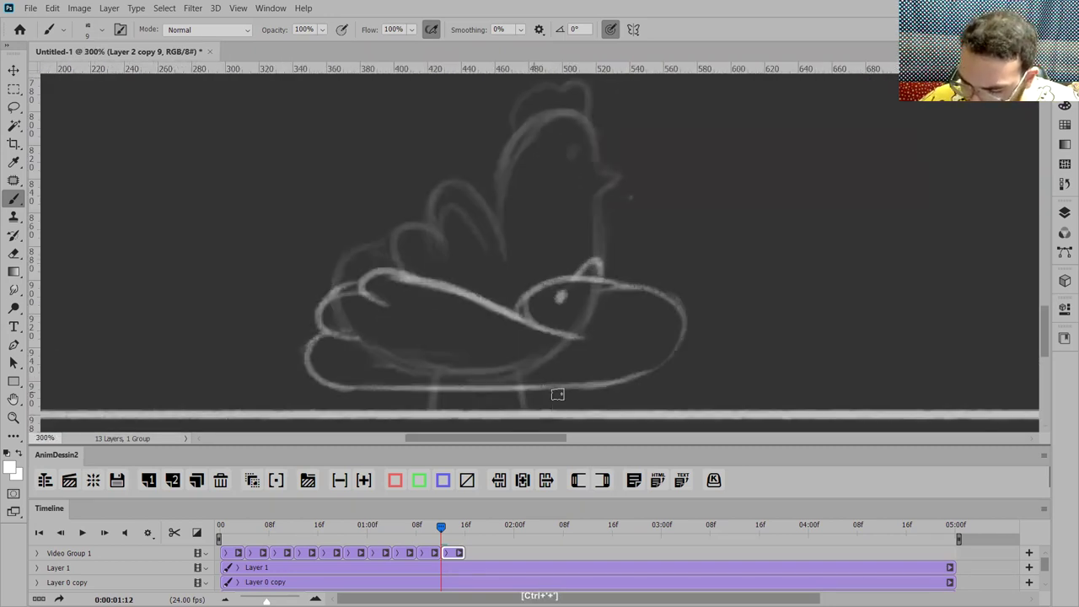
pyautogui.moveTo(428, 405)
pyautogui.mouseDown()
pyautogui.moveTo(363, 409)
pyautogui.moveTo(396, 403)
pyautogui.mouseUp()
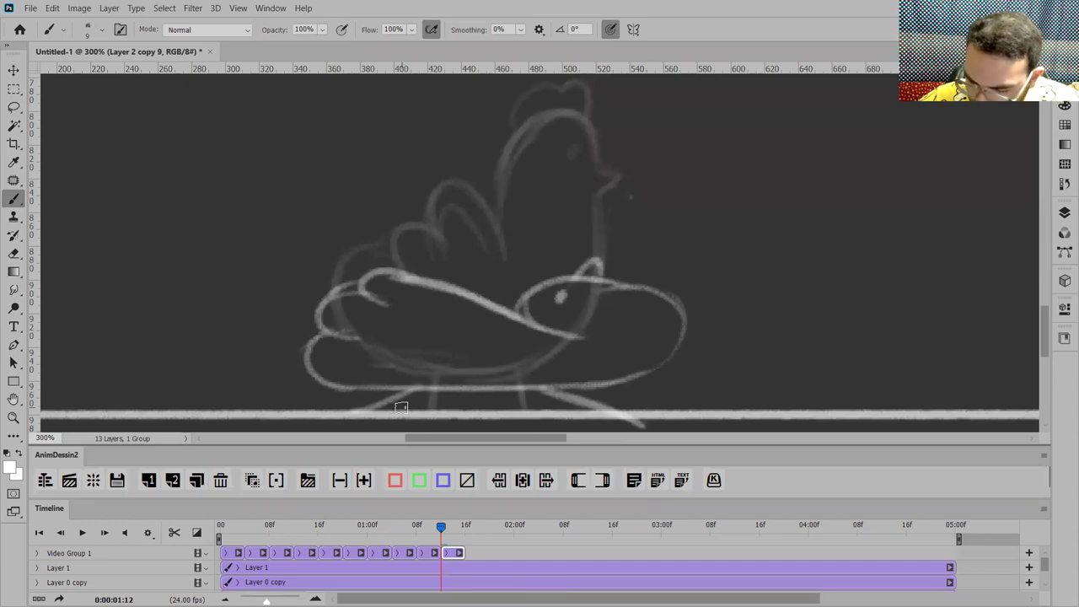
pyautogui.hotkey('ctrl', 'z')
pyautogui.hotkey('ctrl', 'z')
# Step: Draw two splayed legs from the crouched chicken's belly to the ground line and add the comb behind its head
pyautogui.moveTo(553, 383); pyautogui.dragTo(662, 415)
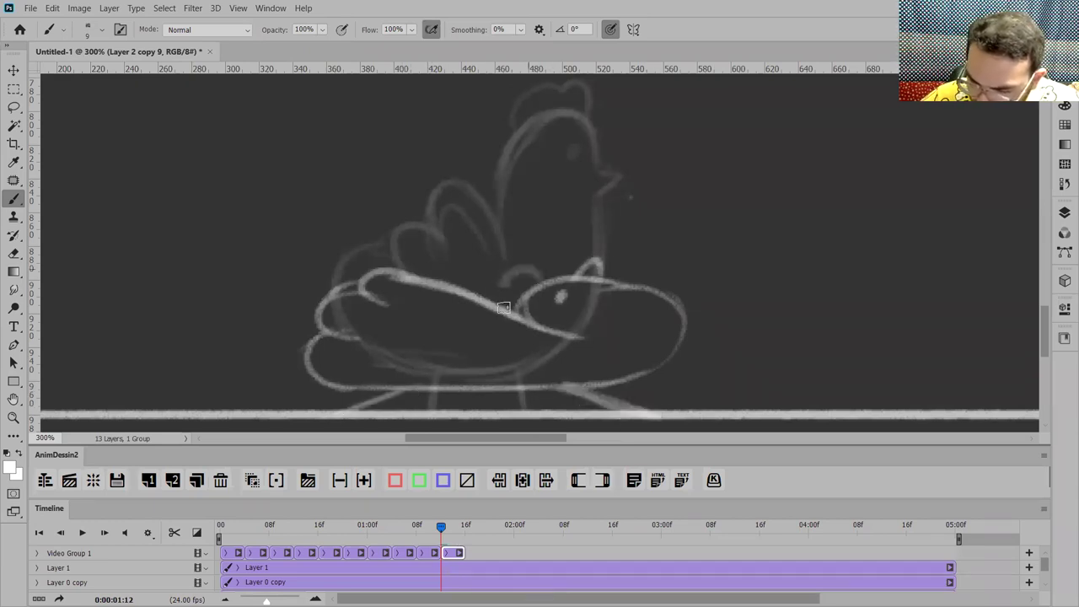
pyautogui.hotkey('ctrl', '-')
pyautogui.hotkey('ctrl', '-')
pyautogui.hotkey('ctrl', '-')
pyautogui.hotkey('ctrl', '-')
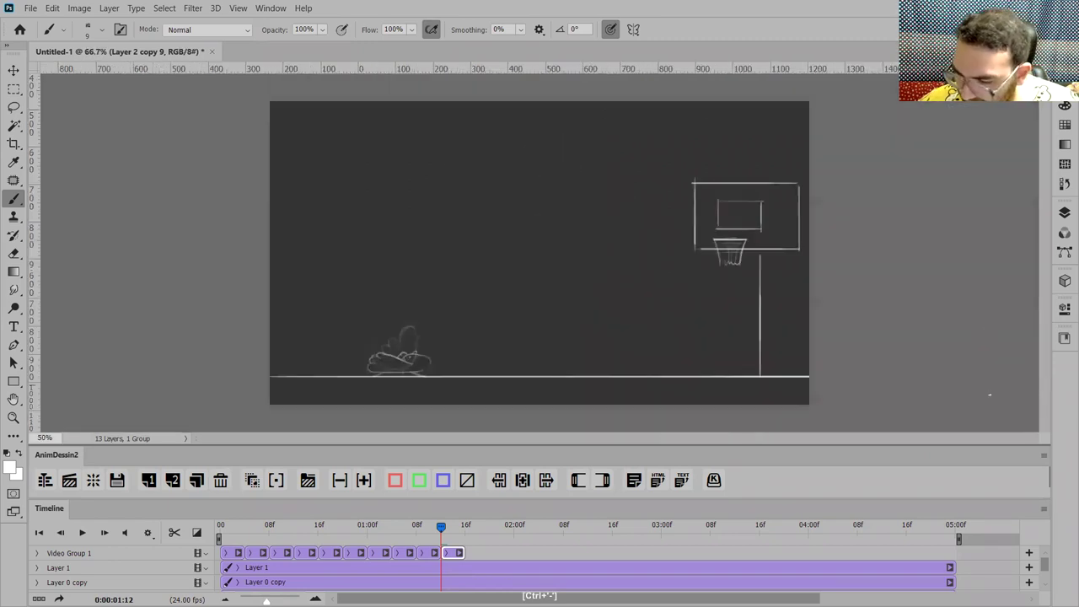
# Step: Duplicate the crouched chicken clip, Layer 2 copy 9, and resize the copy at 0:00:01:17 with Free Transform to 91.77% width and 116.13% height
pyautogui.click(1064, 212)
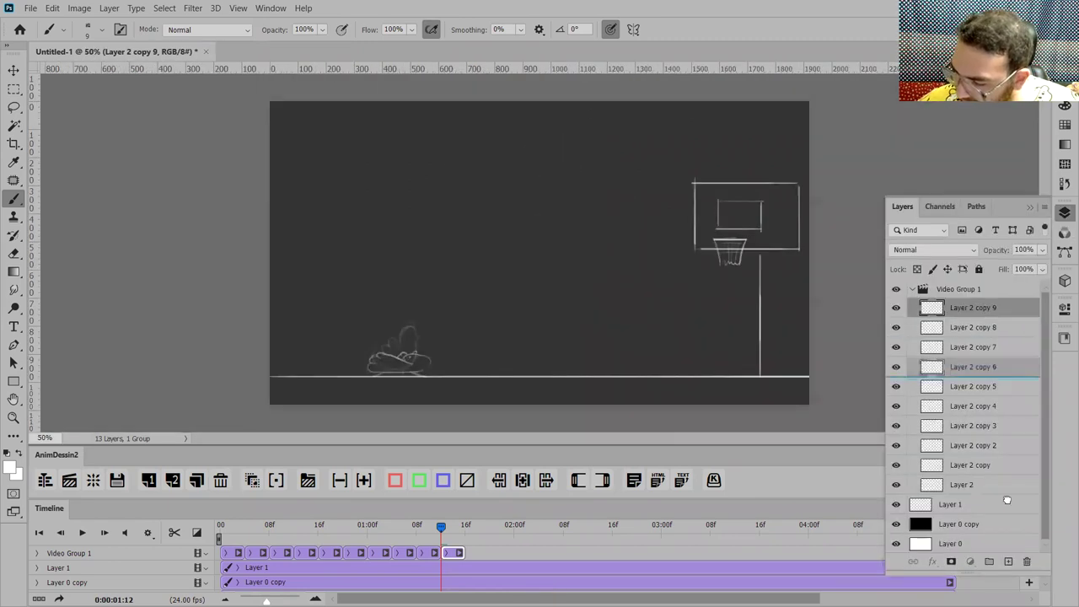
pyautogui.moveTo(441, 526); pyautogui.dragTo(471, 526)
pyautogui.hotkey('ctrl', 't')
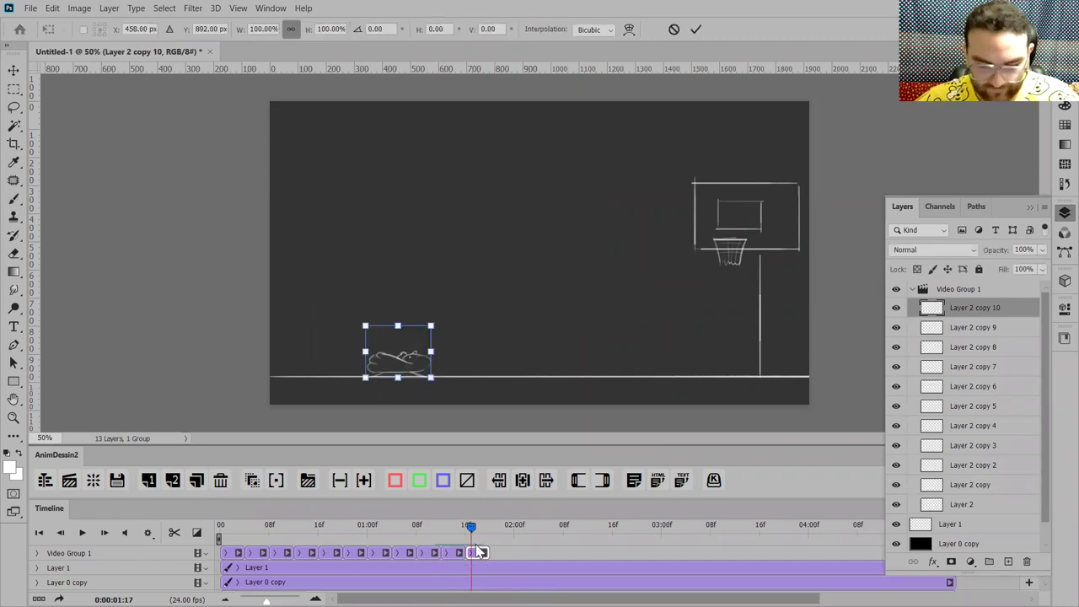
pyautogui.hotkey('ctrl', '+')
pyautogui.hotkey('ctrl', '+')
pyautogui.hotkey('ctrl', '+')
pyautogui.moveTo(640, 212); pyautogui.dragTo(663, 164)
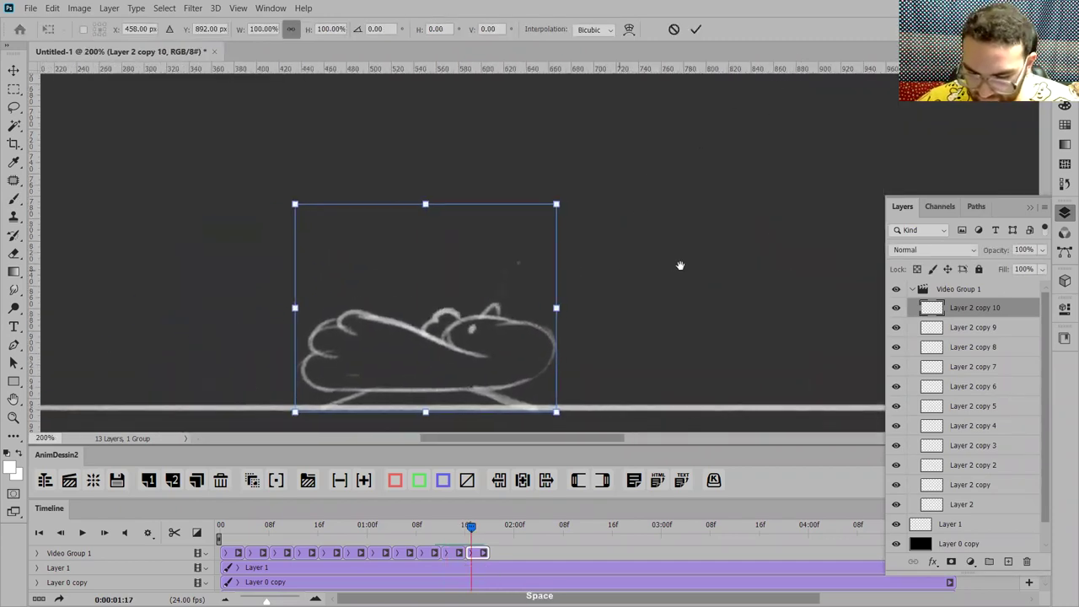
pyautogui.moveTo(561, 308); pyautogui.dragTo(552, 308)
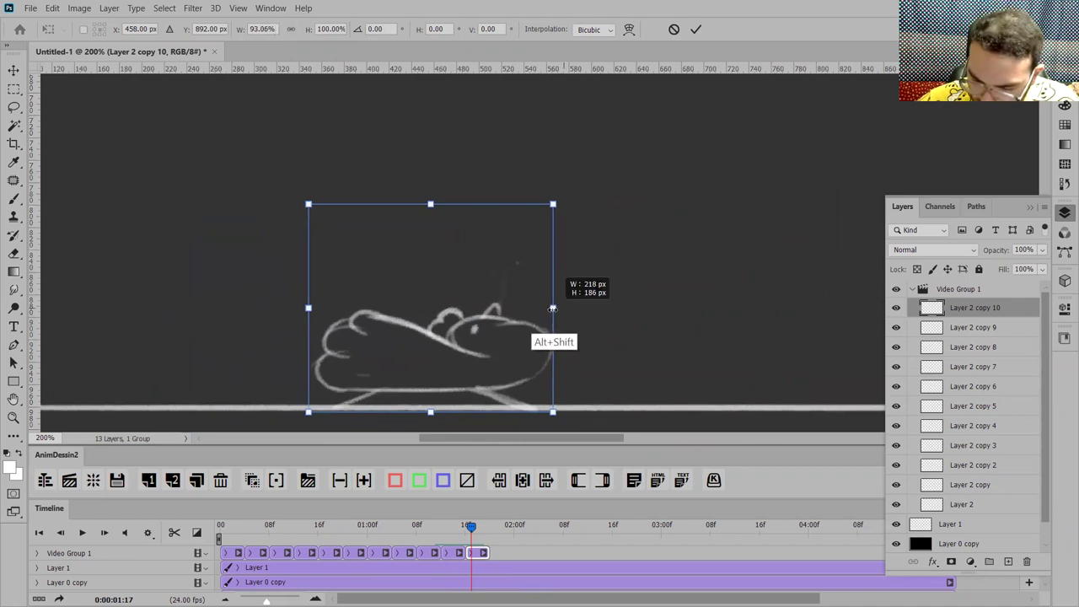
pyautogui.moveTo(431, 204); pyautogui.dragTo(430, 170)
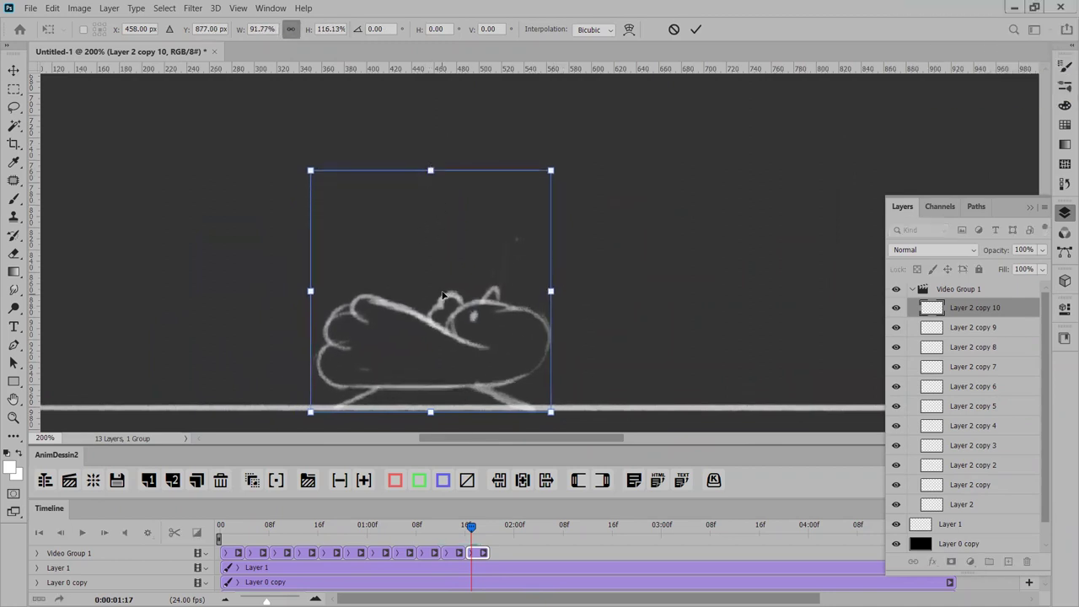
pyautogui.press('Return')
pyautogui.press('b')
# Step: Trim the first crouched clip to end at 0:00:01:14 and shorten the resized clip after it to two frames
pyautogui.moveTo(470, 527)
pyautogui.mouseDown()
pyautogui.moveTo(388, 544)
pyautogui.moveTo(478, 533)
pyautogui.moveTo(421, 531)
pyautogui.moveTo(465, 529)
pyautogui.moveTo(453, 531)
pyautogui.mouseUp()
pyautogui.click(462, 553)
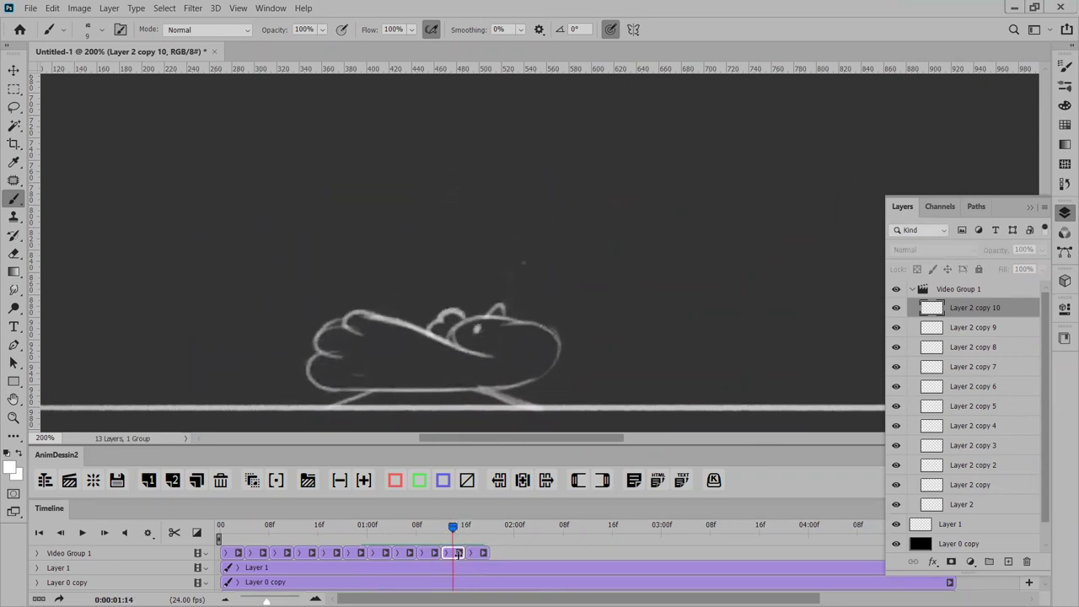
pyautogui.click(472, 554)
pyautogui.click(466, 554)
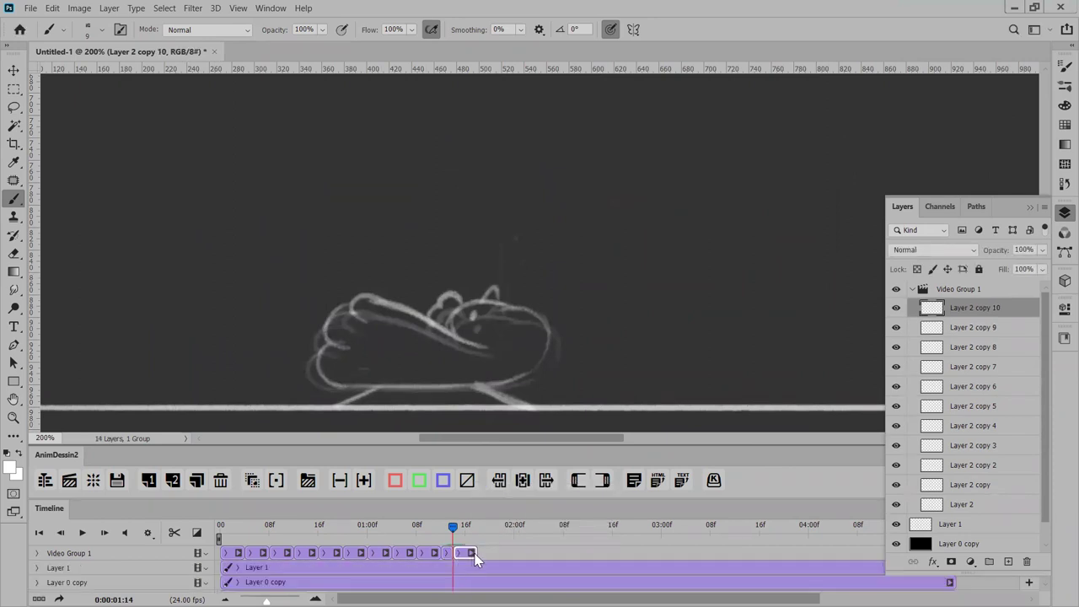
pyautogui.moveTo(474, 556); pyautogui.dragTo(464, 554)
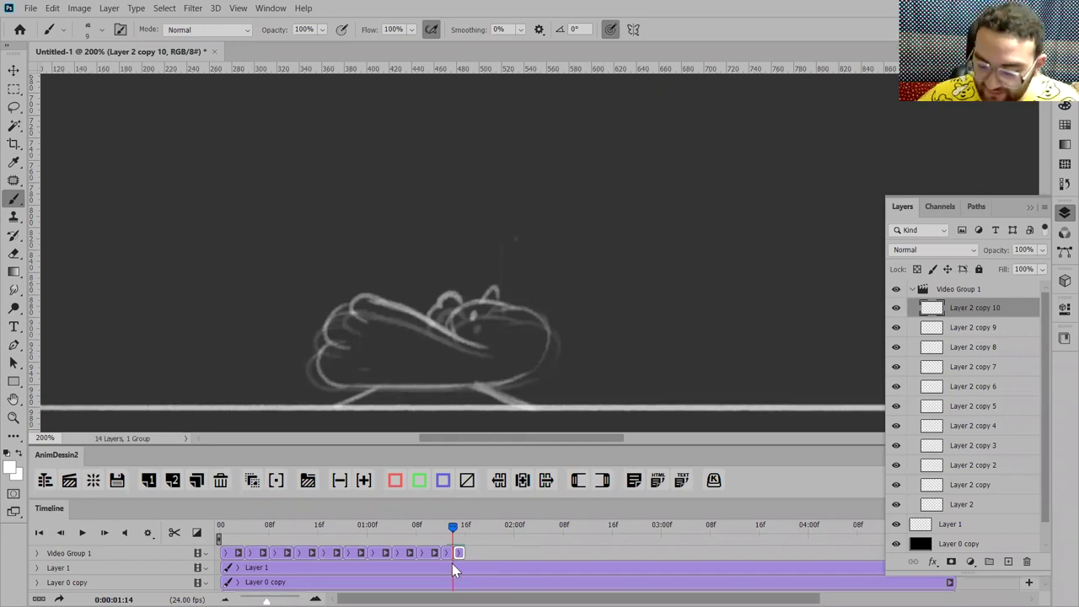
# Step: Select the two crouched chicken clips, Layer 2 copy 9 and Layer 2 copy 10, and duplicate the pair twice to extend the shaking hold
pyautogui.keyDown('shift'); pyautogui.click(446, 552); pyautogui.keyUp('shift')
pyautogui.scroll(2, 450, 561)
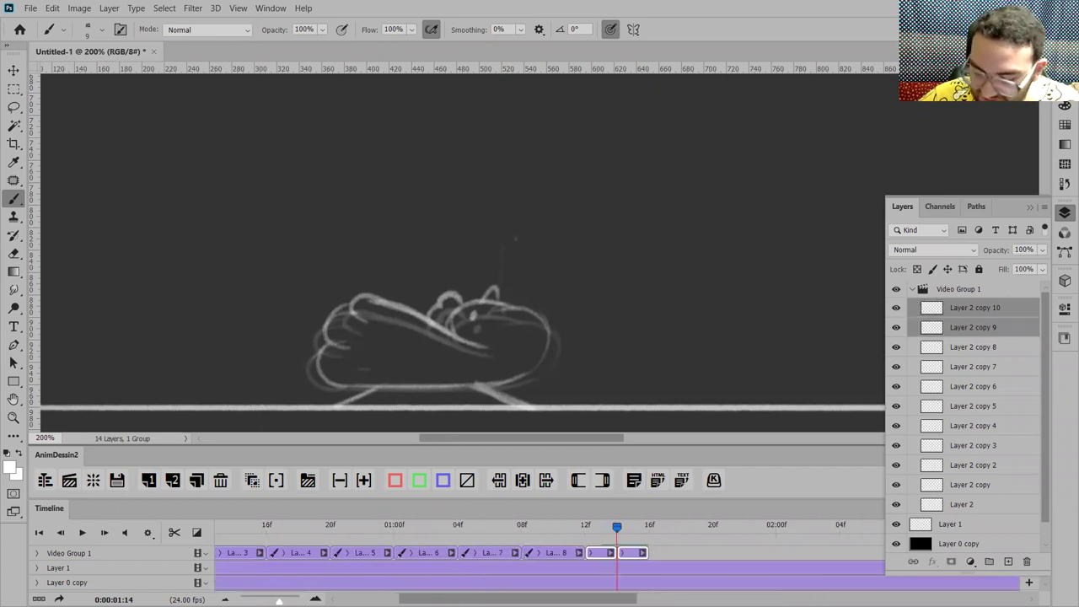
pyautogui.hotkey('ctrl', 'j')
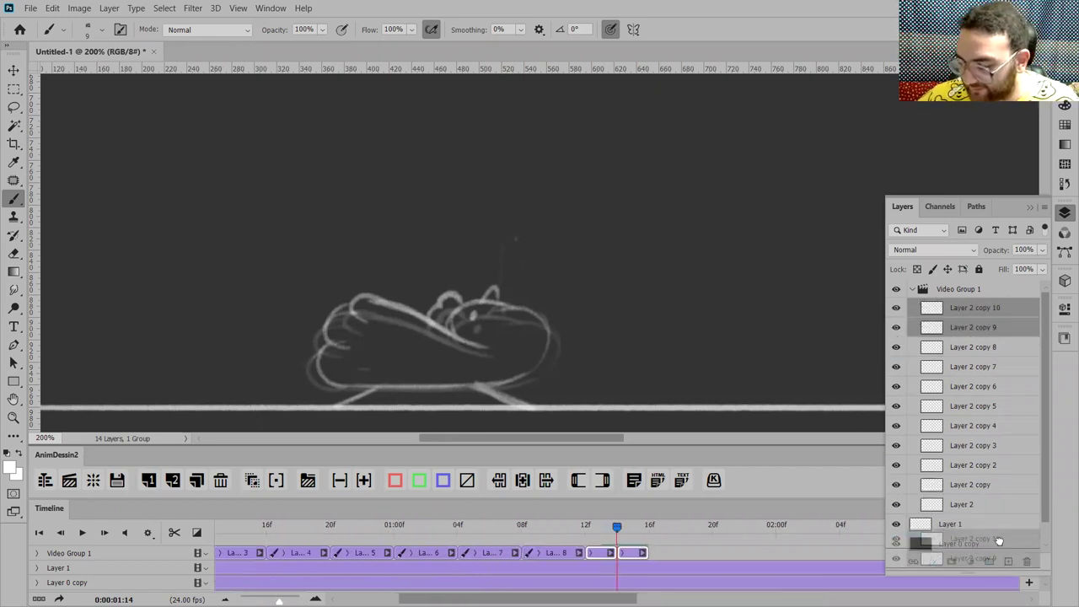
pyautogui.moveTo(991, 327); pyautogui.dragTo(1007, 544)
pyautogui.moveTo(626, 537); pyautogui.dragTo(759, 560)
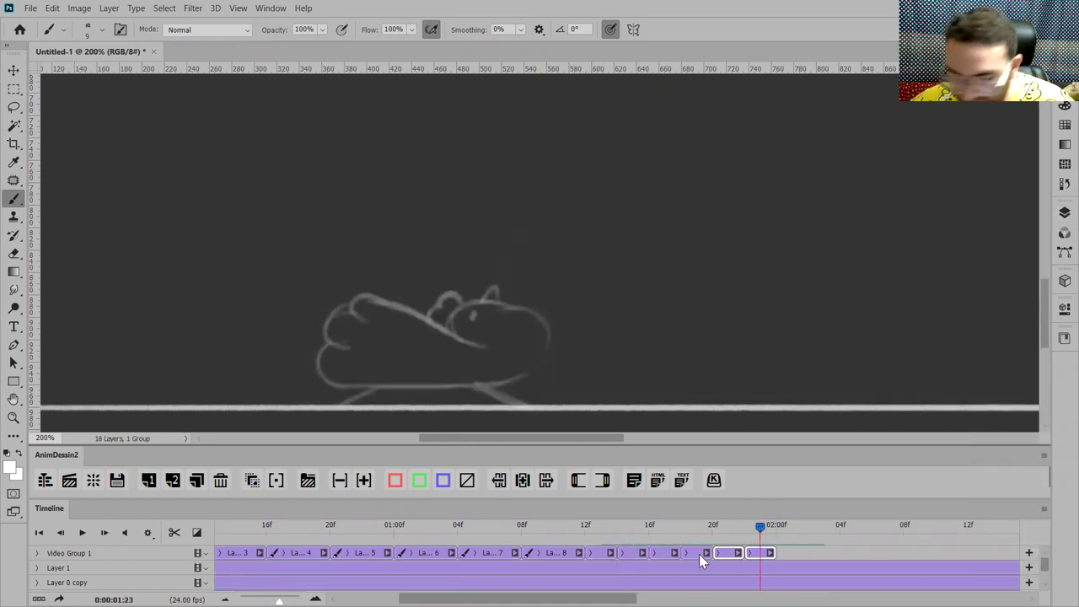
# Step: Add a blank clip after the crouched poses at 0:00:02:00 and trim it to two frames
pyautogui.click(197, 479)
pyautogui.moveTo(818, 552); pyautogui.dragTo(897, 552)
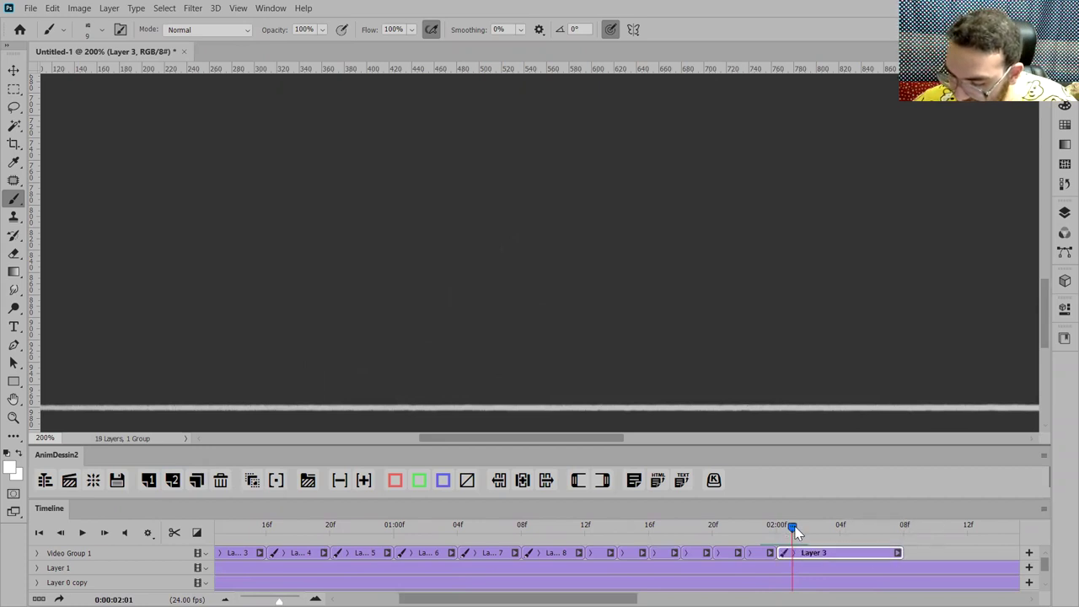
pyautogui.moveTo(797, 531); pyautogui.dragTo(783, 527)
pyautogui.moveTo(899, 552); pyautogui.dragTo(810, 562)
# Step: Sketch a stretched, forward-leaning chicken rising above the crouched pose, with pointed head, eye, beak, wing and straight legs
pyautogui.hotkey('ctrl', '-')
pyautogui.hotkey('ctrl', '-')
pyautogui.moveTo(576, 302); pyautogui.dragTo(687, 298)
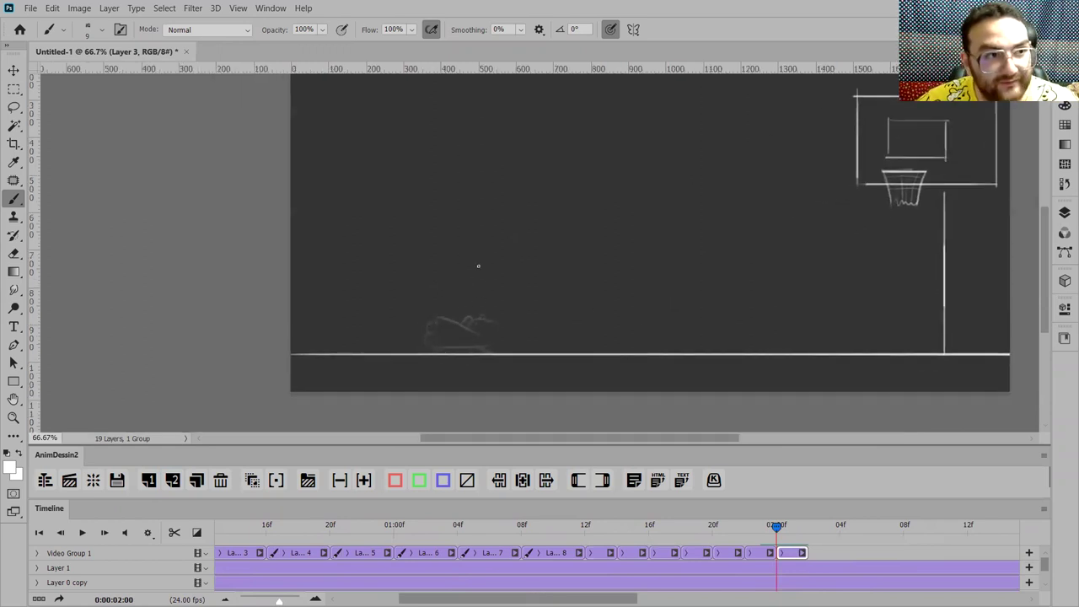
pyautogui.moveTo(478, 270)
pyautogui.mouseDown()
pyautogui.moveTo(504, 240)
pyautogui.moveTo(492, 249)
pyautogui.mouseUp()
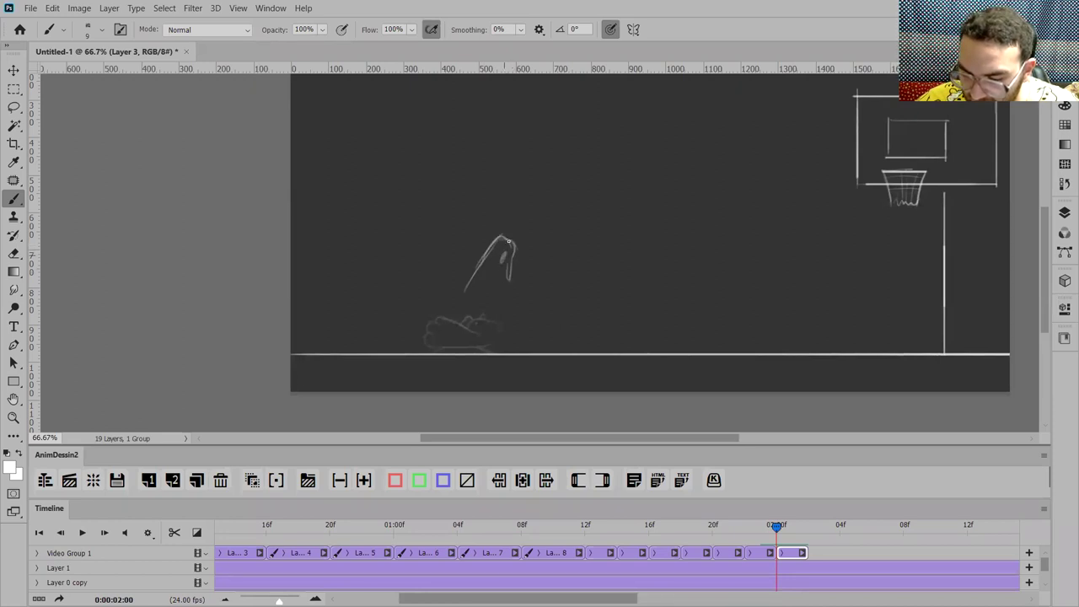
pyautogui.moveTo(501, 241); pyautogui.dragTo(486, 251)
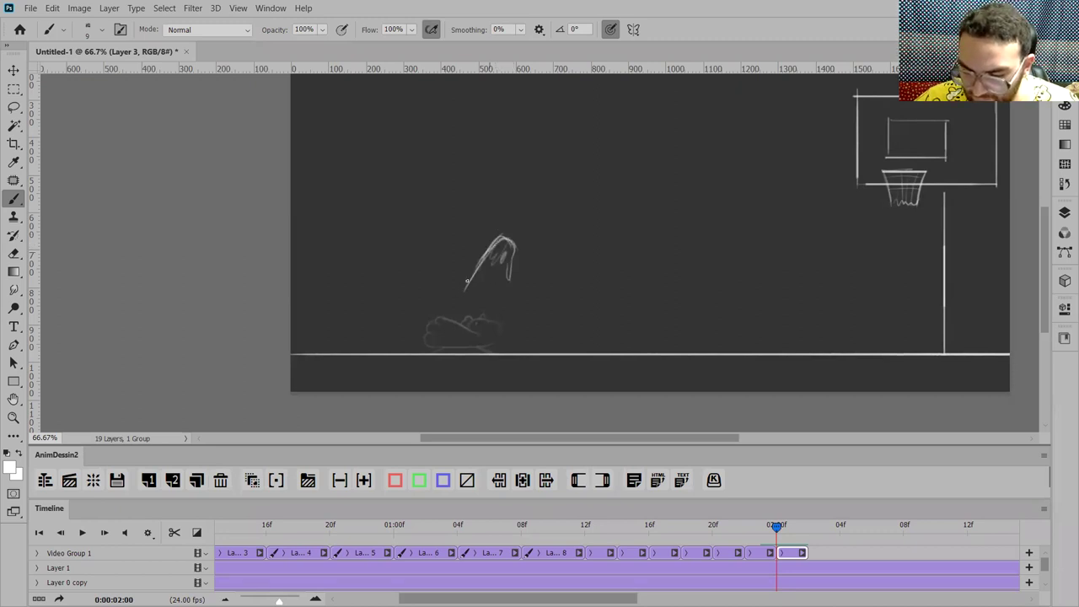
pyautogui.moveTo(416, 323)
pyautogui.mouseDown()
pyautogui.moveTo(454, 300)
pyautogui.moveTo(459, 331)
pyautogui.moveTo(454, 318)
pyautogui.moveTo(473, 317)
pyautogui.moveTo(457, 332)
pyautogui.moveTo(501, 275)
pyautogui.moveTo(479, 323)
pyautogui.mouseUp()
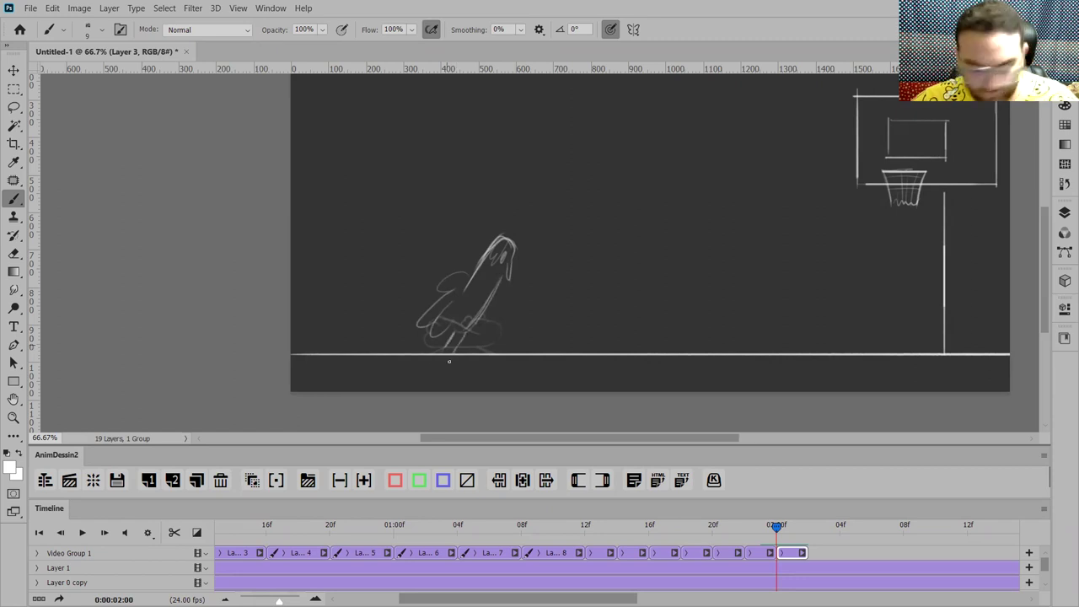
# Step: Free Transform the leaping chicken to 61.56% width and 108.77% height, rotated 8.30 degrees, and place it above the crouched pose
pyautogui.hotkey('ctrl', 't')
pyautogui.moveTo(517, 357); pyautogui.dragTo(488, 350)
pyautogui.moveTo(476, 256); pyautogui.dragTo(525, 213)
pyautogui.moveTo(464, 309); pyautogui.dragTo(458, 322)
pyautogui.moveTo(532, 317); pyautogui.dragTo(512, 326)
pyautogui.moveTo(532, 183); pyautogui.dragTo(548, 173)
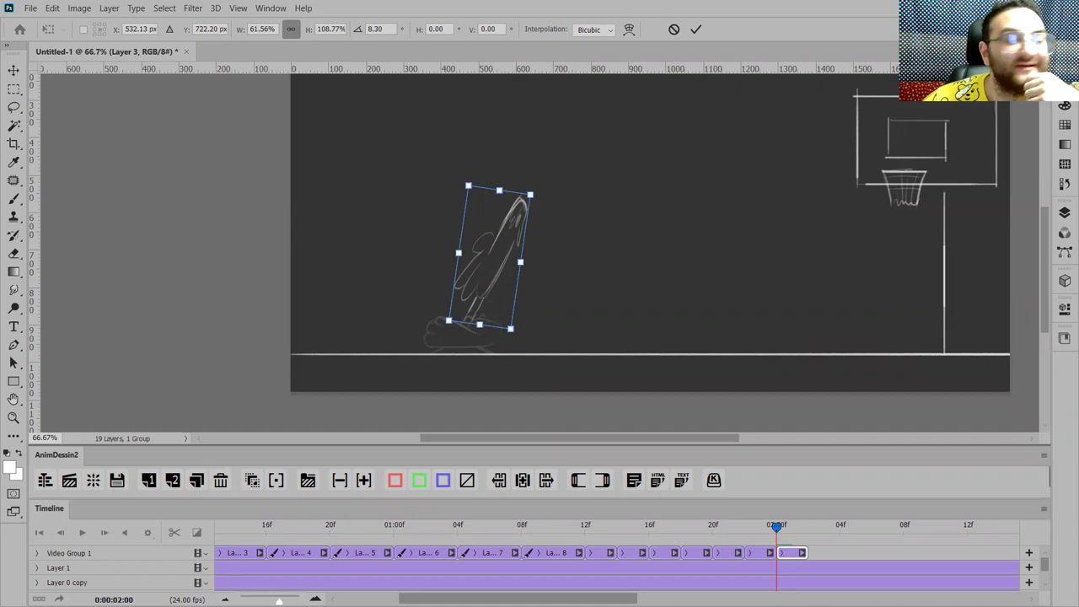
pyautogui.press('b')
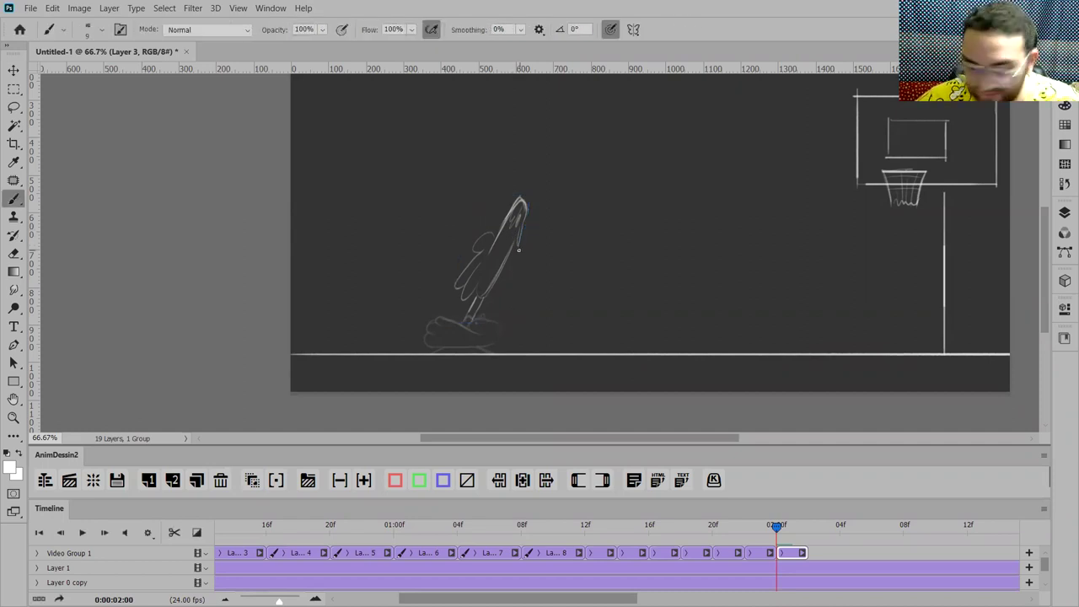
# Step: Draw slanted speed lines trailing below the leaping chicken and play back the jump
pyautogui.hotkey('ctrl', '+')
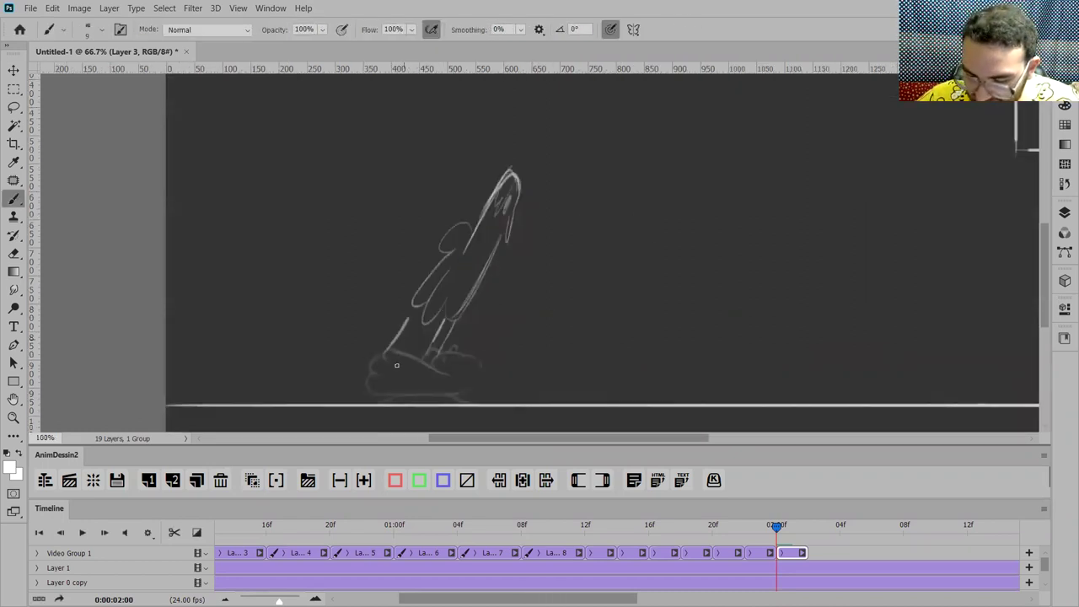
pyautogui.press('space')
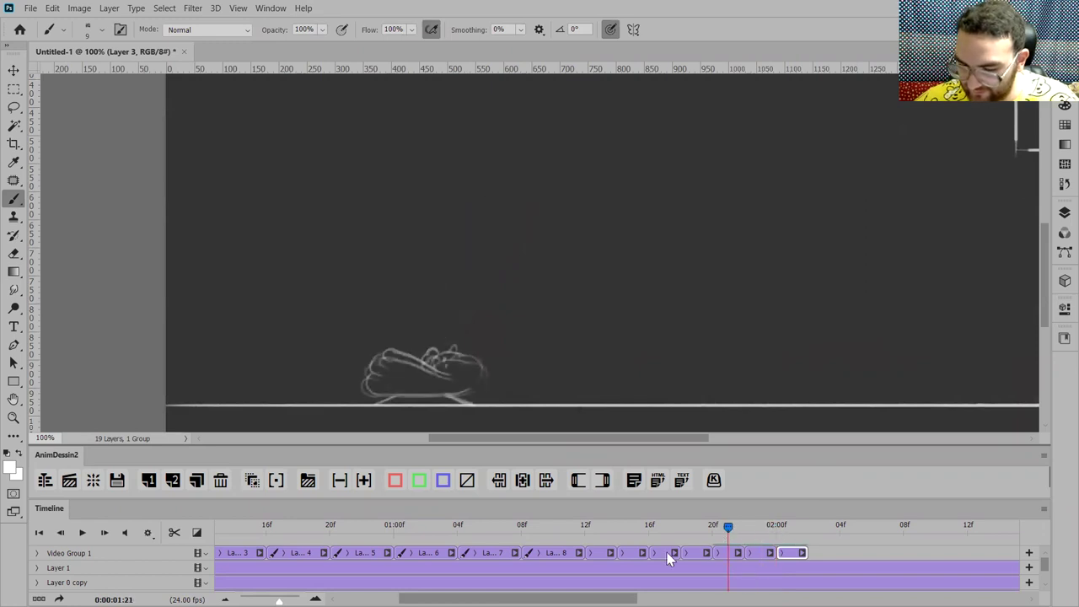
pyautogui.press('space')
pyautogui.press('Left')
pyautogui.press('Left')
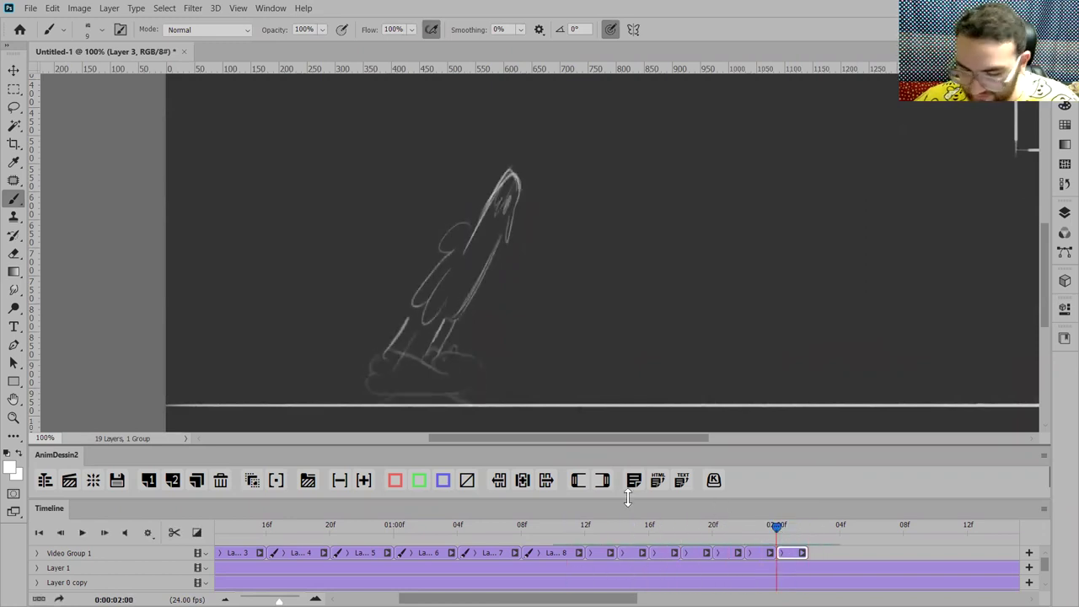
# Step: Duplicate the Layer 3 clip and move the copied chicken up toward the hoop, to about X 707 px, Y 516 px
pyautogui.click(1065, 213)
pyautogui.moveTo(969, 314); pyautogui.dragTo(1008, 562)
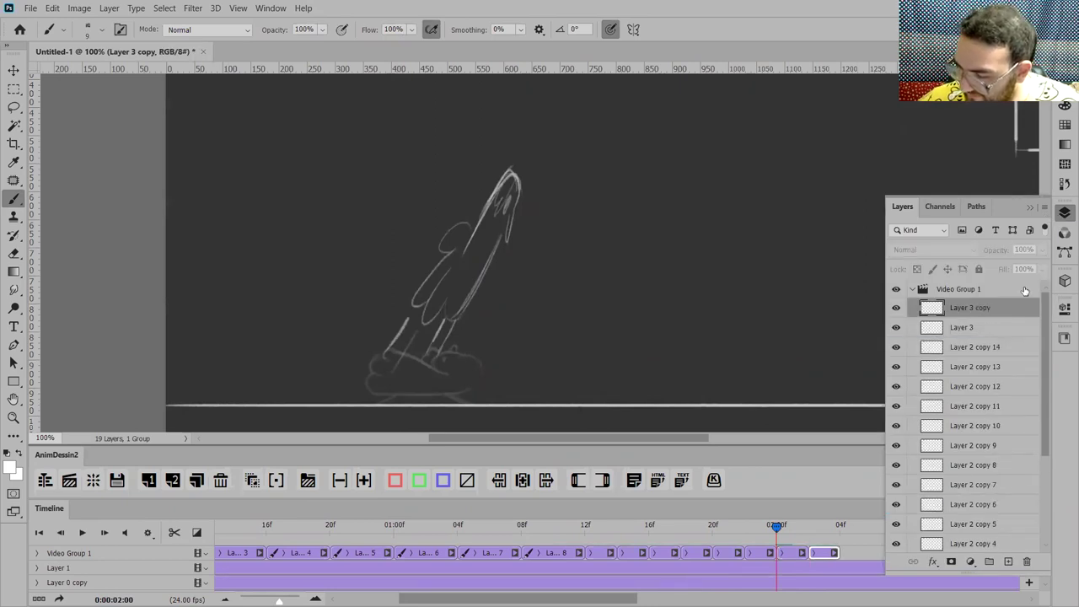
pyautogui.press('Right')
pyautogui.press('Right')
pyautogui.press('Right')
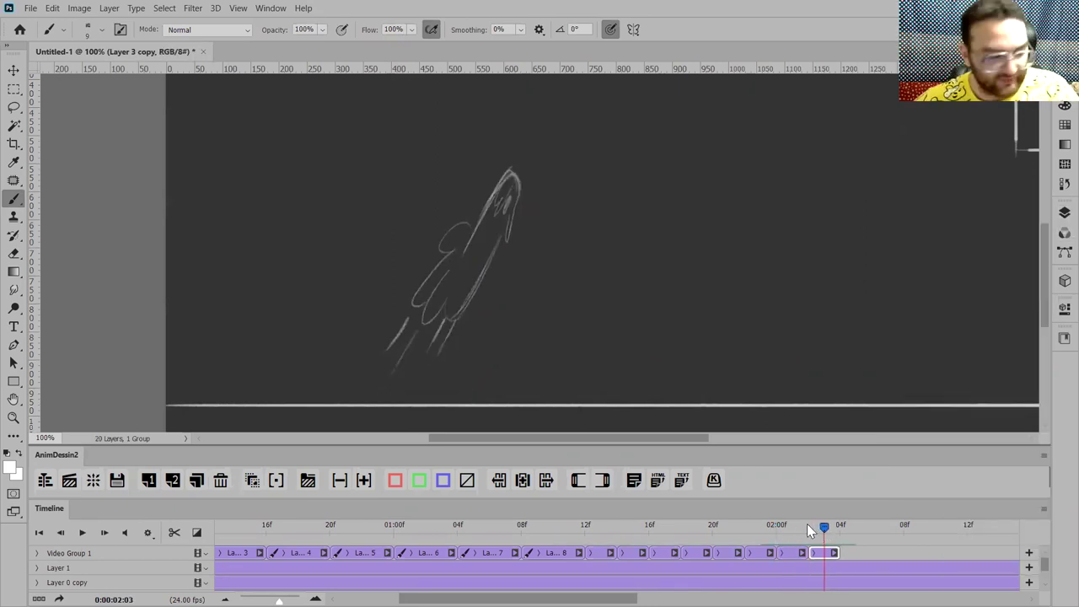
pyautogui.hotkey('ctrl', 't')
pyautogui.moveTo(469, 251); pyautogui.dragTo(583, 120)
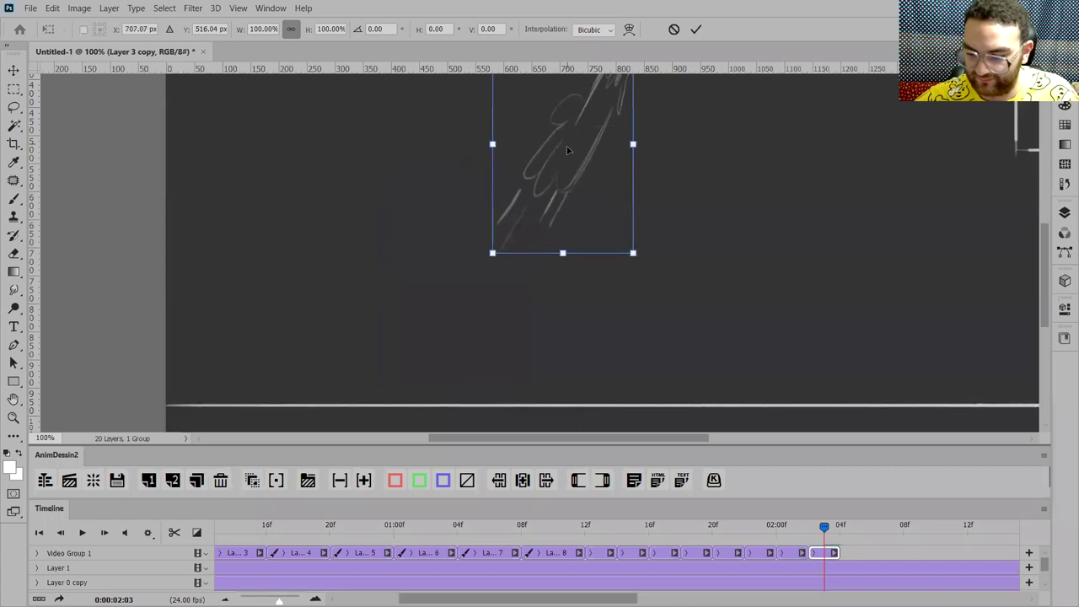
pyautogui.press('Return')
pyautogui.press('b')
# Step: Draw speed lines behind the copied chicken at 0:00:02:02, trailing back toward its previous position
pyautogui.moveTo(822, 529); pyautogui.dragTo(813, 527)
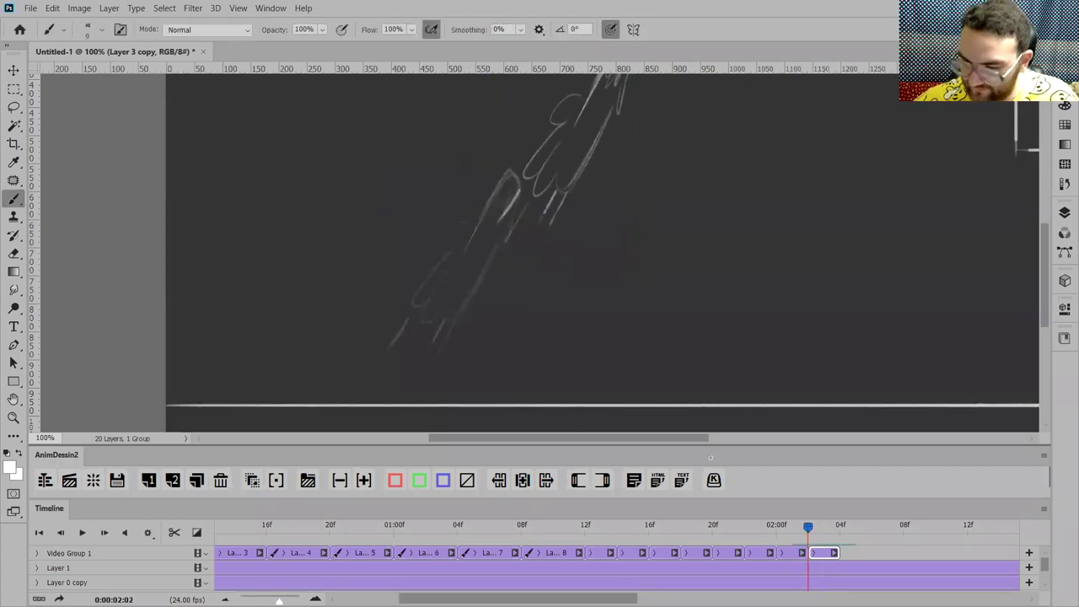
pyautogui.moveTo(446, 285); pyautogui.dragTo(500, 202)
pyautogui.moveTo(480, 266); pyautogui.dragTo(516, 216)
# Step: Duplicate the Layer 3 copy clip at 0:00:02:04 and erase the whole chicken from the new frame with a 60 px eraser
pyautogui.hotkey('ctrl', '-')
pyautogui.moveTo(770, 205); pyautogui.dragTo(646, 312)
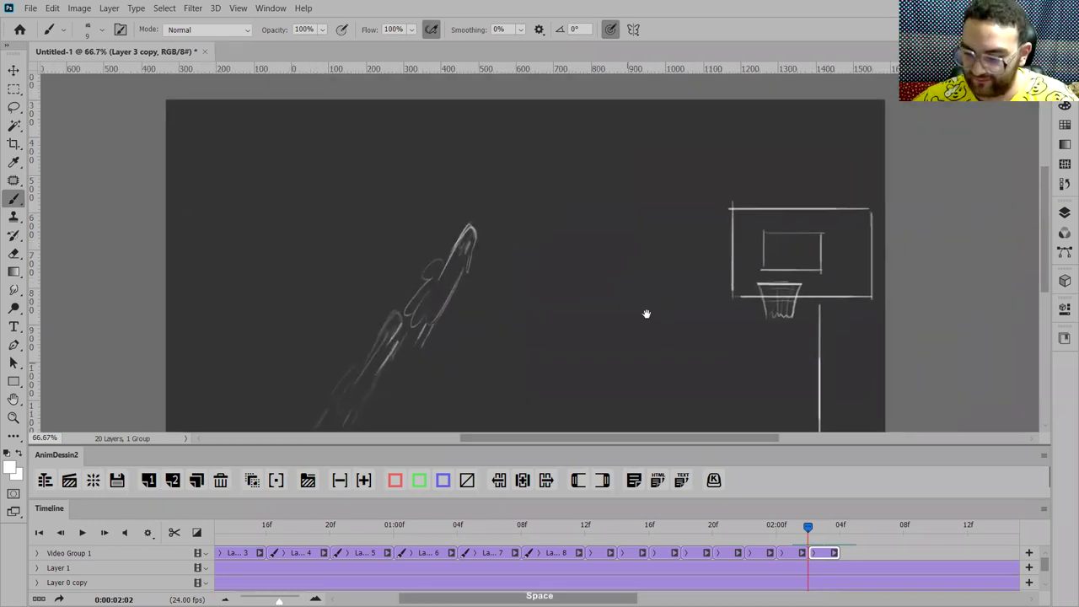
pyautogui.moveTo(816, 527); pyautogui.dragTo(840, 526)
pyautogui.hotkey('ctrl', 'j')
pyautogui.press('e')
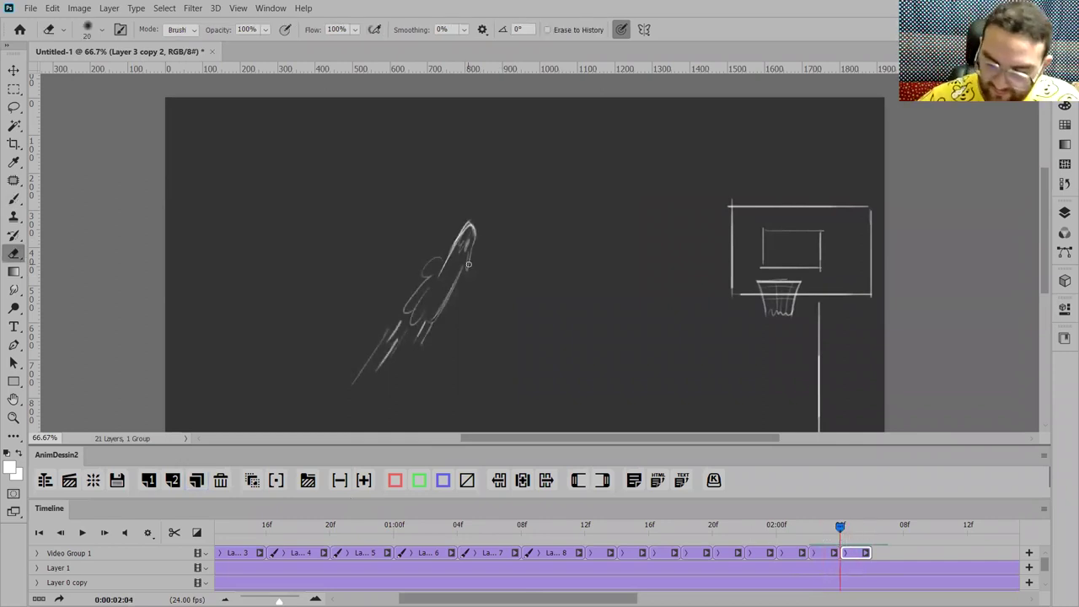
pyautogui.press(']')
pyautogui.moveTo(388, 354); pyautogui.dragTo(385, 351)
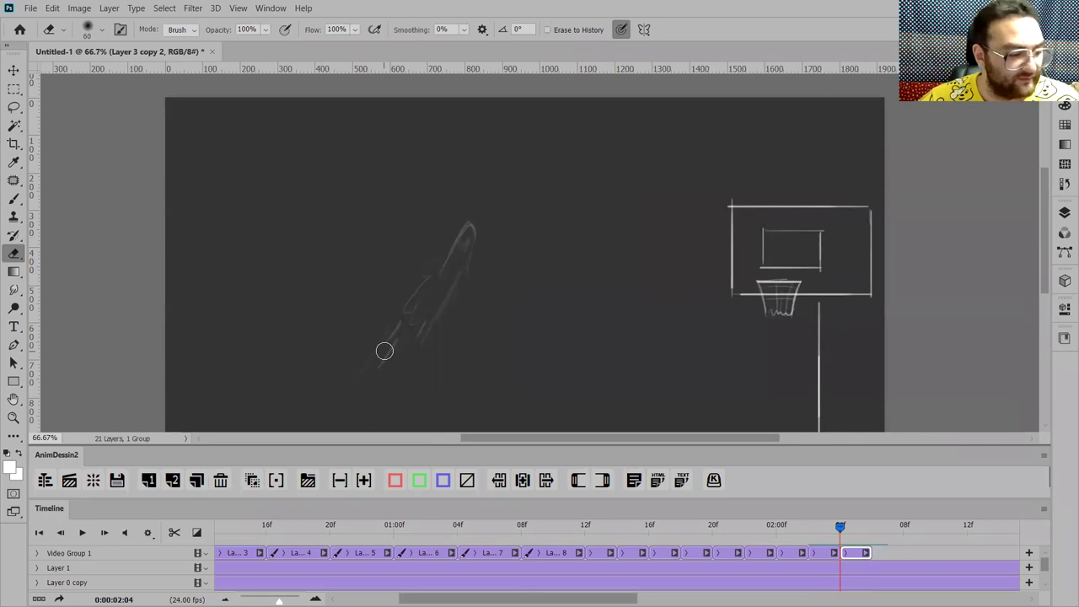
pyautogui.press('b')
pyautogui.hotkey('ctrl', '+')
pyautogui.moveTo(653, 175)
pyautogui.mouseDown()
pyautogui.moveTo(673, 156)
pyautogui.moveTo(655, 171)
pyautogui.mouseUp()
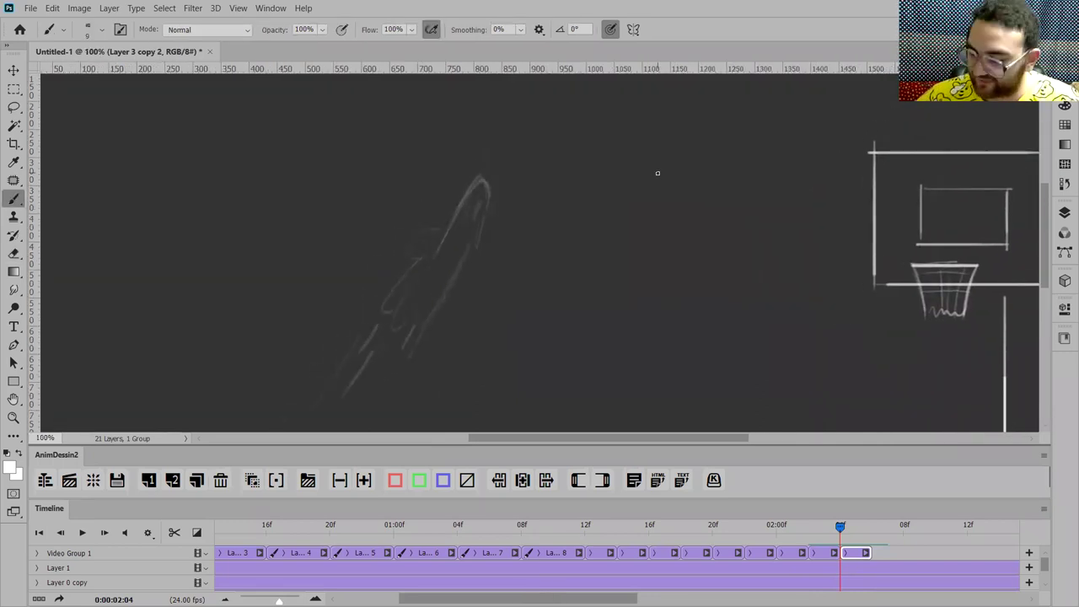
pyautogui.moveTo(524, 248); pyautogui.dragTo(470, 212)
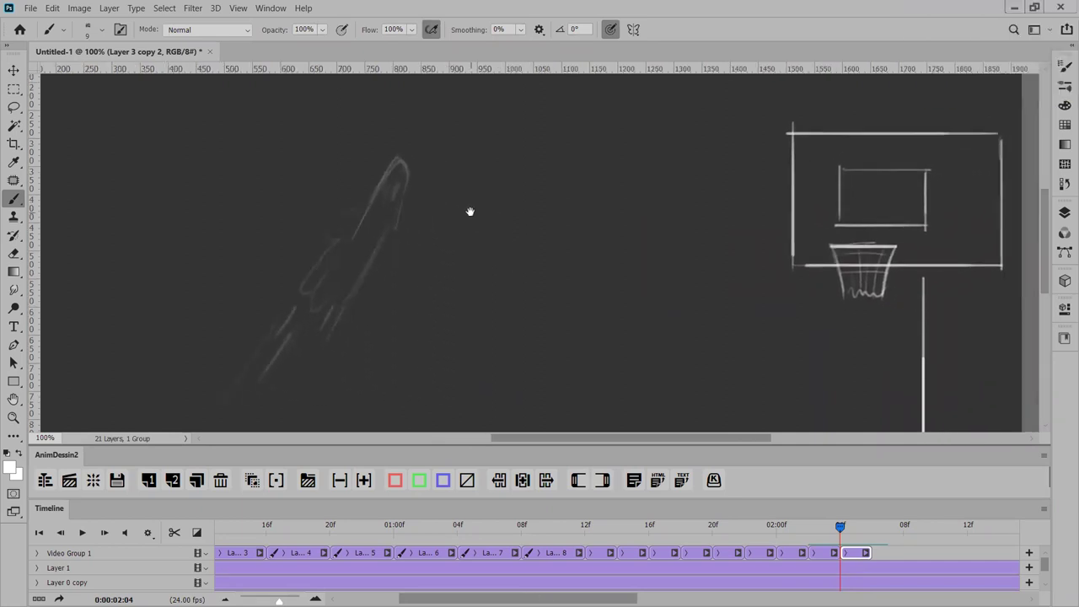
pyautogui.moveTo(456, 258); pyautogui.dragTo(479, 251)
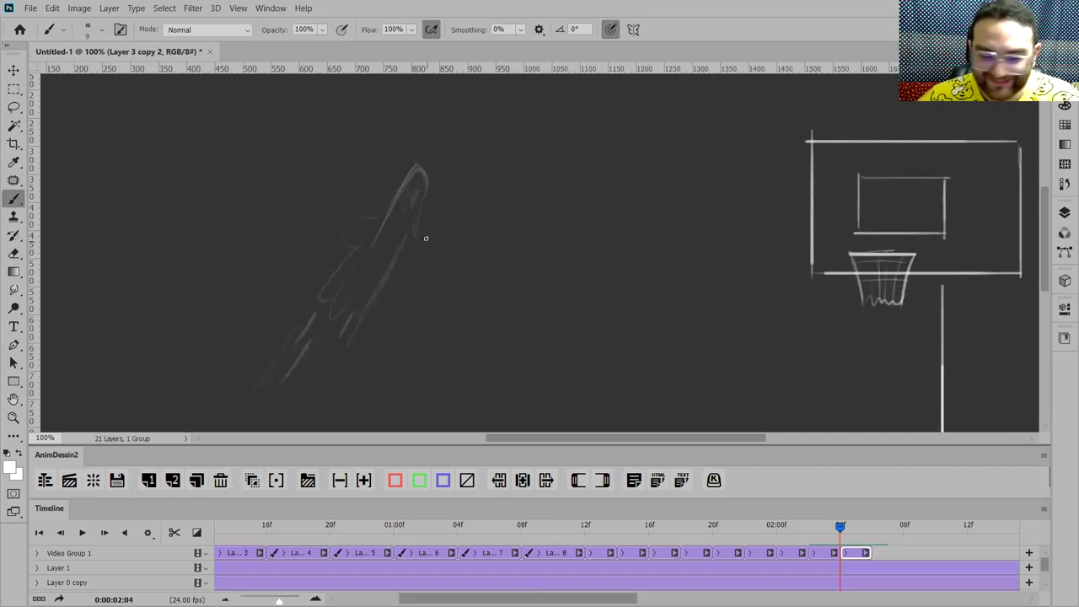
pyautogui.hotkey('ctrl', '-')
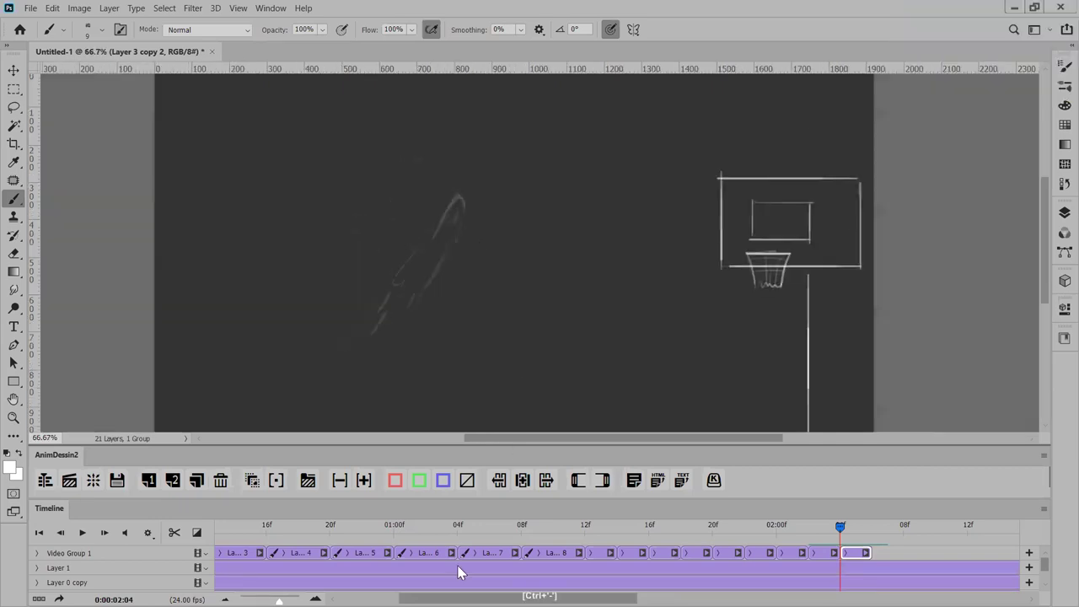
# Step: Duplicate the first standing chicken clip, Layer 2, and move the copy to the end of the clip sequence
pyautogui.click(375, 524)
pyautogui.scroll(-5, 263, 531)
pyautogui.click(228, 528)
pyautogui.click(223, 529)
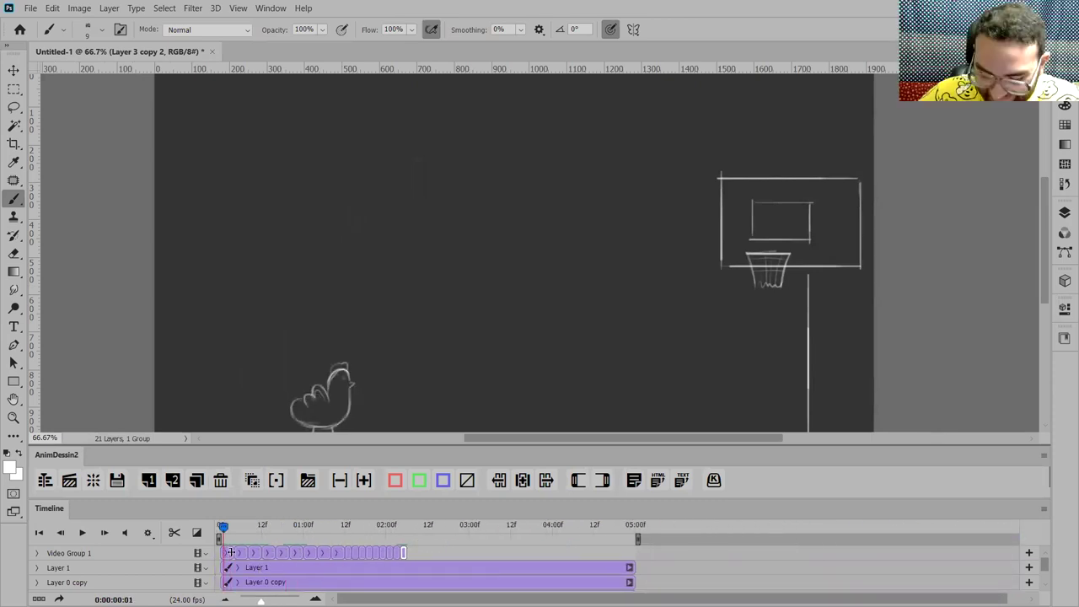
pyautogui.click(1065, 212)
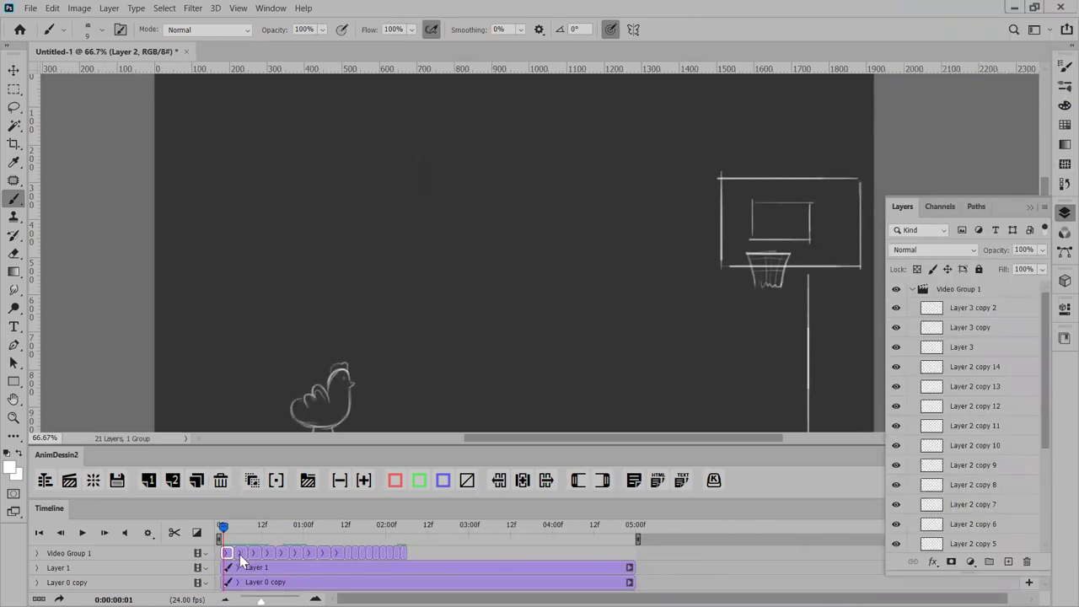
pyautogui.click(240, 554)
pyautogui.moveTo(978, 538); pyautogui.dragTo(1009, 561)
pyautogui.moveTo(306, 552); pyautogui.dragTo(449, 553)
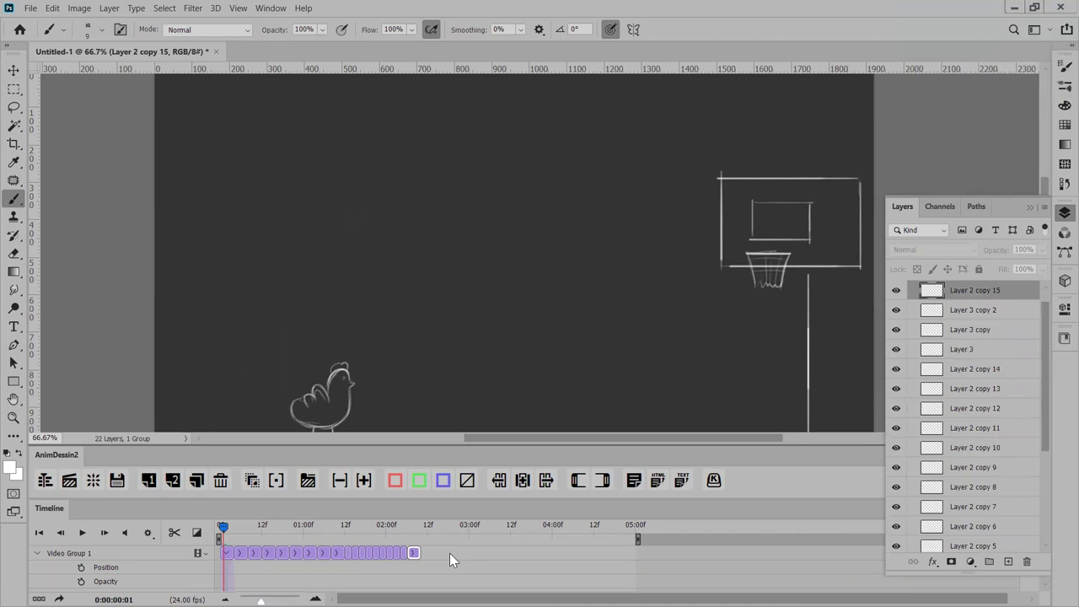
# Step: Move the copied standing chicken at 0:00:02:06 into mid-air between the jump trail and the hoop using Free Transform
pyautogui.click(408, 526)
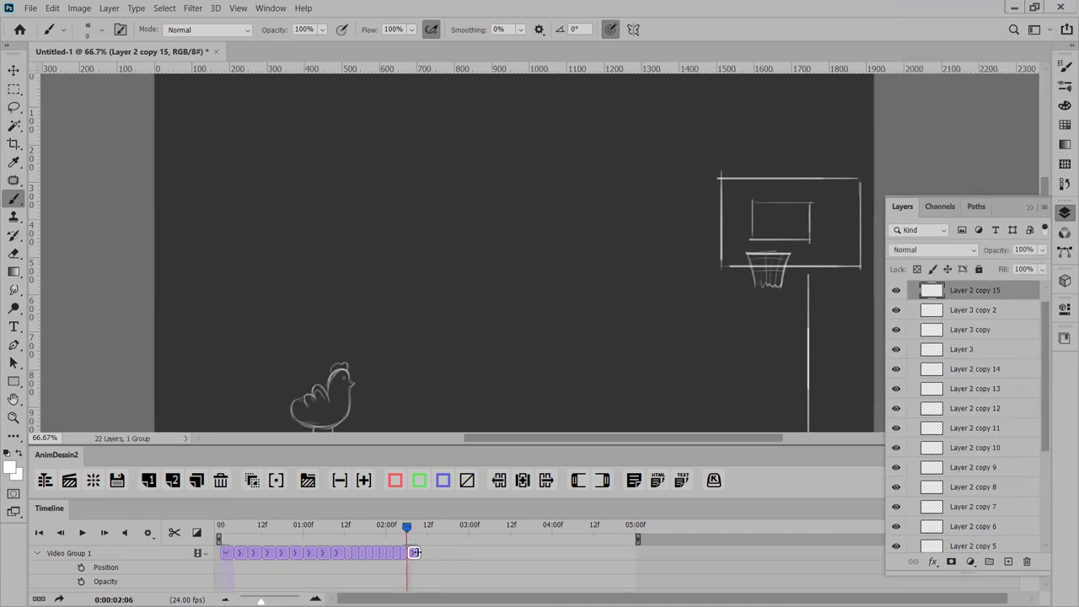
pyautogui.hotkey('ctrl', 't')
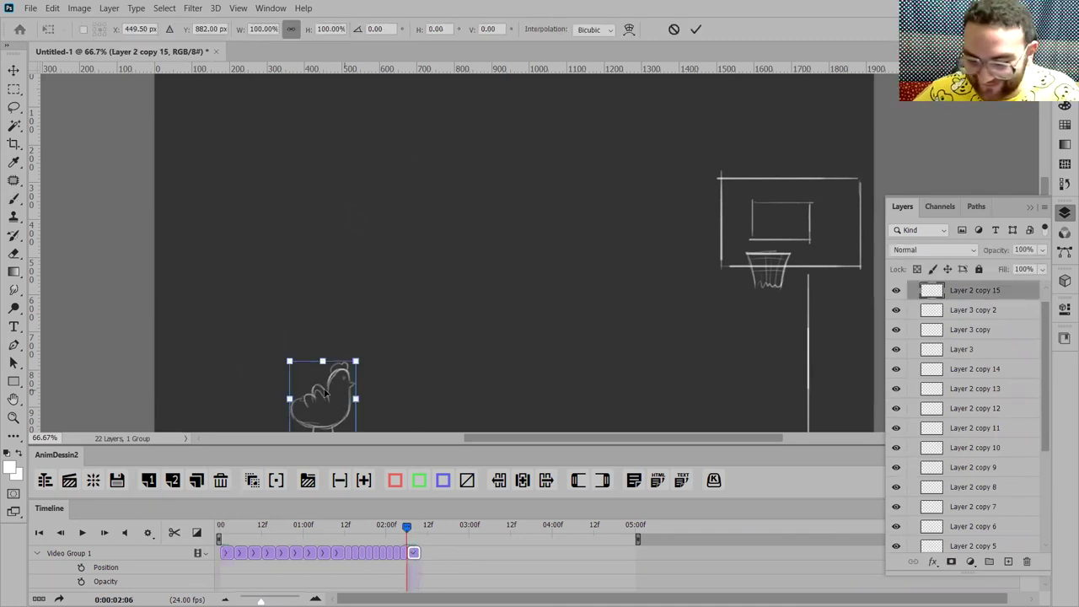
pyautogui.moveTo(323, 396); pyautogui.dragTo(525, 220)
pyautogui.press('Return')
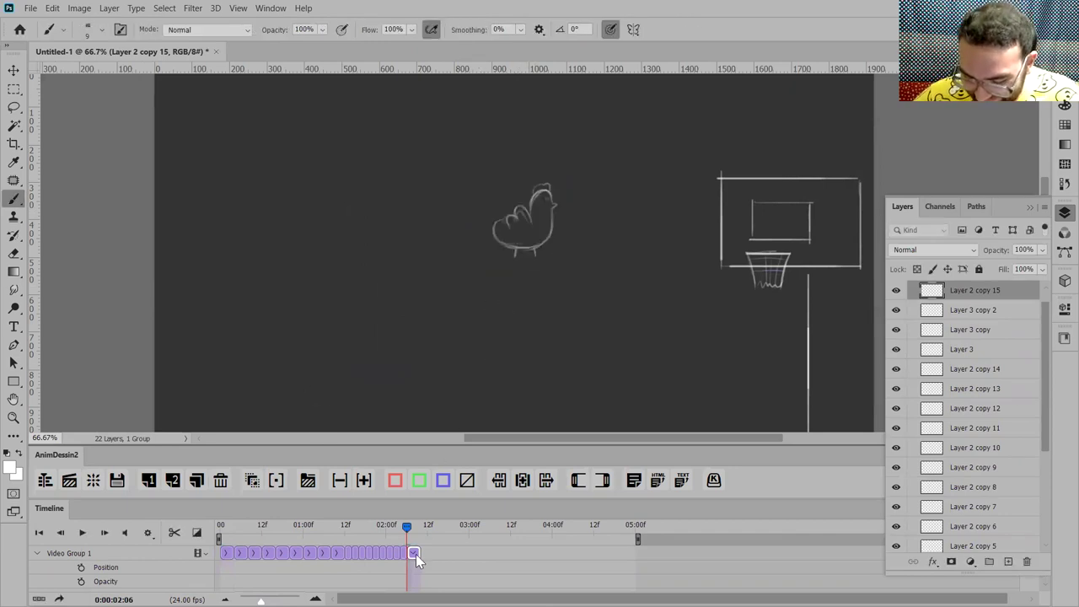
# Step: Move the mid-air chicken clip, Layer 2 copy 15, ahead of the blank Layer 3 copy 2 clip so it starts at 0:00:02:04
pyautogui.moveTo(260, 599); pyautogui.dragTo(281, 599)
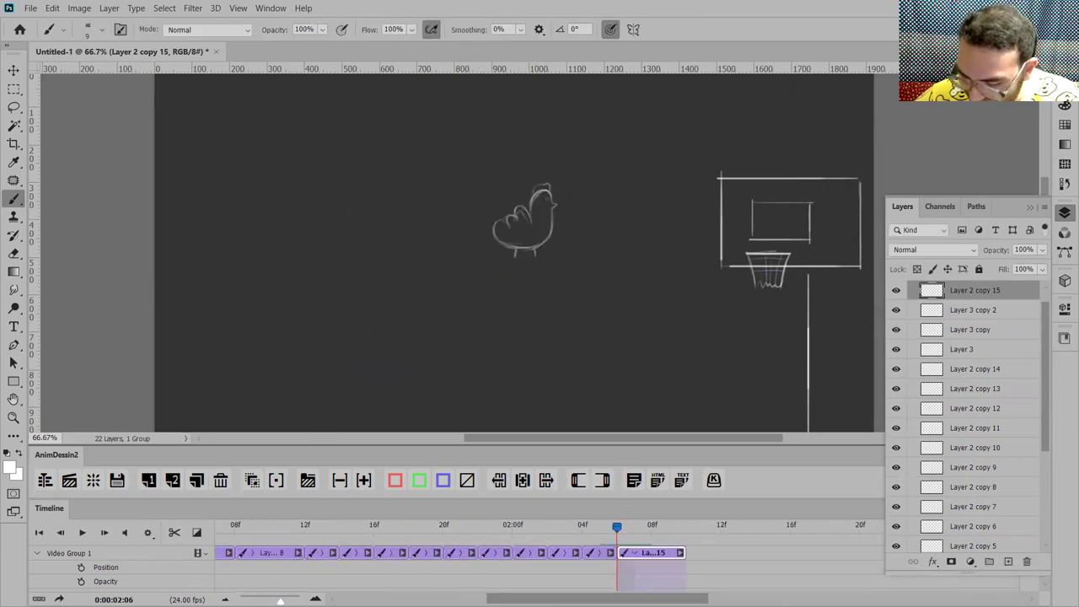
pyautogui.moveTo(641, 552); pyautogui.dragTo(590, 557)
pyautogui.click(582, 526)
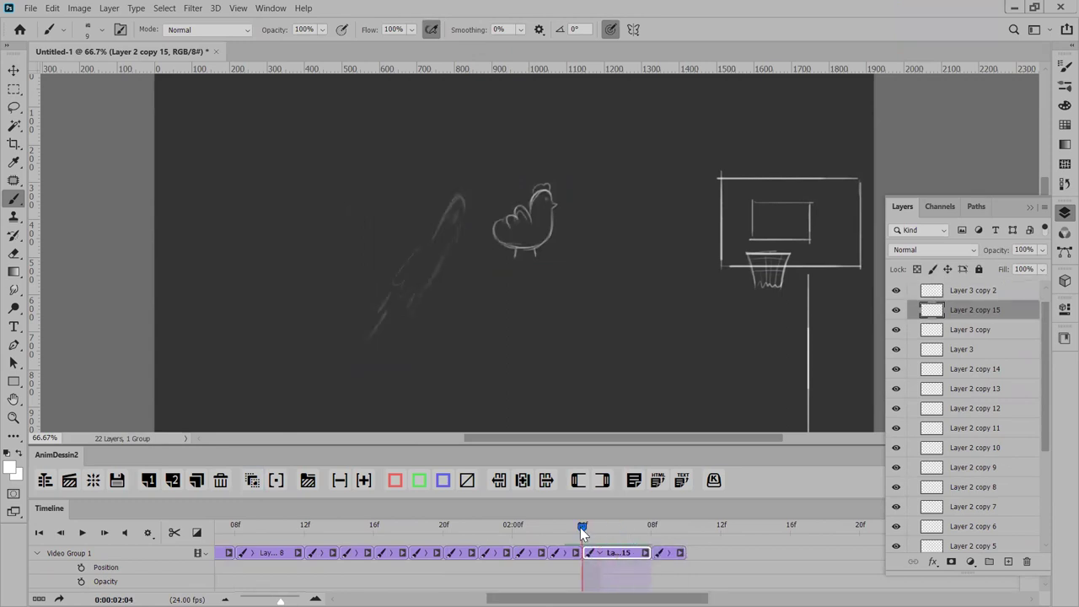
# Step: Save the document on the Desktop as Chicken1.psd in Photoshop format
pyautogui.hotkey('ctrl', 's')
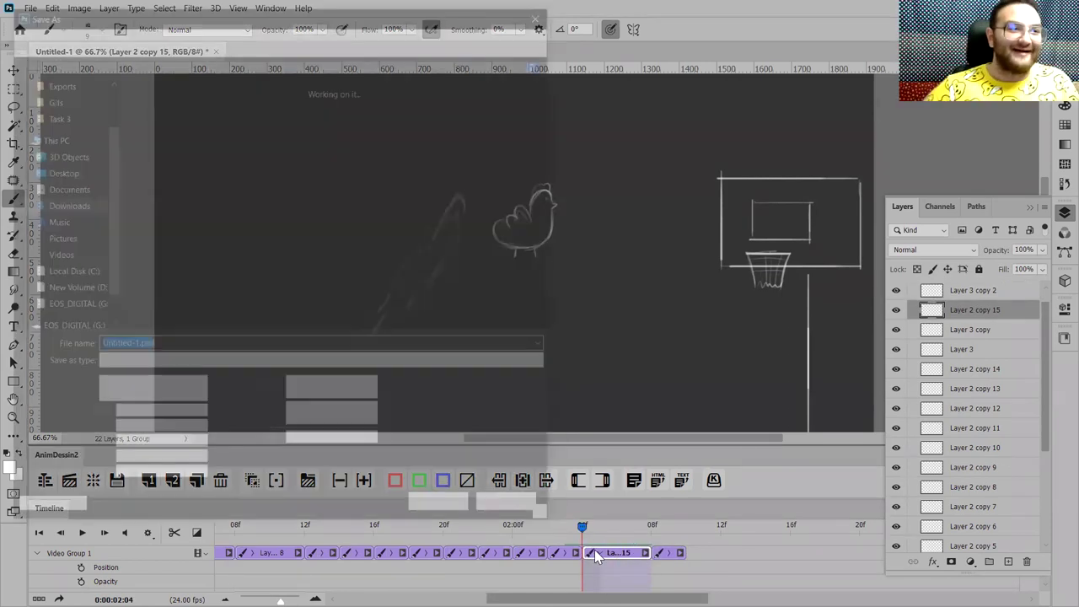
pyautogui.click(129, 346)
pyautogui.hotkey('shift', 'Home')
pyautogui.write('C')
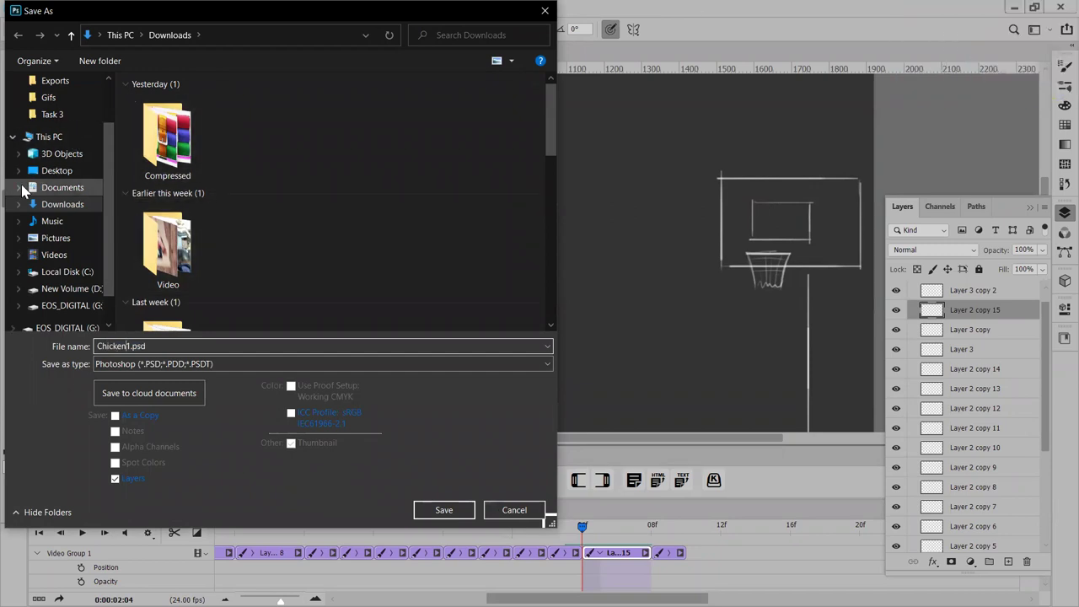
pyautogui.click(52, 170)
pyautogui.click(444, 509)
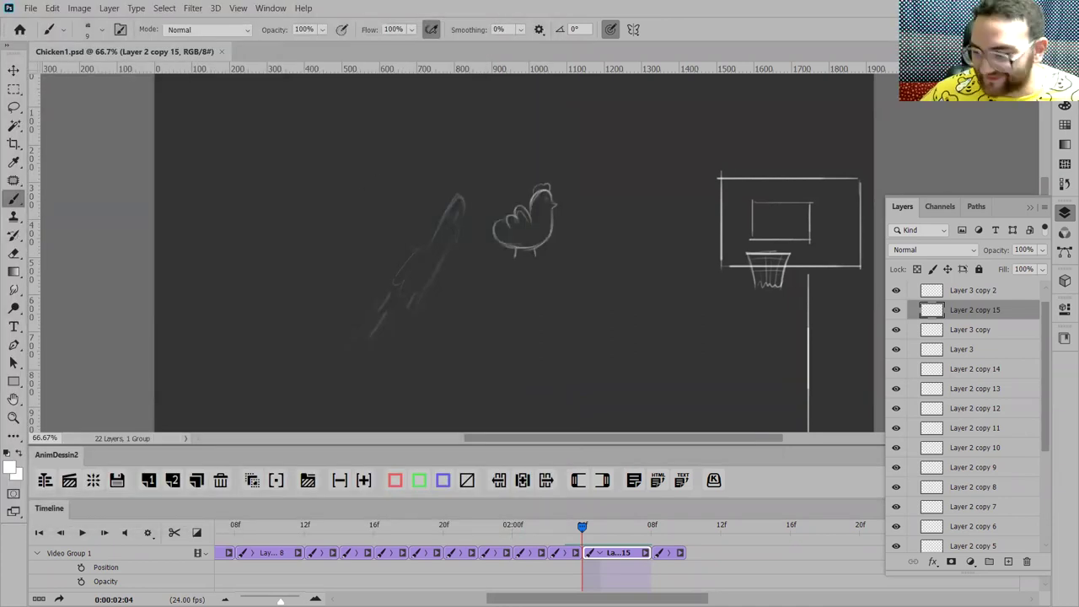
# Step: Switch to the Google Slides presentation ANIMATION FOR GAME DESIGN VOL.2 and present the INTERMISSION slide full screen
pyautogui.click(1065, 213)
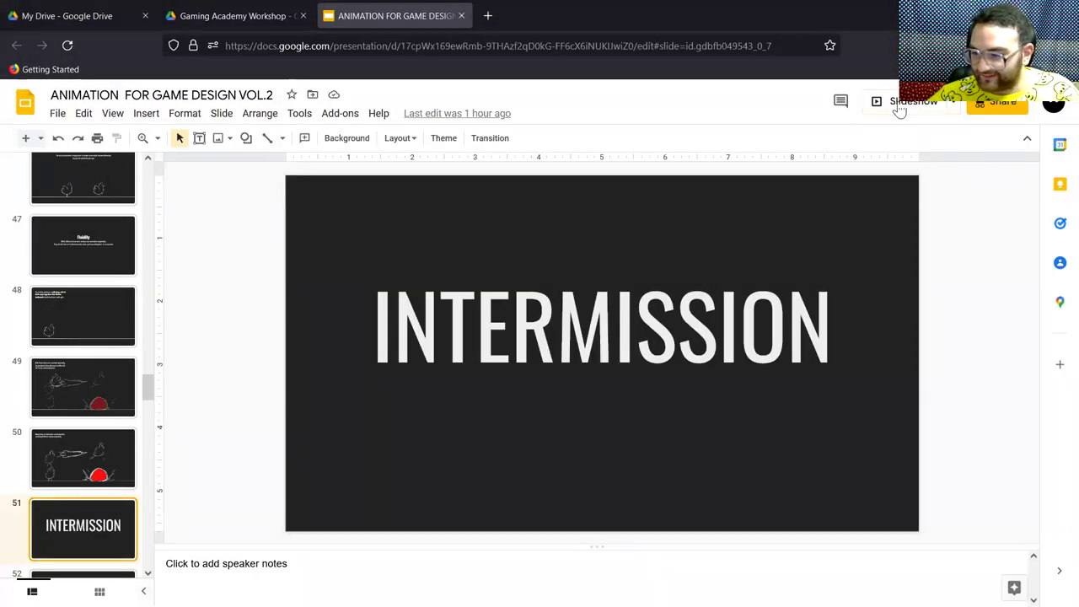
pyautogui.click(898, 108)
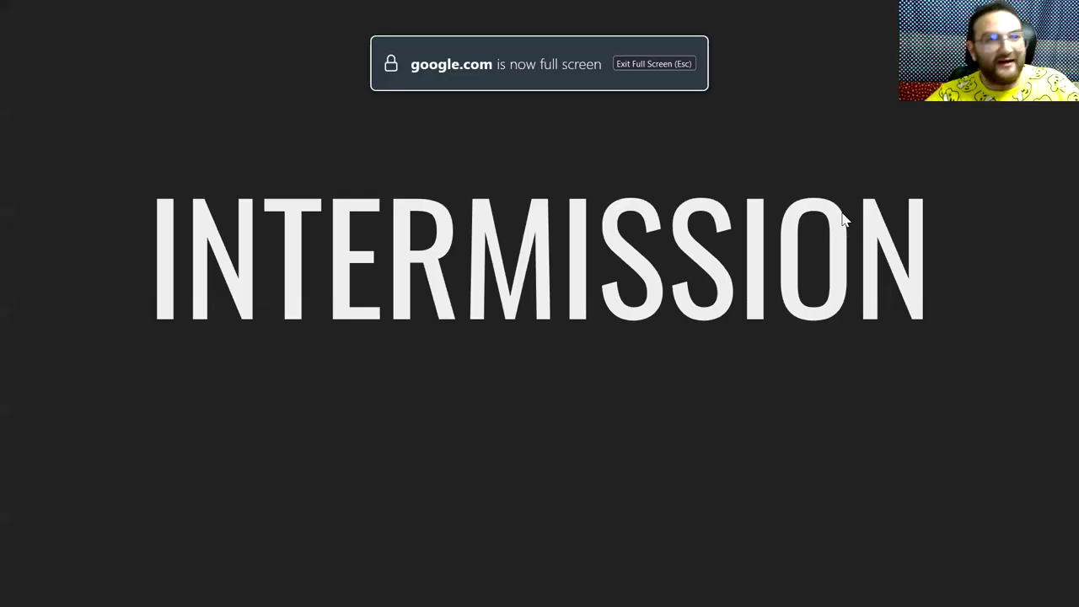
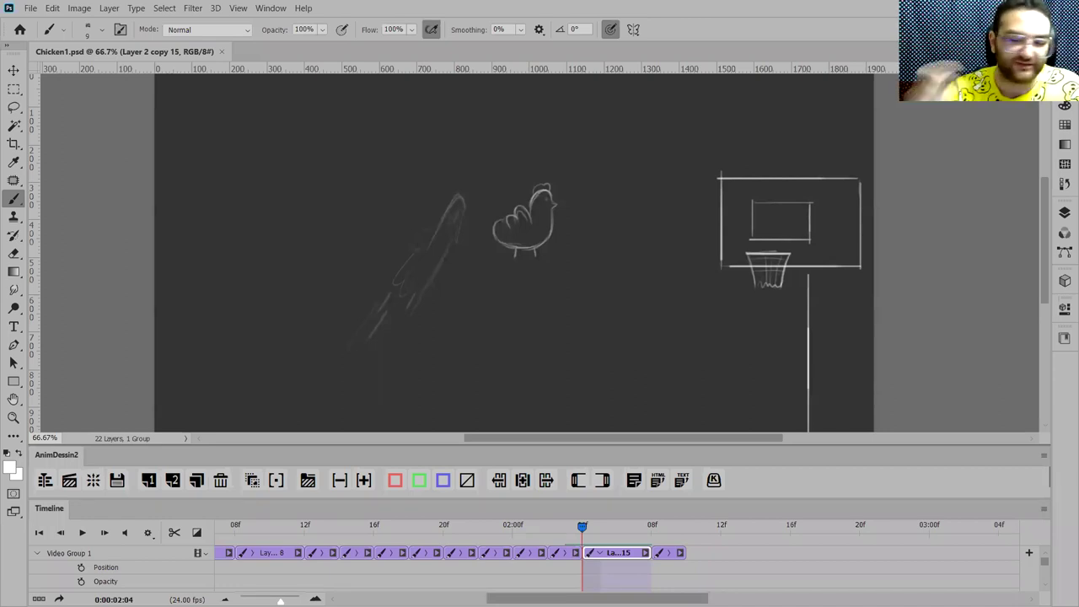
# Step: Step back from the mid-air pose to the crouched chicken at 0:00:01:22 and select its clip, Layer 2 copy 14
pyautogui.hotkey('ctrl', '1')
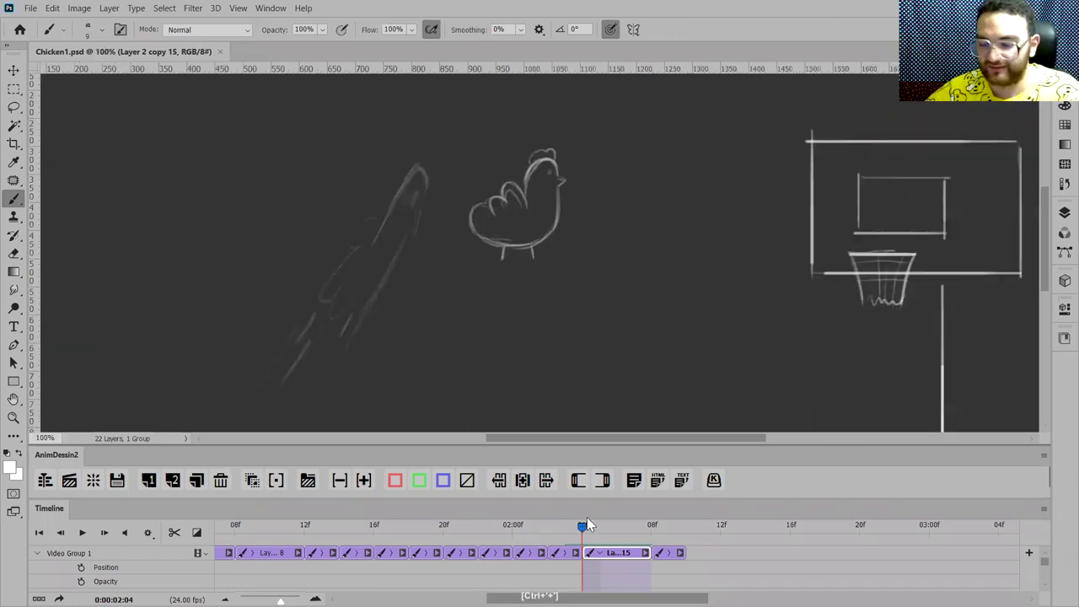
pyautogui.moveTo(582, 526); pyautogui.dragTo(548, 524)
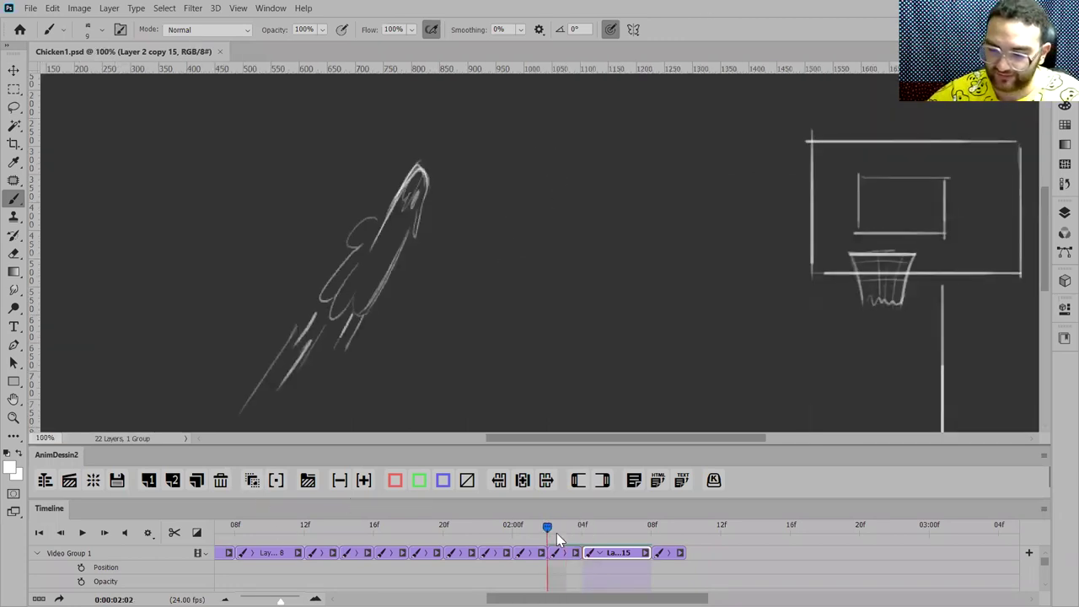
pyautogui.moveTo(609, 304); pyautogui.dragTo(621, 262)
pyautogui.press('Left')
pyautogui.press('Left')
pyautogui.press('Left')
pyautogui.press('Left')
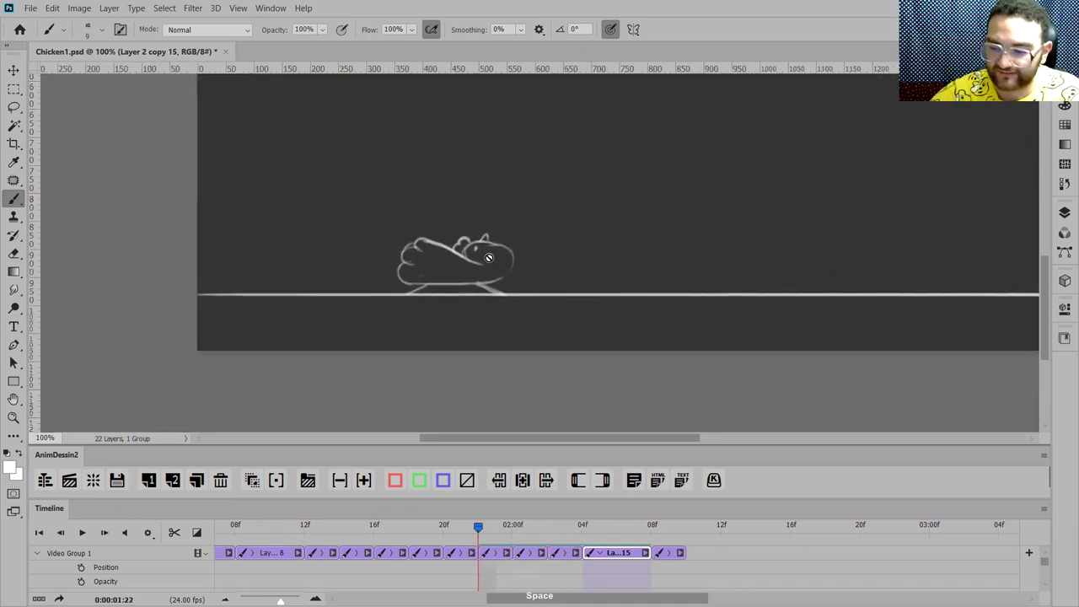
pyautogui.click(488, 549)
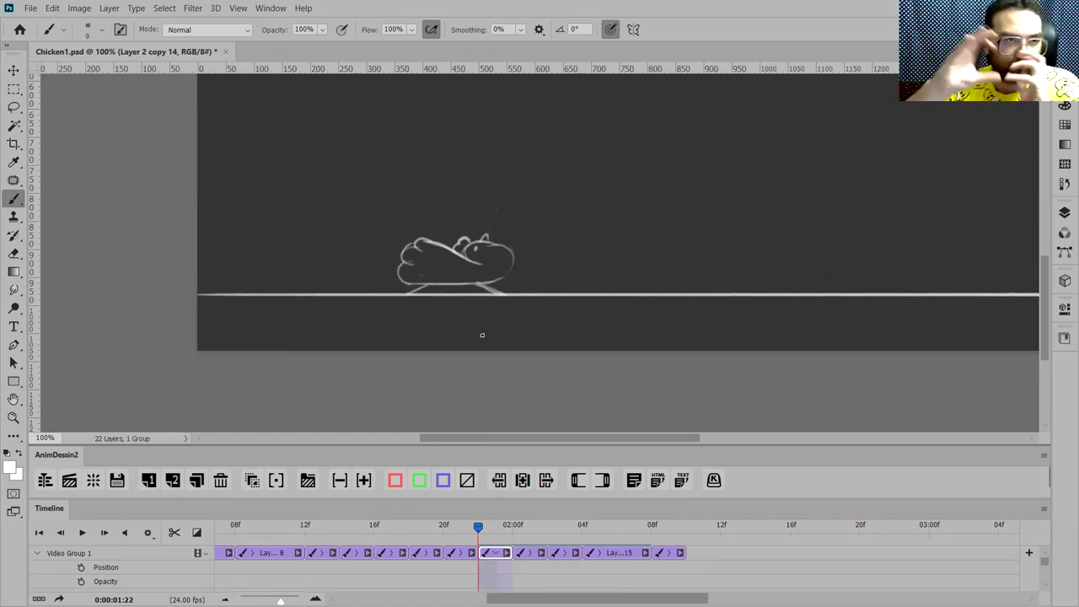
# Step: Examine the chicken's idle loop frame by frame from the crouch back to 0:00:00:21, showing the whole canvas
pyautogui.press('Left')
pyautogui.press('Left')
pyautogui.press('Left')
pyautogui.press('Left')
pyautogui.press('Left')
pyautogui.press('Left')
pyautogui.press('Left')
pyautogui.press('Left')
pyautogui.press('Left')
pyautogui.press('Left')
pyautogui.press('Left')
pyautogui.press('Left')
pyautogui.press('Left')
pyautogui.press('Left')
pyautogui.press('Left')
pyautogui.press('Left')
pyautogui.press('Left')
pyautogui.press('Left')
pyautogui.press('Left')
pyautogui.press('Left')
pyautogui.hotkey('ctrl', '-')
pyautogui.hotkey('ctrl', '-')
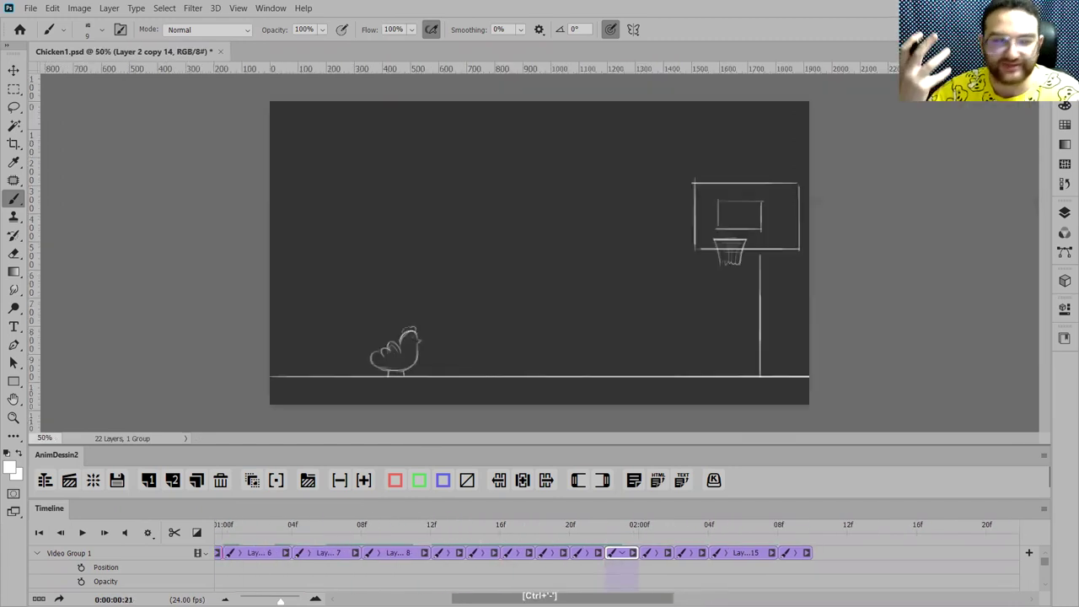
# Step: Step forward through the jump to the mid-air chicken at 0:00:02:07, and return to the stretched leap at 0:00:02:00
pyautogui.press('Right')
pyautogui.press('Right')
pyautogui.press('Right')
pyautogui.press('Right')
pyautogui.press('Right')
pyautogui.press('Right')
pyautogui.press('Right')
pyautogui.press('Right')
pyautogui.press('Right')
pyautogui.press('Right')
pyautogui.press('Right')
pyautogui.press('Right')
pyautogui.press('Right')
pyautogui.press('Right')
pyautogui.press('Right')
pyautogui.press('Right')
pyautogui.press('Right')
pyautogui.press('Right')
pyautogui.press('Right')
pyautogui.press('Right')
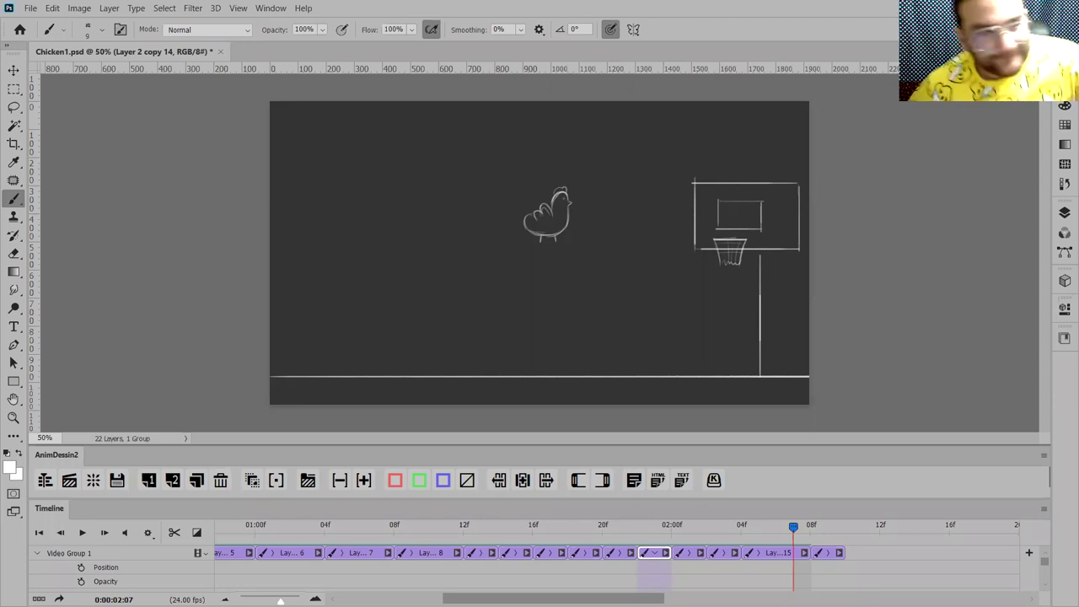
pyautogui.moveTo(793, 537); pyautogui.dragTo(670, 533)
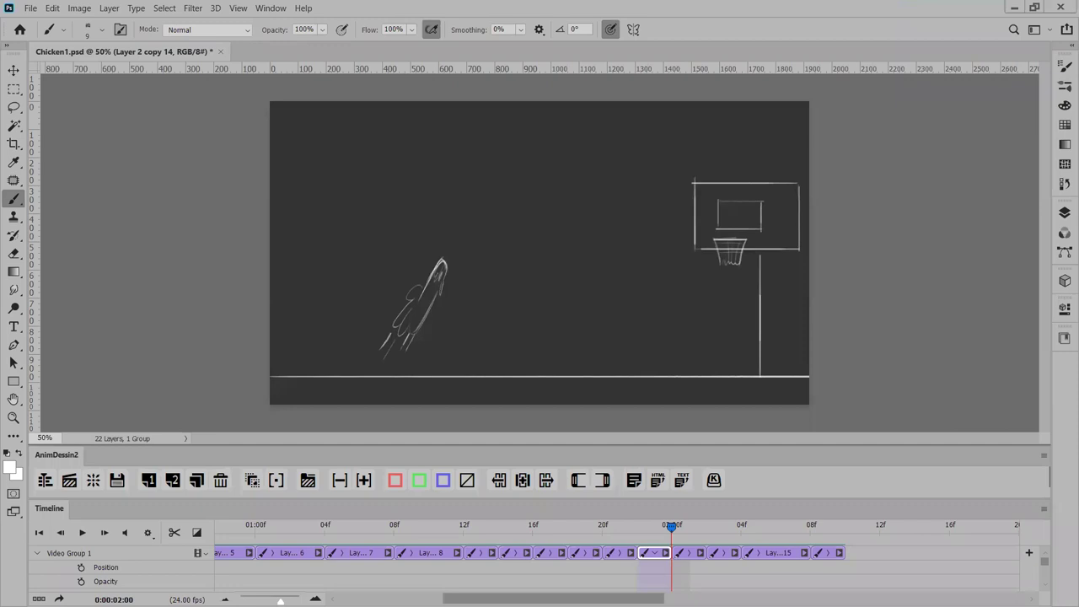
# Step: Open the video file new attack draft.mov as a second document
pyautogui.click(31, 8)
pyautogui.click(48, 36)
pyautogui.scroll(-5, 277, 221)
pyautogui.scroll(-5, 286, 213)
pyautogui.scroll(2, 368, 186)
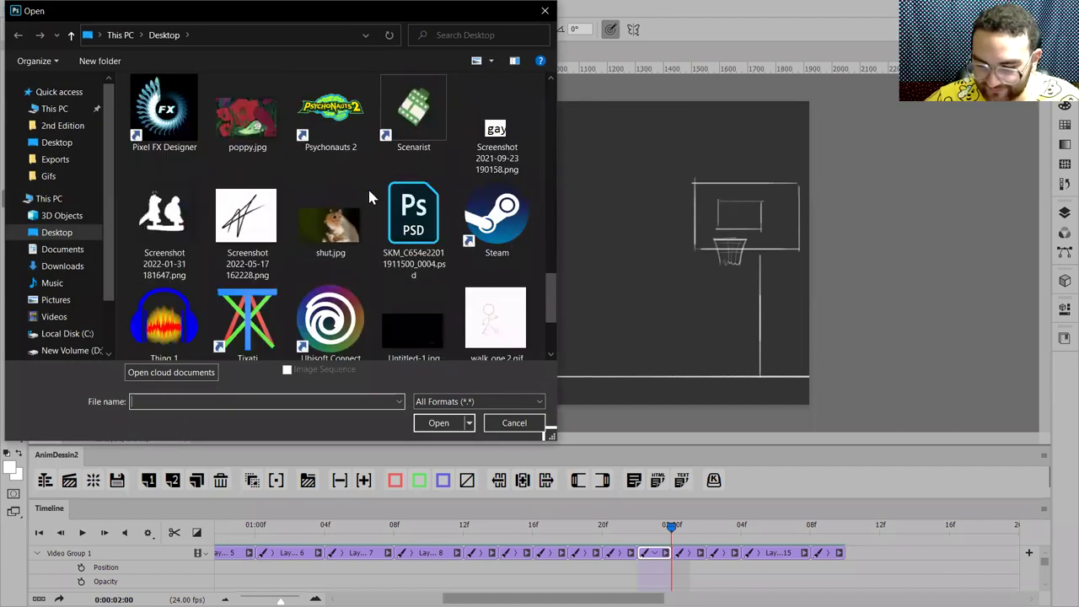
pyautogui.scroll(-2, 368, 196)
pyautogui.scroll(2, 342, 205)
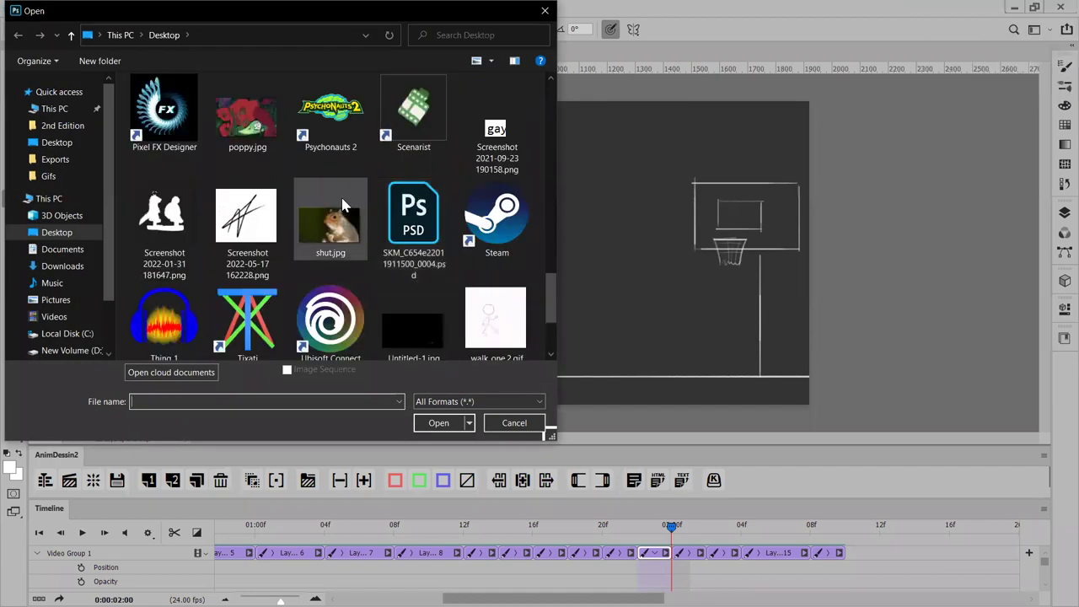
pyautogui.scroll(6, 343, 204)
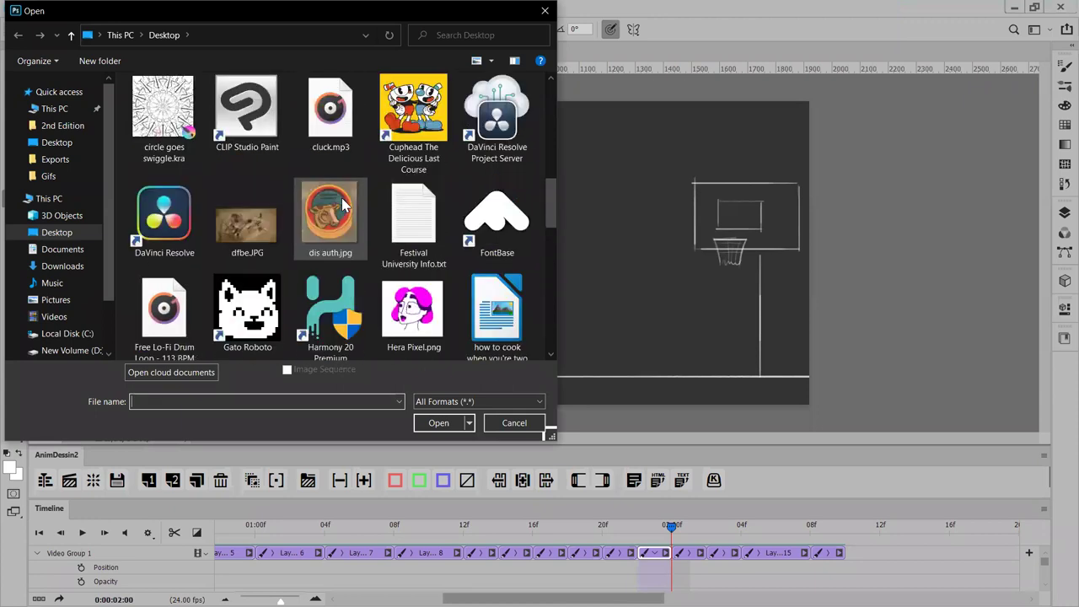
pyautogui.scroll(3, 344, 204)
pyautogui.scroll(3, 304, 222)
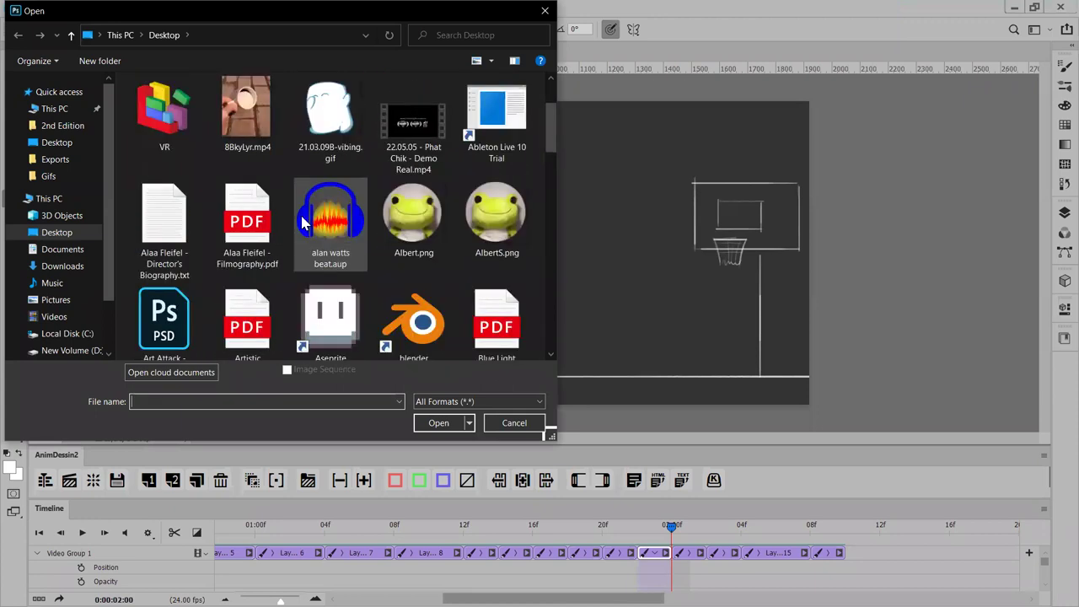
pyautogui.scroll(2, 305, 221)
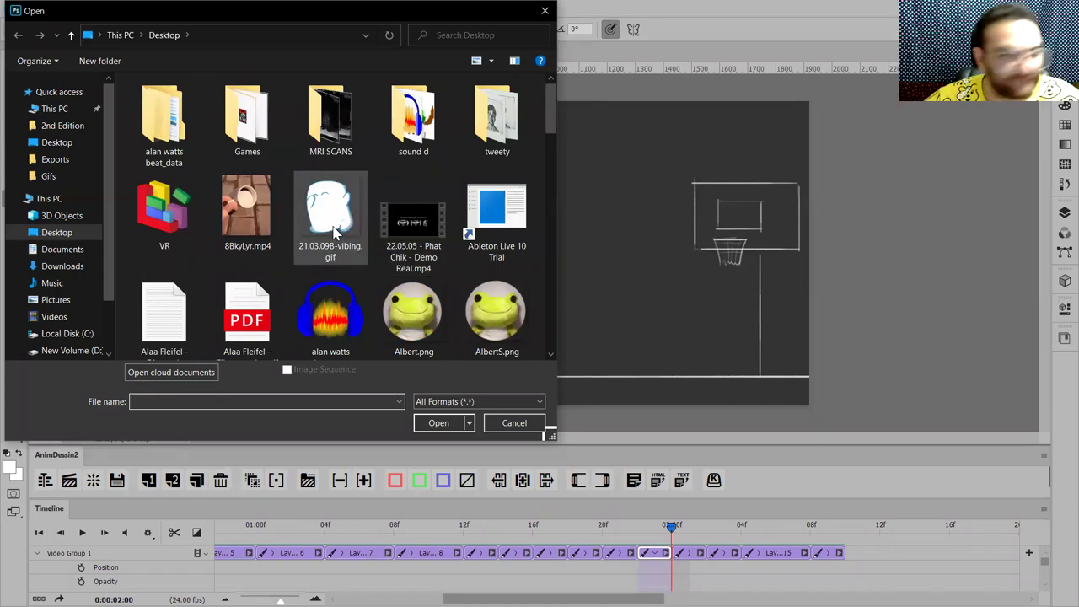
pyautogui.click(333, 234)
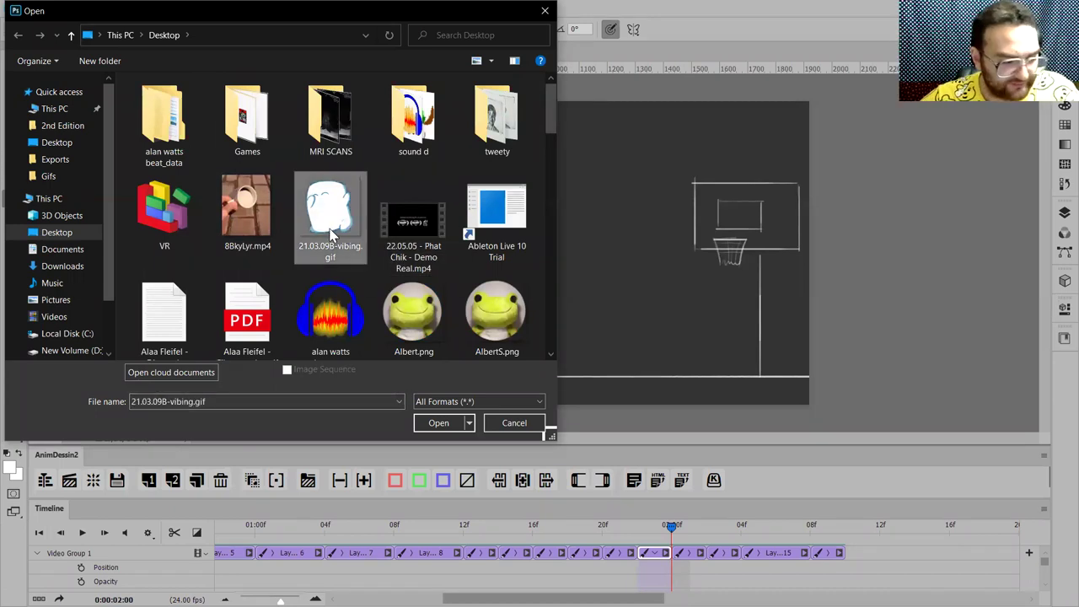
pyautogui.write('new attack draft.mov')
pyautogui.press('Escape')
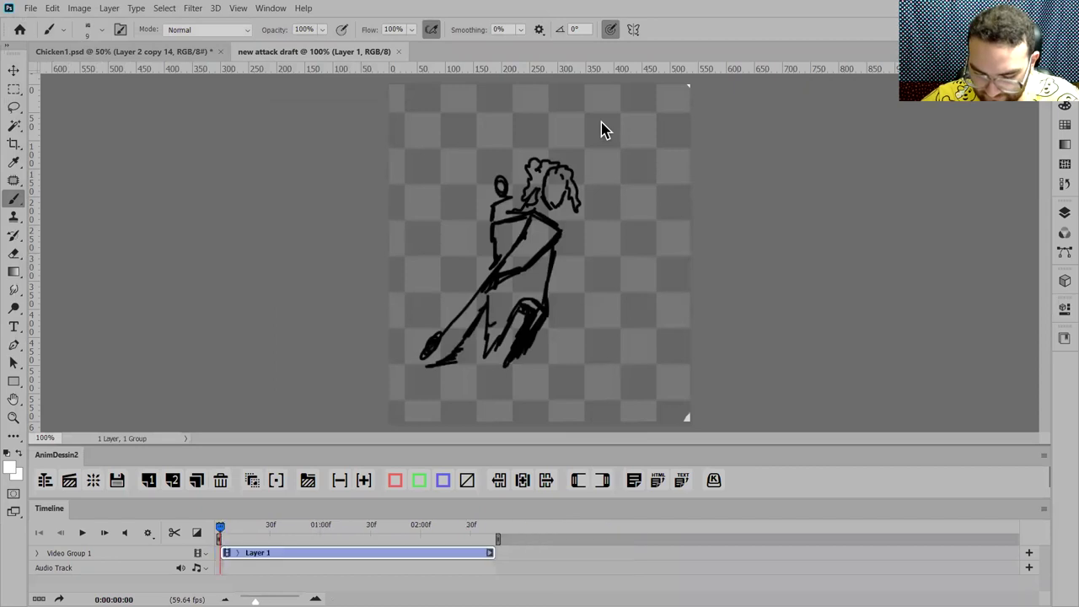
# Step: Play the attack draft video from its start with no layer selected and pause on the white slash frame at 0:00:00:53
pyautogui.press('space')
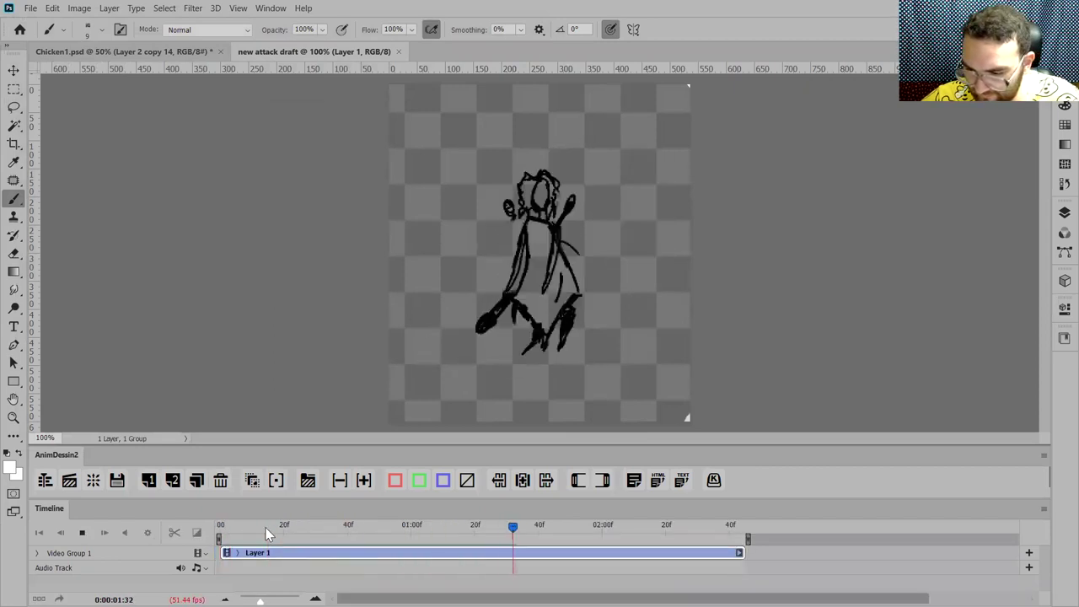
pyautogui.press('space')
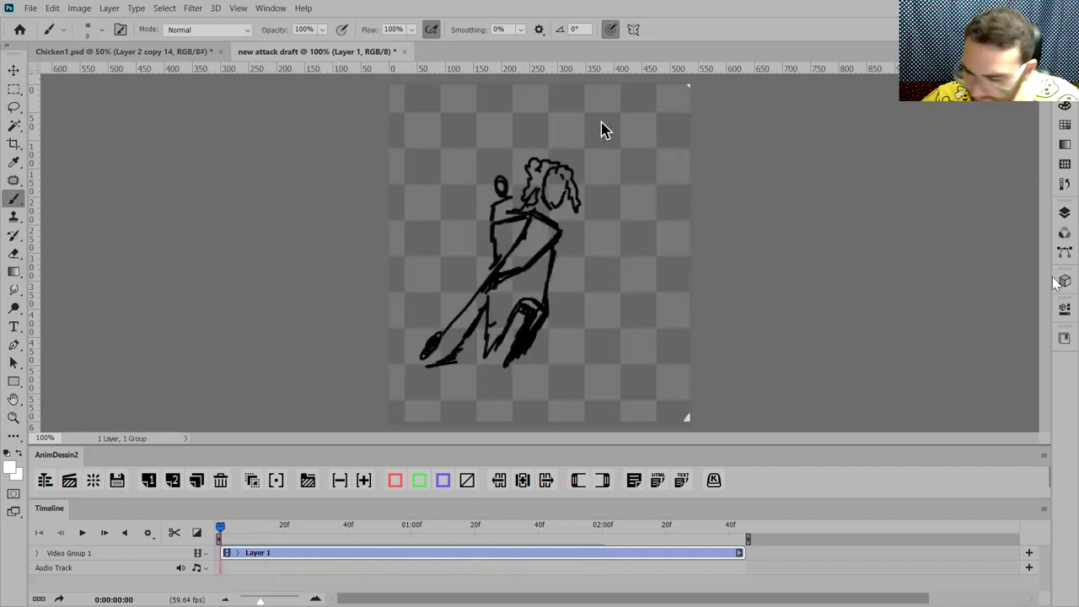
pyautogui.click(1064, 213)
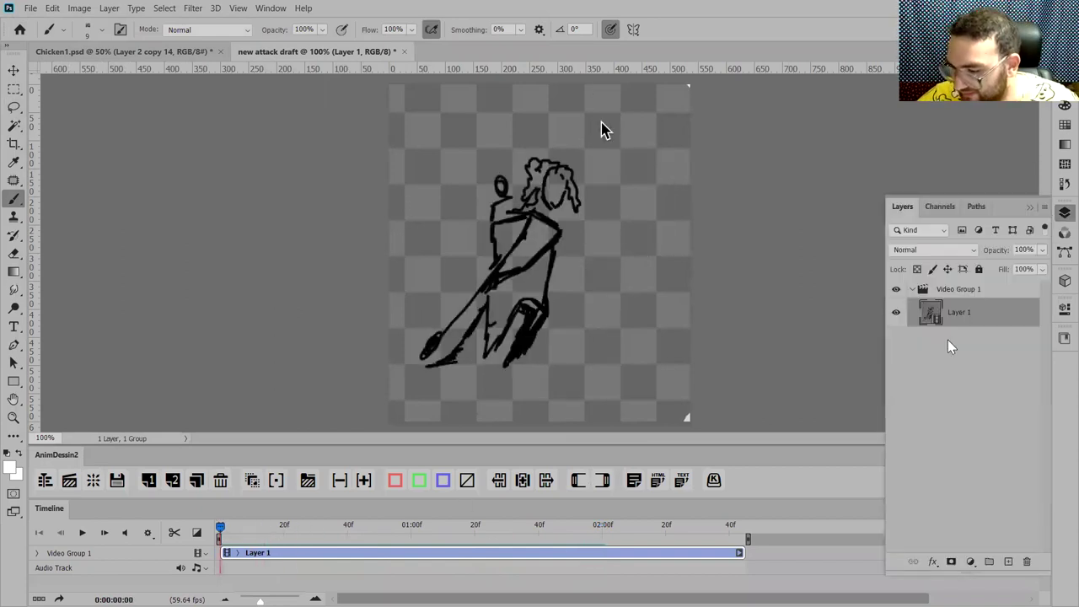
pyautogui.click(946, 357)
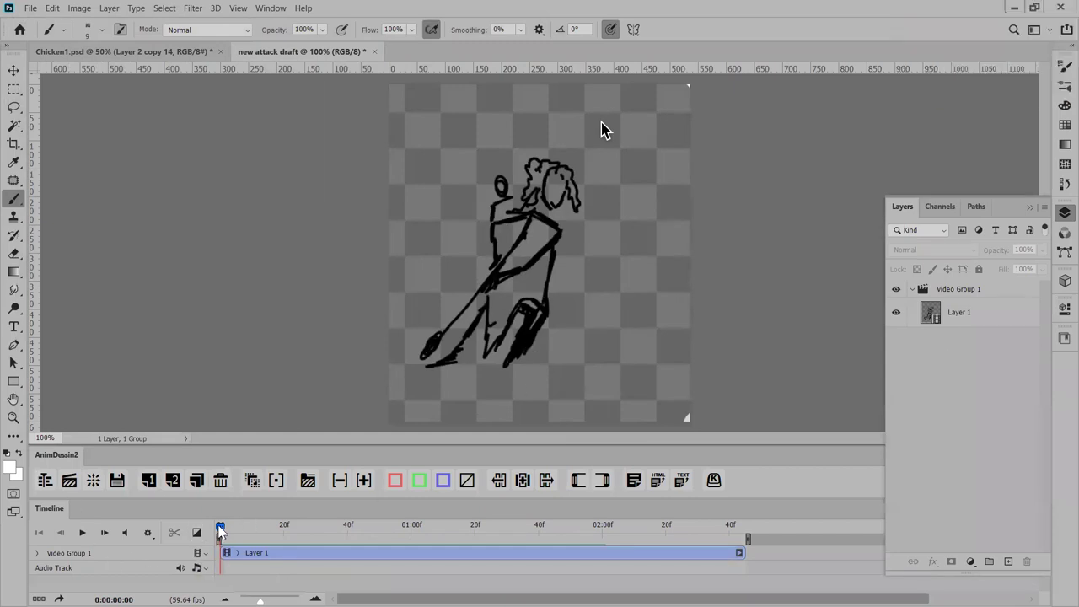
pyautogui.moveTo(221, 529); pyautogui.dragTo(190, 511)
pyautogui.press('space')
pyautogui.press('space')
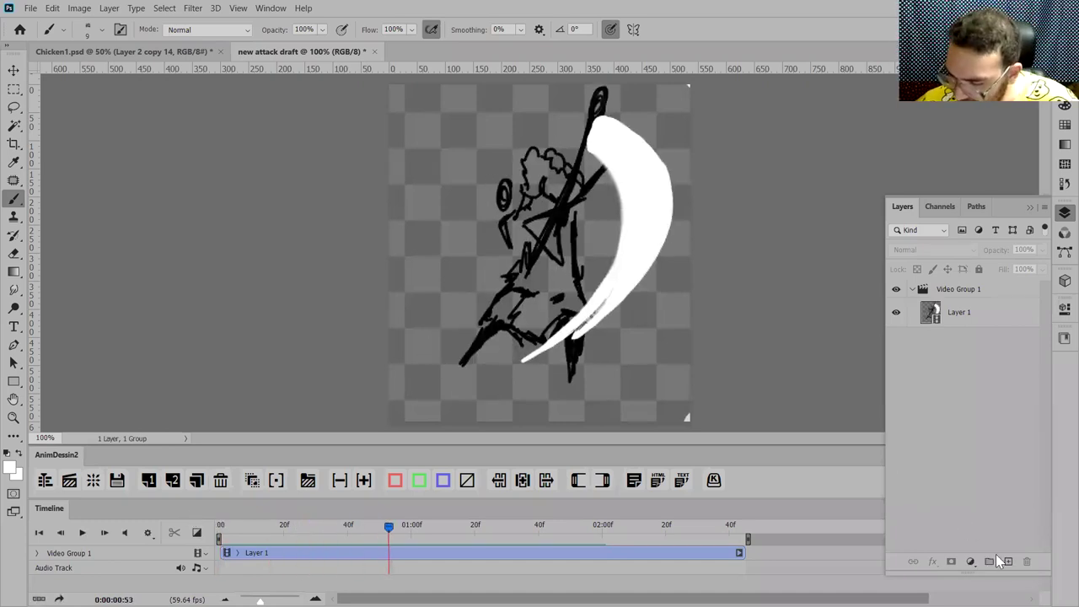
# Step: Add a blank layer, Layer 2, and move it out of Video Group 1 onto its own track above the video
pyautogui.hotkey('ctrl', 'shift', 'alt', 'n')
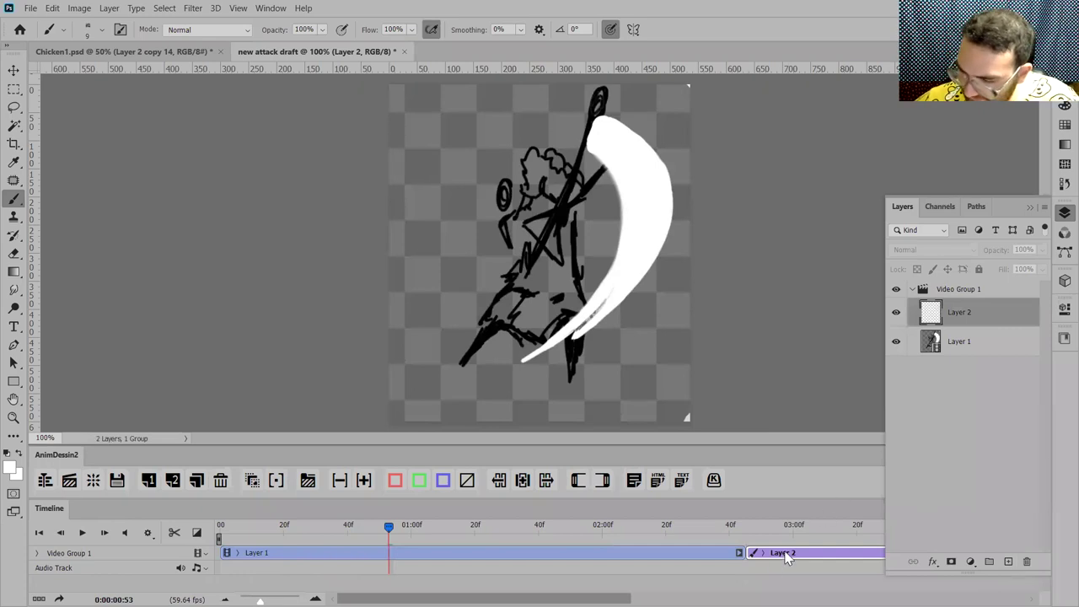
pyautogui.moveTo(953, 314); pyautogui.dragTo(961, 289)
pyautogui.moveTo(789, 558)
pyautogui.mouseDown()
pyautogui.moveTo(253, 552)
pyautogui.moveTo(263, 552)
pyautogui.mouseUp()
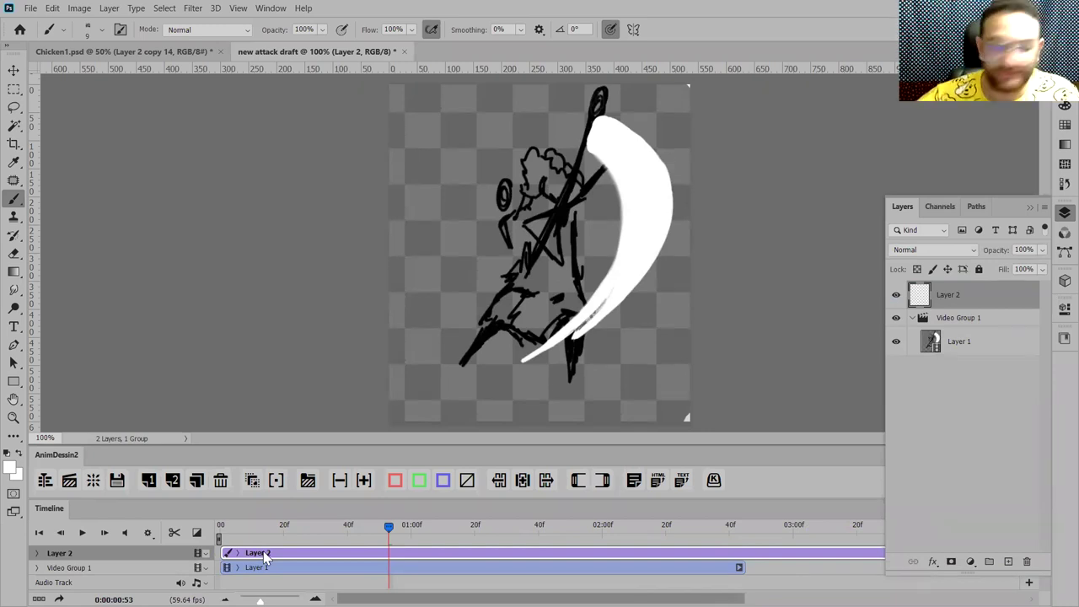
pyautogui.click(1063, 214)
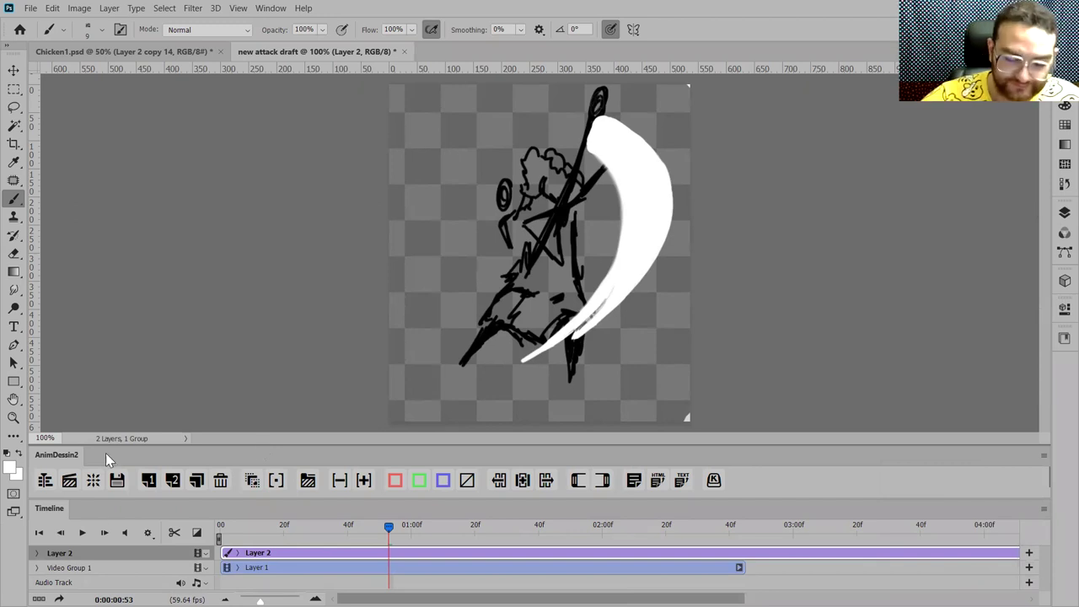
# Step: Cut the Layer 2 clip at 0:00:00:04 and shorten it to end at 0:00:00:02
pyautogui.click(231, 533)
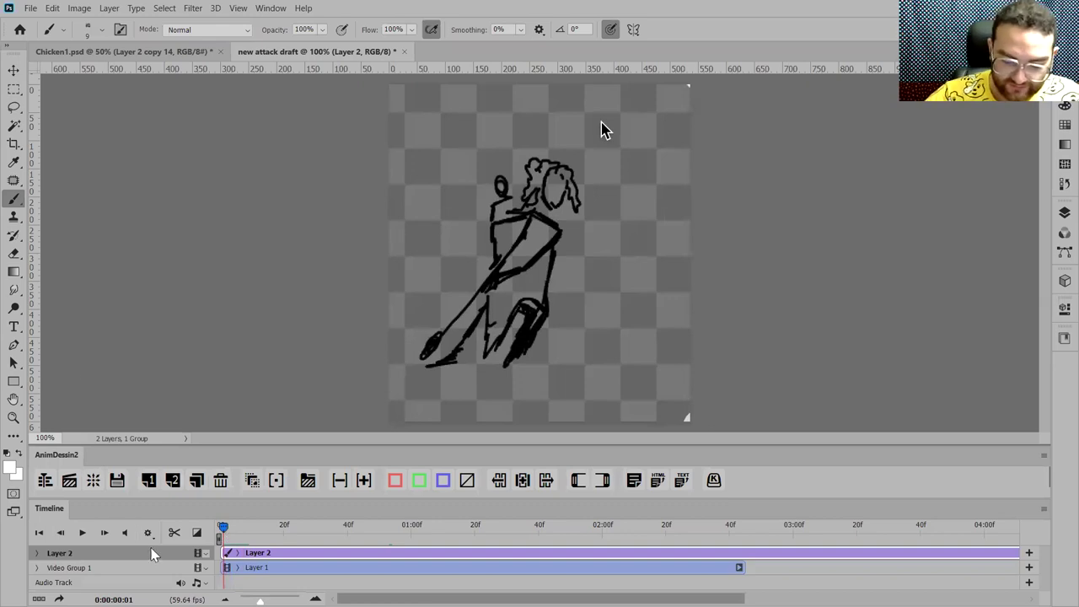
pyautogui.click(233, 533)
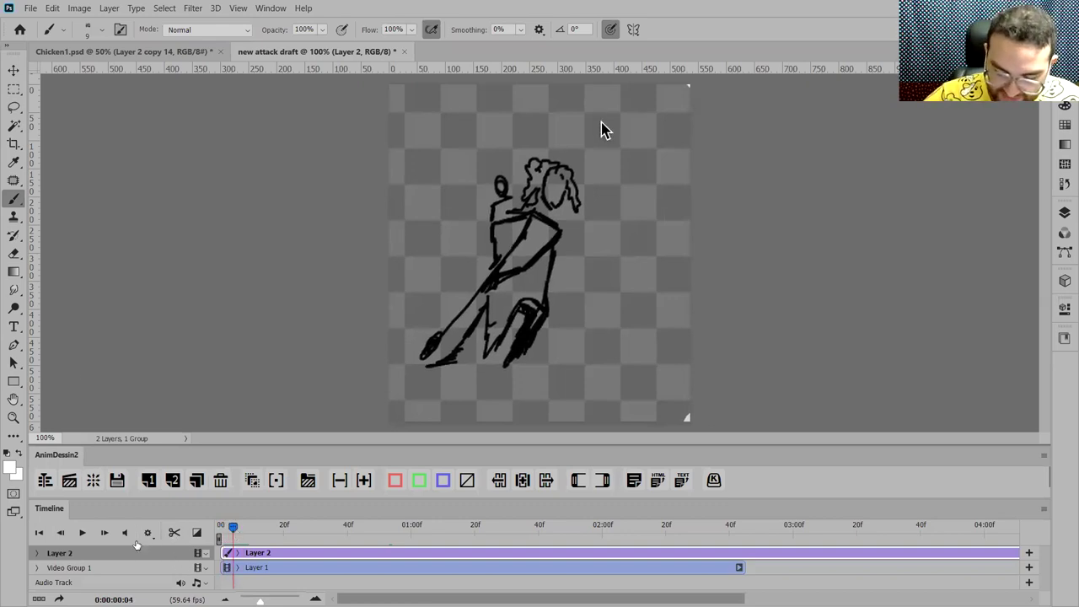
pyautogui.click(174, 532)
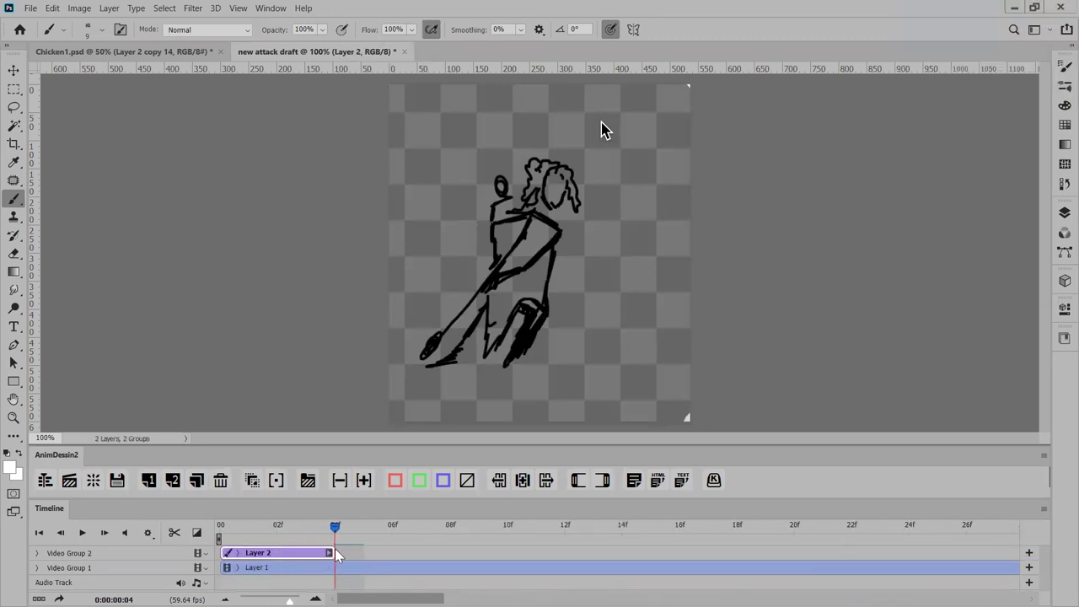
pyautogui.moveTo(331, 552); pyautogui.dragTo(274, 552)
pyautogui.click(276, 531)
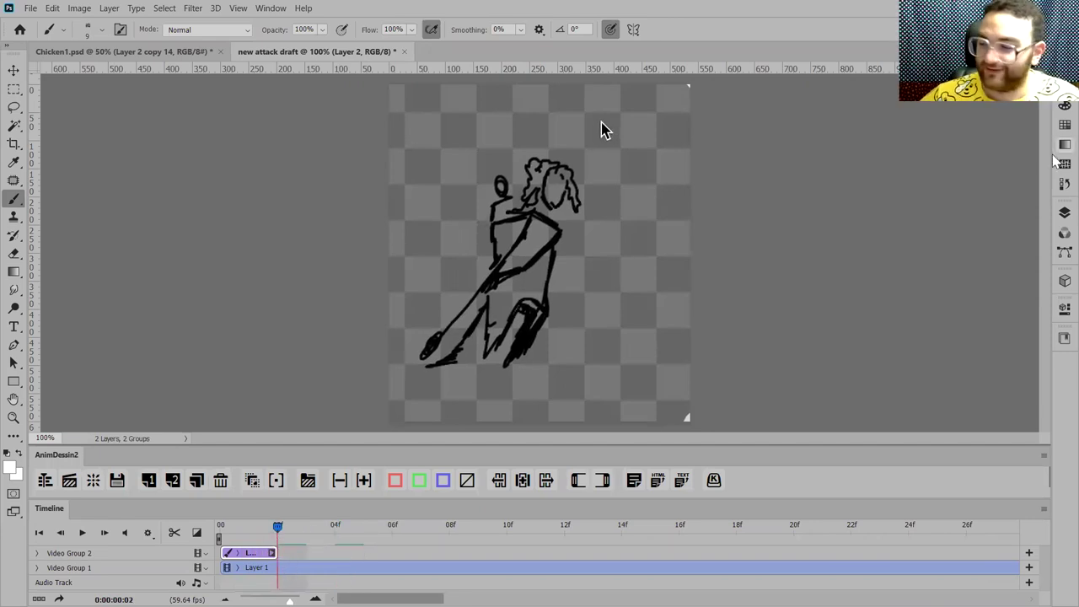
# Step: Duplicate the two-frame Layer 2 clip directly after the original and play back both blank frames over the video
pyautogui.click(1065, 212)
pyautogui.moveTo(961, 315); pyautogui.dragTo(1009, 561)
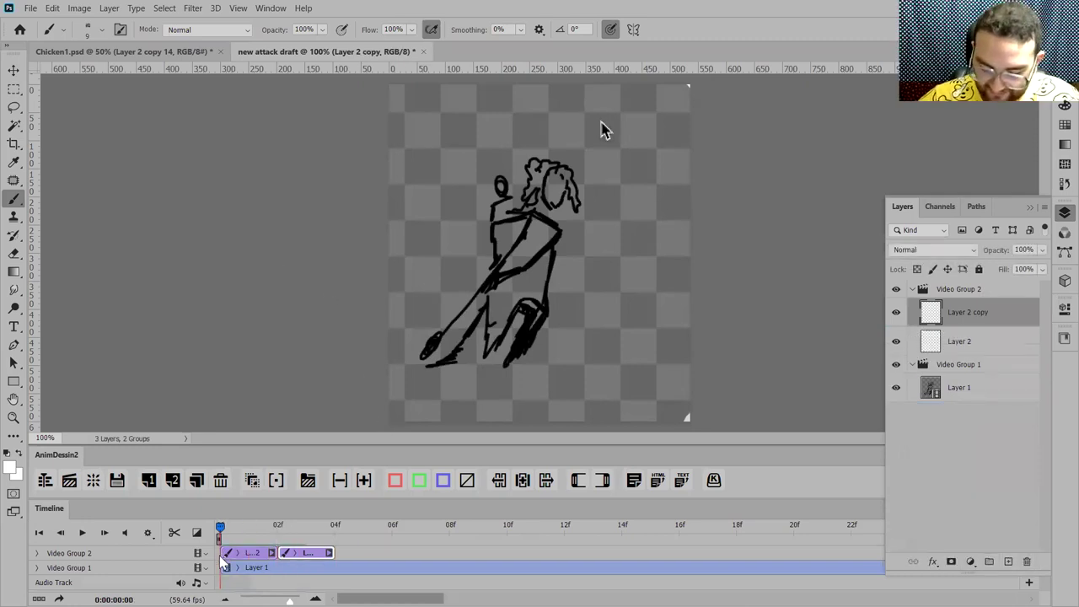
pyautogui.hotkey('ctrl', '-')
pyautogui.press('space')
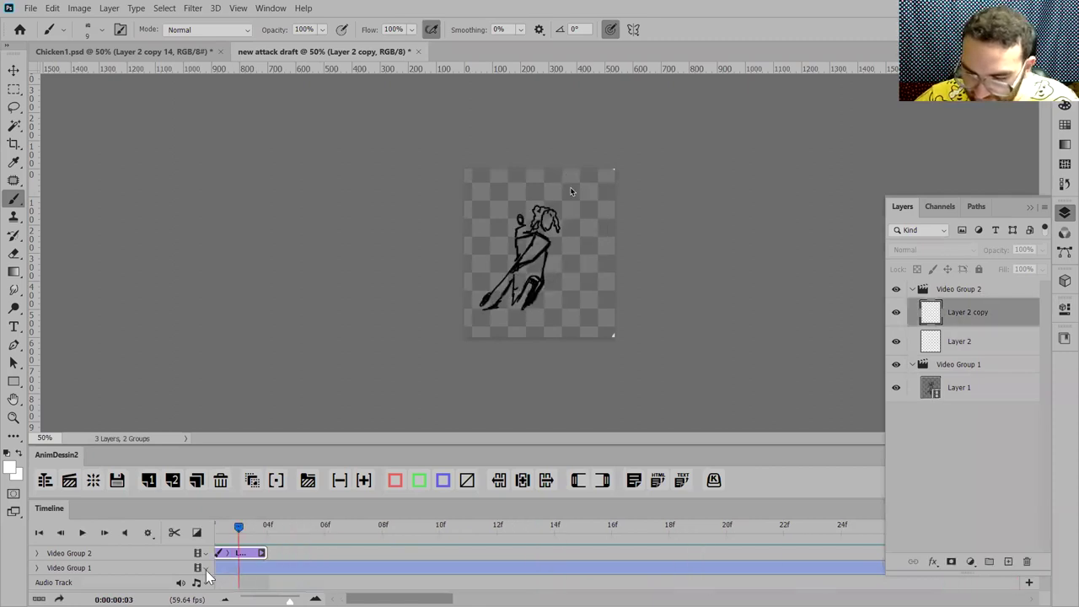
pyautogui.press('space')
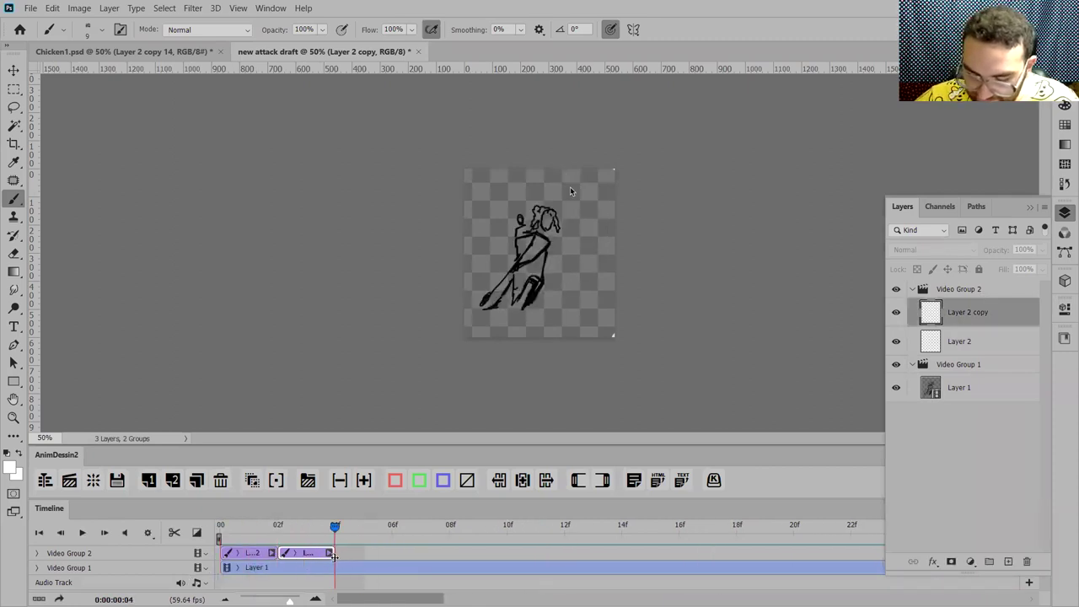
# Step: Extend the Layer 2 copy clip to about frame 10 and play the video back from the start
pyautogui.moveTo(331, 552); pyautogui.dragTo(500, 552)
pyautogui.moveTo(341, 525); pyautogui.dragTo(180, 570)
pyautogui.press('space')
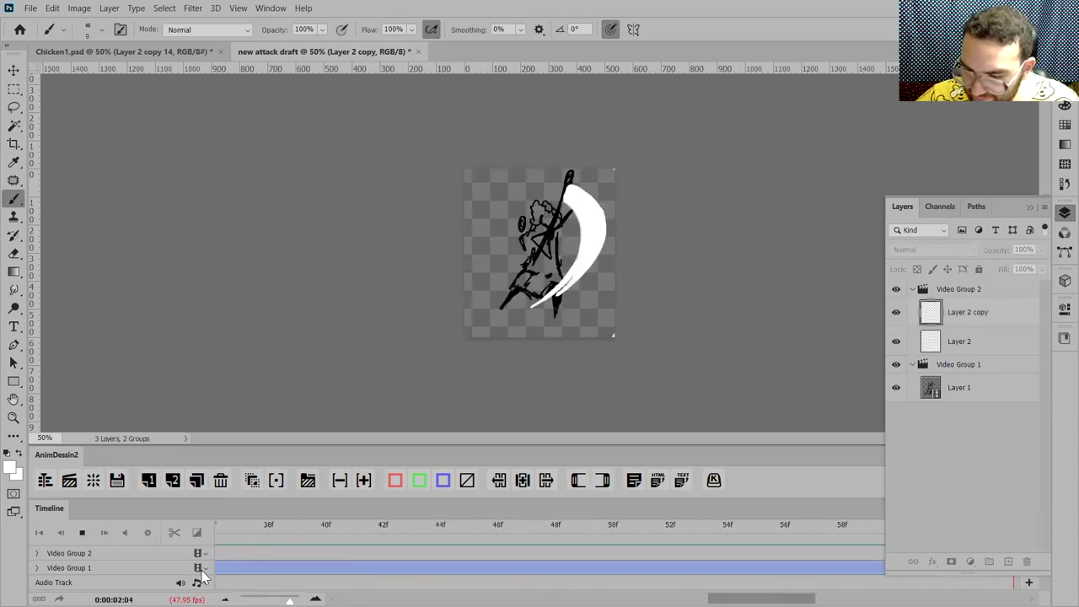
pyautogui.press('space')
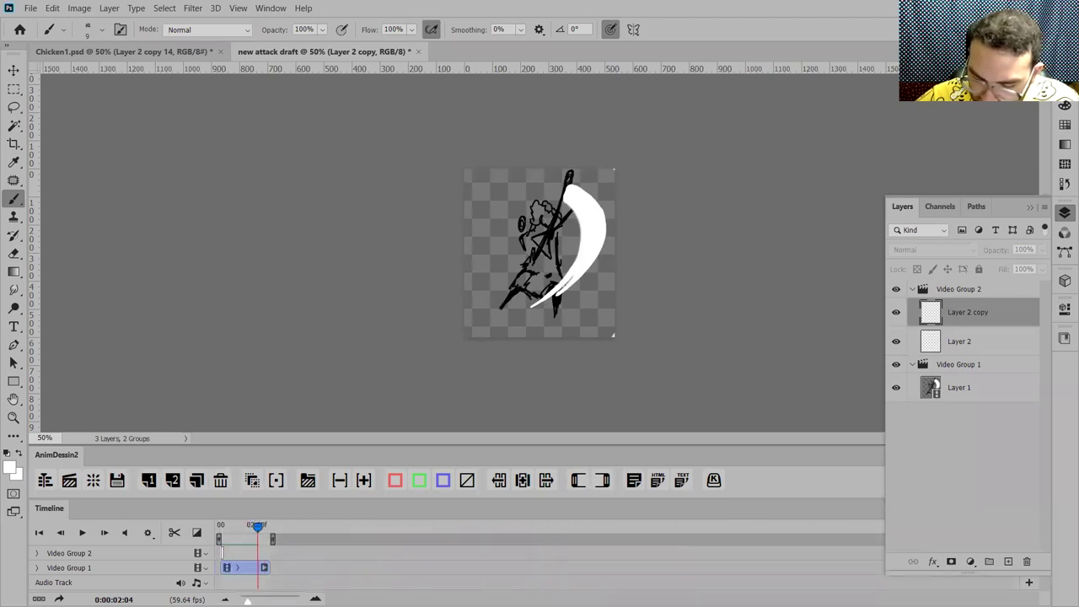
# Step: Set the foreground colour to bright magenta, ff2cdf, for drawing over the attack draft
pyautogui.moveTo(289, 598); pyautogui.dragTo(259, 599)
pyautogui.click(250, 525)
pyautogui.moveTo(240, 540); pyautogui.dragTo(240, 544)
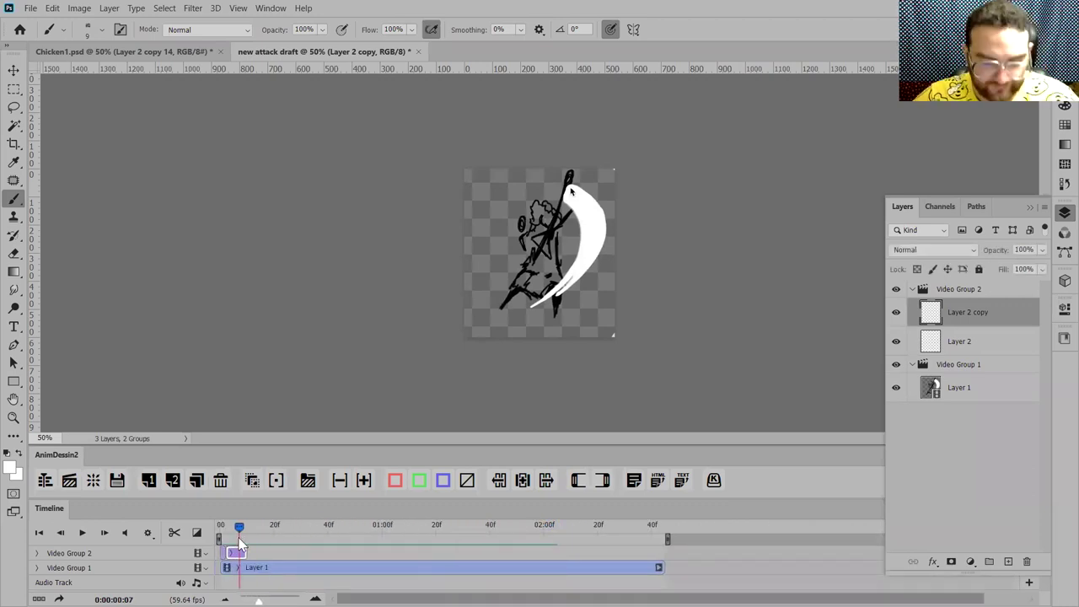
pyautogui.hotkey('ctrl', '1')
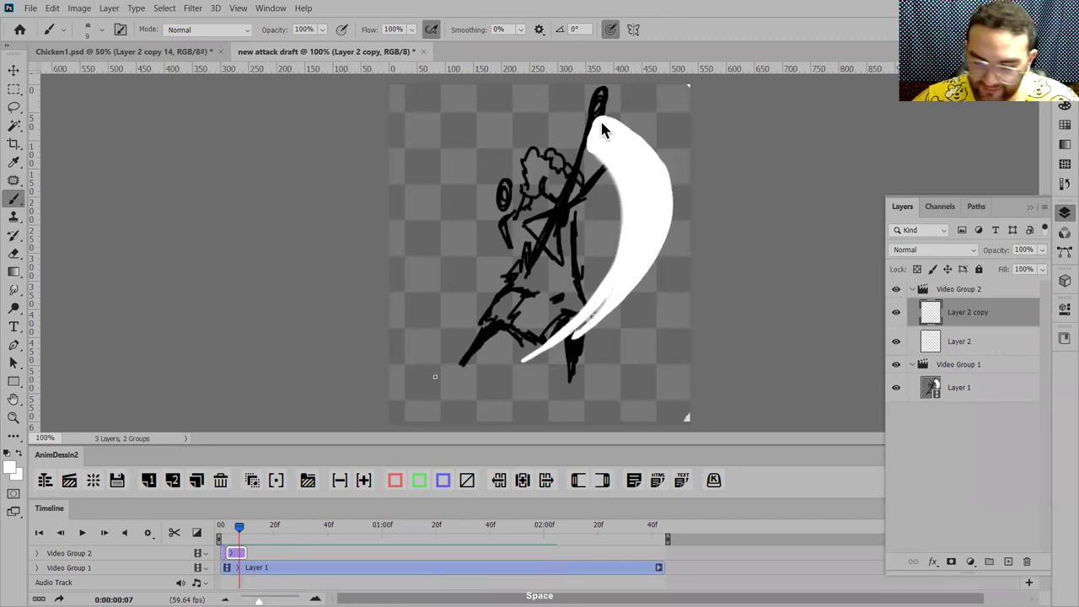
pyautogui.click(11, 465)
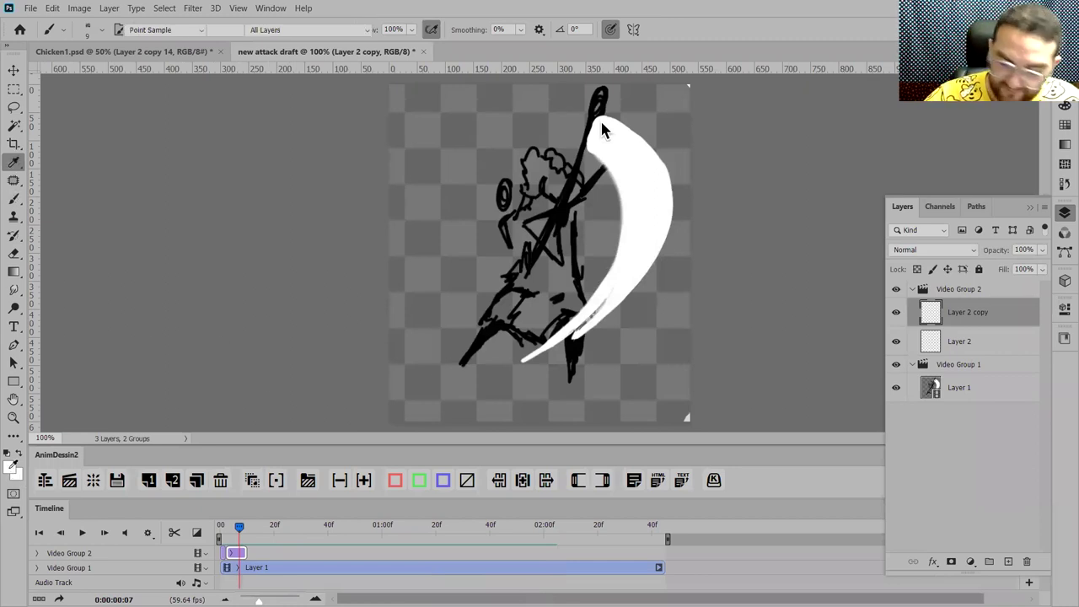
pyautogui.moveTo(264, 178); pyautogui.dragTo(264, 146)
pyautogui.click(217, 114)
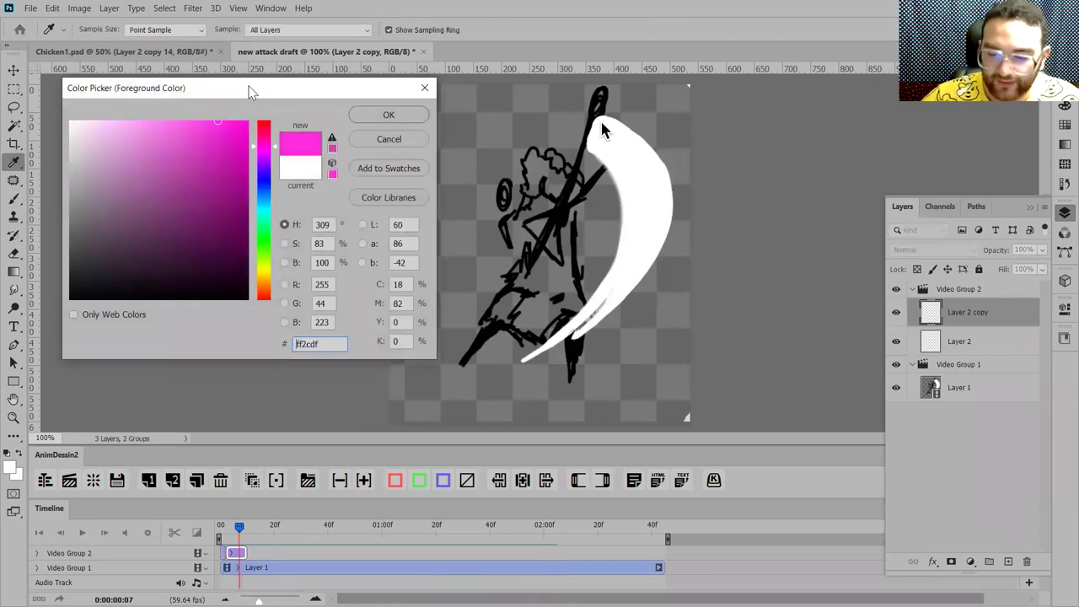
pyautogui.click(408, 107)
# Step: Play back to the slash pose and move the Layer 2 copy clip to start at 0:00:00:43
pyautogui.moveTo(234, 533); pyautogui.dragTo(244, 537)
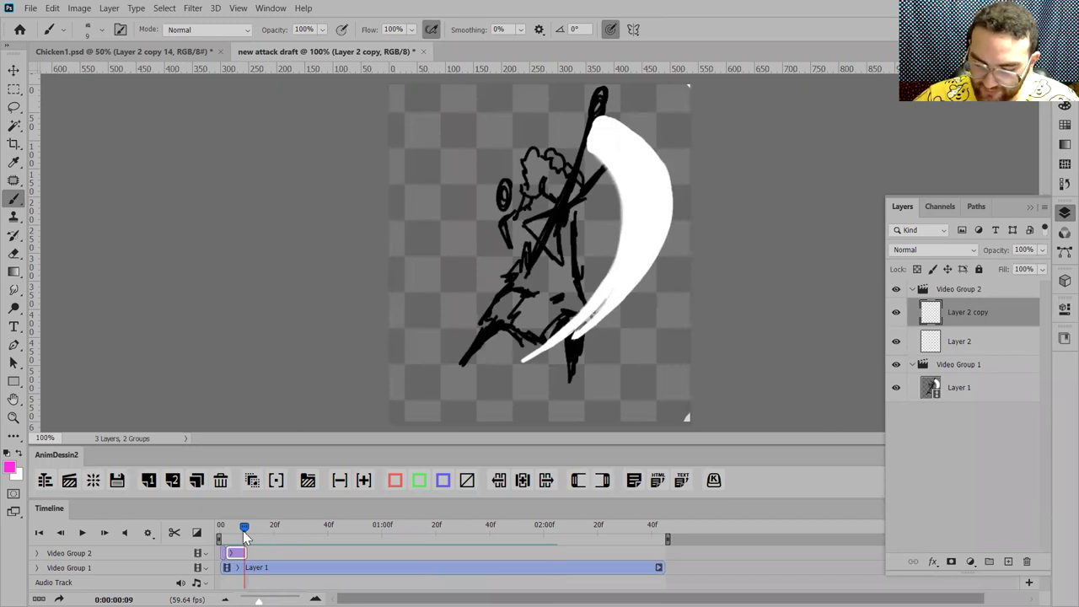
pyautogui.press('space')
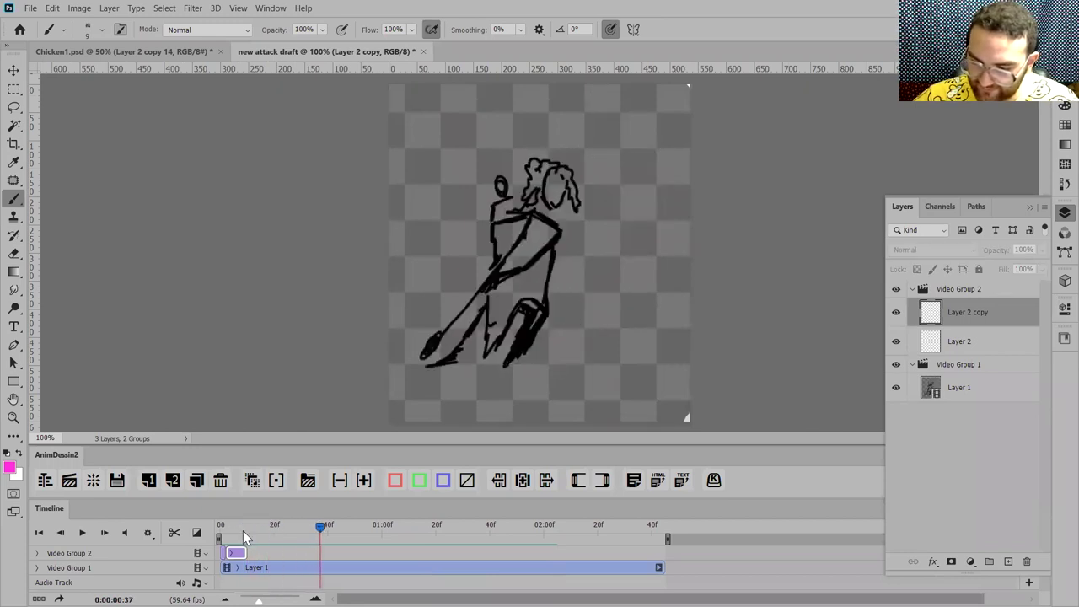
pyautogui.press('space')
pyautogui.moveTo(240, 551); pyautogui.dragTo(348, 554)
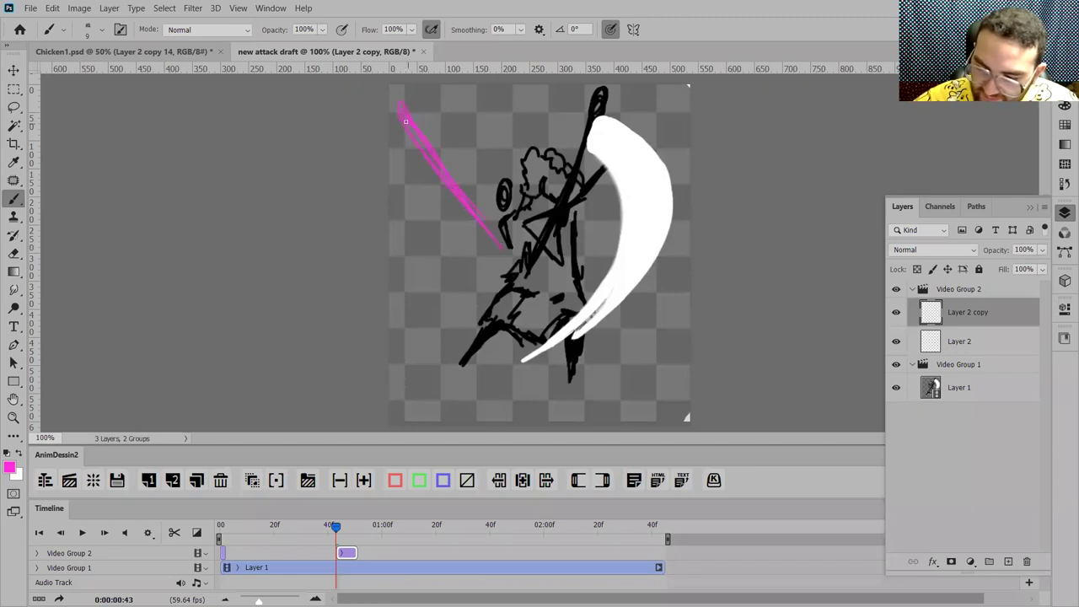
# Step: Sketch a magenta sword line and curved swoosh on Layer 2 copy, sweeping over the head from the upper-left into the white slash
pyautogui.moveTo(600, 124); pyautogui.dragTo(408, 107)
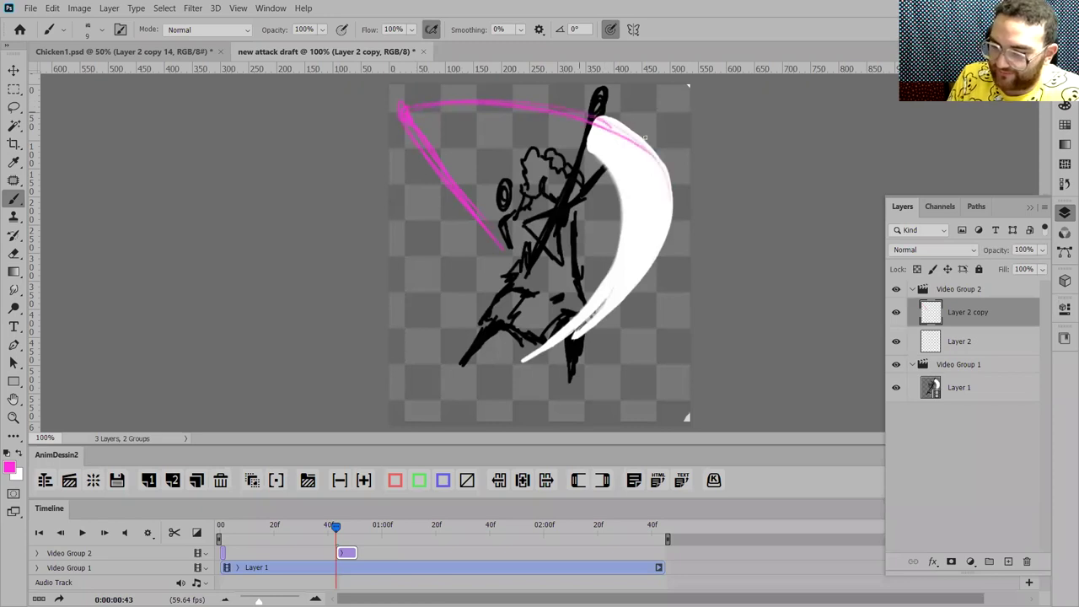
pyautogui.moveTo(664, 228)
pyautogui.mouseDown()
pyautogui.moveTo(603, 145)
pyautogui.moveTo(577, 136)
pyautogui.mouseUp()
pyautogui.moveTo(664, 207); pyautogui.dragTo(585, 137)
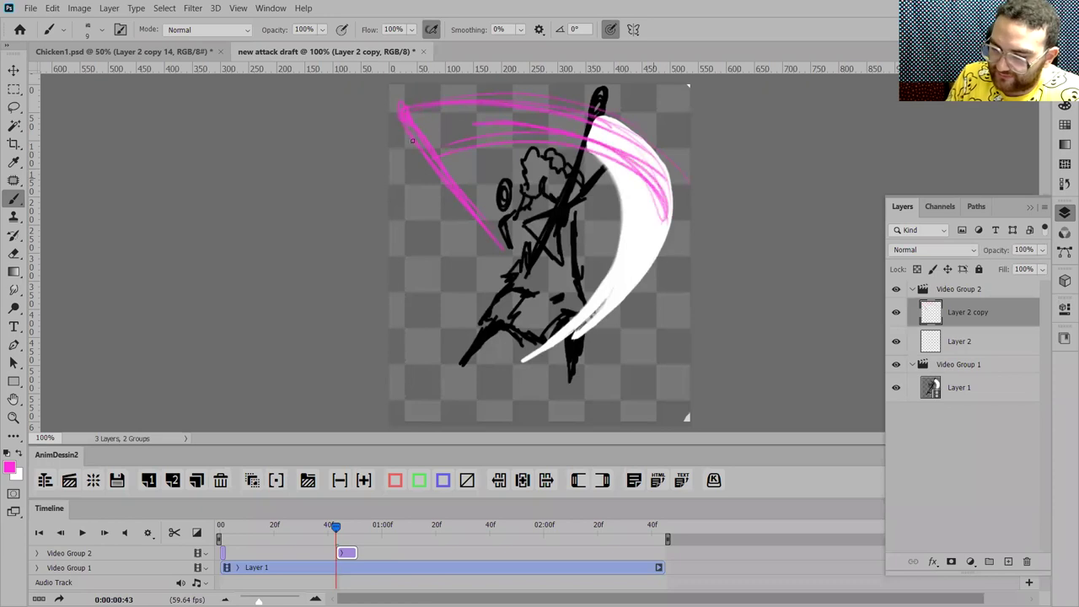
pyautogui.moveTo(462, 111)
pyautogui.mouseDown()
pyautogui.moveTo(631, 160)
pyautogui.moveTo(530, 125)
pyautogui.mouseUp()
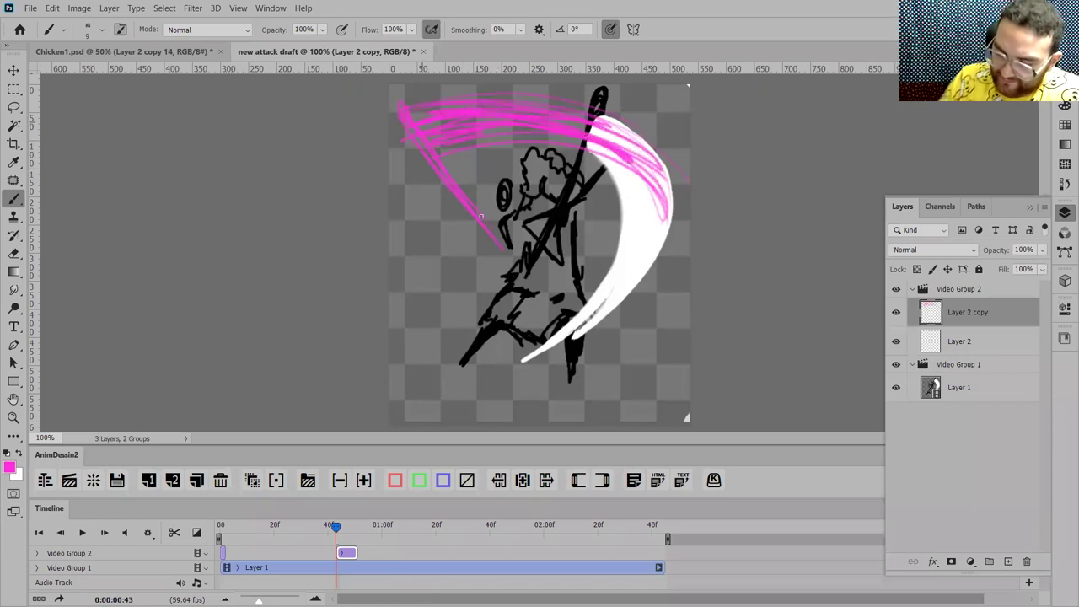
# Step: Try splitting the Layer 1 video clip just past the Layer 2 copy clip, trimming frames around the cut and playing it back
pyautogui.moveTo(336, 531)
pyautogui.mouseDown()
pyautogui.moveTo(371, 534)
pyautogui.moveTo(371, 549)
pyautogui.mouseUp()
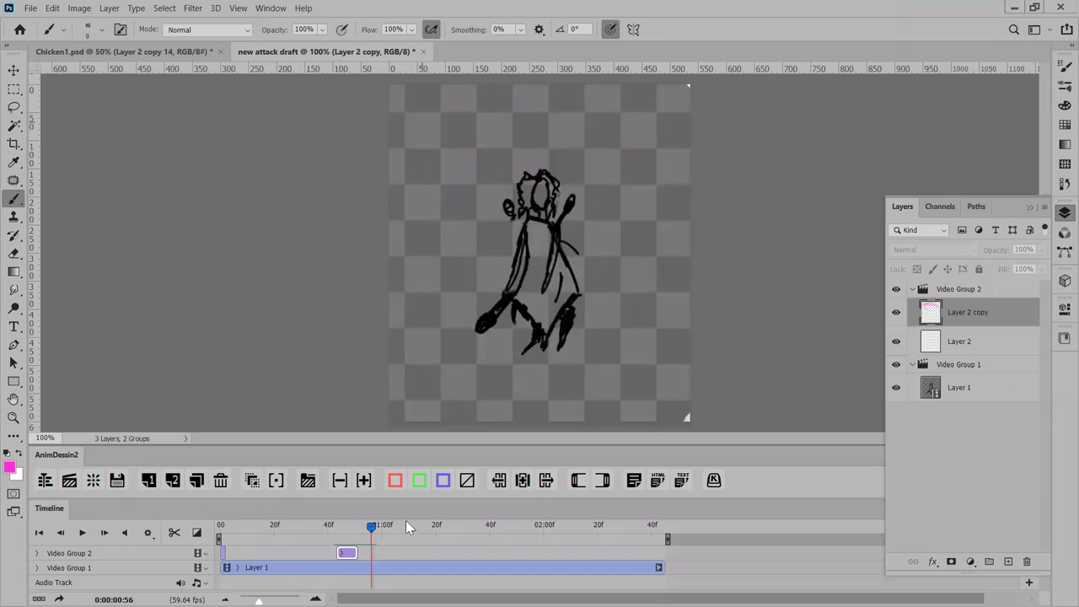
pyautogui.click(381, 570)
pyautogui.moveTo(371, 534)
pyautogui.mouseDown()
pyautogui.moveTo(279, 579)
pyautogui.moveTo(351, 529)
pyautogui.moveTo(369, 533)
pyautogui.mouseUp()
pyautogui.press('Left')
pyautogui.press('Right')
pyautogui.click(174, 533)
pyautogui.moveTo(365, 528); pyautogui.dragTo(360, 529)
pyautogui.moveTo(365, 567); pyautogui.dragTo(360, 570)
pyautogui.press('space')
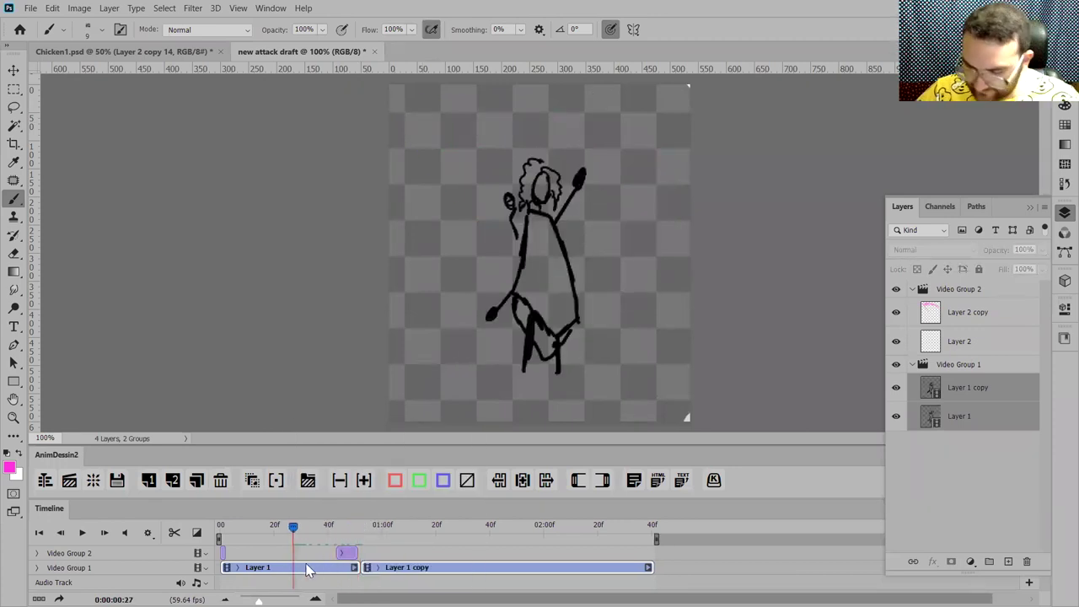
# Step: Try moving the Layer 2 copy clip near the middle of the Layer 1 copy clip and play back the cut video
pyautogui.click(313, 574)
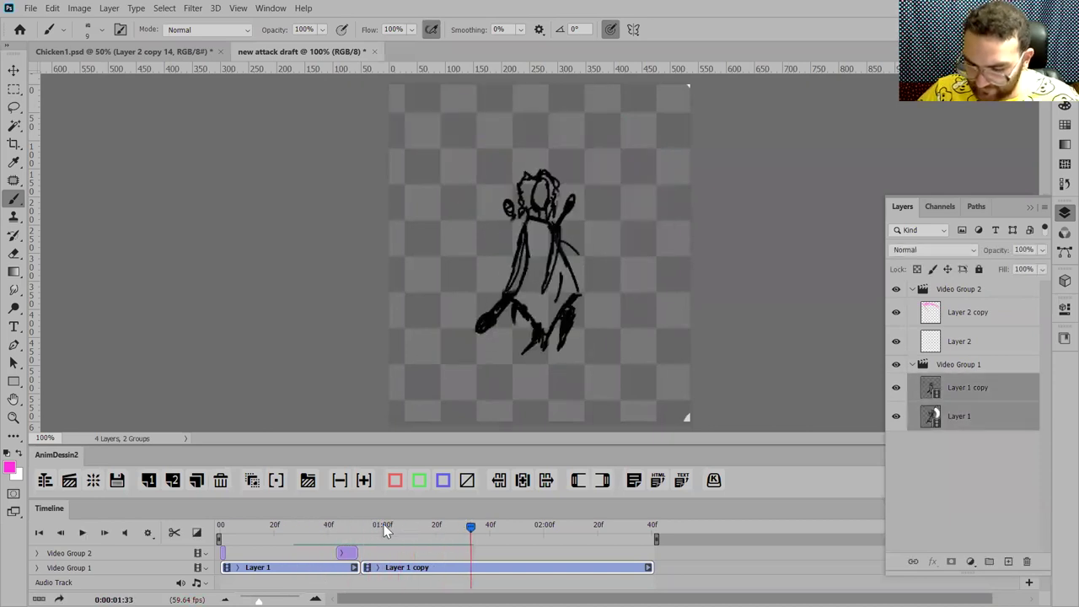
pyautogui.click(313, 526)
pyautogui.moveTo(360, 551); pyautogui.dragTo(355, 550)
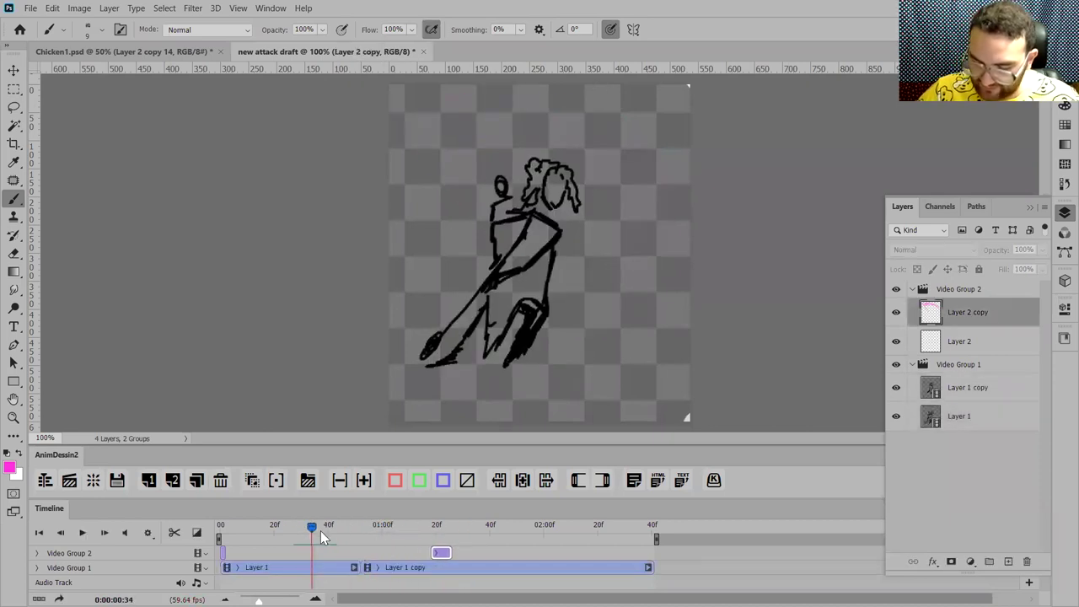
pyautogui.moveTo(441, 553); pyautogui.dragTo(482, 552)
pyautogui.moveTo(312, 532); pyautogui.dragTo(217, 574)
pyautogui.press('space')
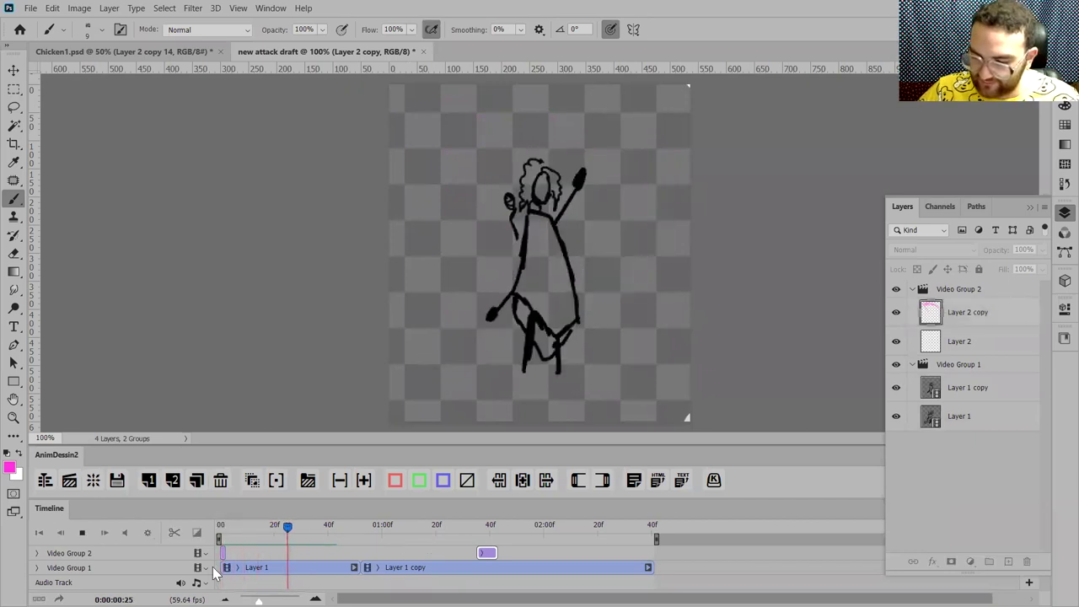
pyautogui.press('space')
pyautogui.moveTo(292, 533); pyautogui.dragTo(311, 548)
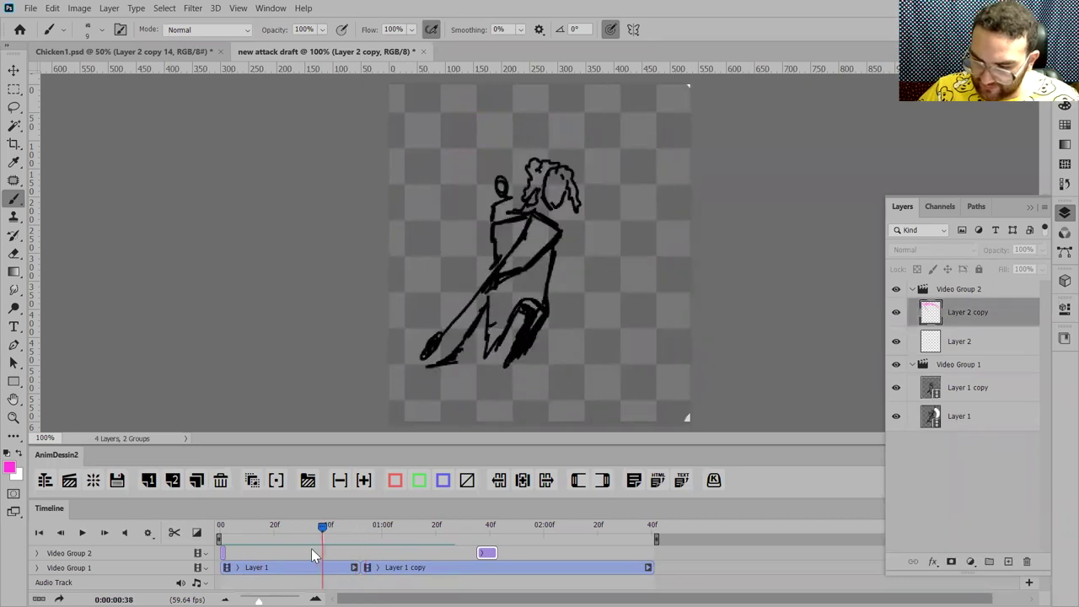
pyautogui.press('space')
pyautogui.press('space')
# Step: Restore Layer 1 as one unsplit clip with the Layer 2 copy clip starting at about frame 48, and play back the video
pyautogui.moveTo(390, 536); pyautogui.dragTo(345, 539)
pyautogui.moveTo(432, 567)
pyautogui.mouseDown()
pyautogui.moveTo(309, 548)
pyautogui.moveTo(373, 546)
pyautogui.mouseUp()
pyautogui.hotkey('ctrl', 'e')
pyautogui.press('space')
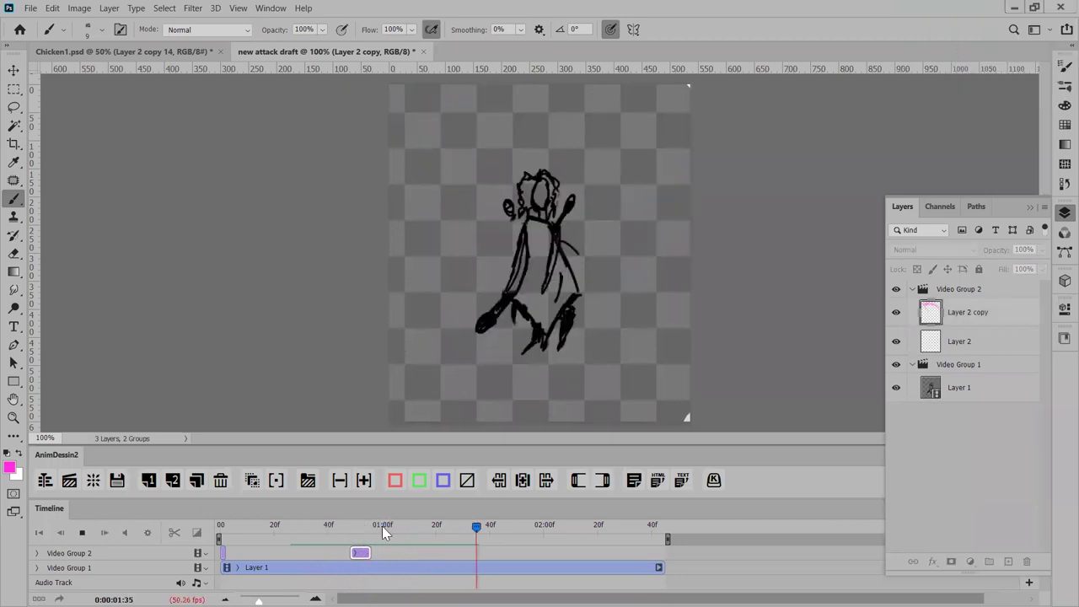
pyautogui.press('space')
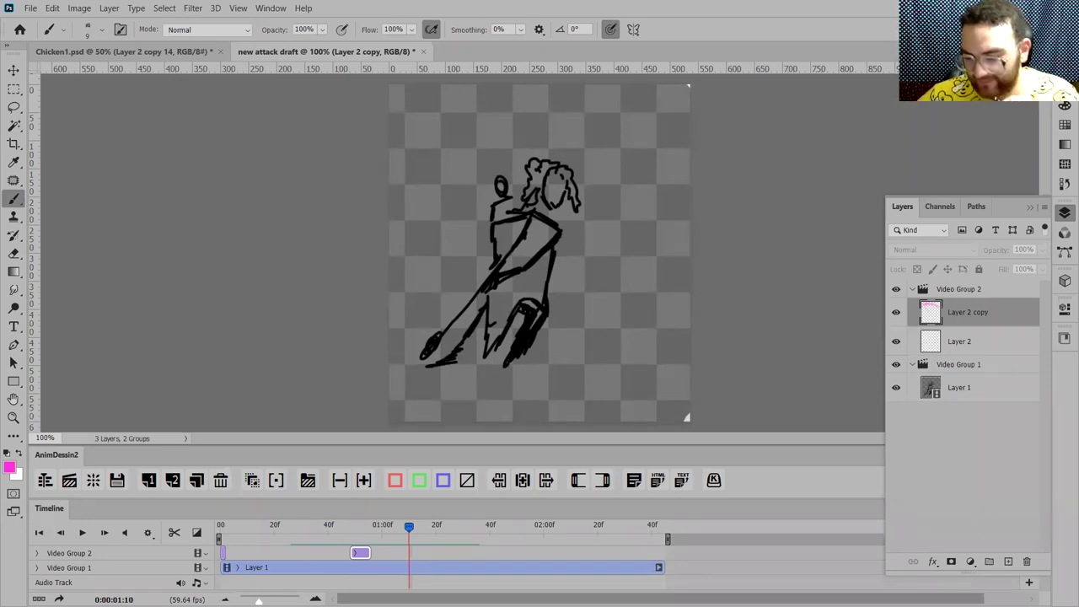
# Step: Find the last wind-up frame before the white slash and extend the Layer 2 clip to end at 0:00:00:40
pyautogui.moveTo(397, 524); pyautogui.dragTo(334, 568)
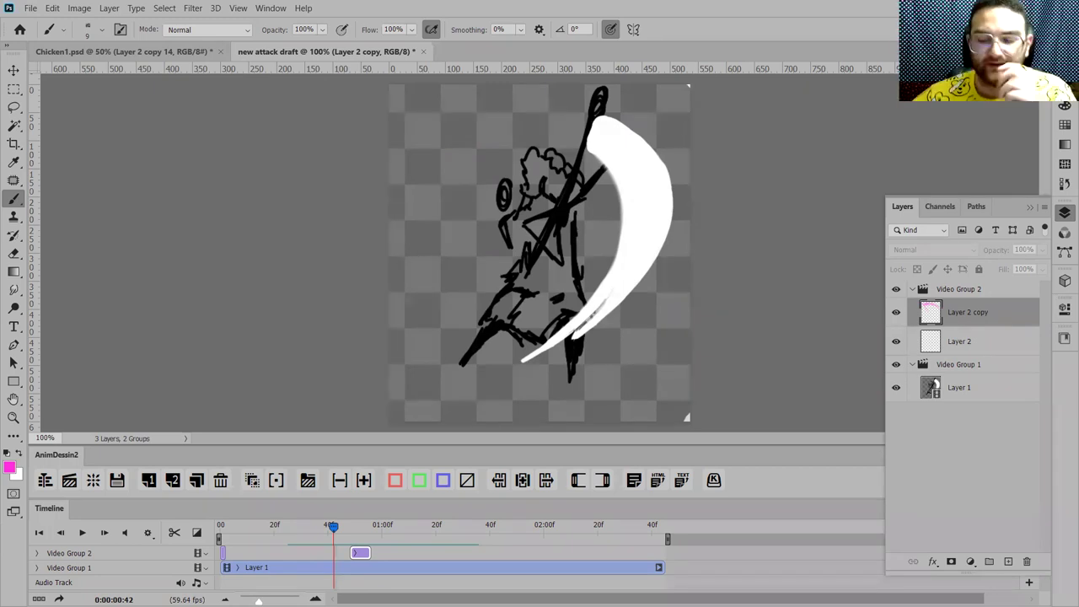
pyautogui.moveTo(335, 538)
pyautogui.mouseDown()
pyautogui.moveTo(354, 538)
pyautogui.moveTo(308, 541)
pyautogui.mouseUp()
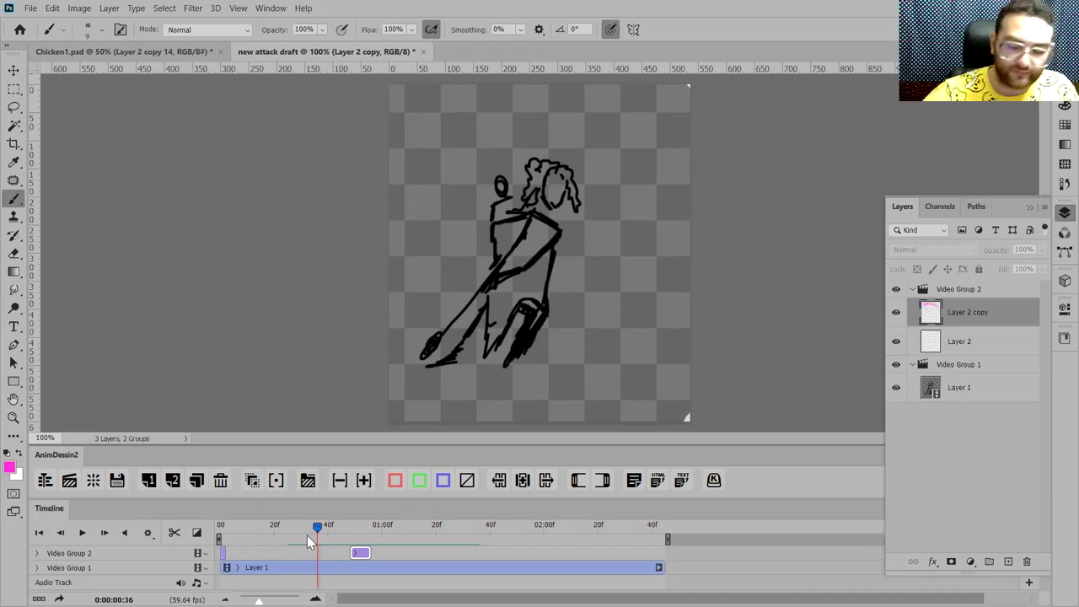
pyautogui.moveTo(340, 538)
pyautogui.mouseDown()
pyautogui.moveTo(315, 539)
pyautogui.moveTo(330, 542)
pyautogui.moveTo(322, 555)
pyautogui.mouseUp()
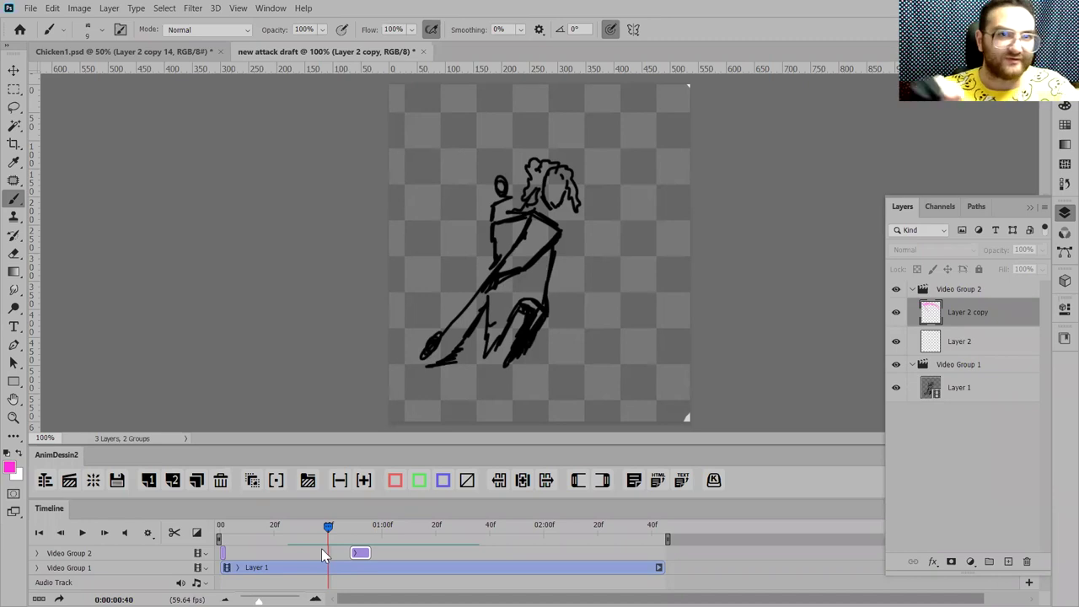
pyautogui.moveTo(331, 535); pyautogui.dragTo(305, 552)
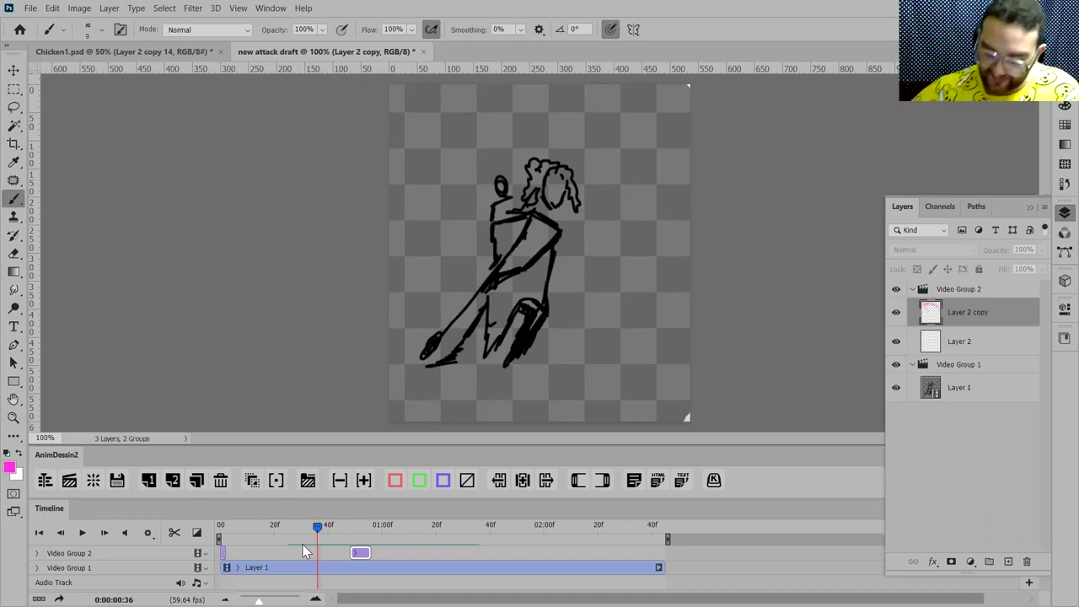
pyautogui.moveTo(324, 531)
pyautogui.mouseDown()
pyautogui.moveTo(353, 537)
pyautogui.moveTo(314, 536)
pyautogui.moveTo(328, 536)
pyautogui.mouseUp()
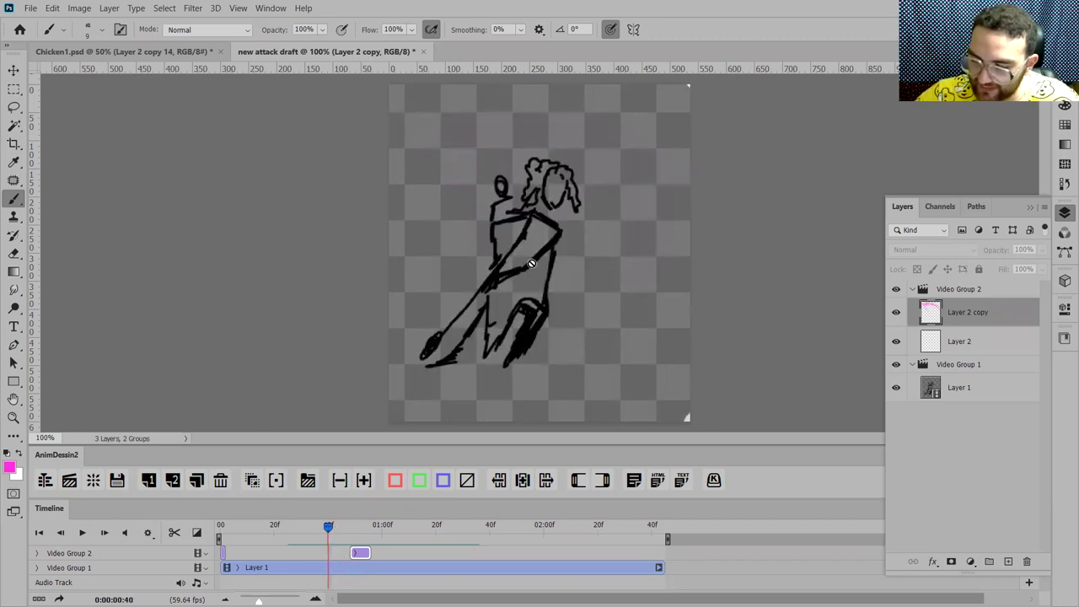
pyautogui.click(260, 556)
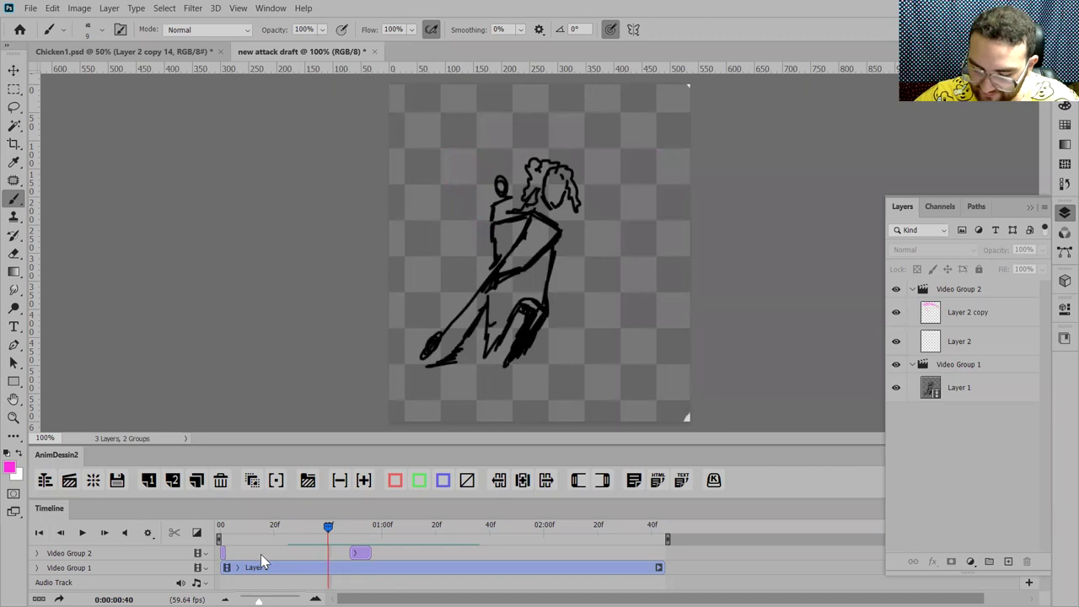
pyautogui.moveTo(224, 552); pyautogui.dragTo(337, 533)
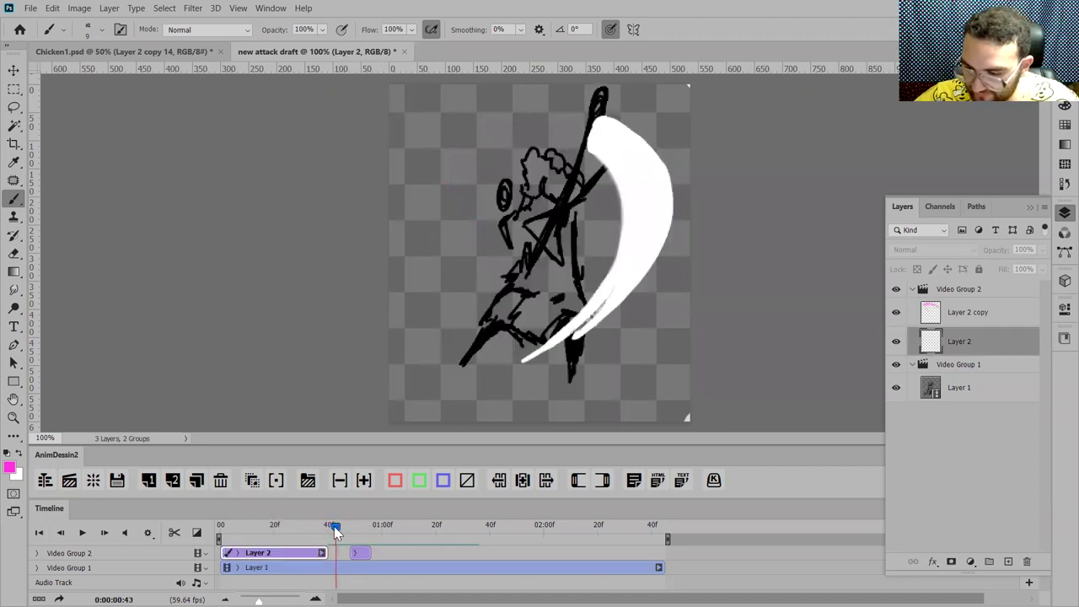
# Step: Slide the Layer 2 clip directly against the Layer 2 copy clip and split it at 0:00:00:40, selecting the first part
pyautogui.moveTo(303, 554)
pyautogui.mouseDown()
pyautogui.moveTo(326, 554)
pyautogui.moveTo(328, 535)
pyautogui.mouseUp()
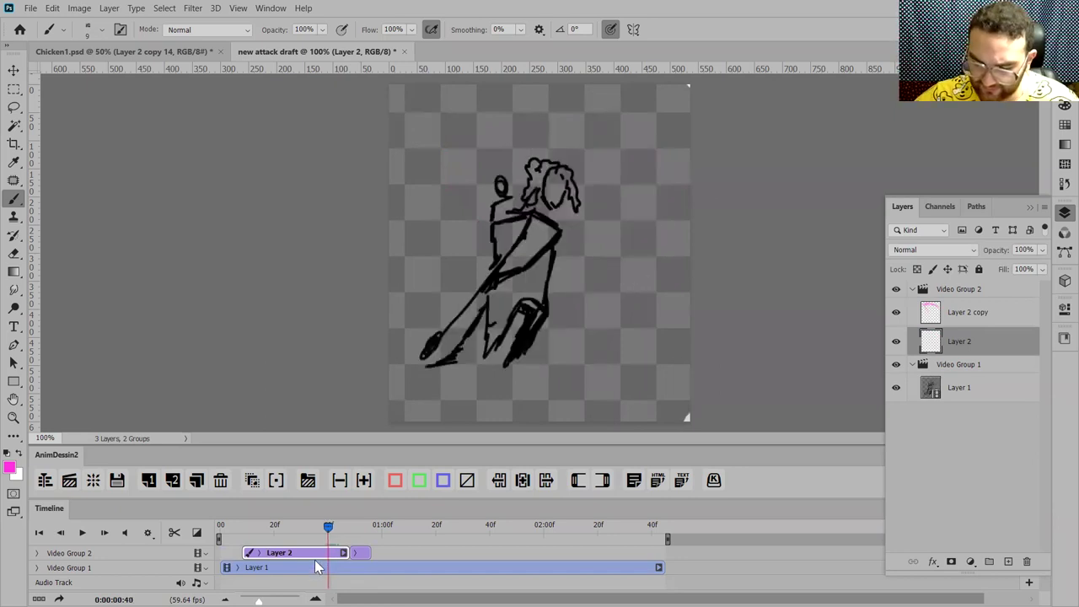
pyautogui.click(174, 533)
pyautogui.click(319, 555)
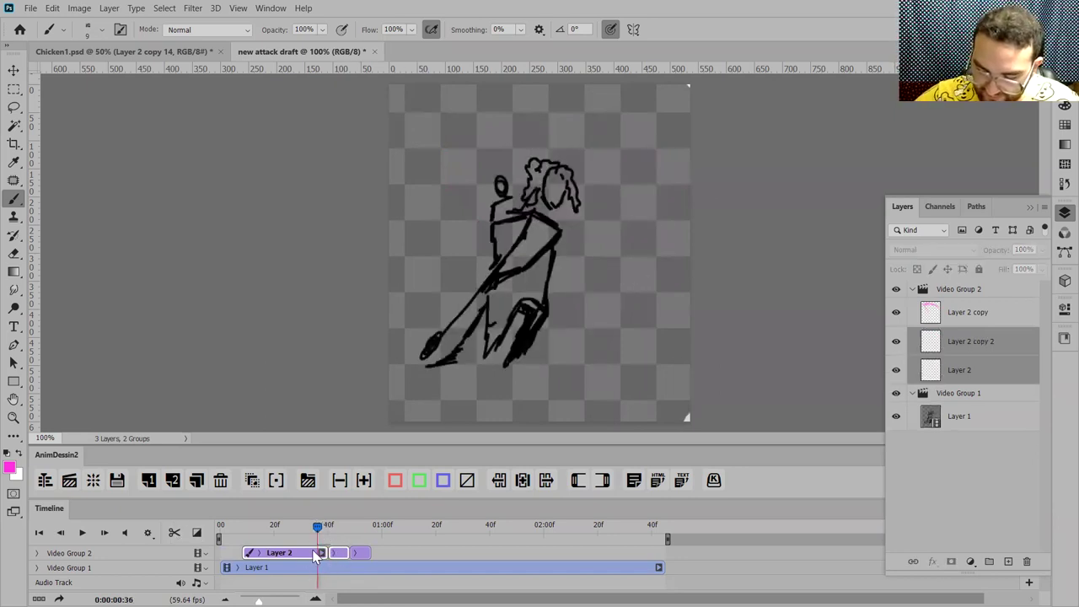
# Step: Sketch a magenta torso outline on Layer 2 at 0:00:00:36, over the wind-up pose from the shoulders to the waist
pyautogui.moveTo(537, 248)
pyautogui.mouseDown()
pyautogui.moveTo(510, 248)
pyautogui.moveTo(607, 239)
pyautogui.moveTo(579, 274)
pyautogui.mouseUp()
pyautogui.moveTo(483, 173)
pyautogui.mouseDown()
pyautogui.moveTo(555, 263)
pyautogui.moveTo(482, 180)
pyautogui.moveTo(414, 183)
pyautogui.moveTo(519, 202)
pyautogui.moveTo(553, 253)
pyautogui.moveTo(547, 234)
pyautogui.moveTo(490, 327)
pyautogui.moveTo(547, 294)
pyautogui.moveTo(510, 377)
pyautogui.mouseUp()
pyautogui.hotkey('ctrl', '-')
pyautogui.hotkey('ctrl', '-')
pyautogui.hotkey('ctrl', '-')
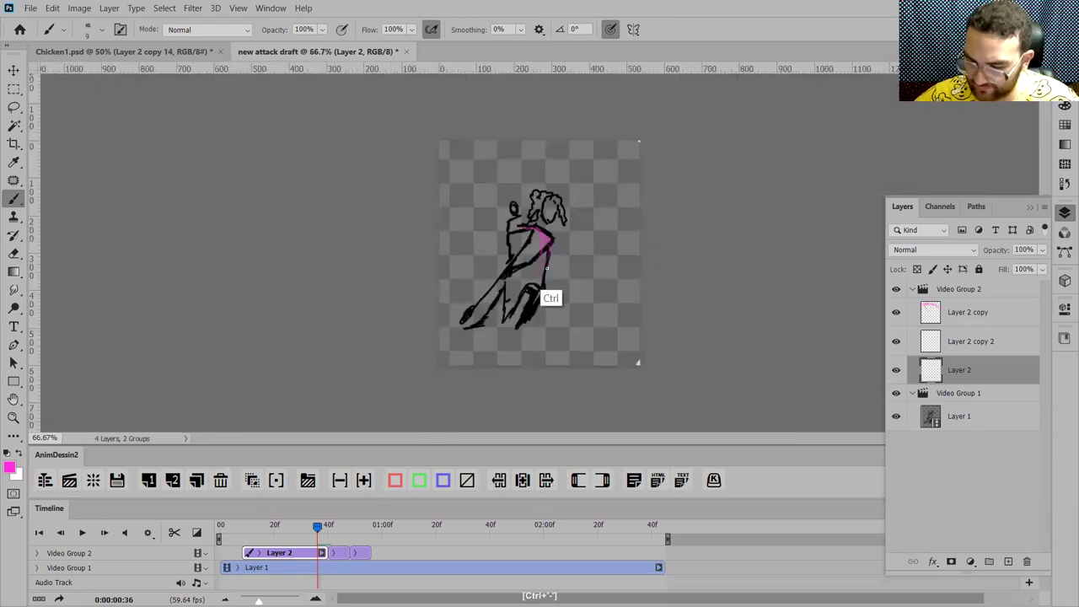
pyautogui.hotkey('ctrl', '+')
pyautogui.hotkey('ctrl', '+')
pyautogui.moveTo(467, 189); pyautogui.dragTo(501, 182)
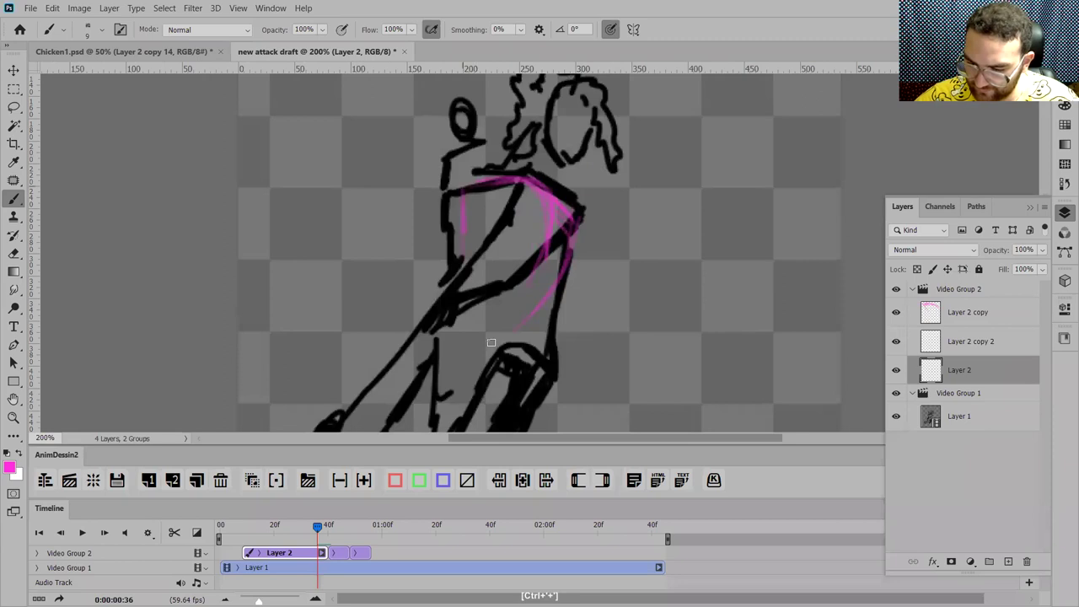
pyautogui.moveTo(484, 322); pyautogui.dragTo(460, 253)
pyautogui.moveTo(573, 243); pyautogui.dragTo(536, 302)
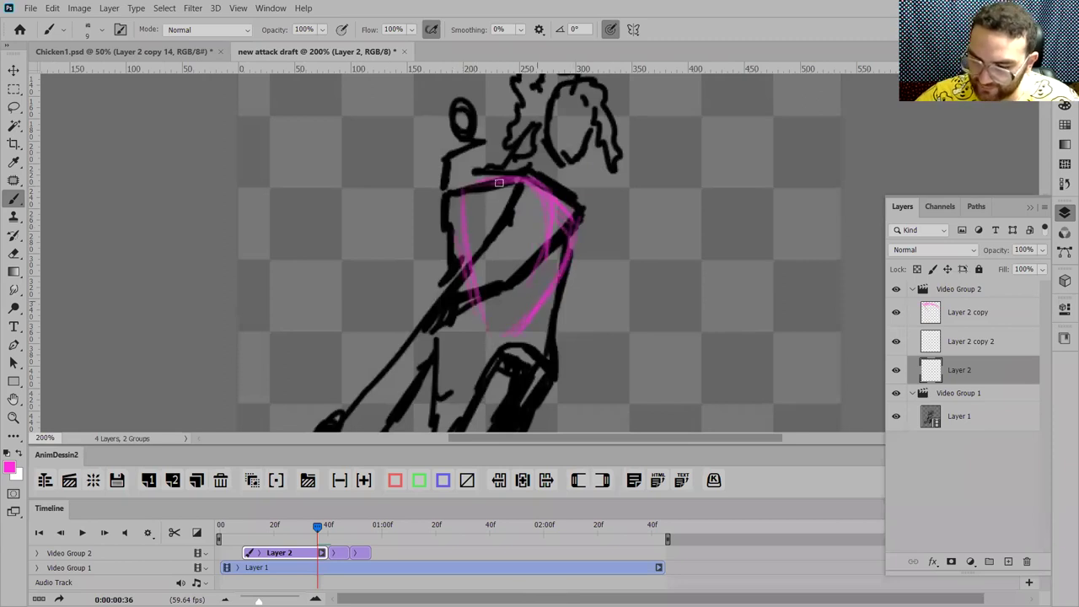
# Step: Sketch both arms in magenta on Layer 2, bent from the shoulders toward hands meeting at the sword grip
pyautogui.moveTo(504, 187)
pyautogui.mouseDown()
pyautogui.moveTo(457, 196)
pyautogui.moveTo(479, 220)
pyautogui.moveTo(501, 216)
pyautogui.moveTo(444, 223)
pyautogui.moveTo(495, 175)
pyautogui.moveTo(397, 224)
pyautogui.moveTo(427, 203)
pyautogui.moveTo(408, 228)
pyautogui.moveTo(399, 363)
pyautogui.moveTo(427, 296)
pyautogui.mouseUp()
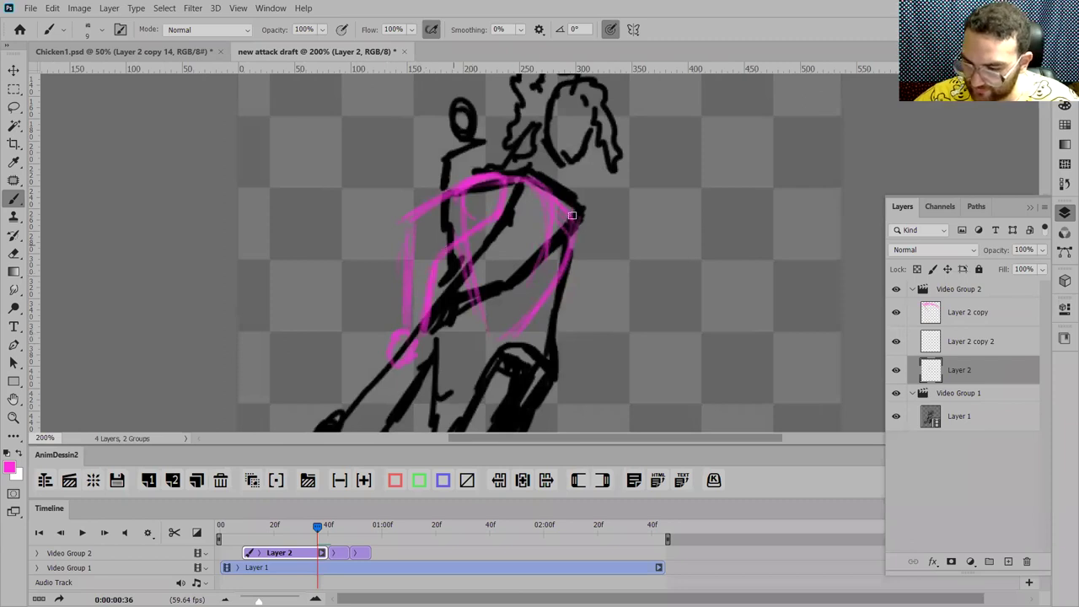
pyautogui.moveTo(581, 232)
pyautogui.mouseDown()
pyautogui.moveTo(509, 311)
pyautogui.moveTo(576, 244)
pyautogui.moveTo(468, 327)
pyautogui.moveTo(557, 281)
pyautogui.moveTo(433, 338)
pyautogui.mouseUp()
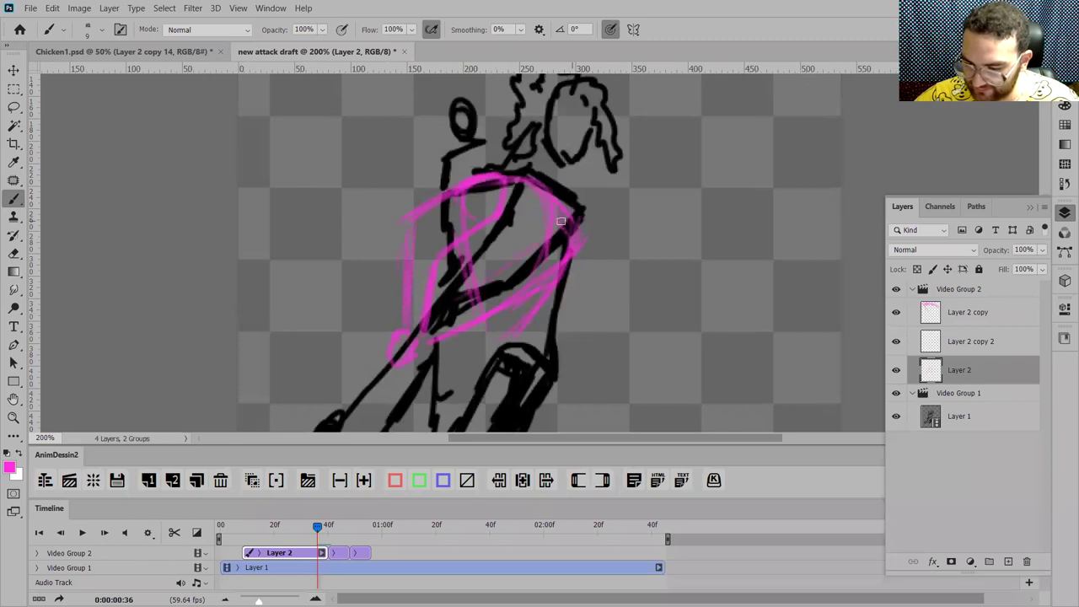
pyautogui.hotkey('ctrl', '-')
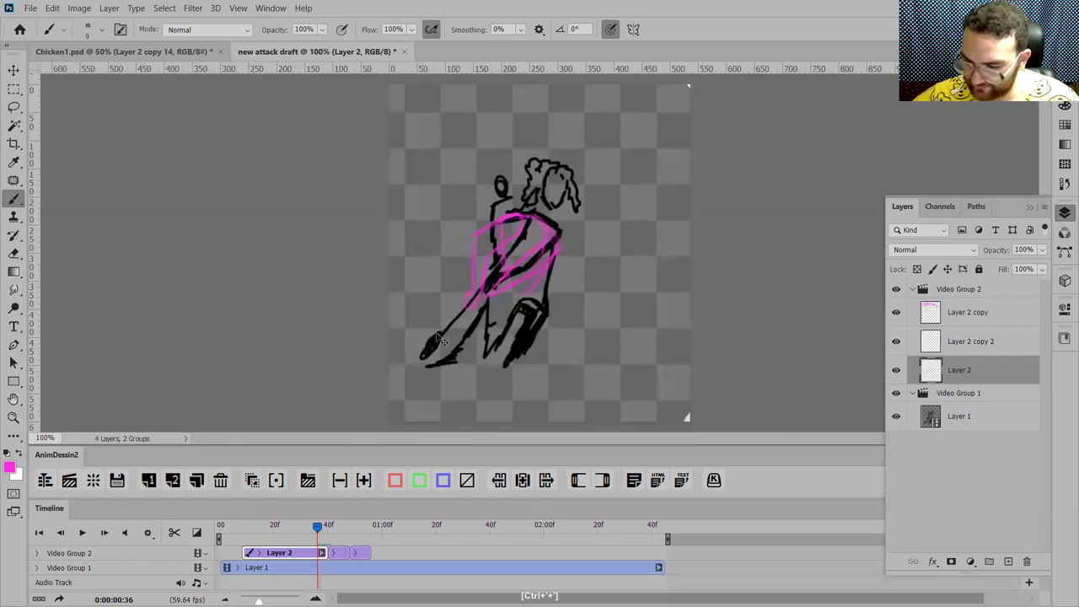
pyautogui.hotkey('ctrl', '+')
# Step: Lengthen the Layer 2 clip to end at 0:00:00:41 and select the Layer 2 copy 2 clip at that frame
pyautogui.click(331, 529)
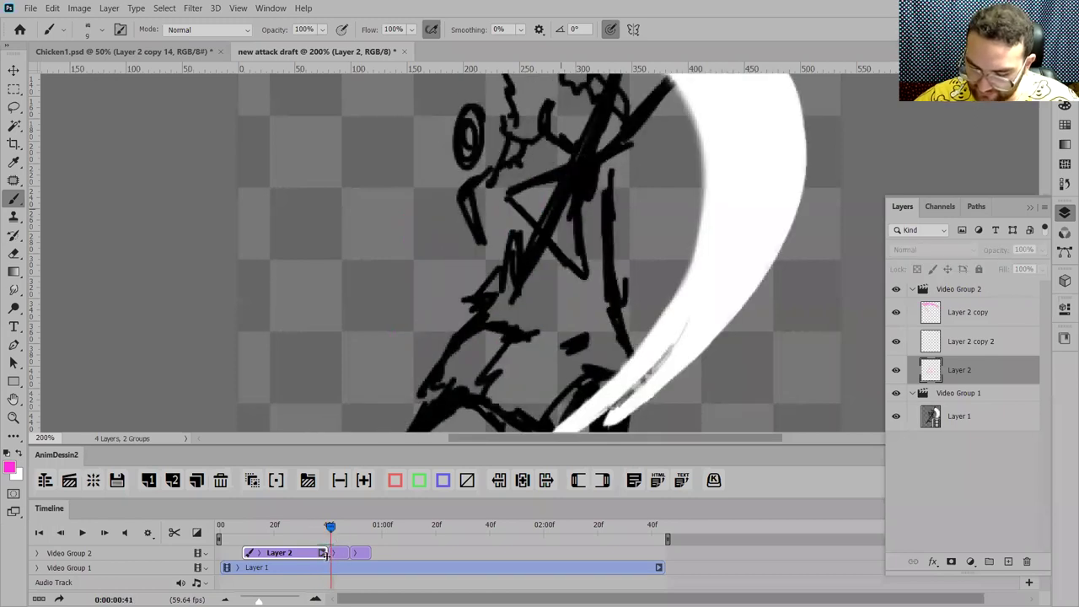
pyautogui.click(333, 529)
pyautogui.moveTo(333, 529)
pyautogui.mouseDown()
pyautogui.moveTo(321, 528)
pyautogui.moveTo(330, 529)
pyautogui.mouseUp()
pyautogui.click(341, 553)
pyautogui.hotkey('ctrl', '-')
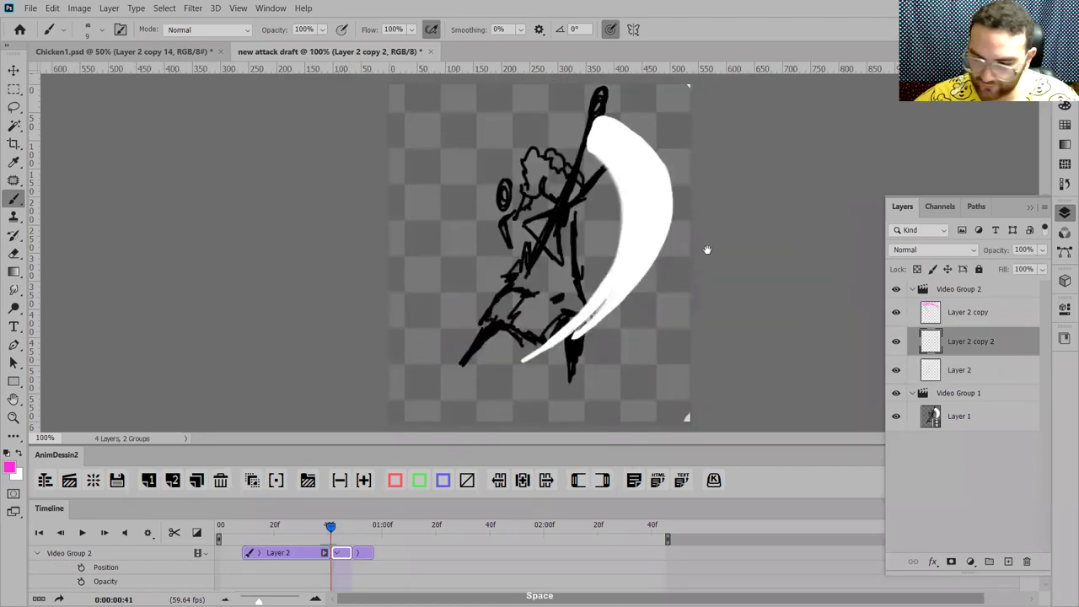
# Step: Sketch a magenta torso outline on Layer 2 copy 2 at 0:00:00:41, following the slash pose's shoulders and sides
pyautogui.hotkey('ctrl', '+')
pyautogui.moveTo(646, 261); pyautogui.dragTo(403, 281)
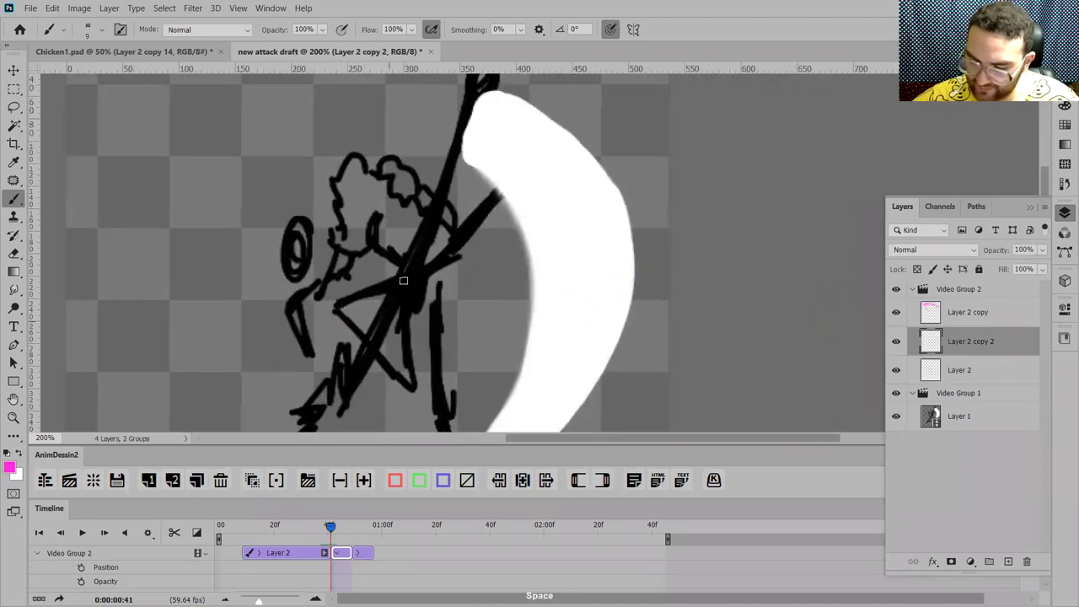
pyautogui.moveTo(335, 308)
pyautogui.mouseDown()
pyautogui.moveTo(434, 283)
pyautogui.moveTo(443, 333)
pyautogui.mouseUp()
pyautogui.hotkey('ctrl', '-')
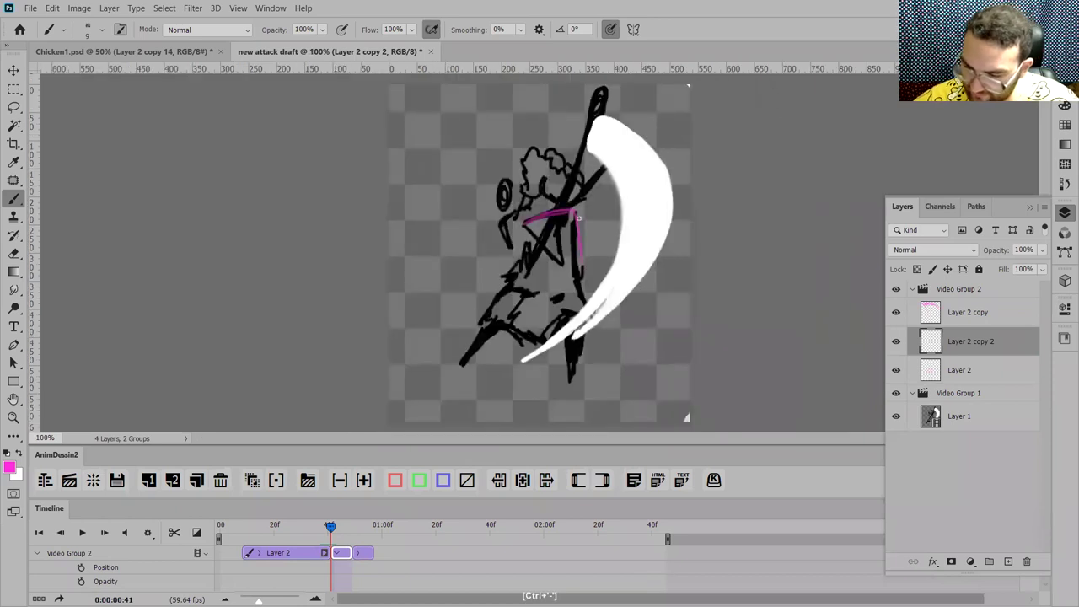
pyautogui.moveTo(577, 268); pyautogui.dragTo(578, 280)
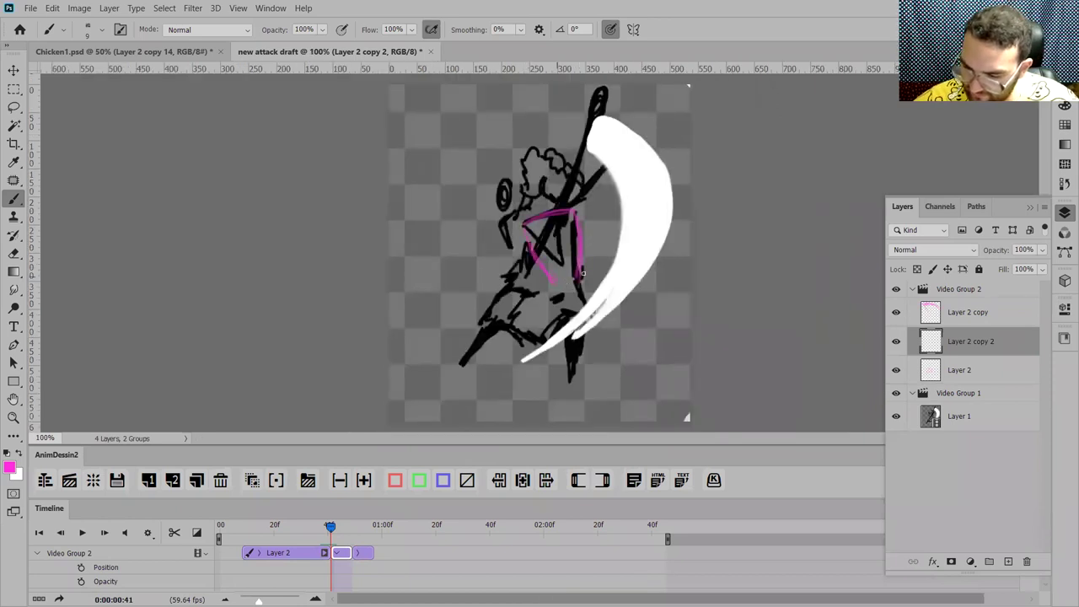
# Step: Sketch a magenta shoulder circle and a raised arm reaching toward the sword on Layer 2 copy 2
pyautogui.hotkey('ctrl', '+')
pyautogui.hotkey('ctrl', '+')
pyautogui.moveTo(625, 171)
pyautogui.mouseDown()
pyautogui.moveTo(648, 359)
pyautogui.moveTo(592, 301)
pyautogui.moveTo(513, 307)
pyautogui.moveTo(544, 327)
pyautogui.moveTo(512, 325)
pyautogui.moveTo(534, 313)
pyautogui.moveTo(511, 298)
pyautogui.mouseUp()
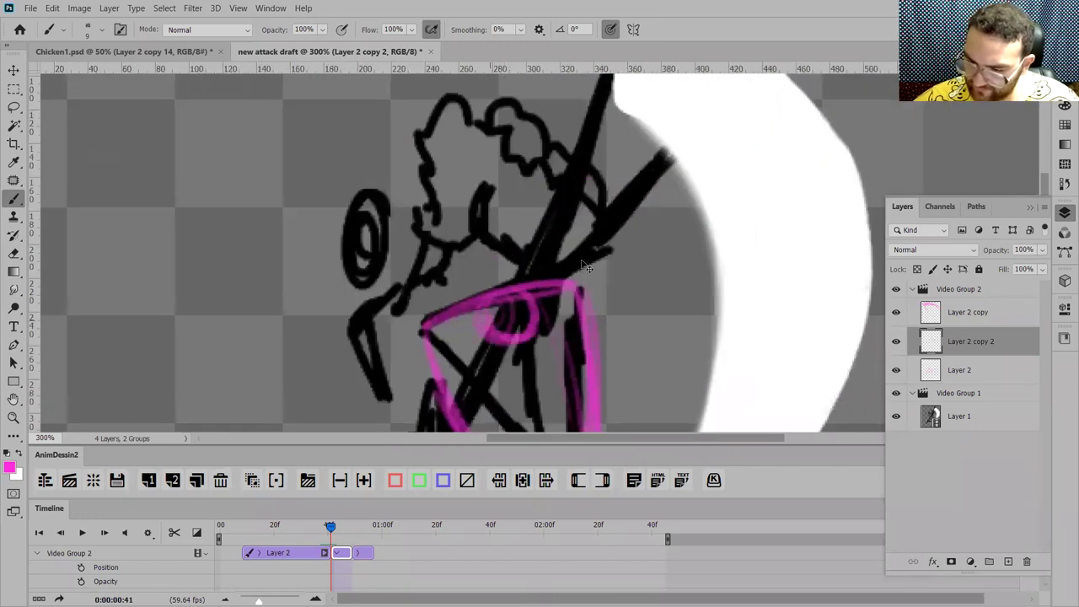
pyautogui.hotkey('ctrl', '-')
pyautogui.hotkey('ctrl', '-')
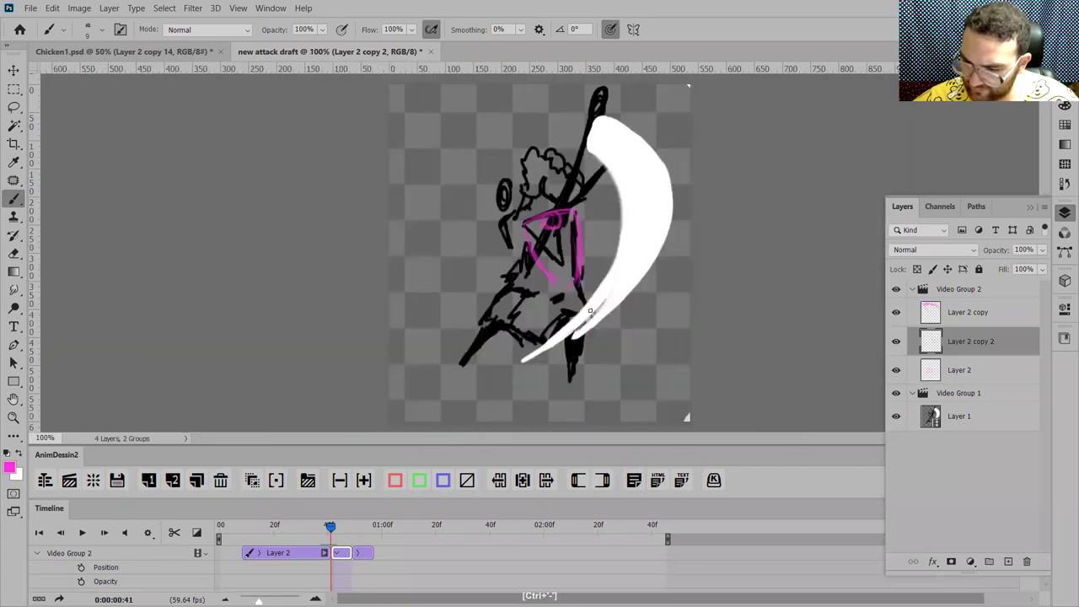
pyautogui.hotkey('ctrl', '+')
pyautogui.moveTo(626, 224); pyautogui.dragTo(533, 302)
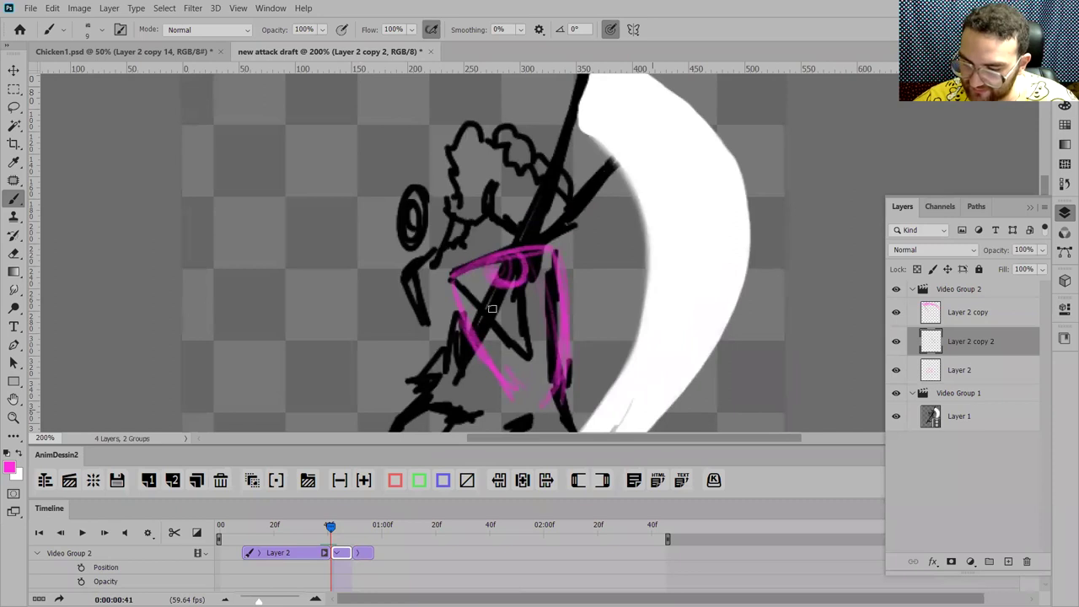
pyautogui.moveTo(528, 269)
pyautogui.mouseDown()
pyautogui.moveTo(599, 192)
pyautogui.moveTo(573, 126)
pyautogui.moveTo(587, 116)
pyautogui.moveTo(578, 103)
pyautogui.moveTo(567, 123)
pyautogui.moveTo(559, 108)
pyautogui.moveTo(576, 98)
pyautogui.moveTo(561, 178)
pyautogui.moveTo(507, 245)
pyautogui.mouseUp()
pyautogui.hotkey('ctrl', 'z')
pyautogui.hotkey('ctrl', '-')
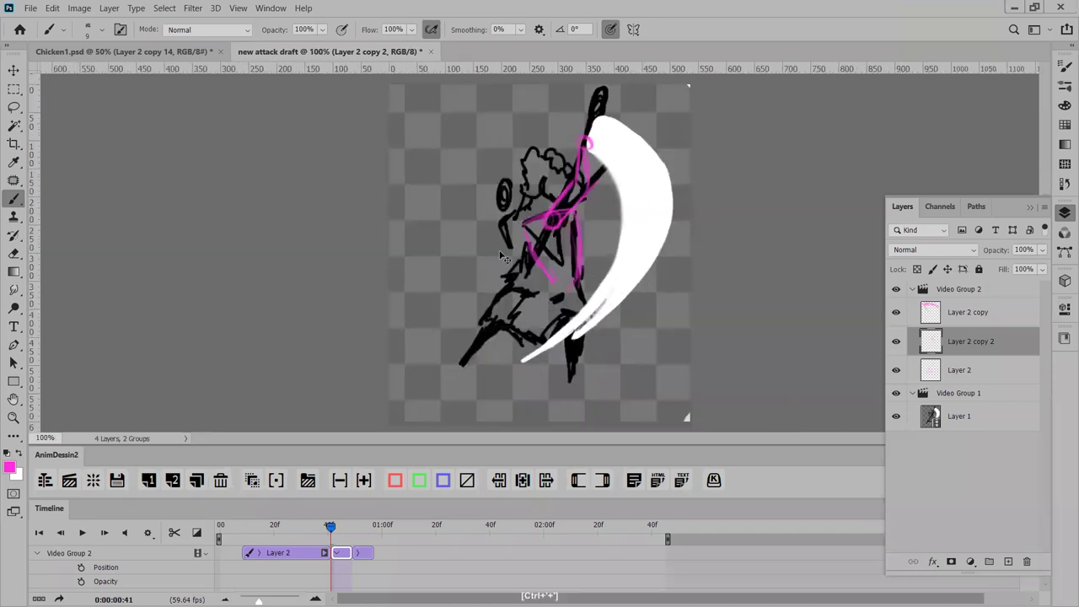
# Step: Remove the magenta torso and arm sketch from Layer 2 copy 2 and return to the Brush tool
pyautogui.hotkey('ctrl', '-')
pyautogui.hotkey('ctrl', '+')
pyautogui.hotkey('ctrl', '+')
pyautogui.moveTo(504, 257); pyautogui.dragTo(603, 256)
pyautogui.hotkey('ctrl', '-')
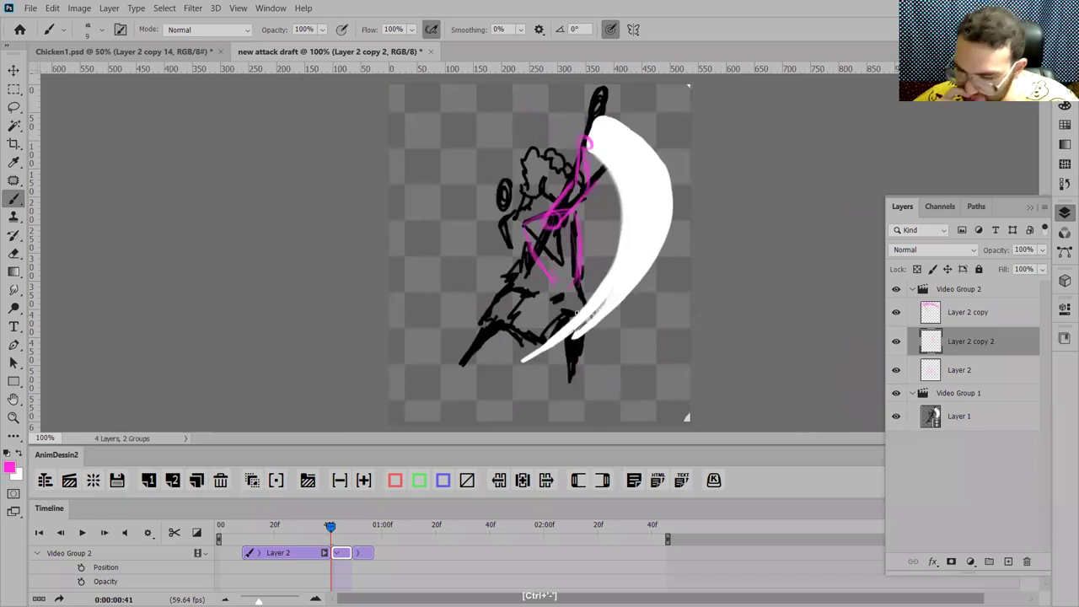
pyautogui.hotkey('ctrl', '+')
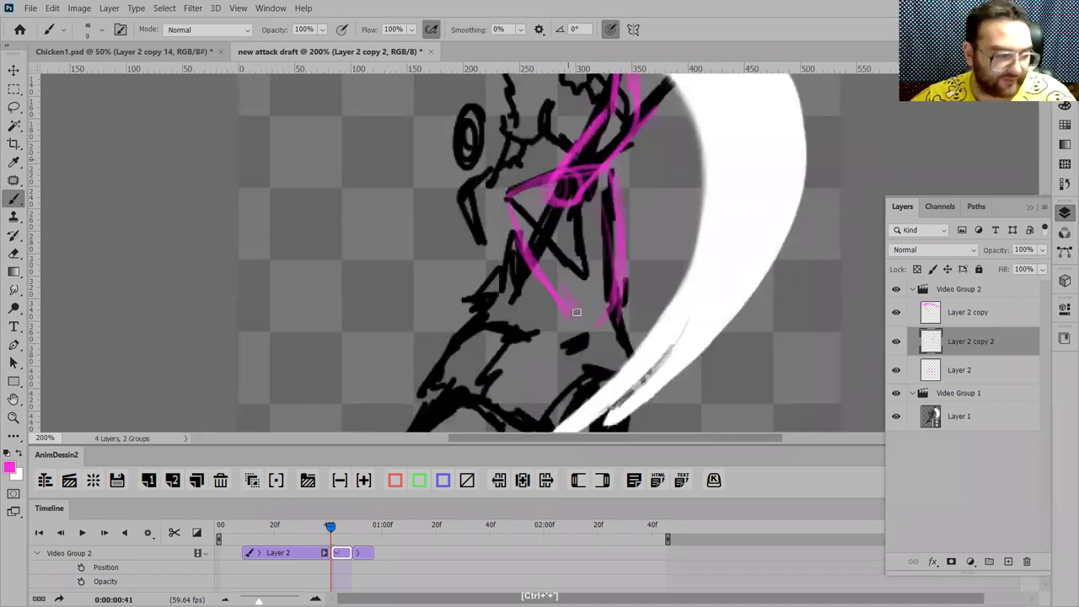
pyautogui.press('e')
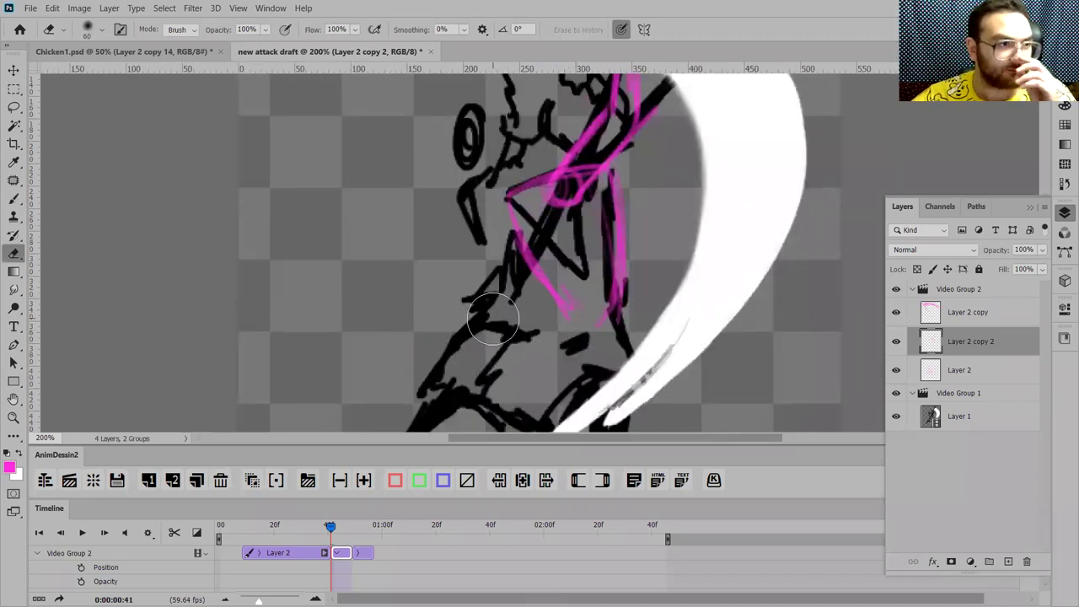
pyautogui.hotkey('ctrl', '-')
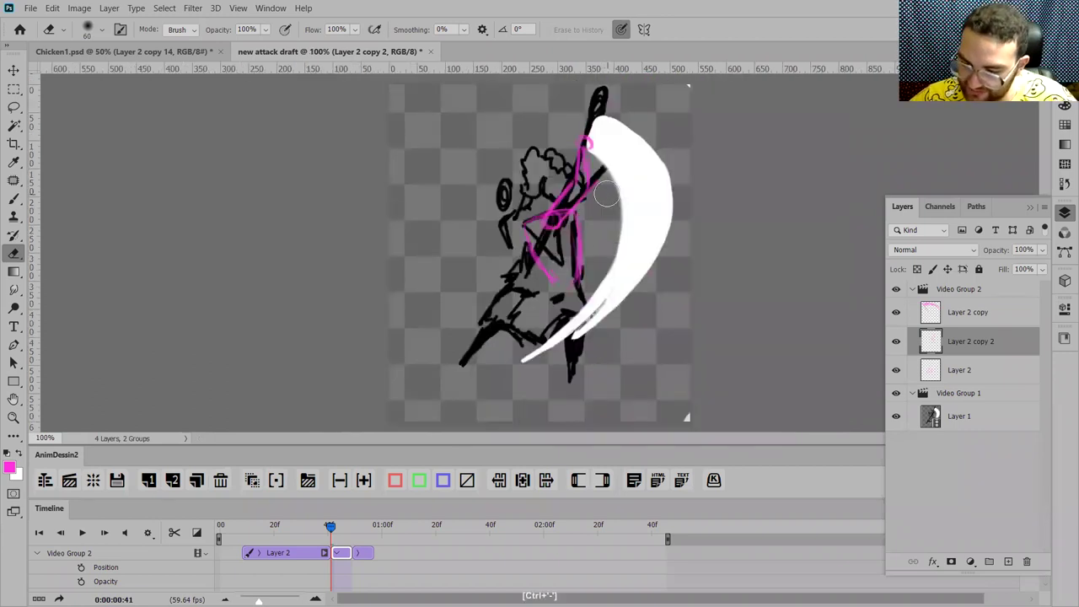
pyautogui.press('space')
pyautogui.moveTo(580, 148)
pyautogui.mouseDown()
pyautogui.moveTo(570, 206)
pyautogui.moveTo(531, 221)
pyautogui.moveTo(531, 233)
pyautogui.moveTo(535, 220)
pyautogui.moveTo(548, 230)
pyautogui.moveTo(588, 217)
pyautogui.moveTo(555, 277)
pyautogui.moveTo(581, 250)
pyautogui.mouseUp()
pyautogui.hotkey('ctrl', '+')
pyautogui.hotkey('ctrl', '-')
pyautogui.press('b')
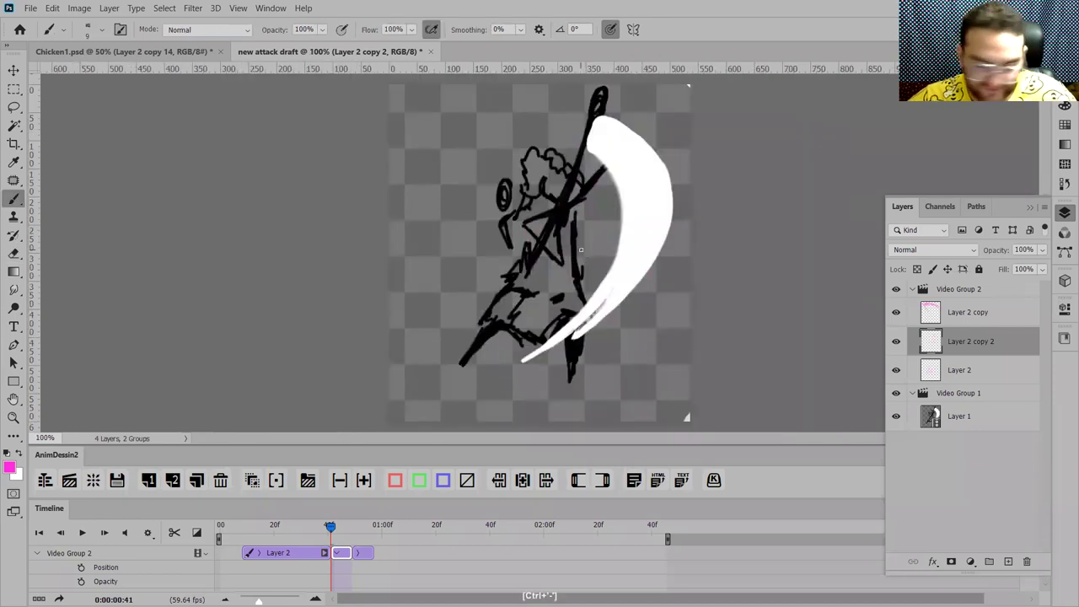
# Step: Block in the slash pose's head, body and raised sword line with magenta scribbles, and undo the extra arm stroke over the white slash
pyautogui.moveTo(552, 159)
pyautogui.mouseDown()
pyautogui.moveTo(579, 183)
pyautogui.moveTo(566, 215)
pyautogui.moveTo(531, 225)
pyautogui.moveTo(536, 218)
pyautogui.moveTo(509, 223)
pyautogui.moveTo(500, 213)
pyautogui.moveTo(551, 245)
pyautogui.moveTo(525, 244)
pyautogui.moveTo(513, 284)
pyautogui.moveTo(557, 261)
pyautogui.moveTo(551, 280)
pyautogui.moveTo(569, 282)
pyautogui.moveTo(553, 329)
pyautogui.moveTo(563, 324)
pyautogui.moveTo(572, 229)
pyautogui.moveTo(555, 226)
pyautogui.moveTo(587, 178)
pyautogui.moveTo(566, 209)
pyautogui.moveTo(601, 90)
pyautogui.moveTo(569, 195)
pyautogui.moveTo(594, 108)
pyautogui.moveTo(587, 191)
pyautogui.mouseUp()
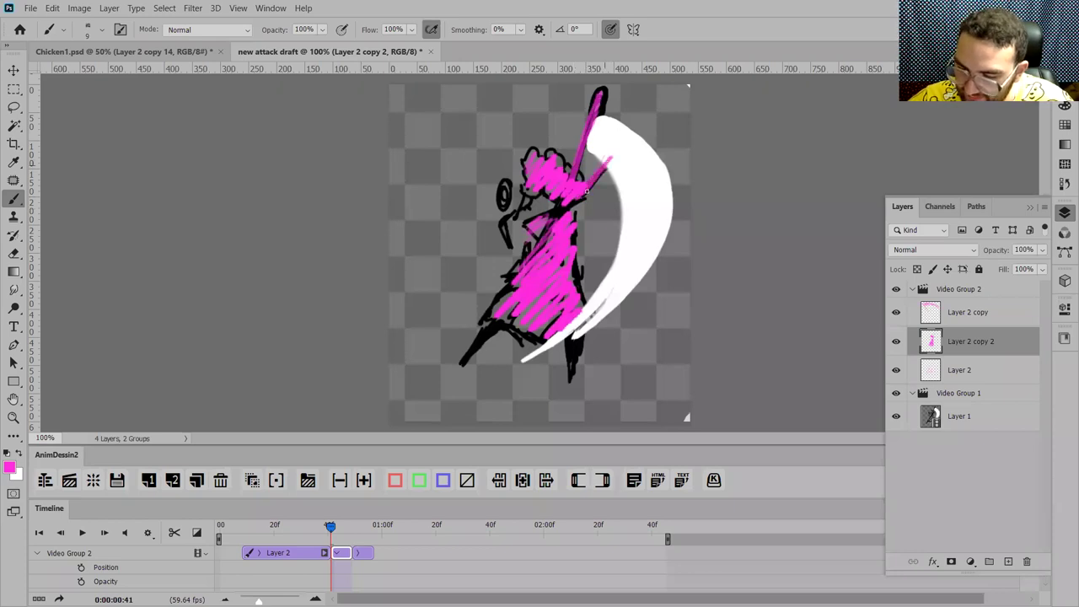
pyautogui.moveTo(590, 187)
pyautogui.mouseDown()
pyautogui.moveTo(620, 150)
pyautogui.moveTo(595, 182)
pyautogui.mouseUp()
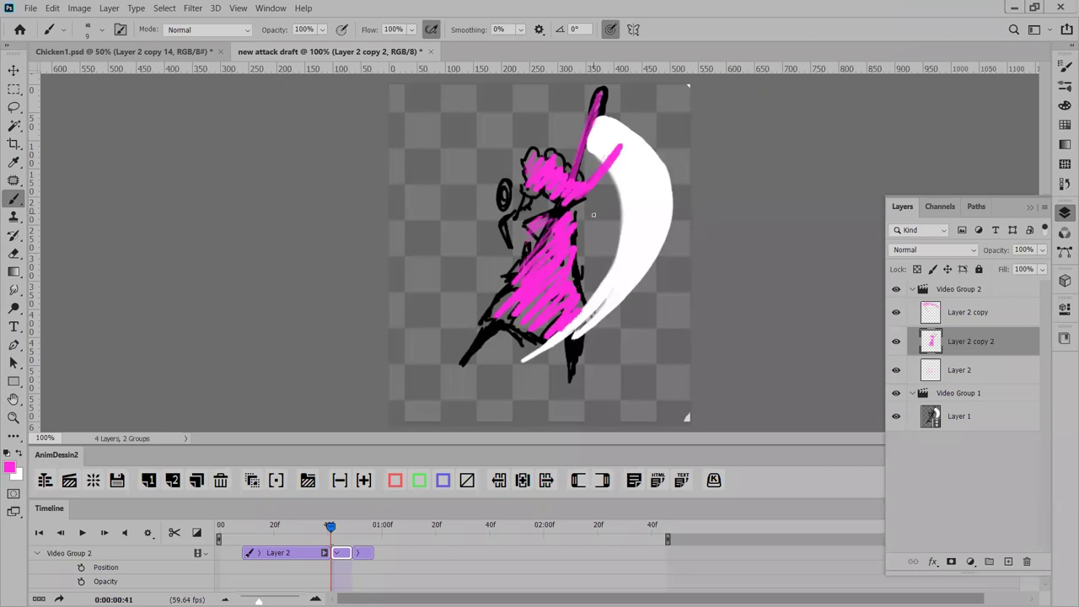
pyautogui.scroll(1, 594, 215)
pyautogui.moveTo(602, 248)
pyautogui.mouseDown()
pyautogui.moveTo(475, 306)
pyautogui.moveTo(475, 295)
pyautogui.mouseUp()
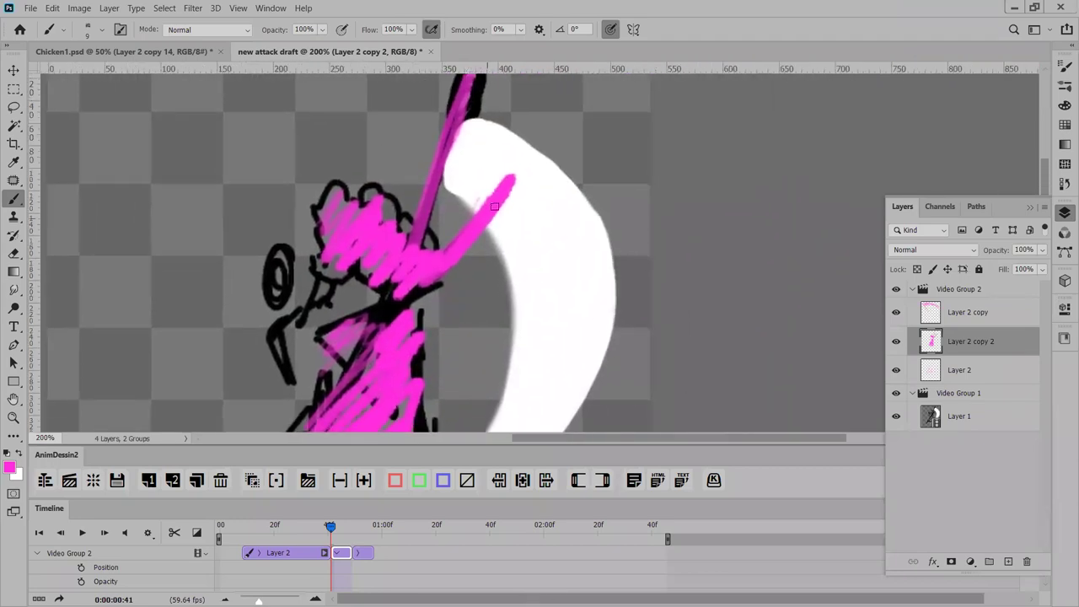
pyautogui.hotkey('ctrl', 'alt', 'z')
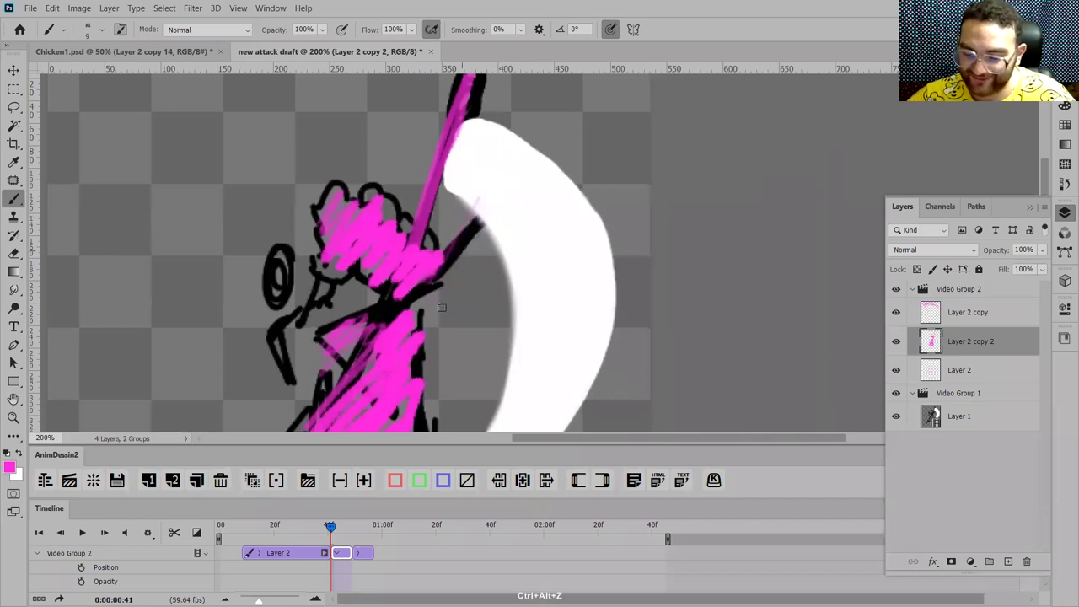
# Step: Draw a magenta shoulder circle and a bent arm rising from it through the elbow to the overhead grip
pyautogui.moveTo(410, 321)
pyautogui.mouseDown()
pyautogui.moveTo(417, 297)
pyautogui.moveTo(439, 313)
pyautogui.mouseUp()
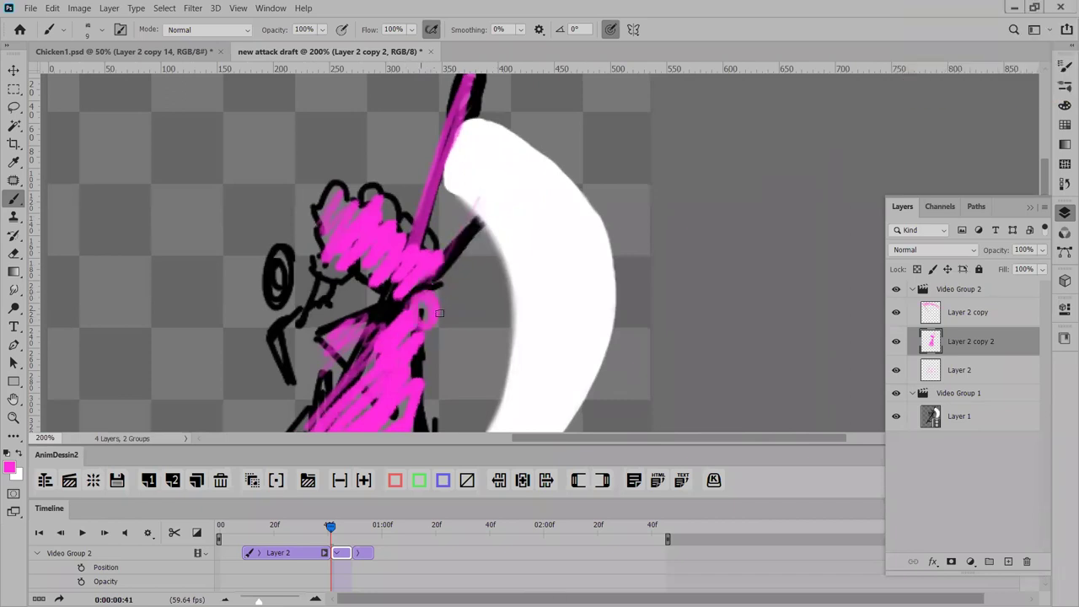
pyautogui.moveTo(482, 252); pyautogui.dragTo(433, 312)
pyautogui.moveTo(447, 150)
pyautogui.mouseDown()
pyautogui.moveTo(473, 249)
pyautogui.moveTo(451, 168)
pyautogui.moveTo(428, 289)
pyautogui.mouseUp()
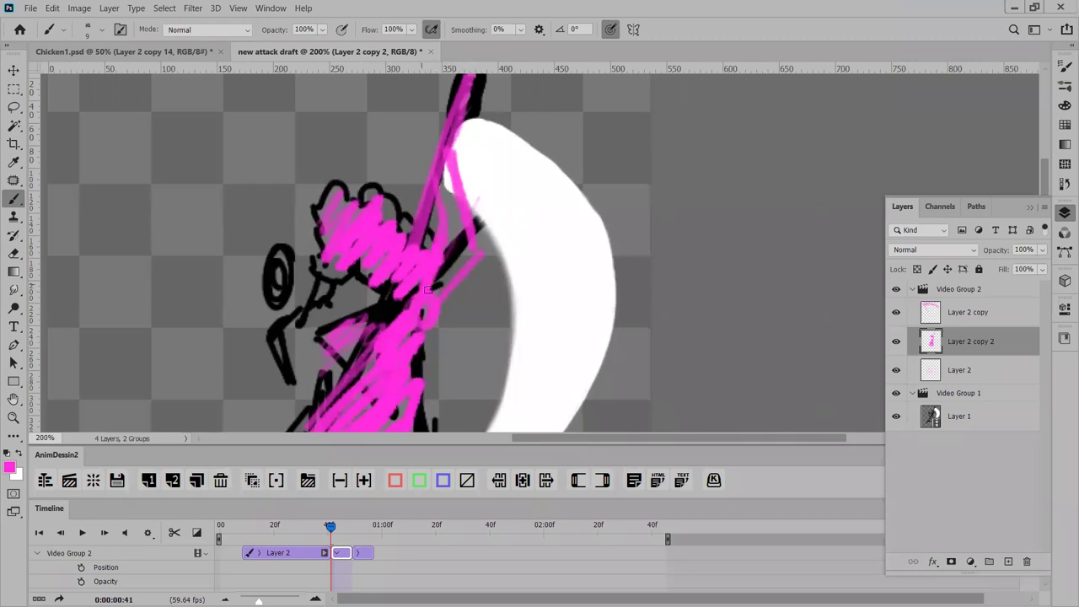
pyautogui.moveTo(455, 137)
pyautogui.mouseDown()
pyautogui.moveTo(474, 274)
pyautogui.moveTo(440, 322)
pyautogui.mouseUp()
pyautogui.moveTo(479, 282); pyautogui.dragTo(411, 360)
pyautogui.moveTo(461, 239); pyautogui.dragTo(418, 301)
pyautogui.hotkey('ctrl', '-')
pyautogui.hotkey('ctrl', '-')
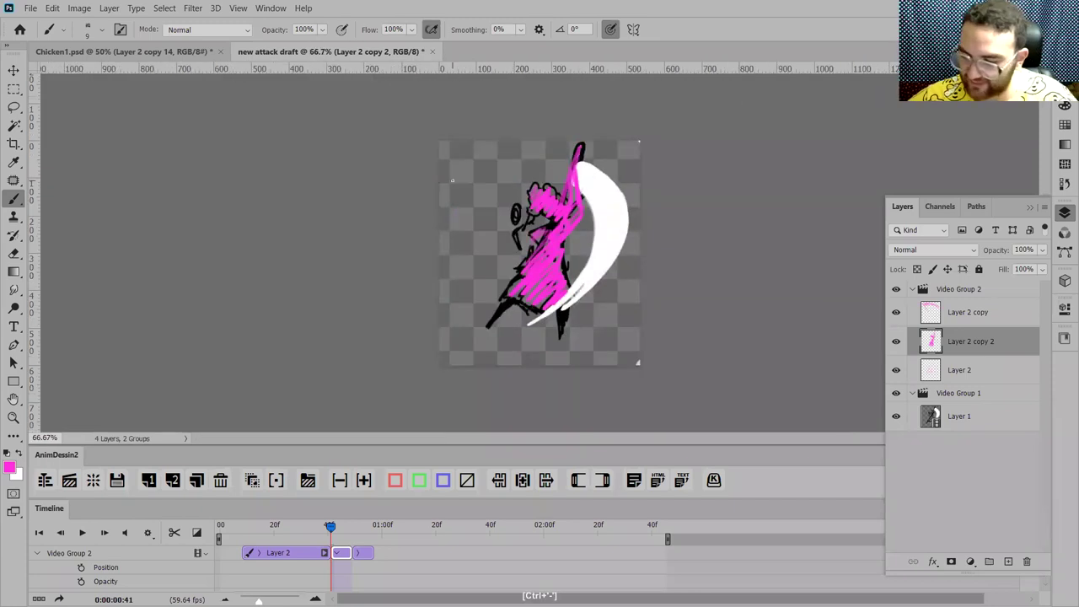
# Step: Fill in the raised tip above the arm in magenta, over the black loop at the figure's highest point
pyautogui.hotkey('ctrl', '+')
pyautogui.hotkey('ctrl', '+')
pyautogui.hotkey('ctrl', '+')
pyautogui.hotkey('ctrl', '-')
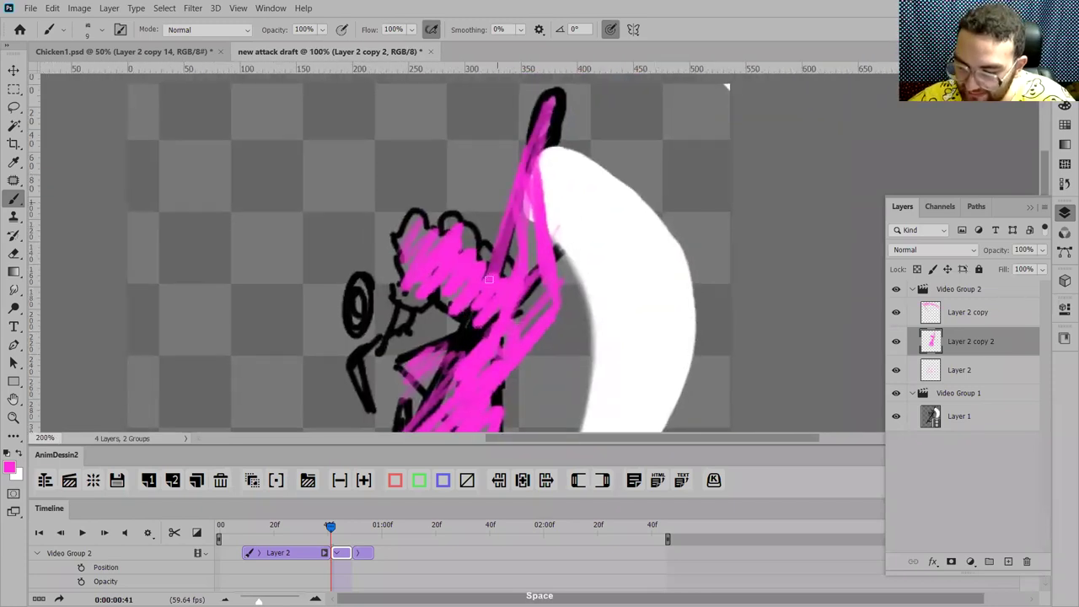
pyautogui.moveTo(557, 102); pyautogui.dragTo(540, 141)
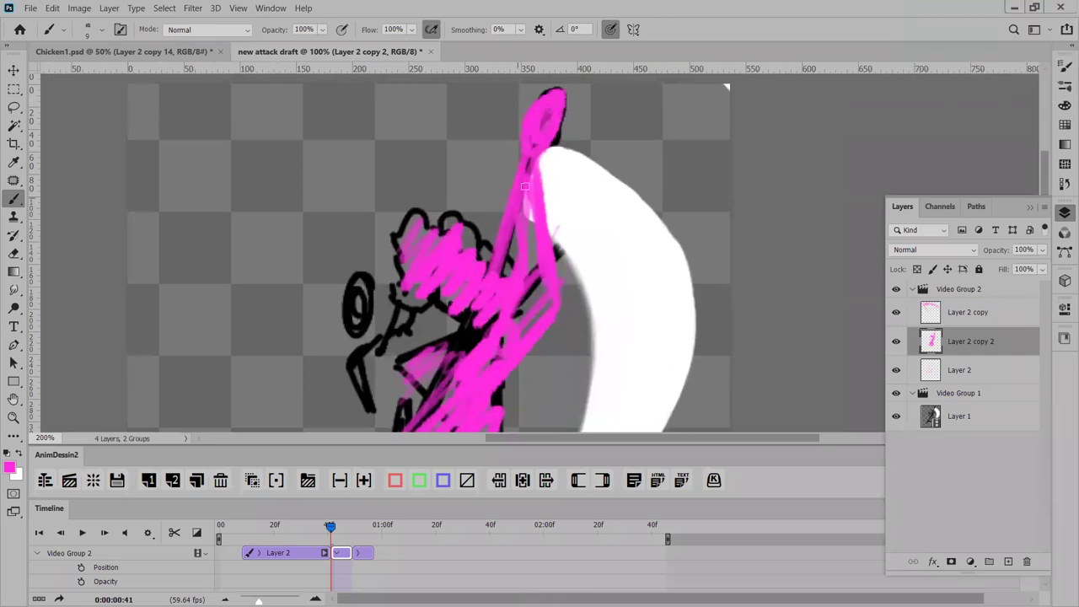
pyautogui.hotkey('ctrl', '-')
pyautogui.hotkey('ctrl', '-')
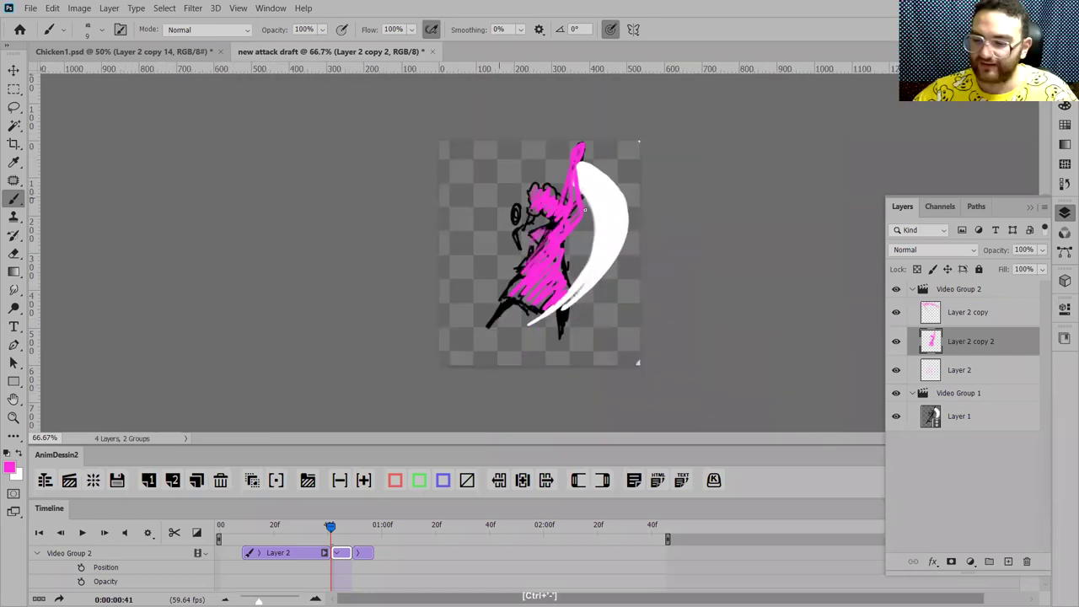
# Step: Draw a small magenta arrow from the raised elbow pointing outward across the white slash
pyautogui.hotkey('ctrl', '+')
pyautogui.hotkey('ctrl', '+')
pyautogui.moveTo(727, 133)
pyautogui.mouseDown()
pyautogui.moveTo(742, 134)
pyautogui.moveTo(723, 150)
pyautogui.mouseUp()
pyautogui.hotkey('ctrl', '-')
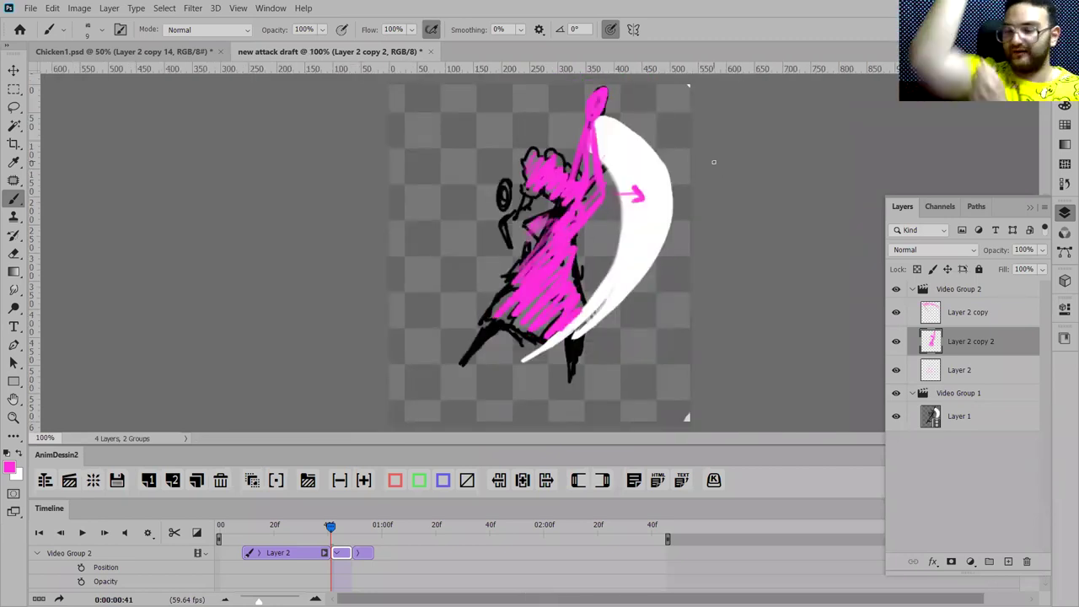
# Step: Fill the raised arm from shoulder to wrist with solid magenta strokes
pyautogui.scroll(3, 715, 166)
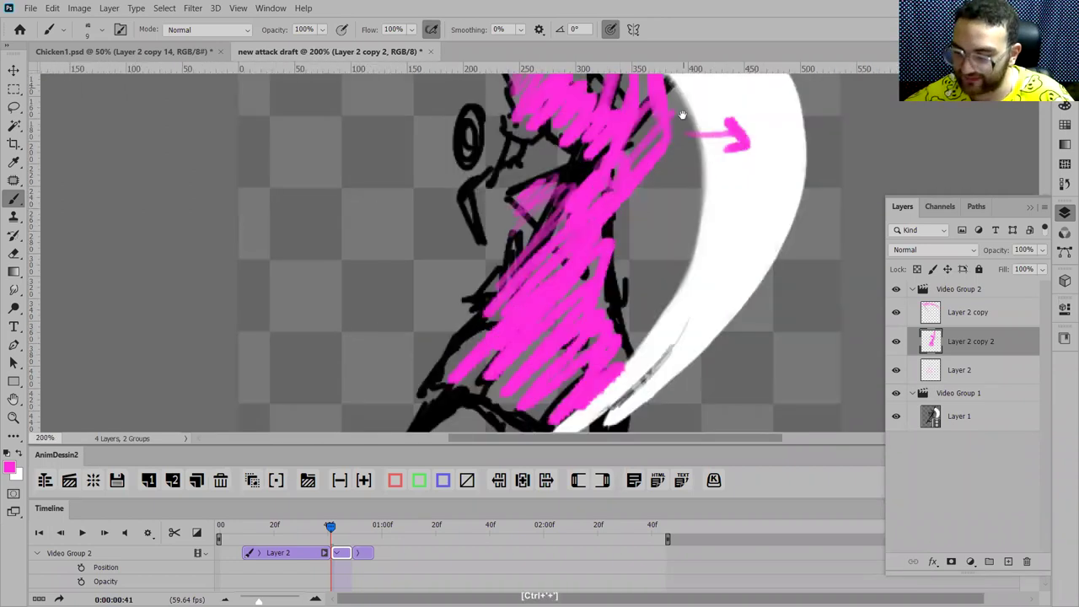
pyautogui.scroll(-1, 603, 171)
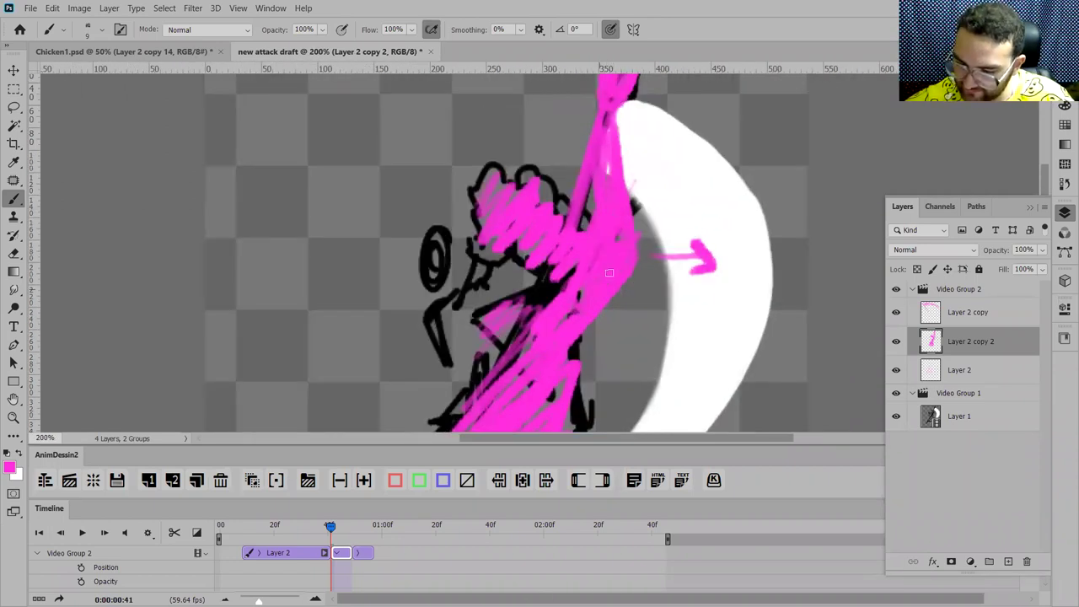
pyautogui.hotkey('ctrl', '-')
pyautogui.hotkey('ctrl', '-')
pyautogui.scroll(2, 610, 273)
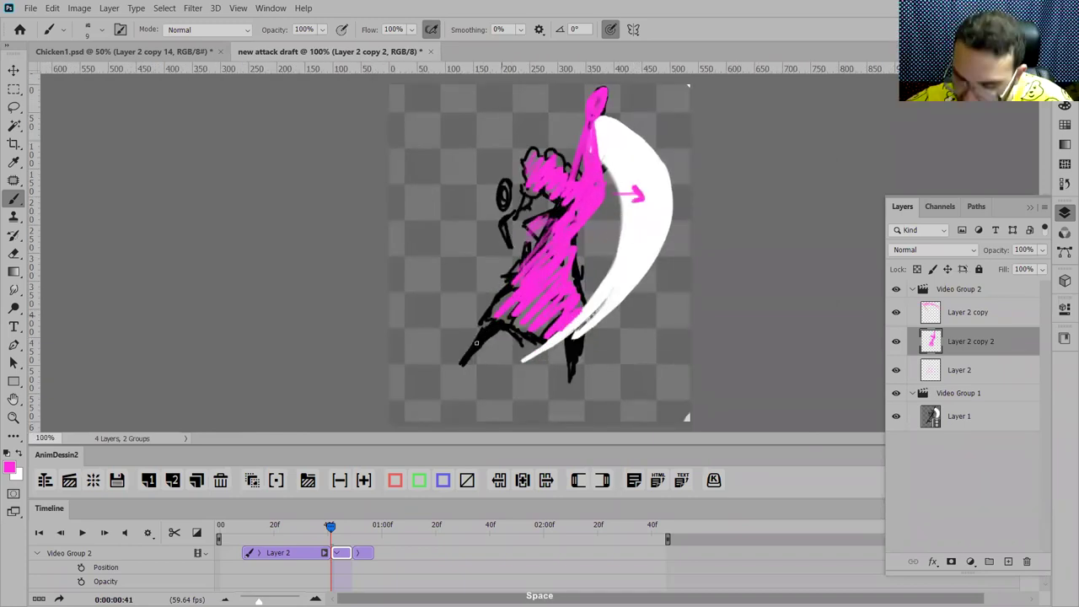
# Step: Add a magenta stroke along the back leg and short lines radiating from the raised arm over the white slash
pyautogui.moveTo(496, 320); pyautogui.dragTo(462, 362)
pyautogui.moveTo(620, 218)
pyautogui.mouseDown()
pyautogui.moveTo(646, 119)
pyautogui.moveTo(603, 175)
pyautogui.mouseUp()
pyautogui.hotkey('ctrl', 'z')
pyautogui.hotkey('ctrl', '-')
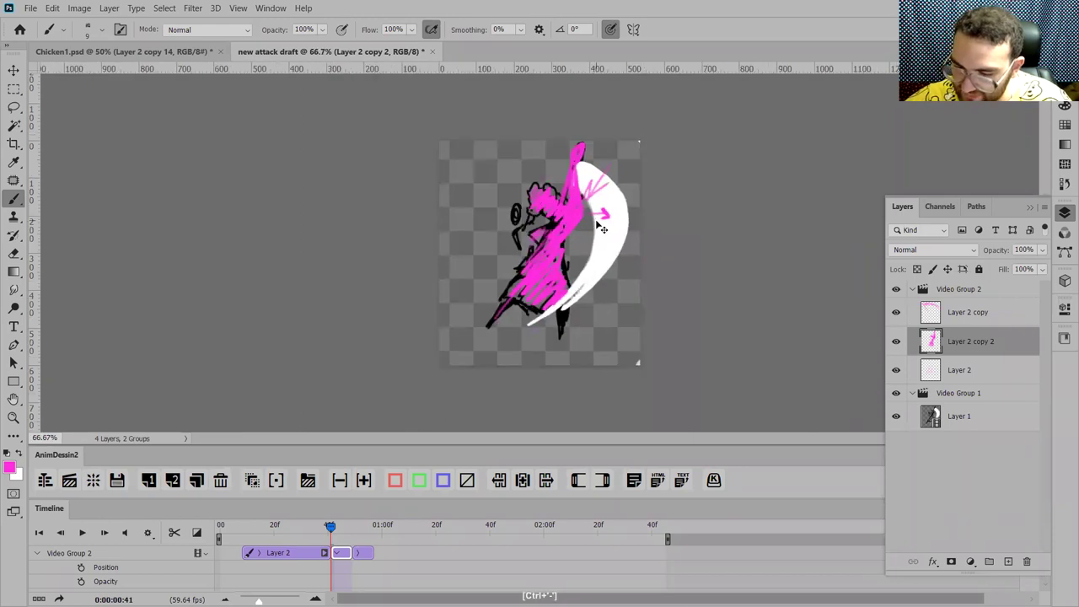
pyautogui.hotkey('ctrl', '+')
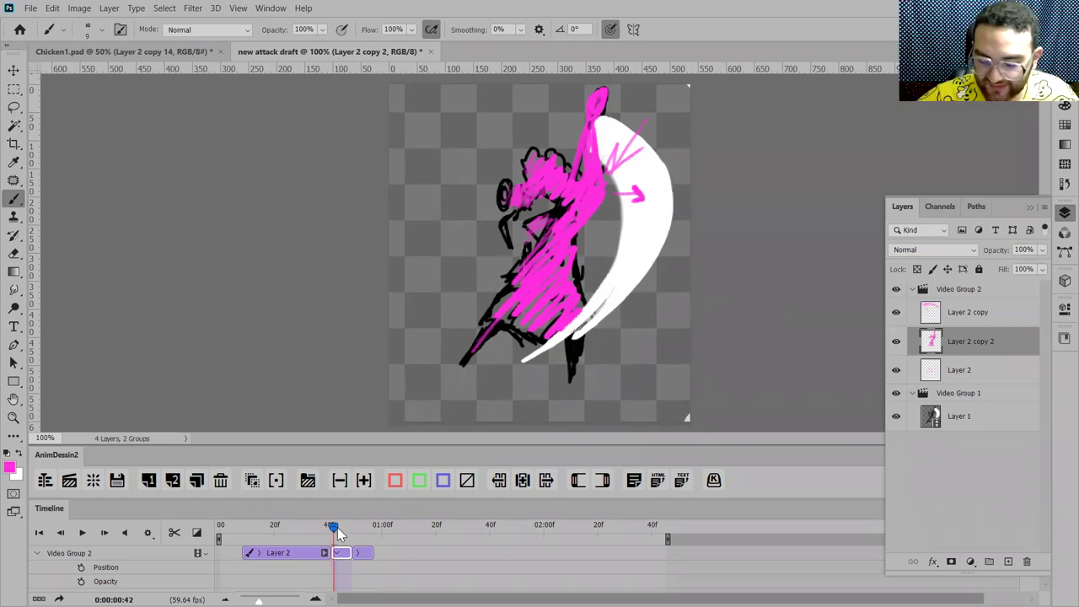
# Step: Scrub through the redrawn frames and play the attack animation to review the magenta poses against the draft
pyautogui.moveTo(330, 526); pyautogui.dragTo(311, 526)
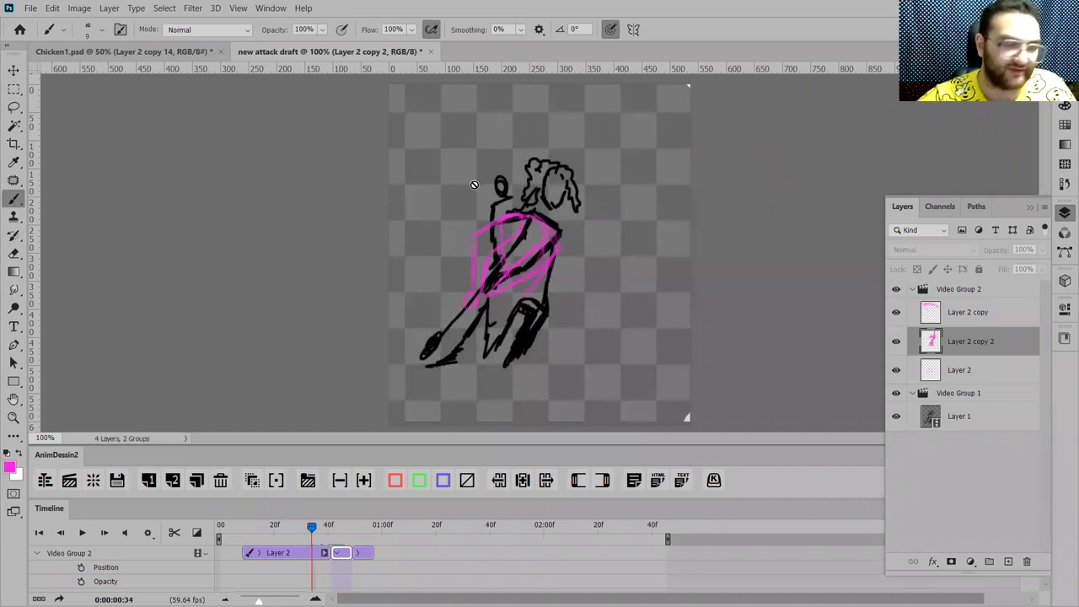
pyautogui.moveTo(312, 527); pyautogui.dragTo(322, 527)
pyautogui.press('space')
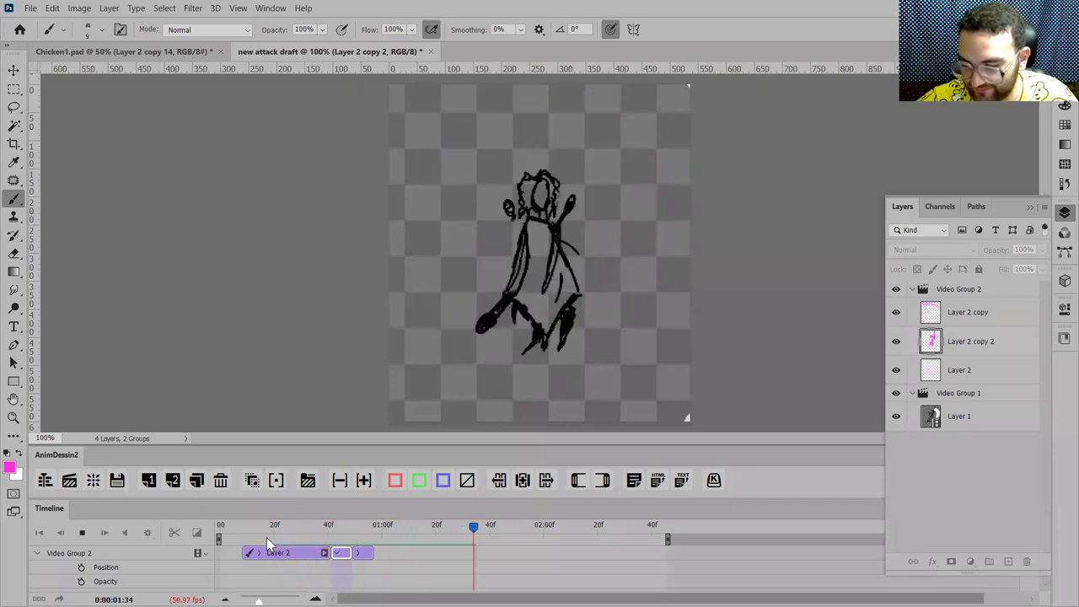
pyautogui.click(365, 527)
pyautogui.moveTo(368, 532)
pyautogui.mouseDown()
pyautogui.moveTo(349, 529)
pyautogui.moveTo(360, 532)
pyautogui.mouseUp()
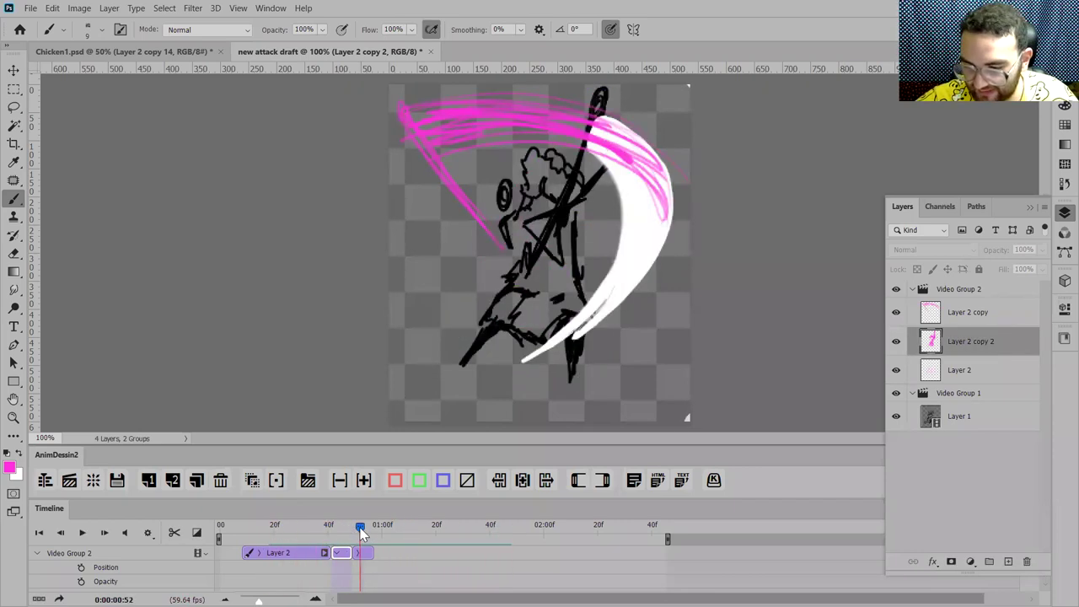
pyautogui.press('space')
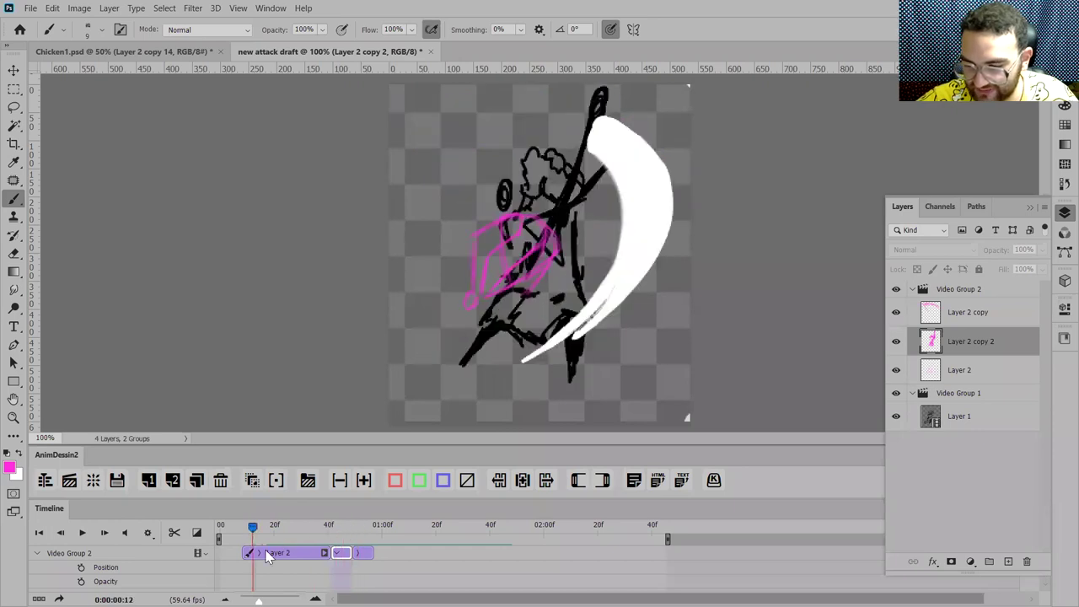
pyautogui.press('space')
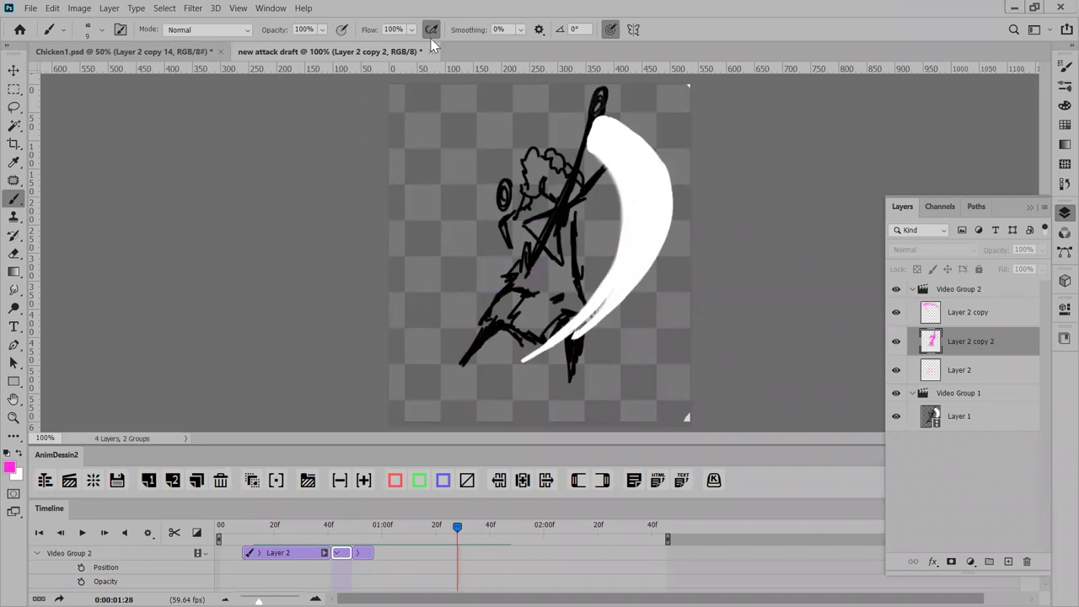
# Step: Bring up the Chicken1.psd document, and switch to the 2d-art channel in Discord
pyautogui.click(193, 52)
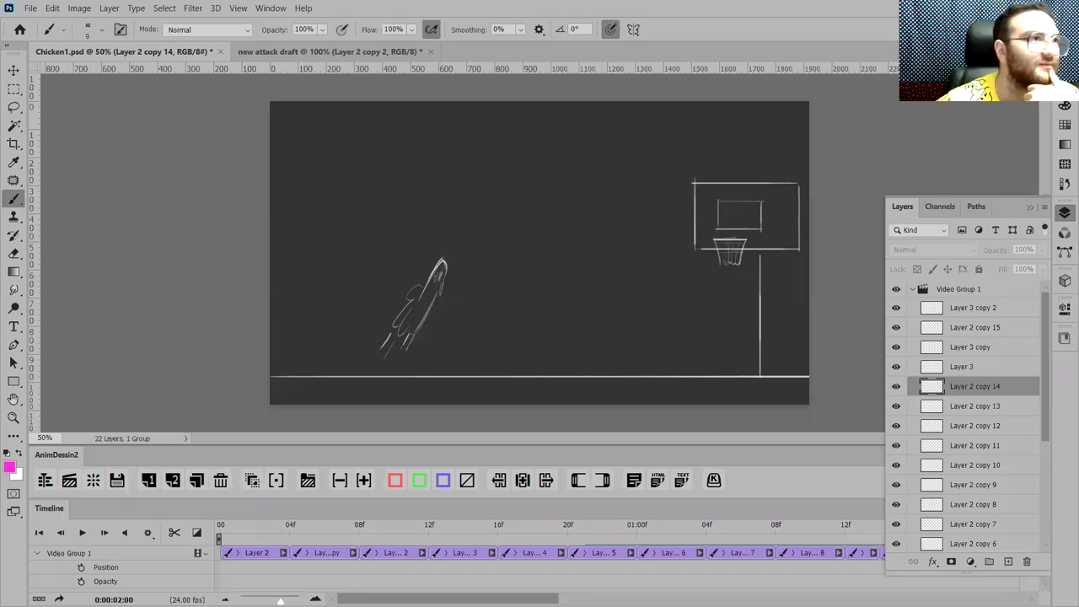
pyautogui.hotkey('alt', 'Tab')
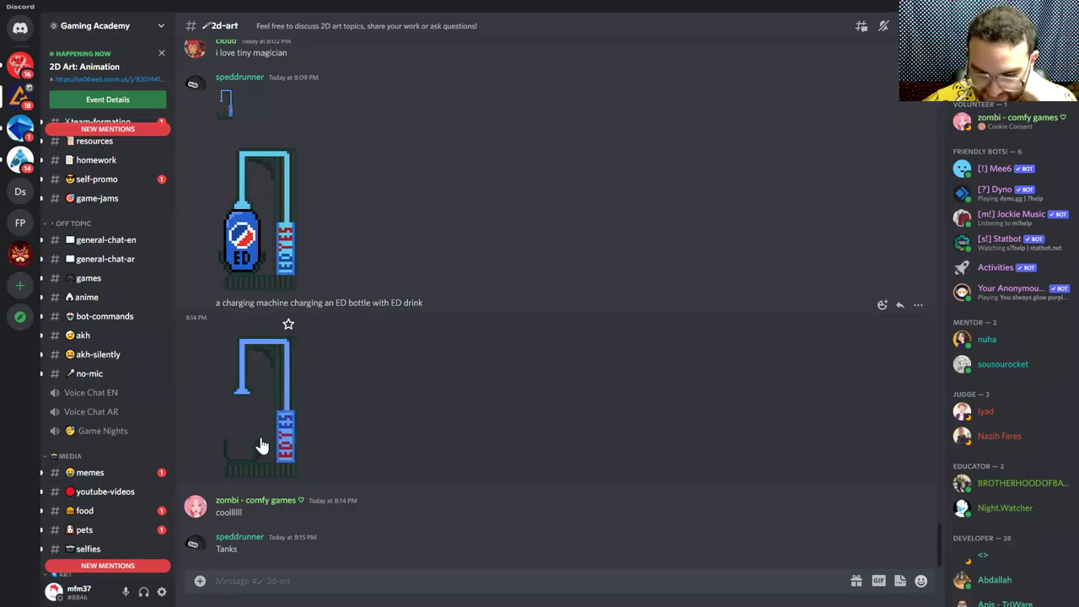
# Step: Save the GIF of the charging machine without the bottle to the Desktop as ChargingShit-export.gif
pyautogui.scroll(2, 261, 445)
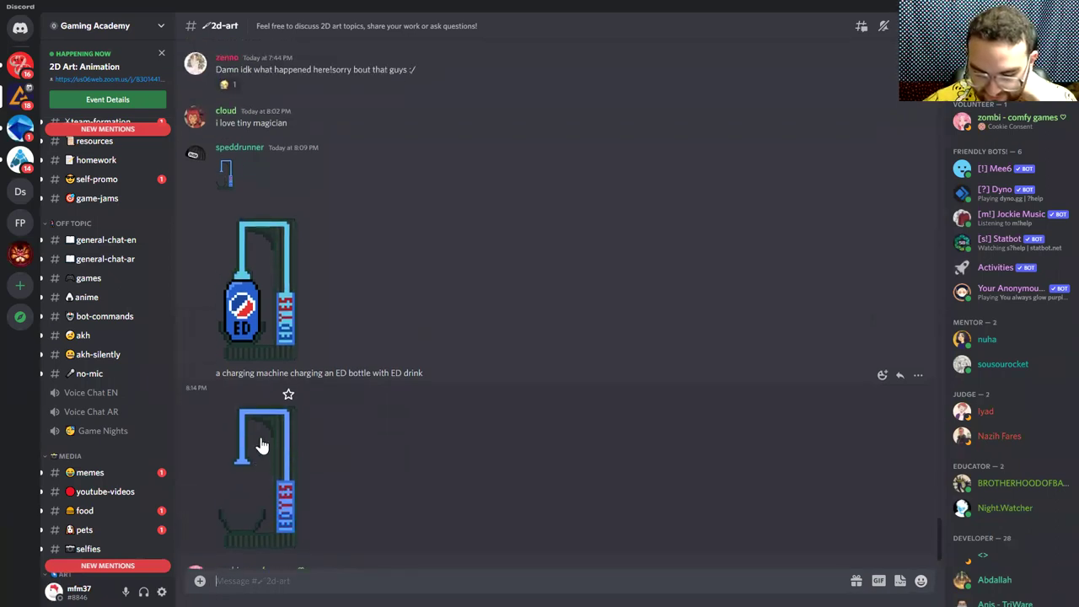
pyautogui.scroll(-2, 262, 445)
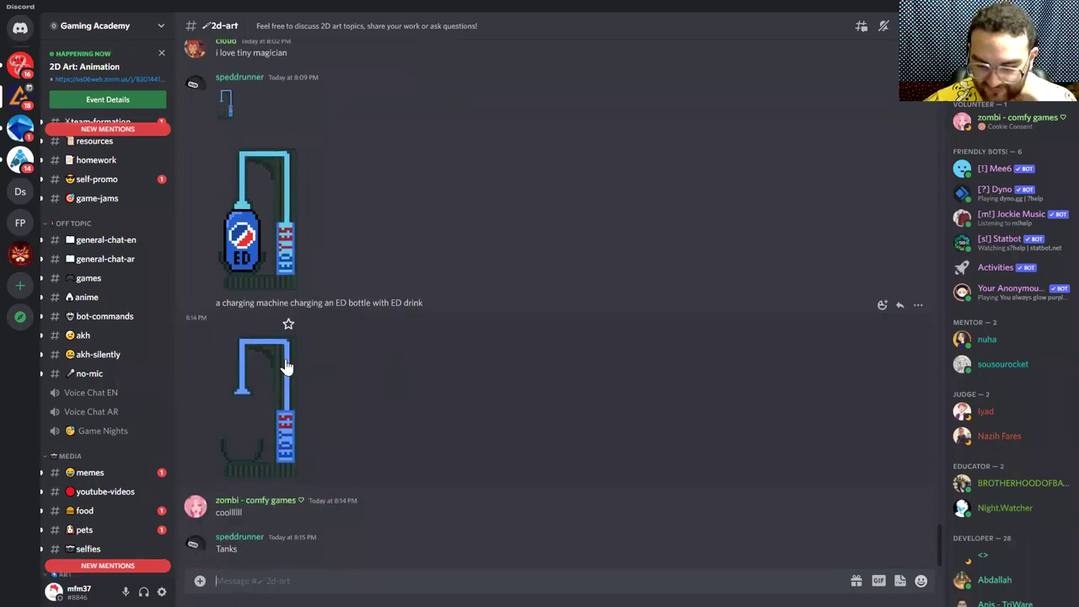
pyautogui.rightClick(261, 394)
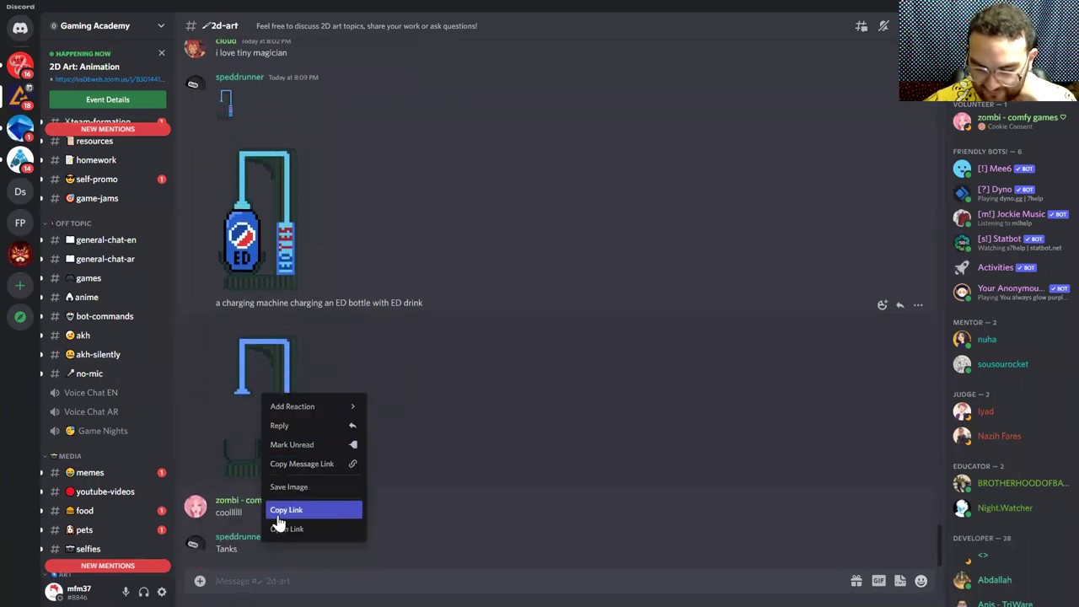
pyautogui.click(295, 488)
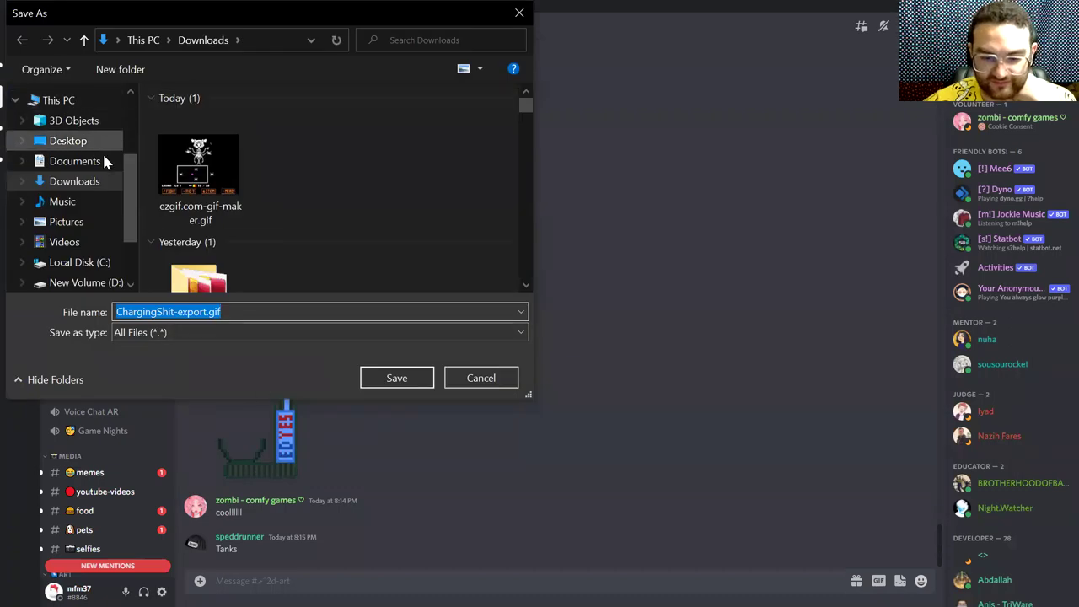
pyautogui.click(70, 145)
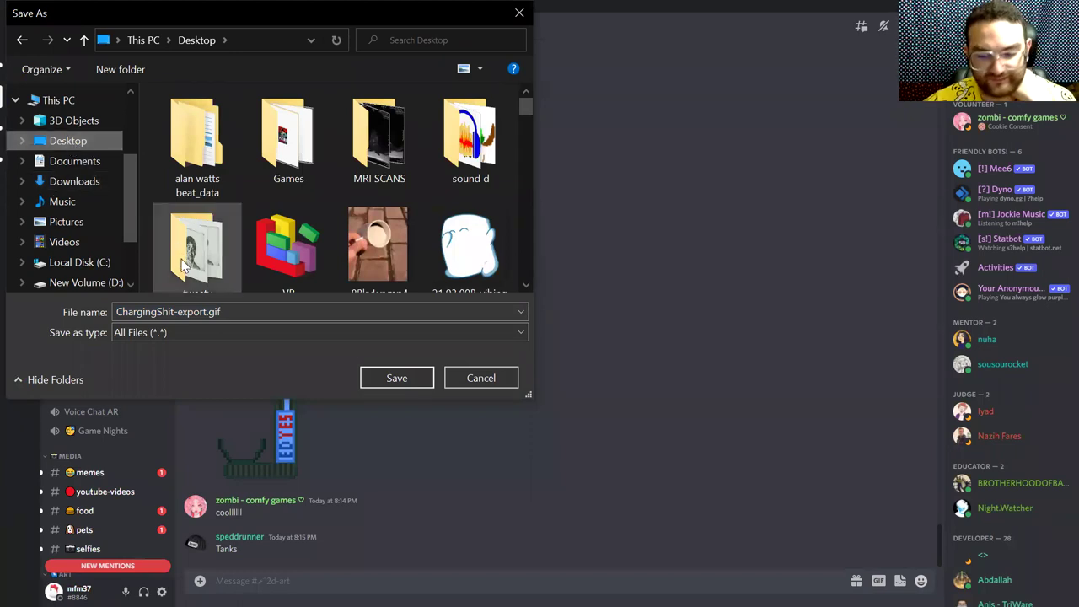
pyautogui.click(419, 379)
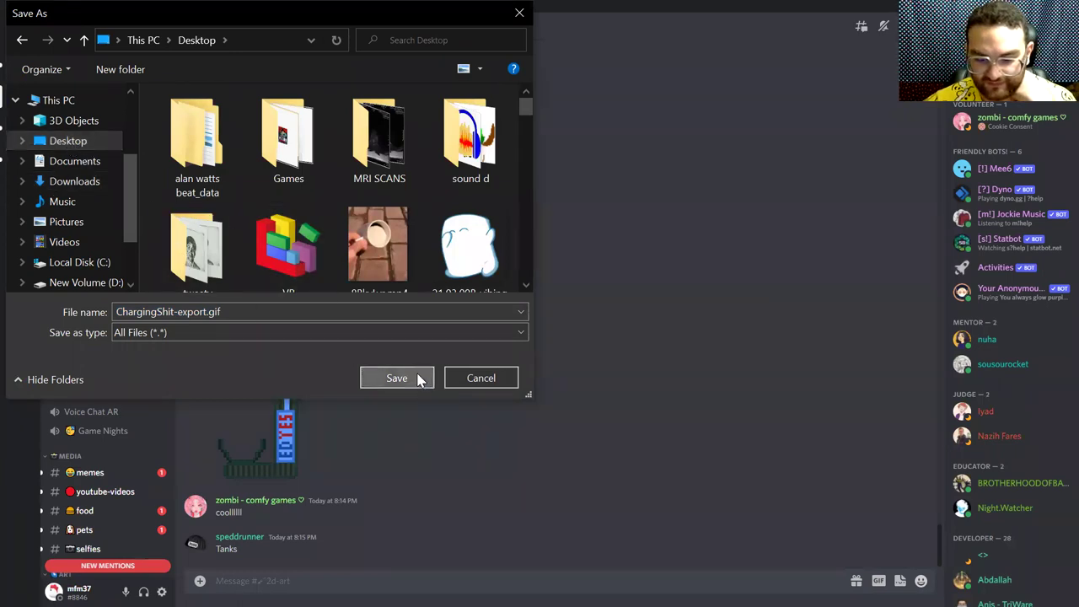
# Step: Save the GIF of the charging machine with the ED bottle to the Downloads folder as ChargingShit-export.gif
pyautogui.rightClick(266, 240)
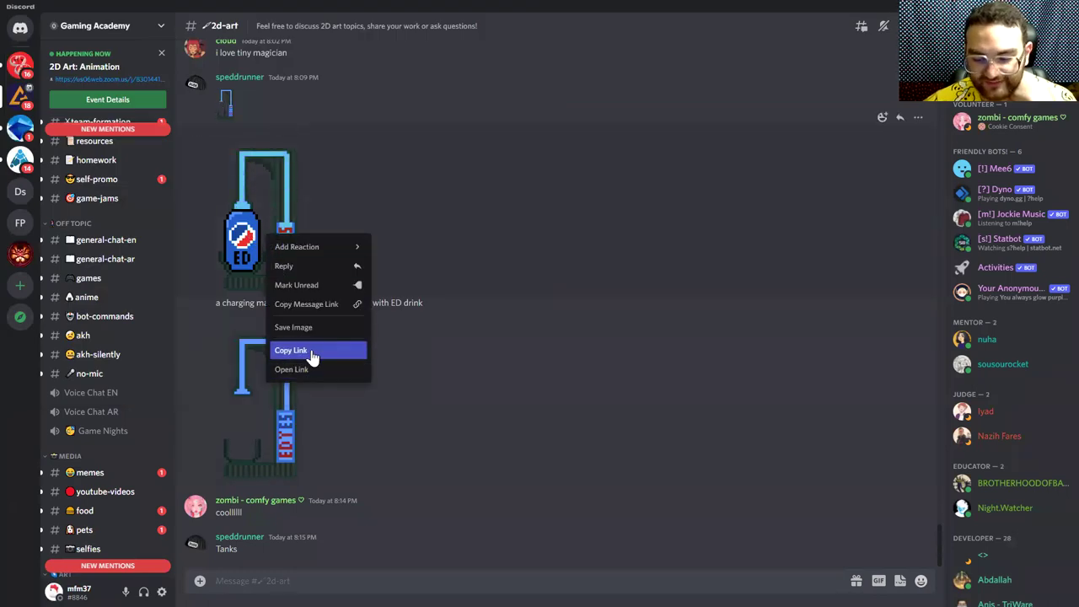
pyautogui.click(295, 327)
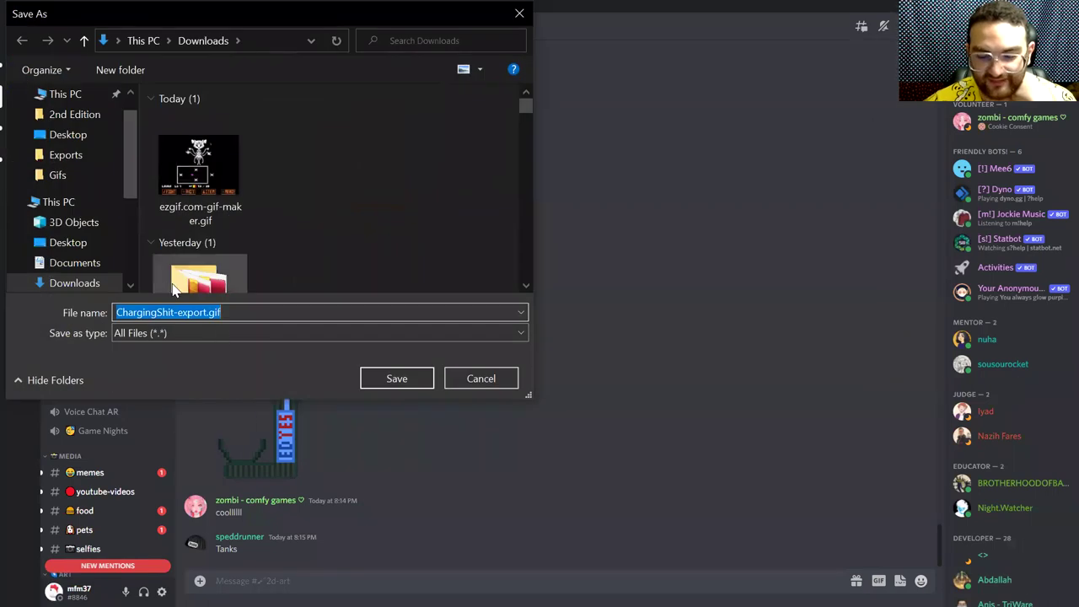
pyautogui.click(388, 382)
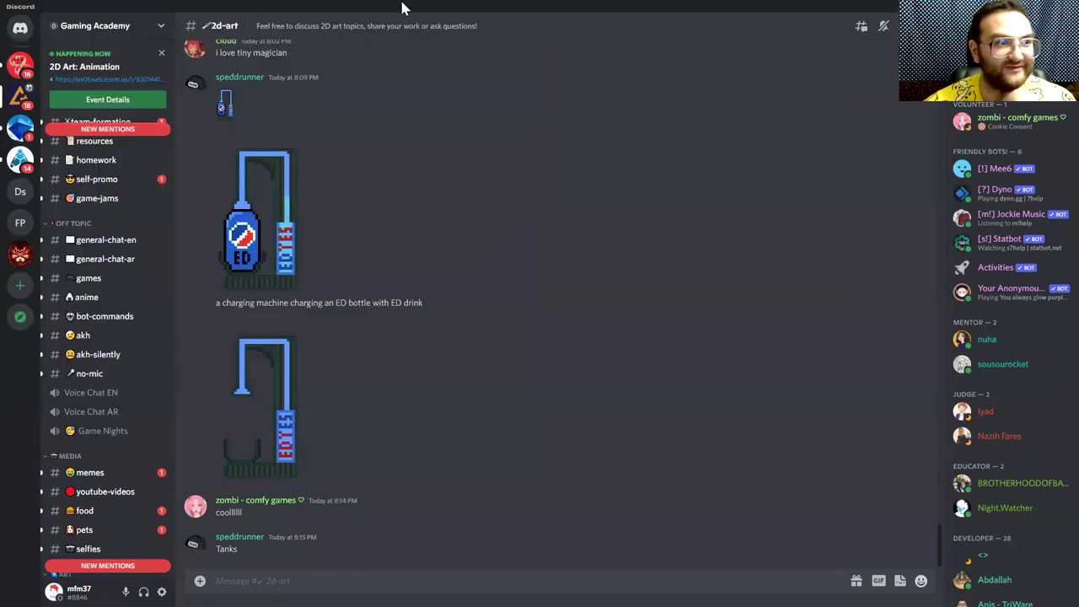
pyautogui.scroll(10, 385, 192)
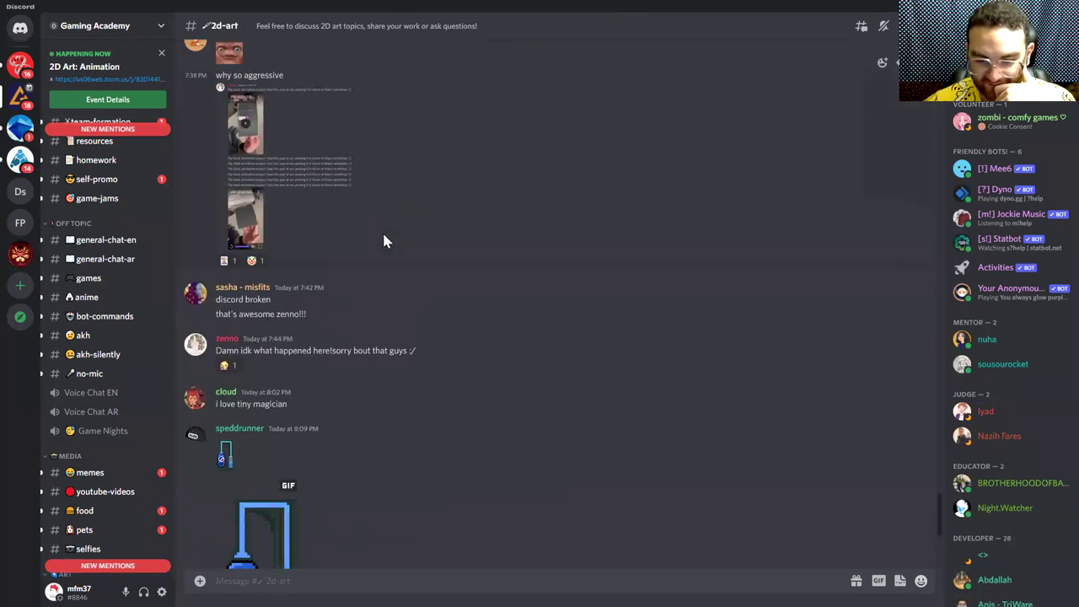
pyautogui.scroll(-10, 384, 243)
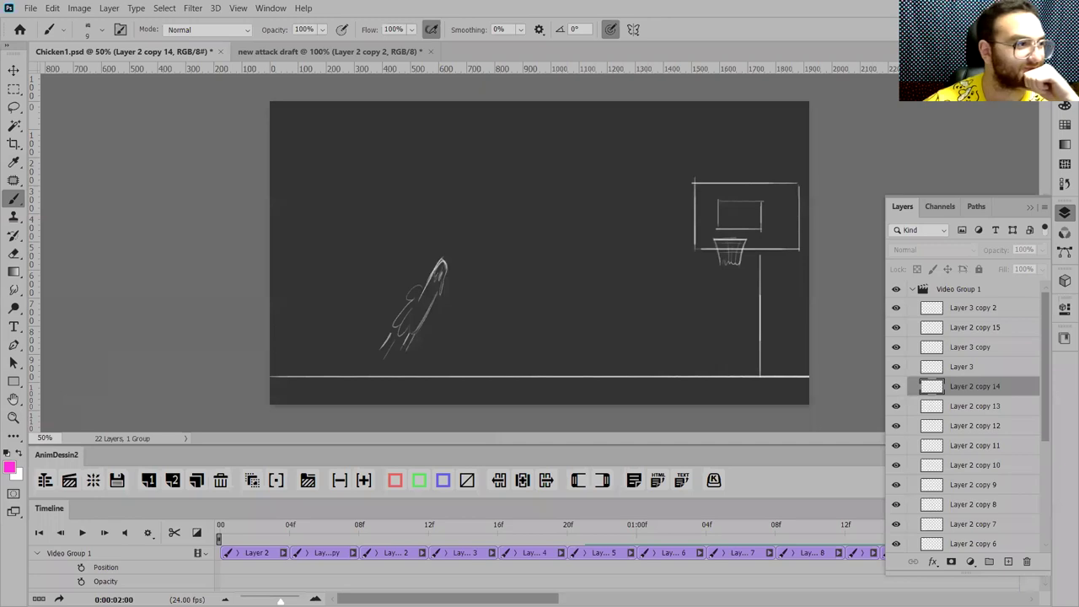
# Step: Switch to Photoshop and open ChargingShit-export.gif from the Desktop
pyautogui.click(34, 9)
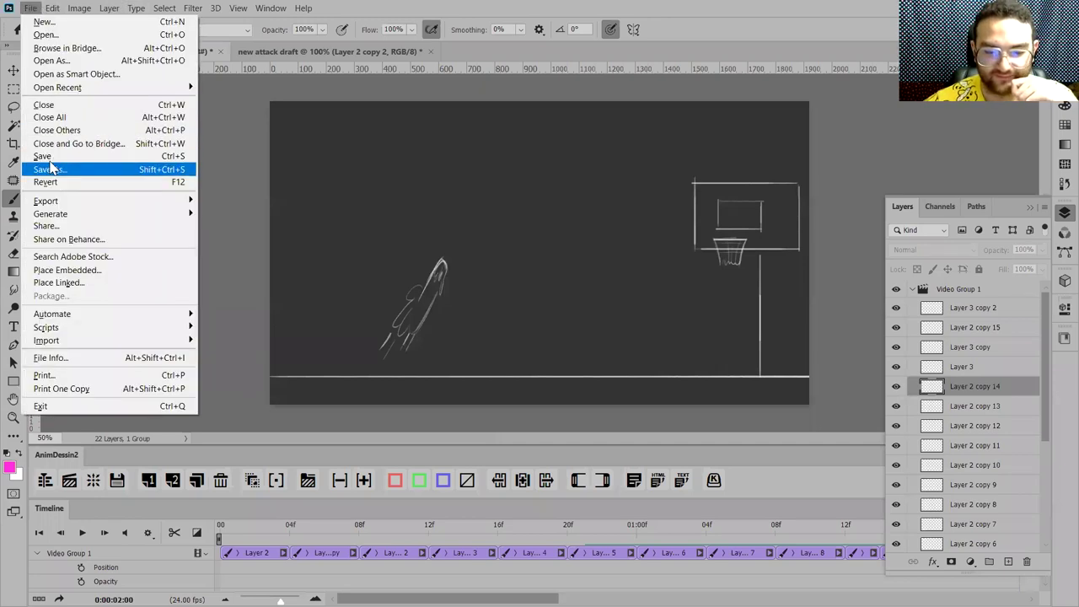
pyautogui.click(57, 34)
pyautogui.scroll(-10, 498, 236)
pyautogui.scroll(-5, 500, 236)
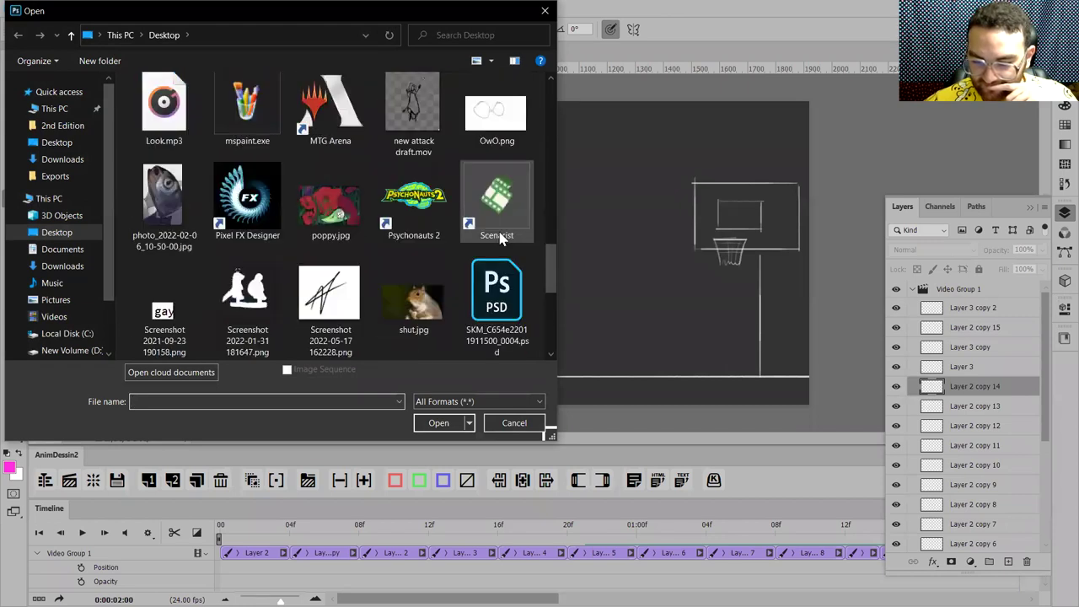
pyautogui.scroll(2, 454, 229)
pyautogui.scroll(5, 453, 226)
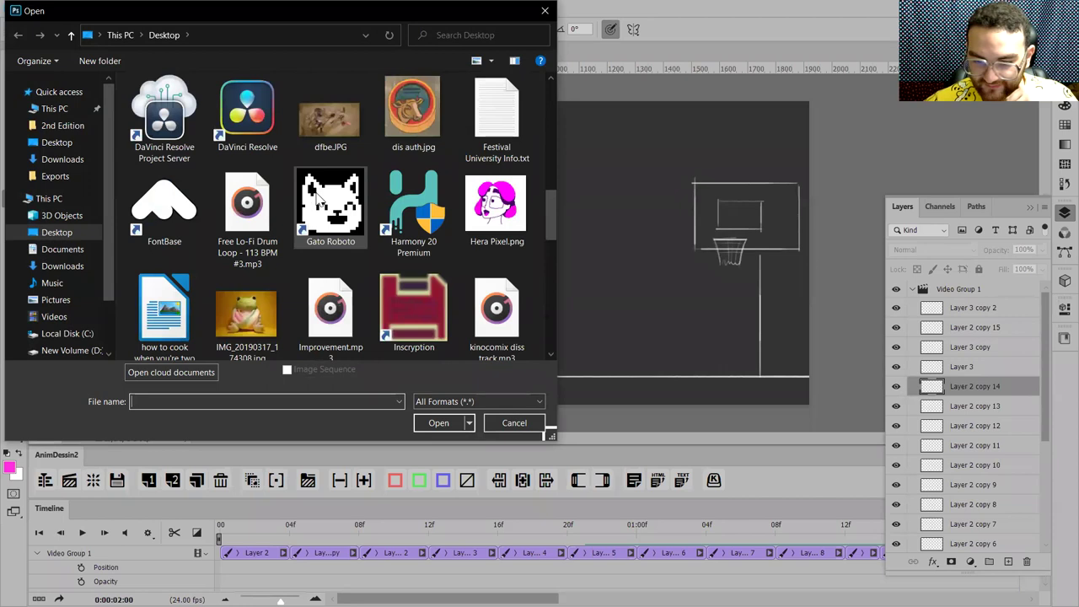
pyautogui.scroll(2, 319, 198)
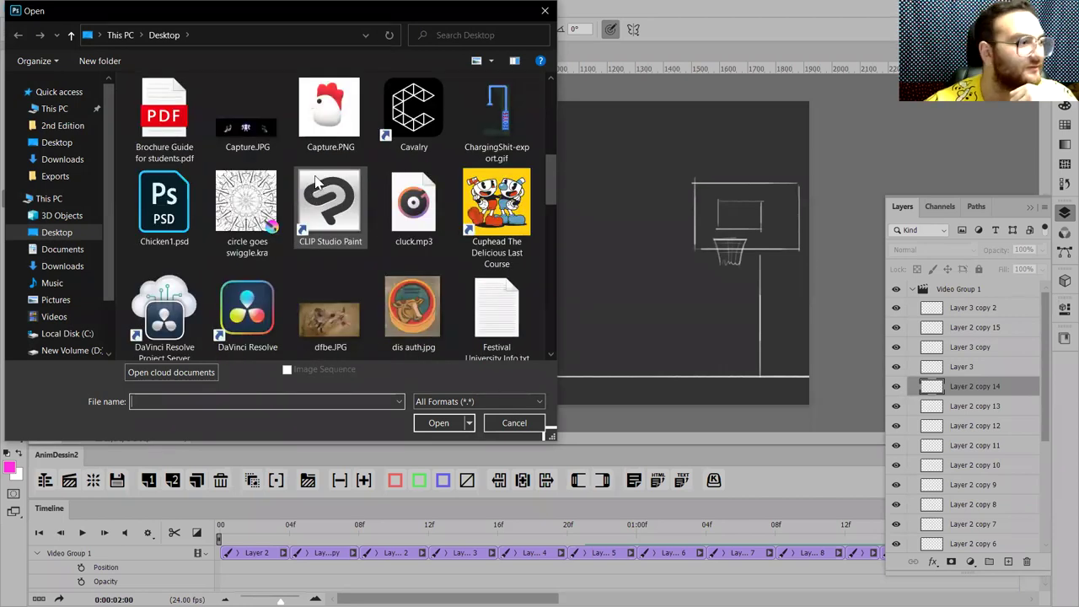
pyautogui.click(319, 187)
pyautogui.press('c')
pyautogui.press('c')
pyautogui.press('c')
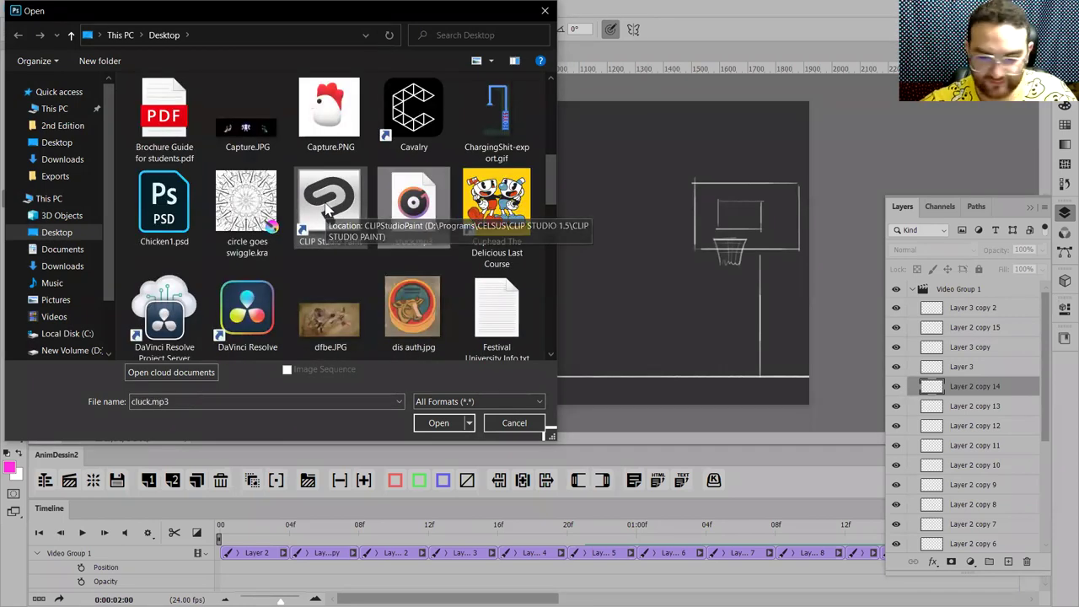
pyautogui.press('c')
pyautogui.press('c')
pyautogui.press('c')
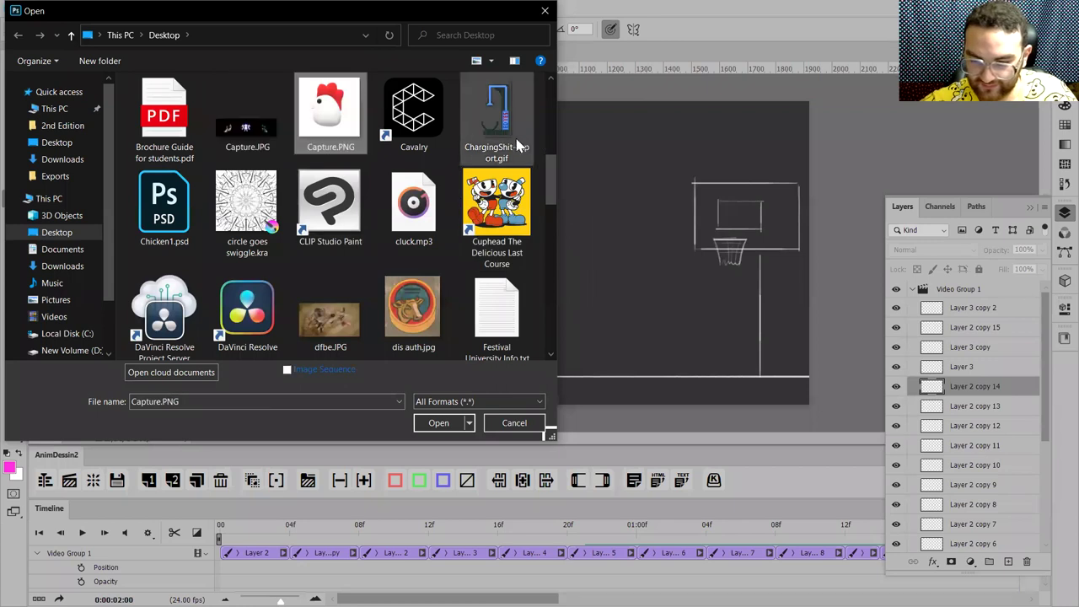
pyautogui.press('Return')
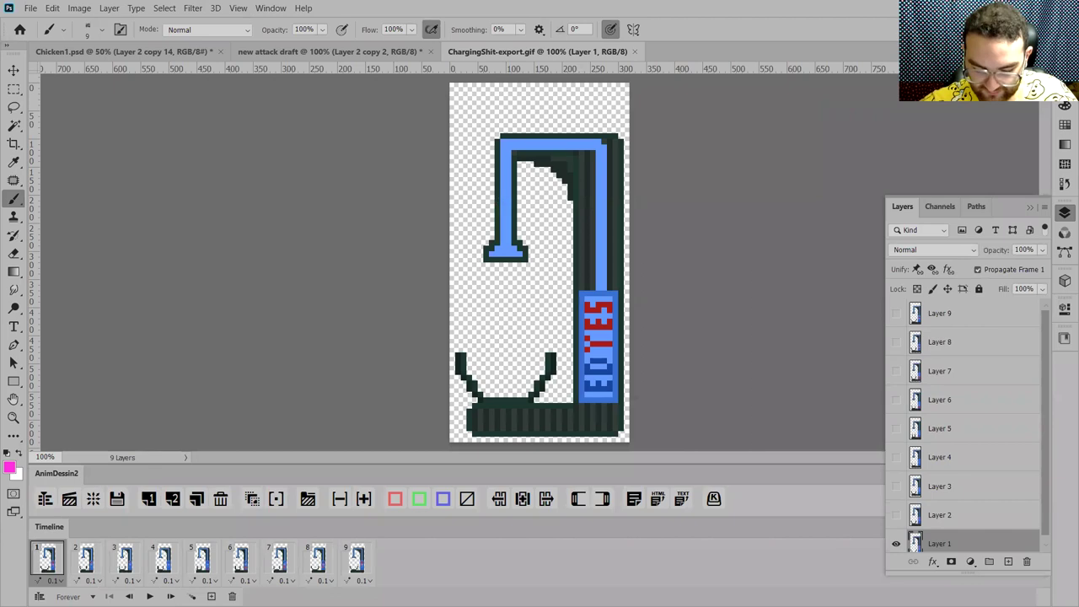
# Step: Play the charging machine's frame animation to review it, and close the GIF document
pyautogui.click(149, 596)
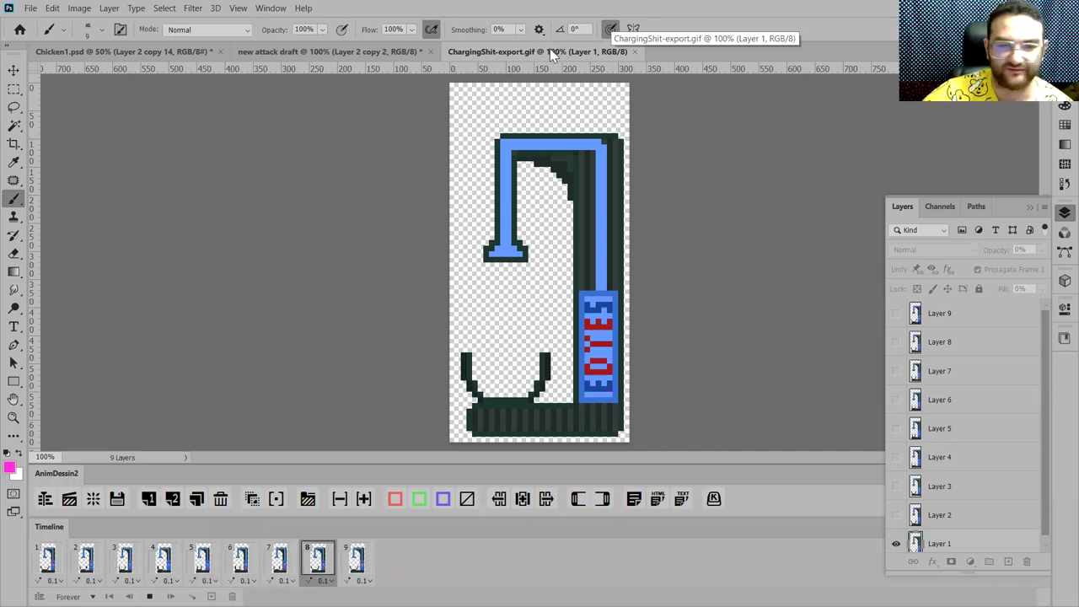
pyautogui.click(634, 52)
pyautogui.press('Return')
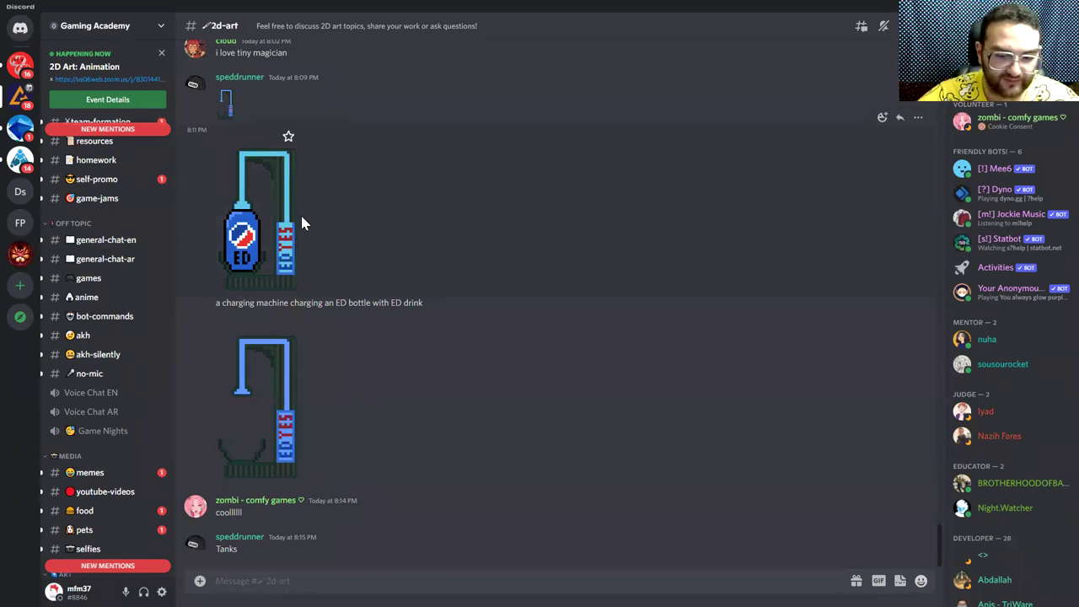
# Step: Save the ED bottle GIF from Discord's 2d-art channel to the Desktop, replacing the existing ChargingShit-export.gif
pyautogui.rightClick(263, 192)
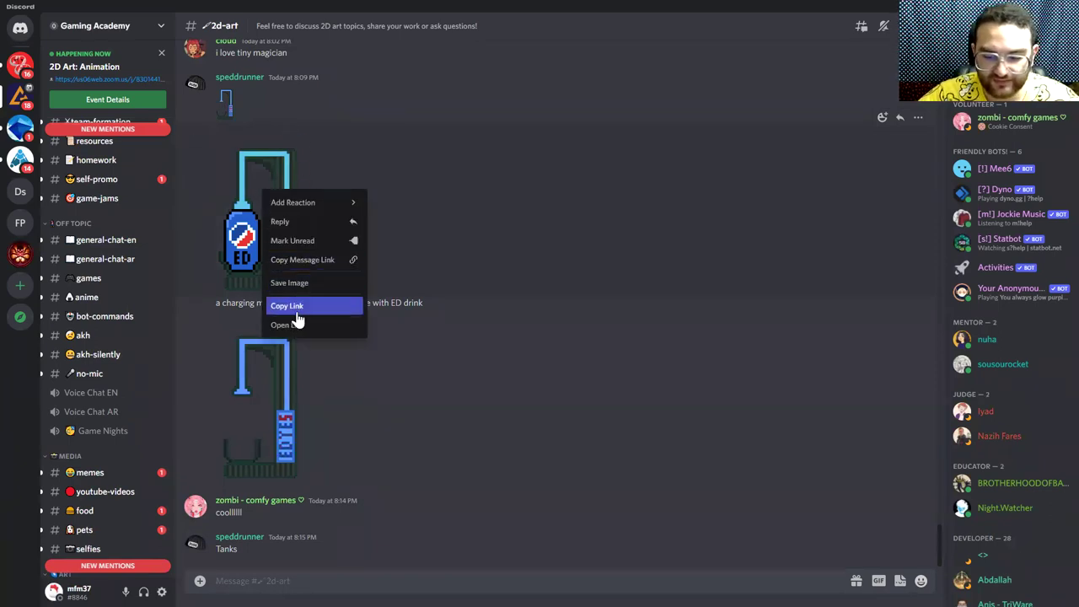
pyautogui.click(299, 283)
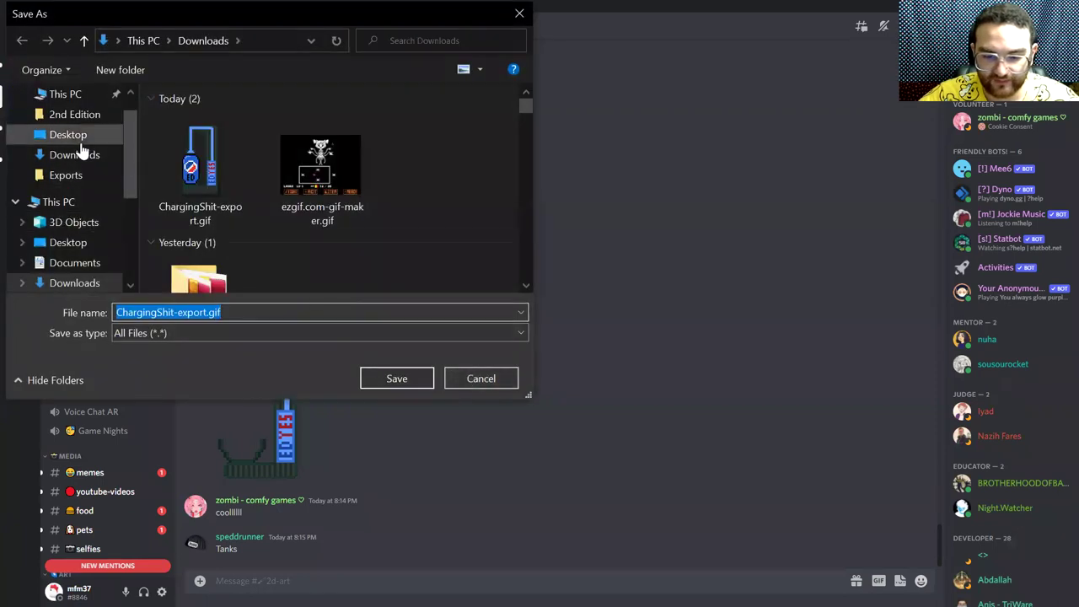
pyautogui.click(33, 135)
pyautogui.click(397, 378)
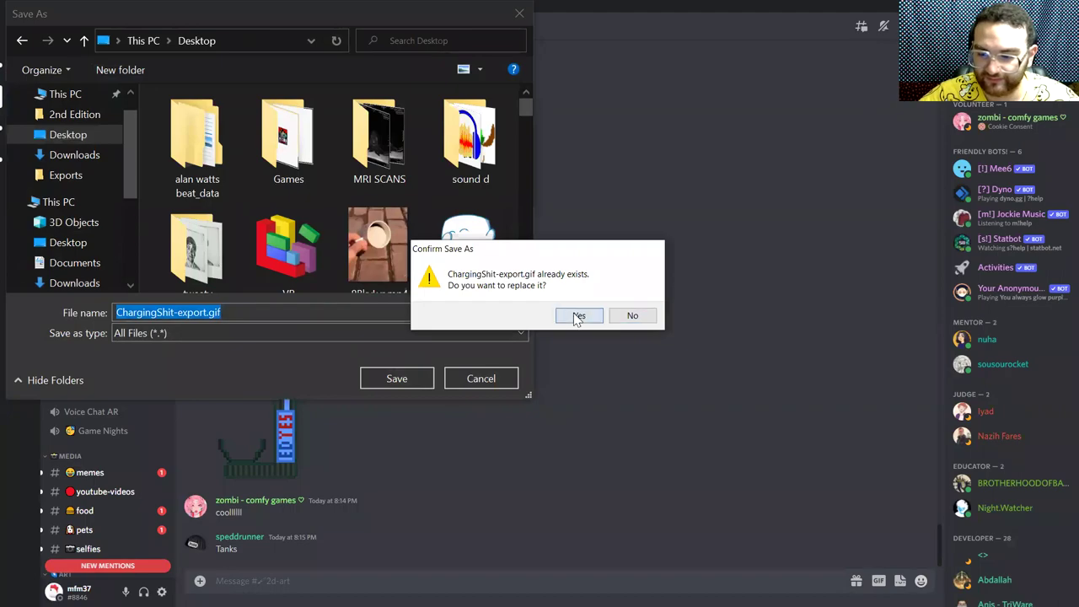
pyautogui.click(579, 313)
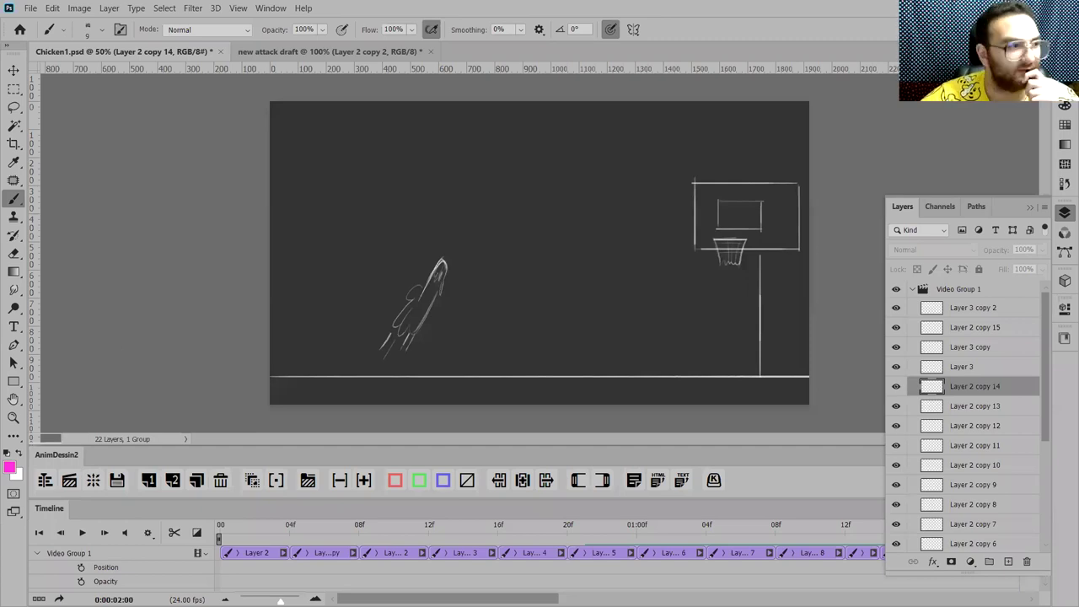
pyautogui.click(30, 9)
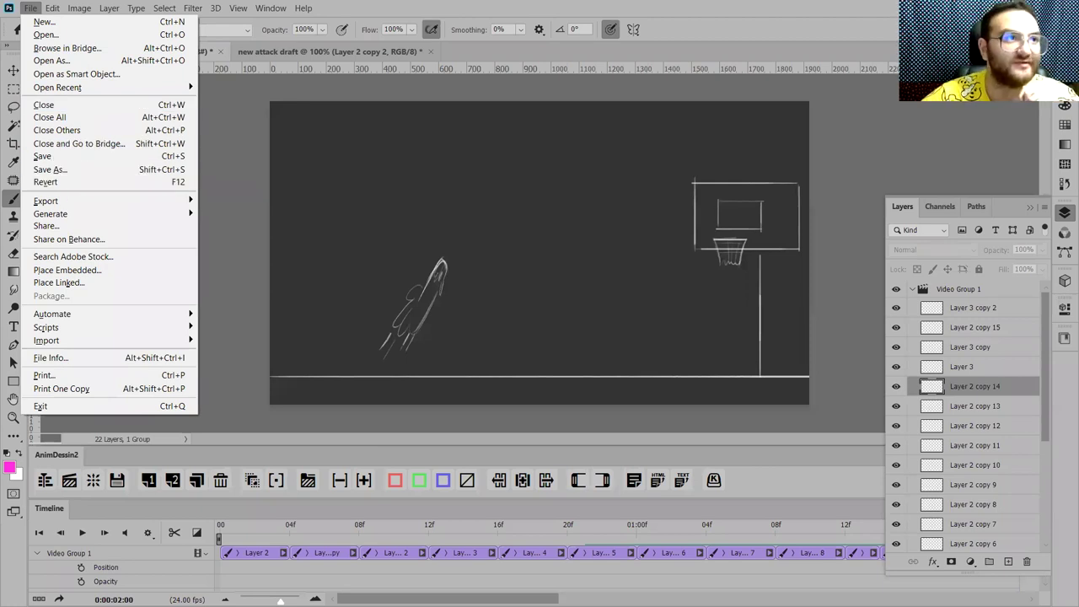
pyautogui.press('Escape')
pyautogui.press('Escape')
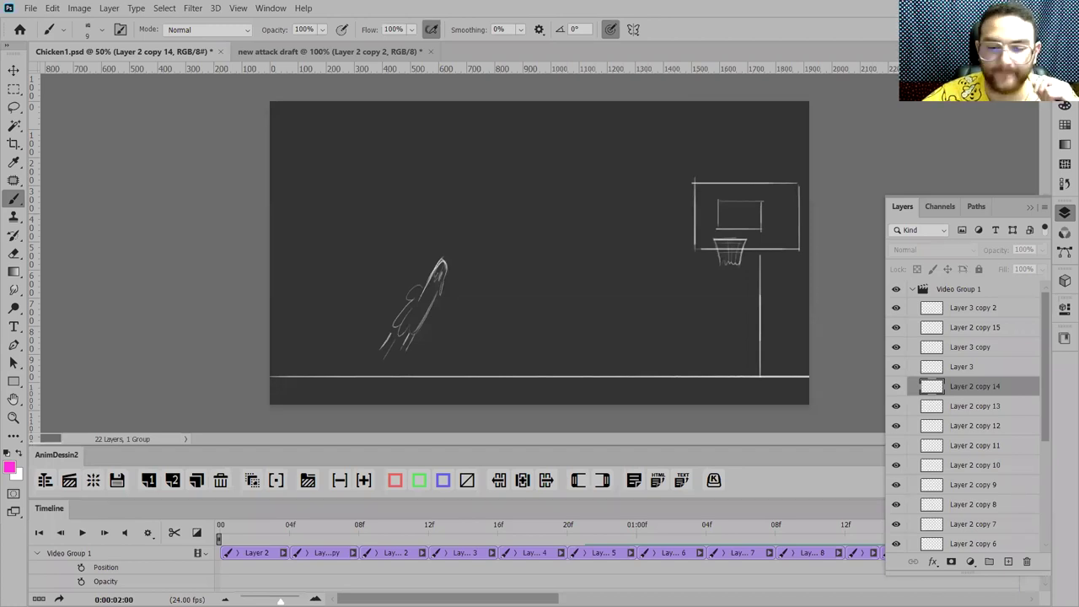
# Step: Open the replaced ChargingShit-export.gif showing the ED bottle from the Desktop in Photoshop
pyautogui.click(32, 9)
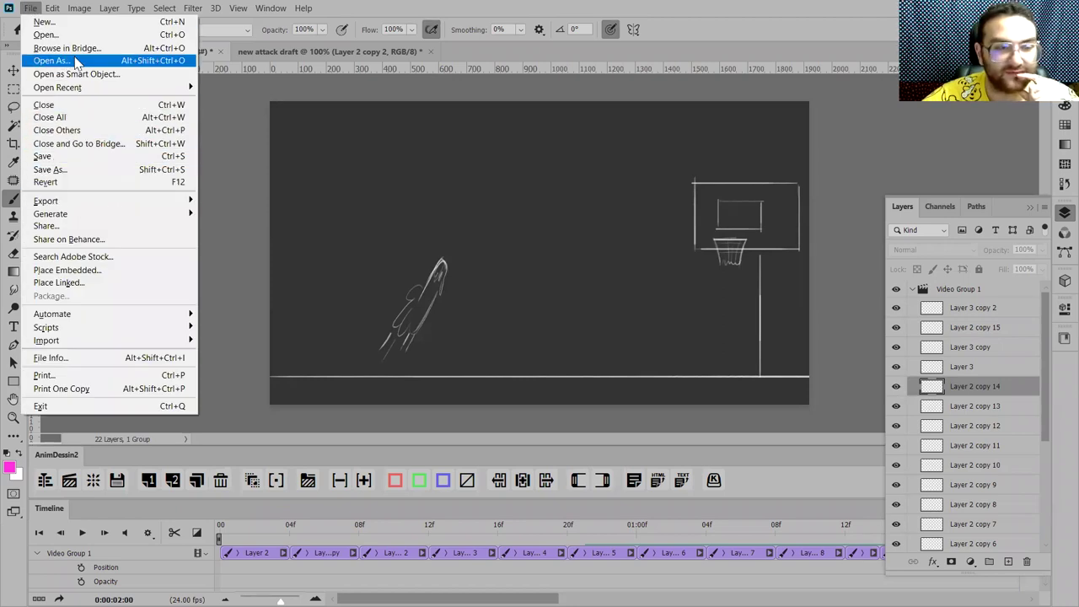
pyautogui.click(49, 34)
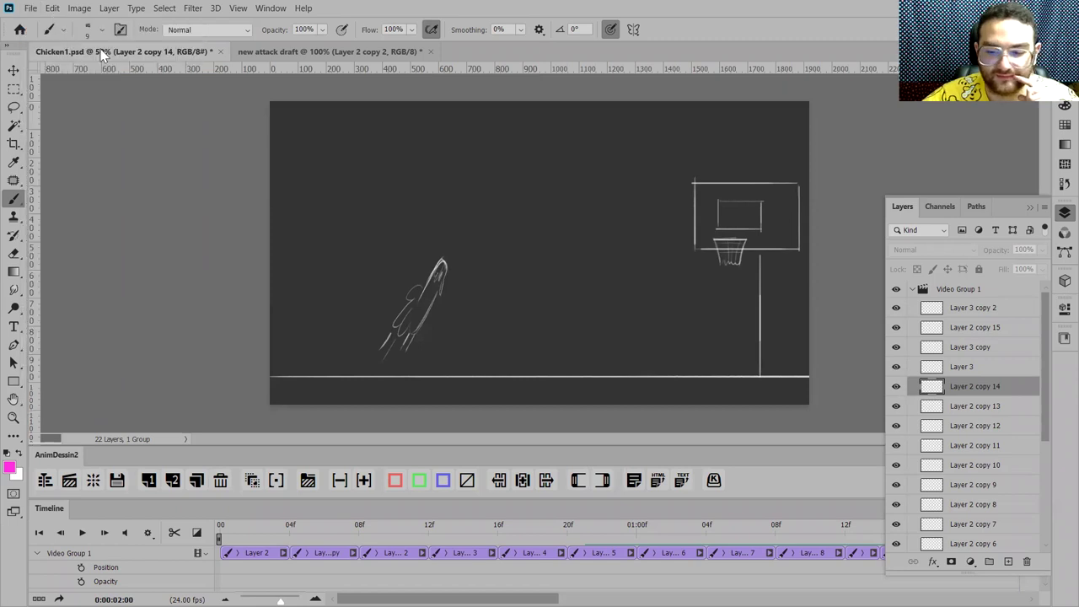
pyautogui.scroll(-3, 478, 290)
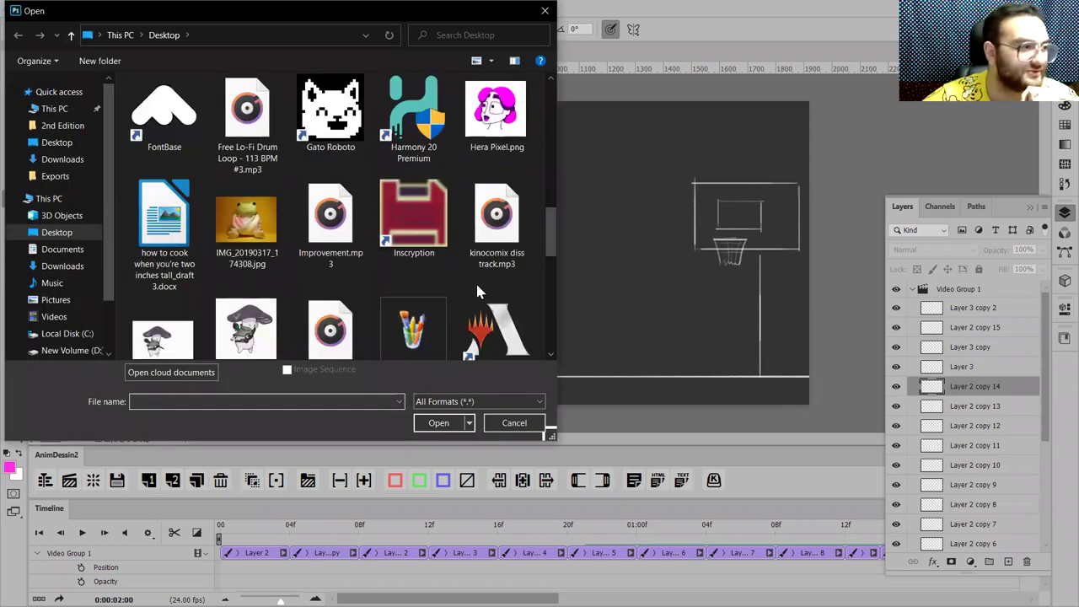
pyautogui.click(438, 221)
pyautogui.press('c')
pyautogui.press('c')
pyautogui.press('c')
pyautogui.press('c')
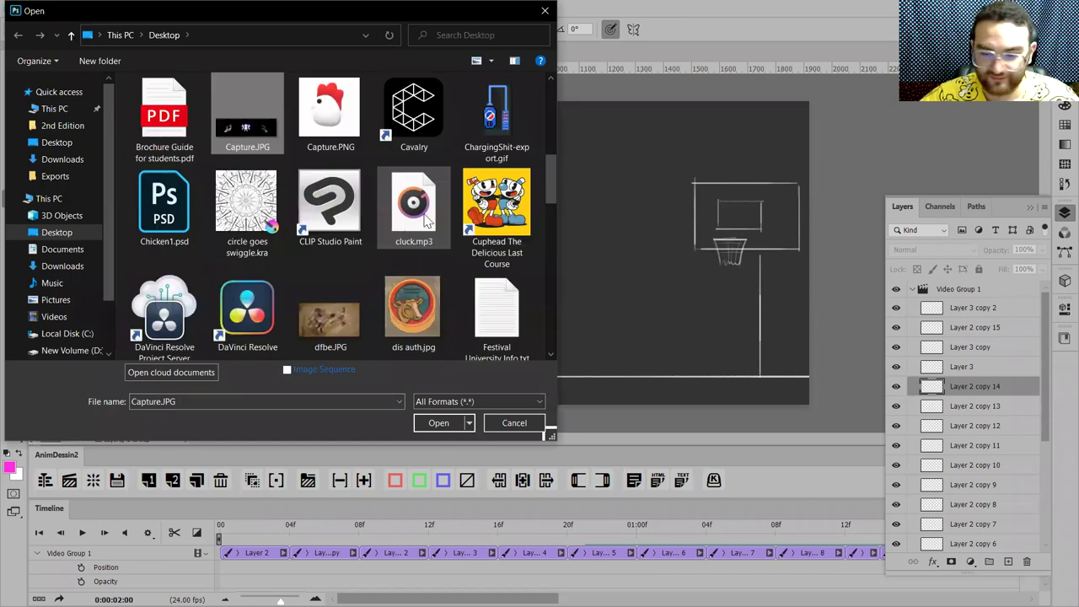
pyautogui.press('c')
pyautogui.doubleClick(513, 91)
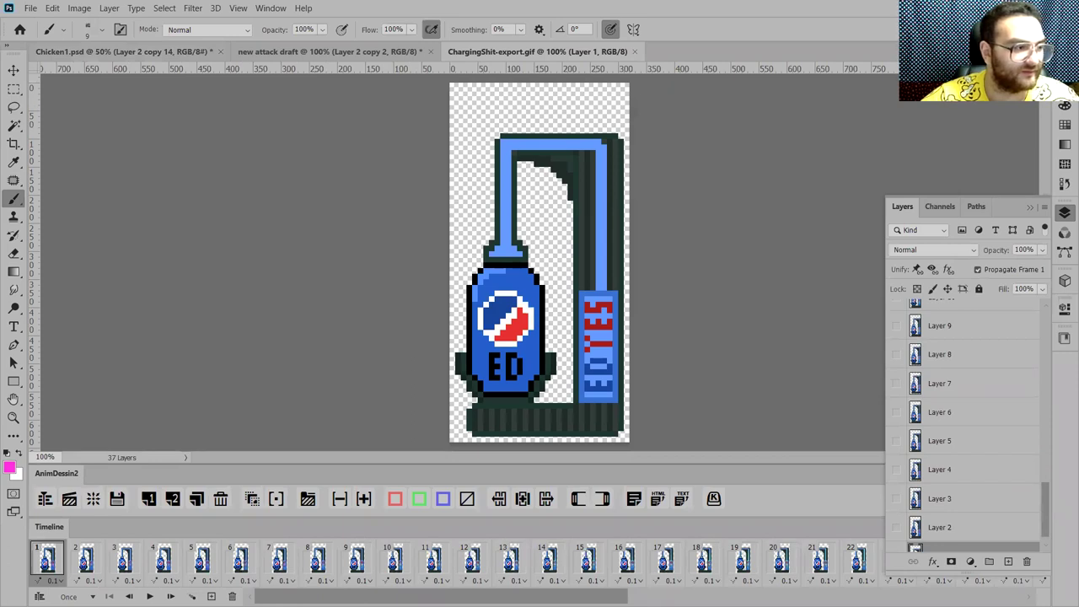
# Step: Open Kinoko_Attack.gif and Kinoko_Run.gif together from the Desktop
pyautogui.click(31, 8)
pyautogui.click(46, 34)
pyautogui.scroll(-2, 393, 237)
pyautogui.click(392, 226)
pyautogui.scroll(-5, 421, 210)
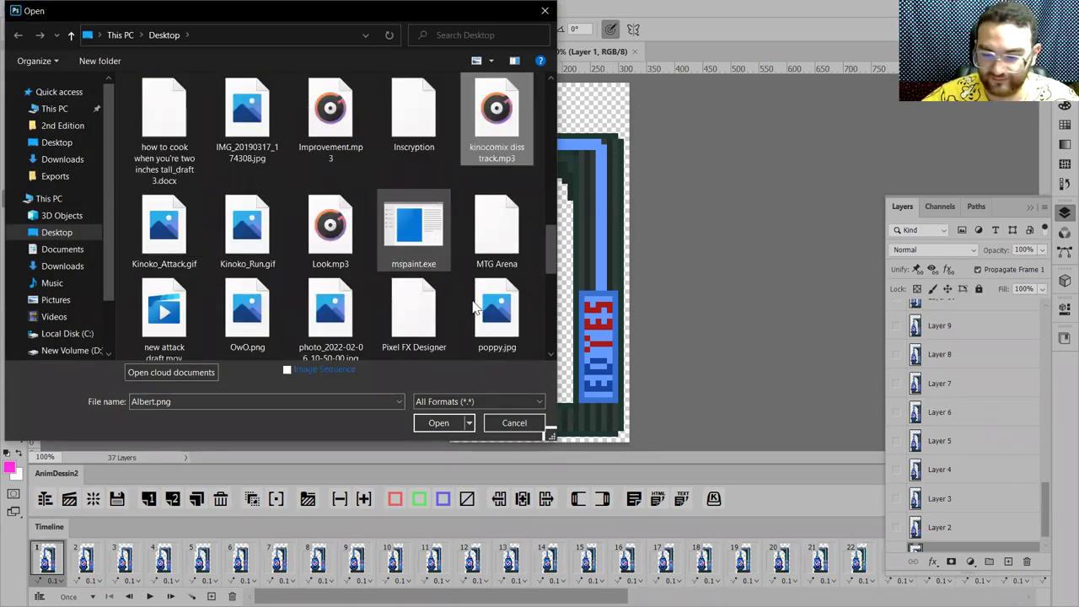
pyautogui.write('kinoko')
pyautogui.click(247, 226)
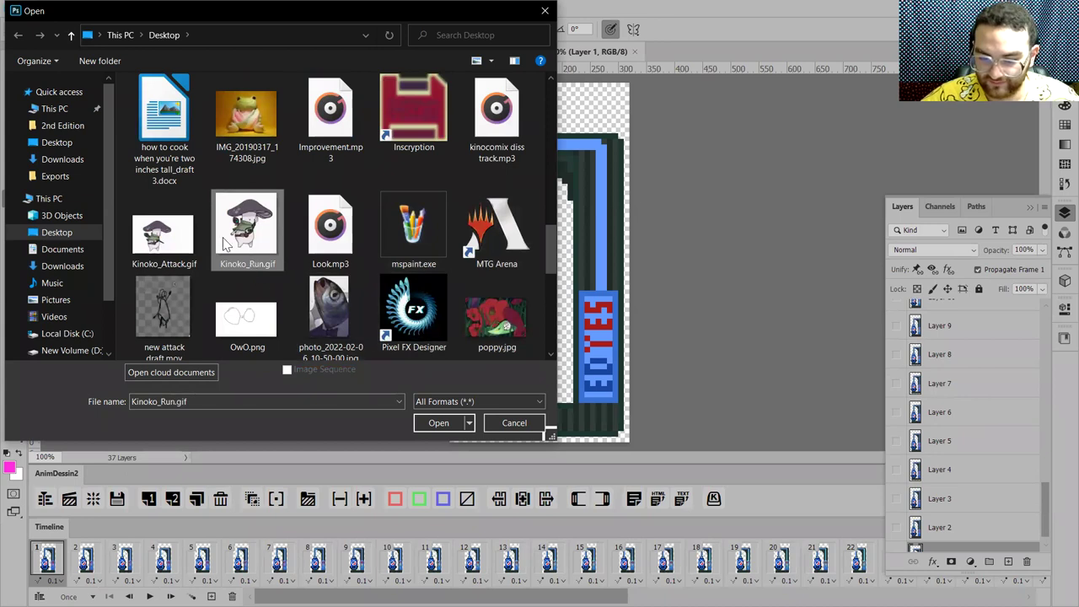
pyautogui.keyDown('ctrl'); pyautogui.click(164, 230); pyautogui.keyUp('ctrl')
pyautogui.click(435, 423)
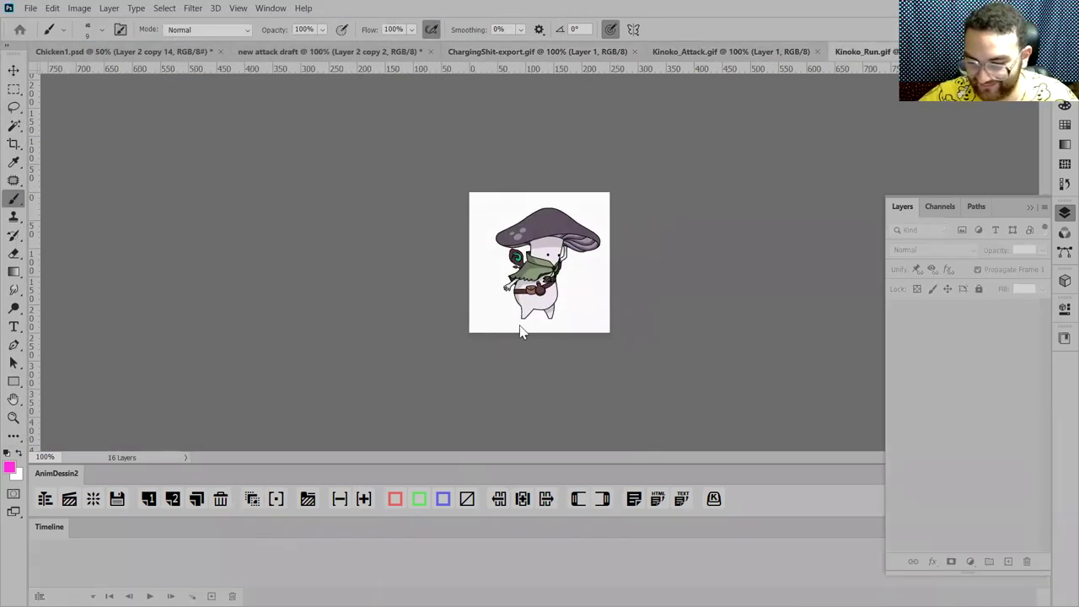
pyautogui.scroll(3, 619, 258)
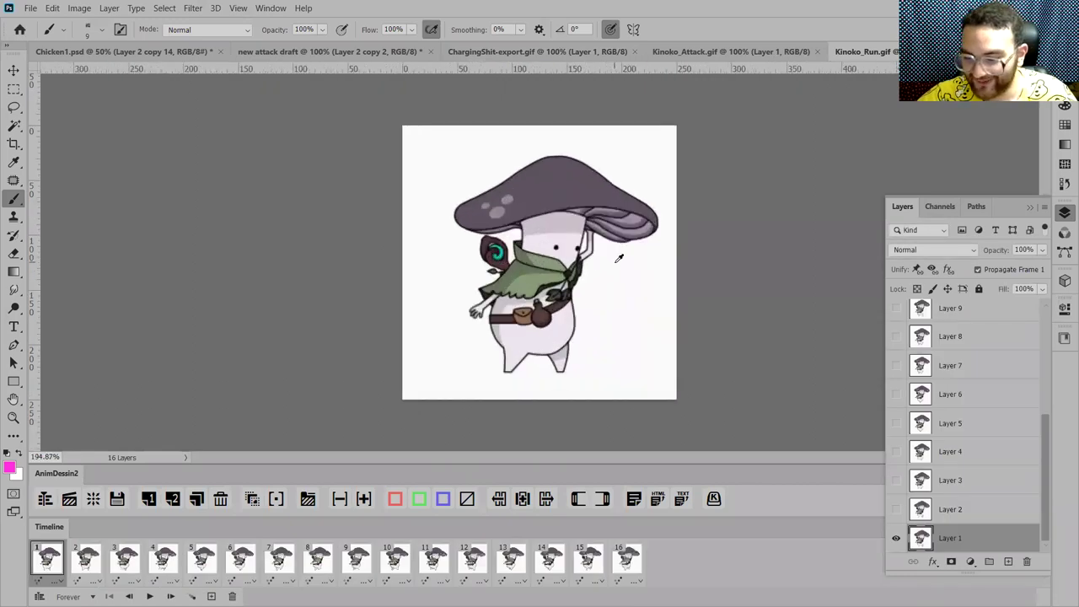
# Step: Play the Kinoko_Run.gif frame animation enlarged to review the mushroom character's run cycle
pyautogui.scroll(1, 619, 258)
pyautogui.click(732, 52)
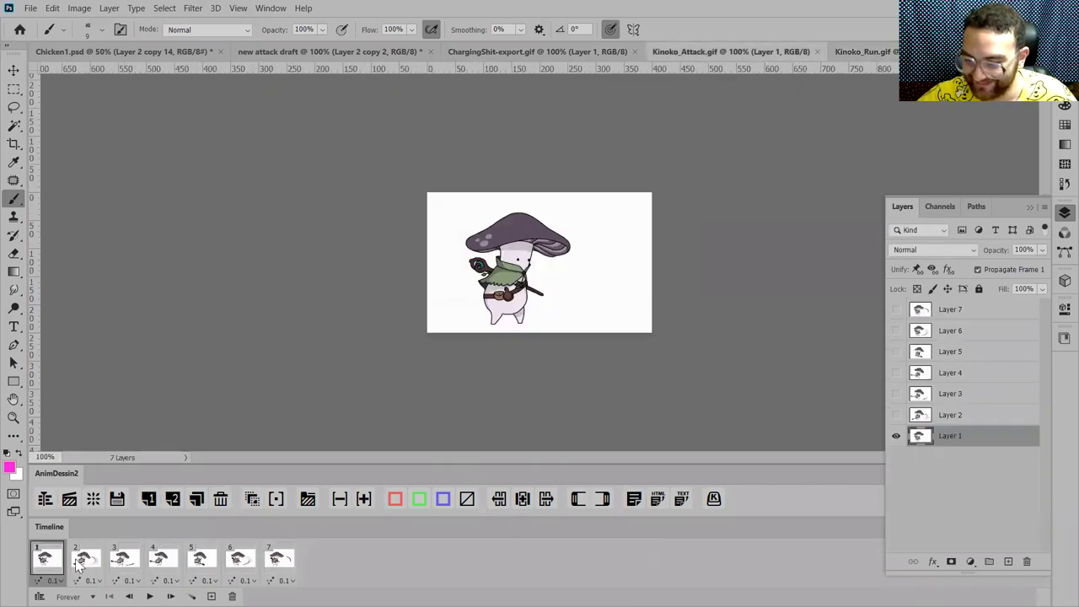
pyautogui.click(839, 53)
pyautogui.scroll(2, 539, 261)
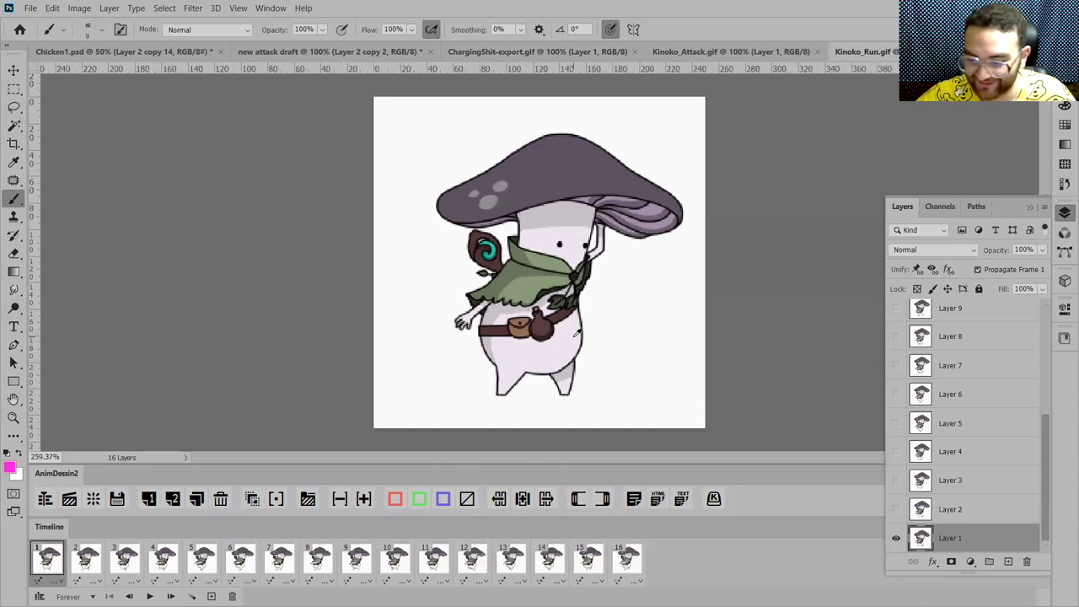
pyautogui.press('space')
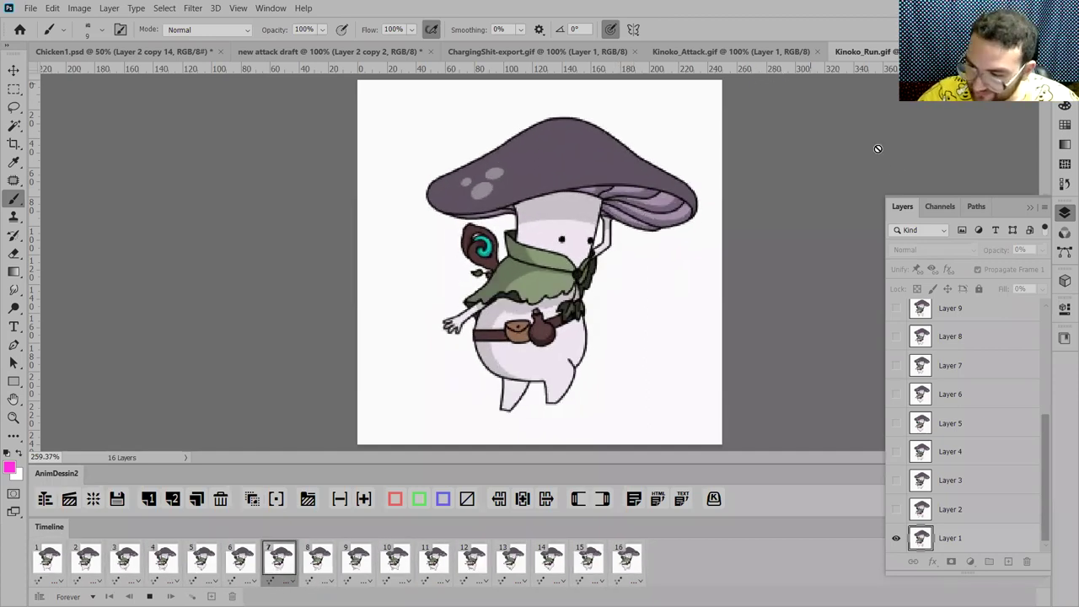
# Step: Place a horizontal guide at the top of the mushroom cap and replay the run cycle to check its vertical movement
pyautogui.moveTo(687, 71); pyautogui.dragTo(695, 119)
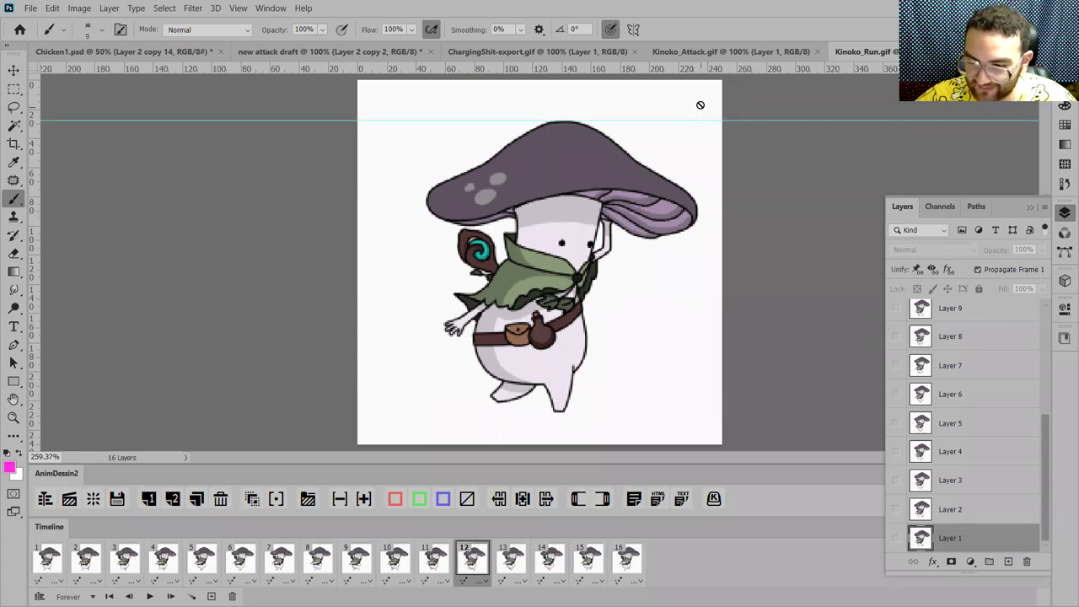
pyautogui.hotkey('ctrl', '+')
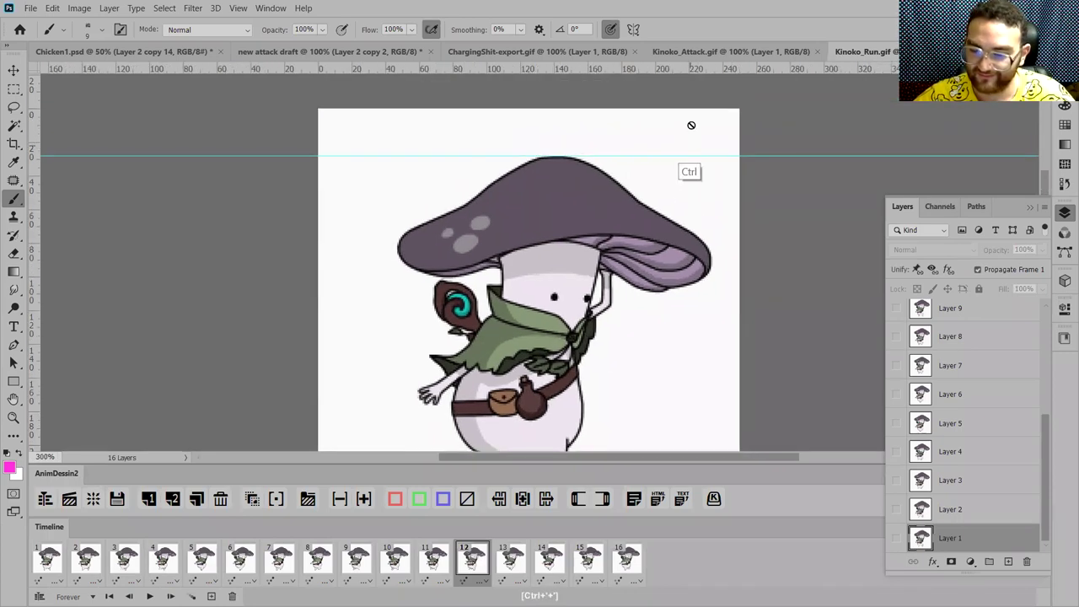
pyautogui.hotkey('ctrl', '+')
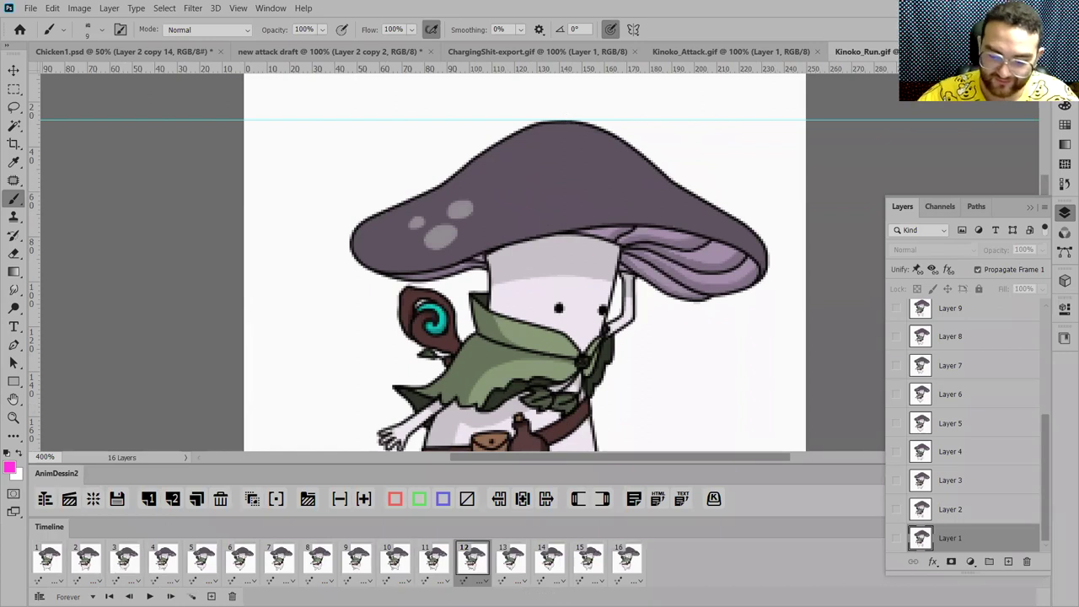
pyautogui.click(150, 596)
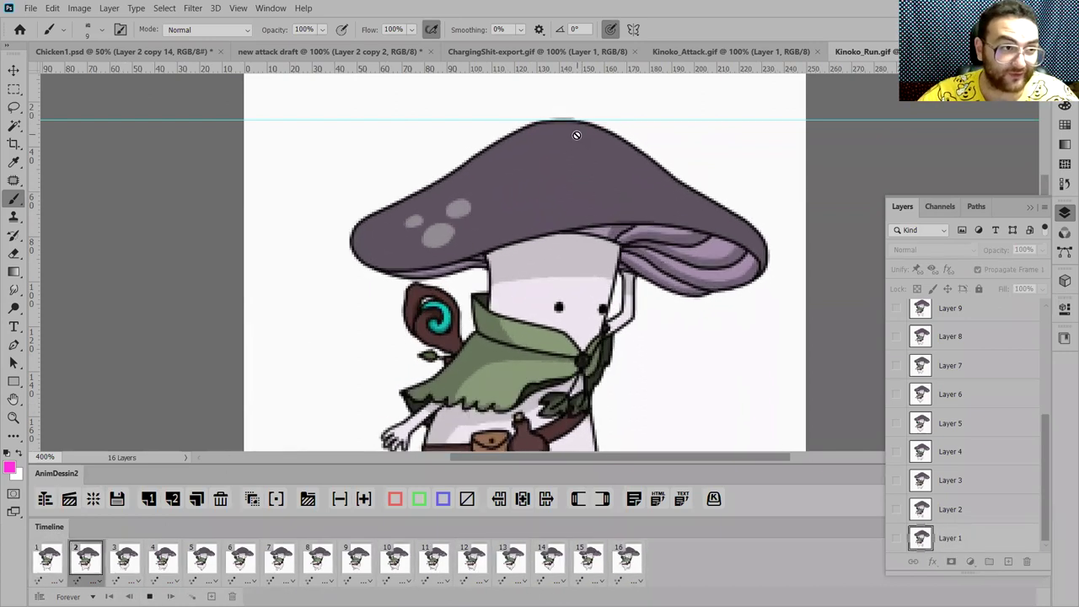
# Step: Stop the run animation and remove the horizontal guide from Kinoko_Run.gif using the Move tool
pyautogui.hotkey('ctrl', '-')
pyautogui.hotkey('ctrl', '-')
pyautogui.click(14, 71)
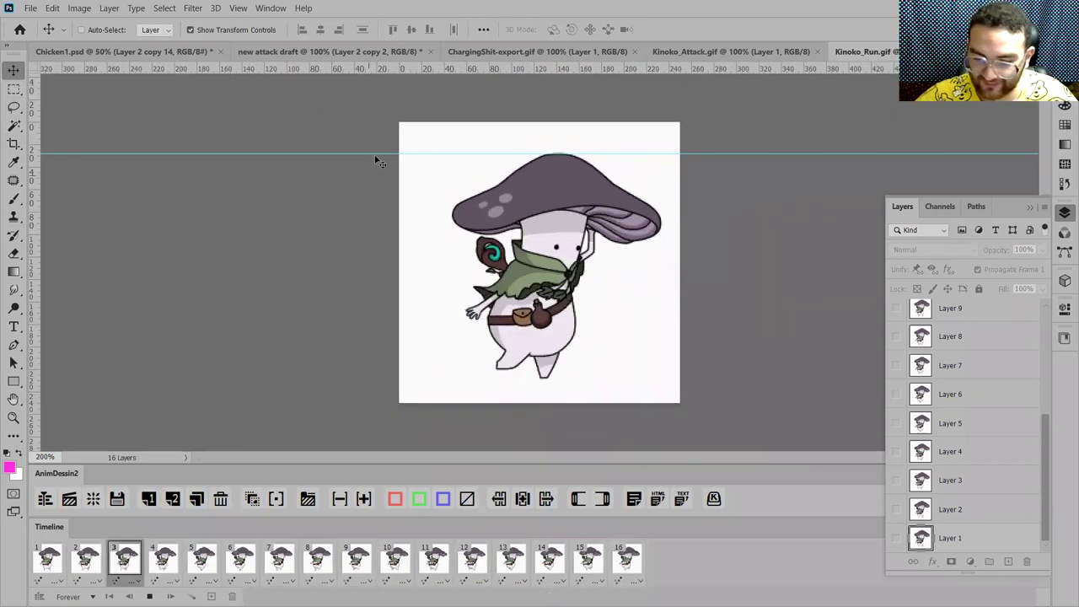
pyautogui.press('space')
pyautogui.moveTo(379, 154); pyautogui.dragTo(402, 52)
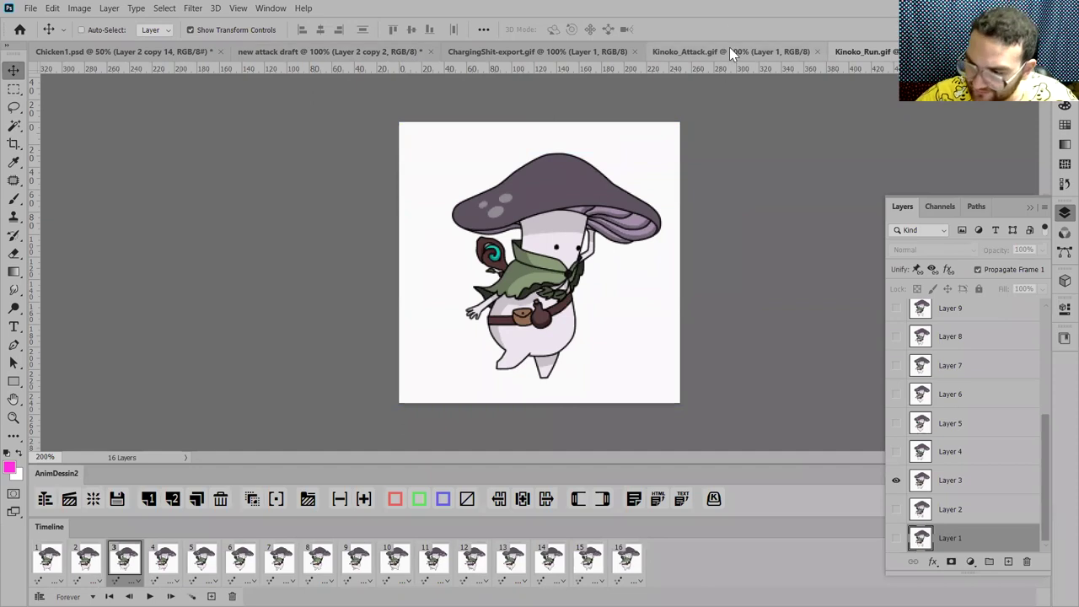
# Step: Play the Kinoko_Attack.gif frame animation, pause it, and resume playback to review the staff attack
pyautogui.click(730, 51)
pyautogui.click(149, 596)
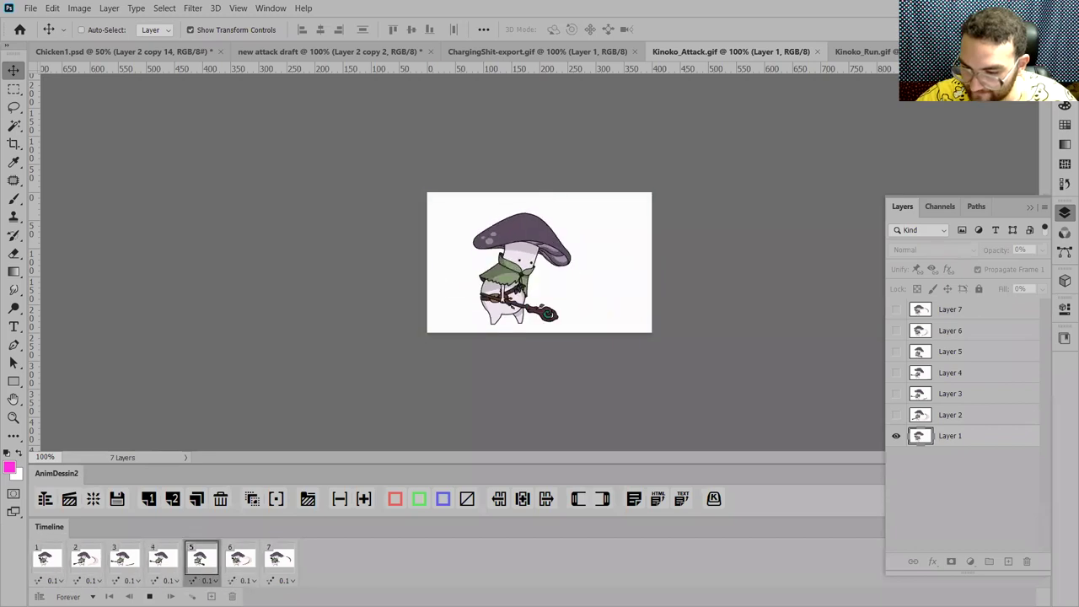
pyautogui.press('space')
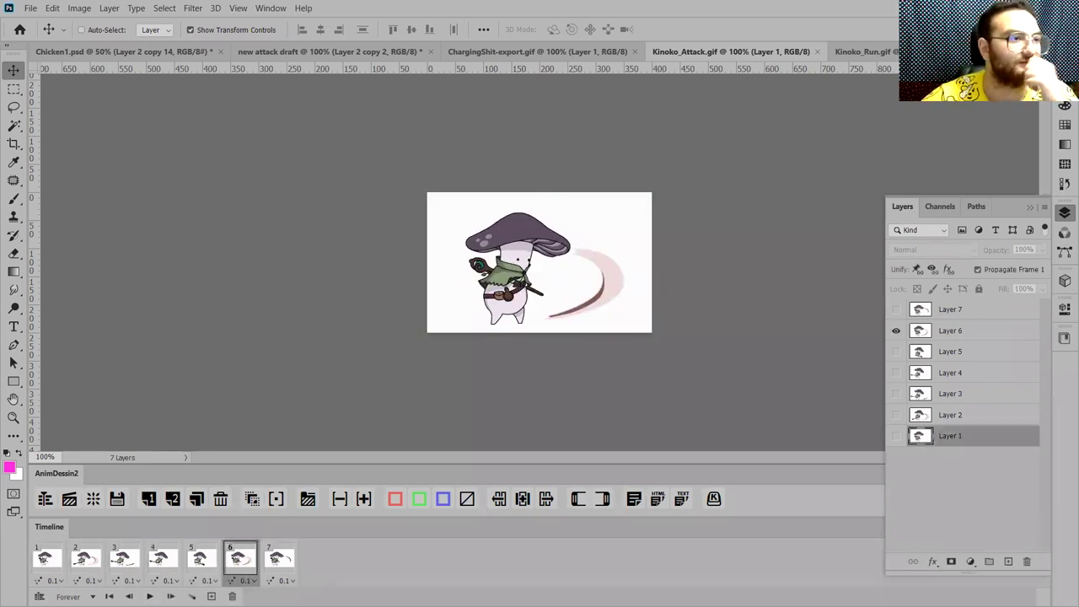
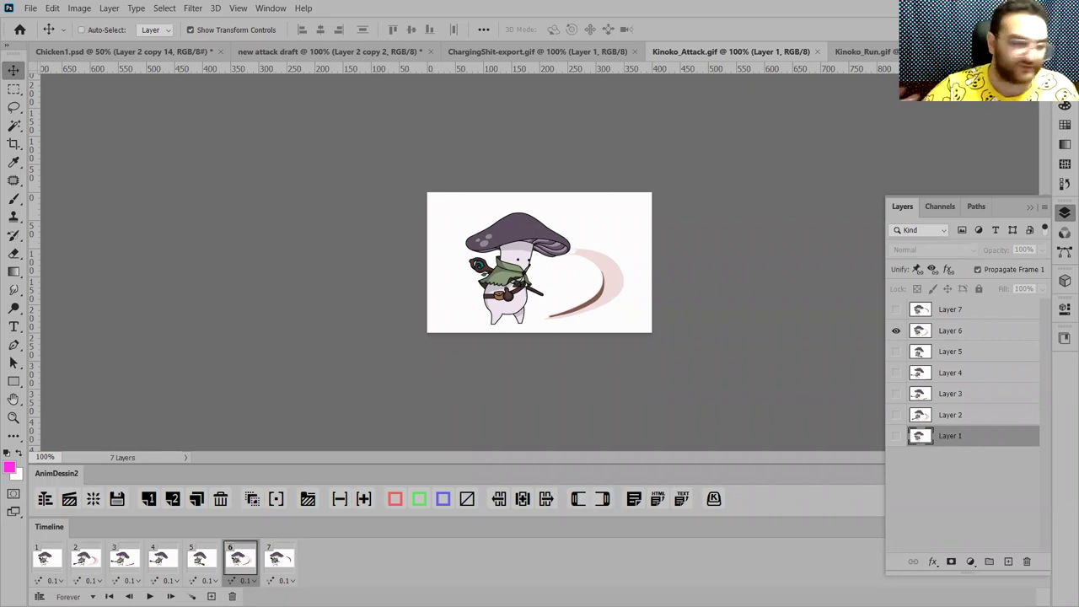
pyautogui.click(150, 596)
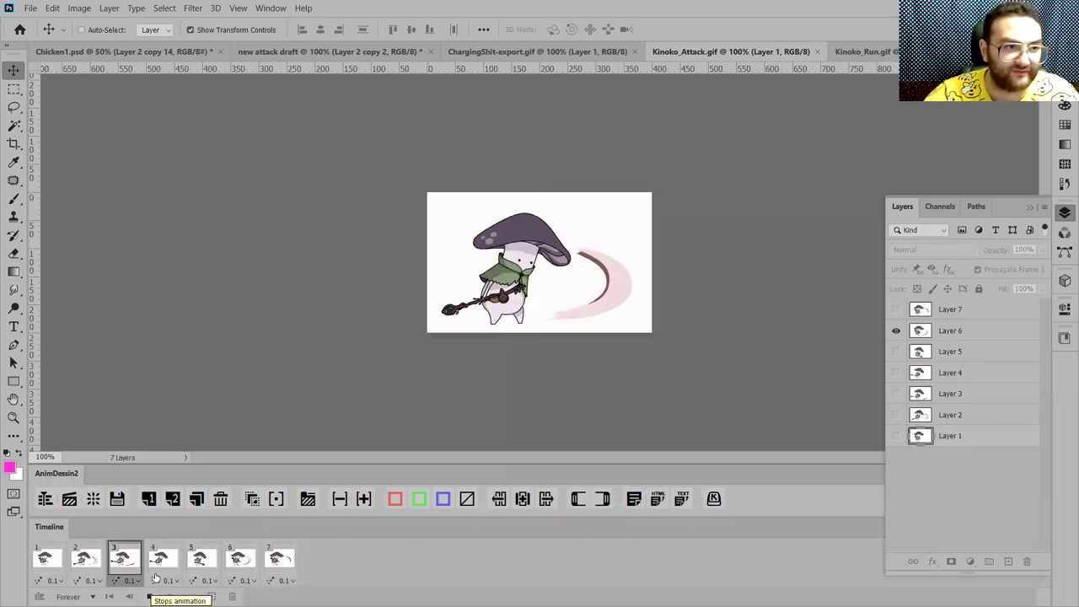
# Step: Play the mushroom attack animation and examine its swing frames up close, including frames 2 and 3
pyautogui.click(1059, 214)
pyautogui.click(1055, 215)
pyautogui.click(1054, 216)
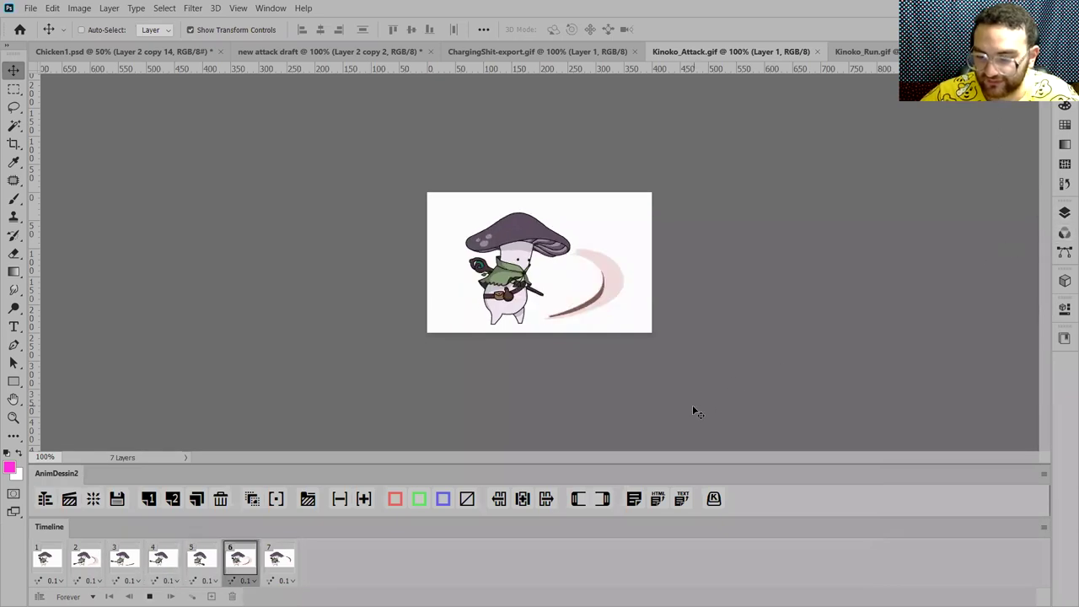
pyautogui.press('space')
pyautogui.hotkey('ctrl', '+')
pyautogui.hotkey('ctrl', '+')
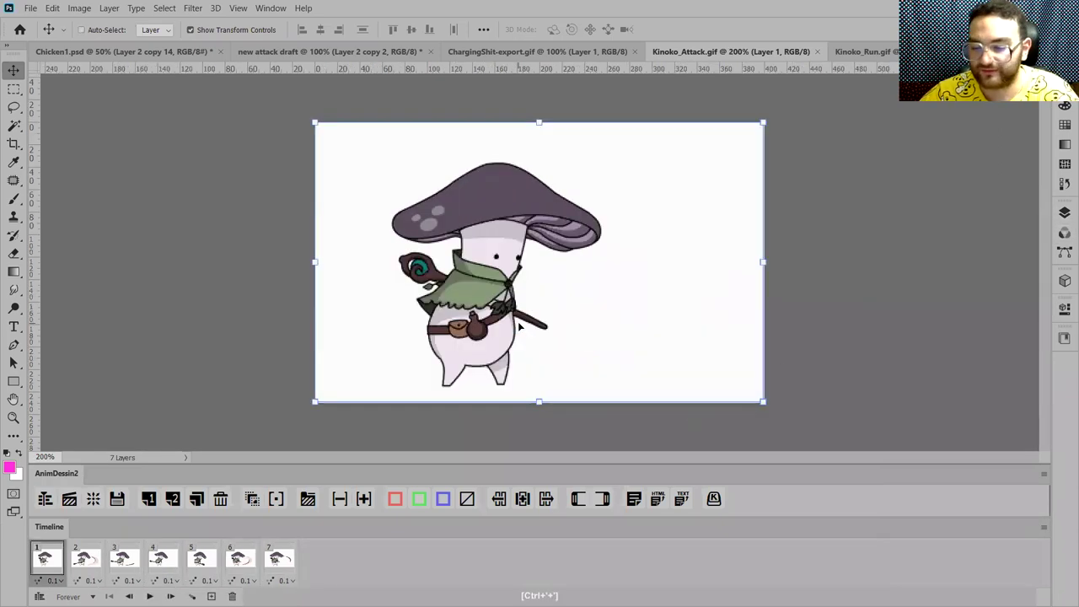
pyautogui.click(127, 559)
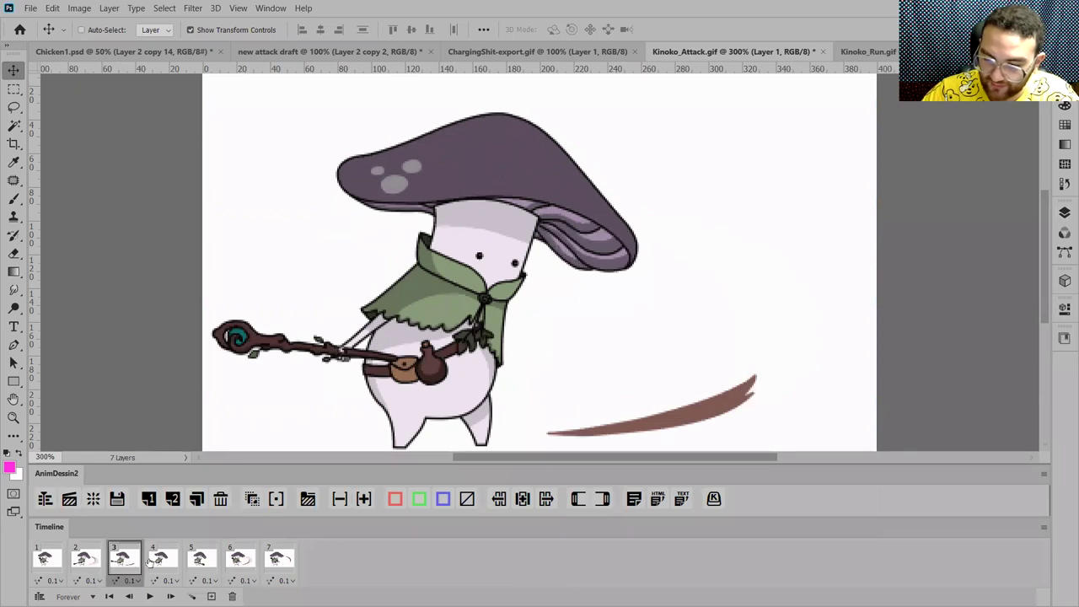
pyautogui.click(95, 556)
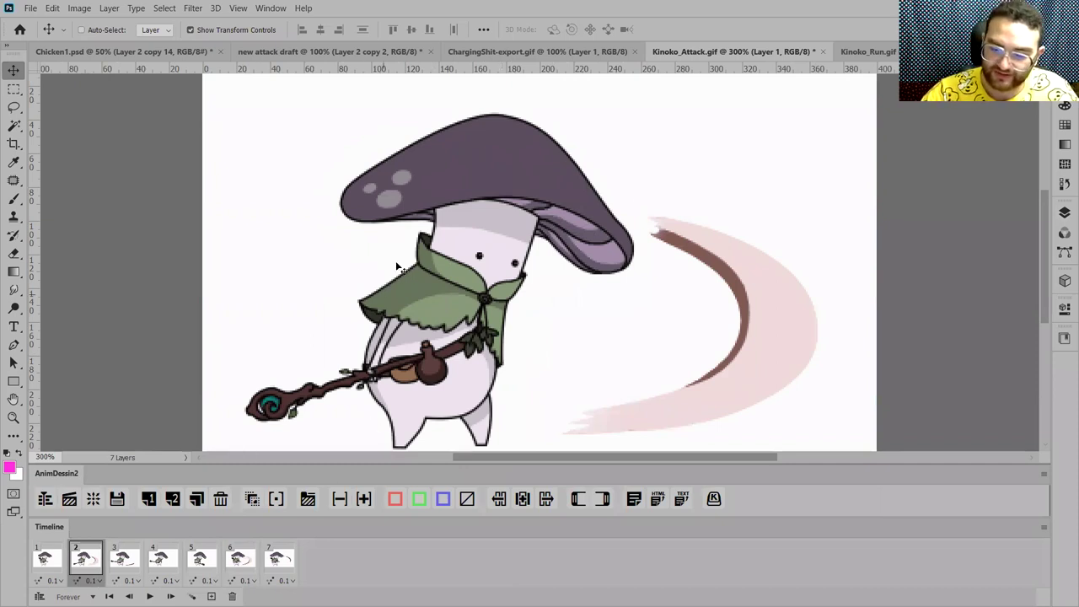
pyautogui.click(150, 596)
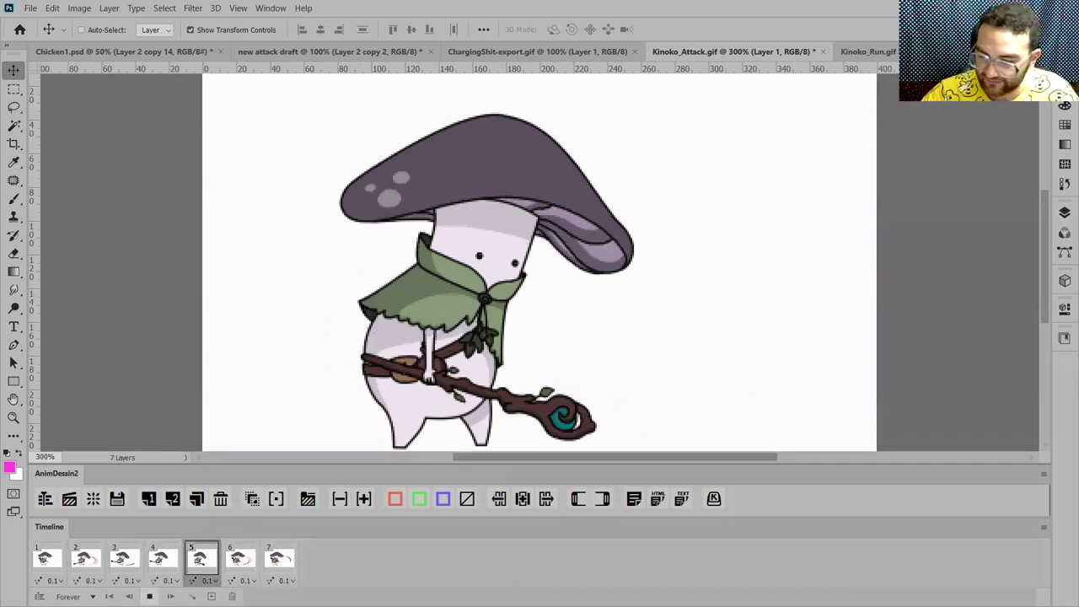
pyautogui.hotkey('ctrl', '-')
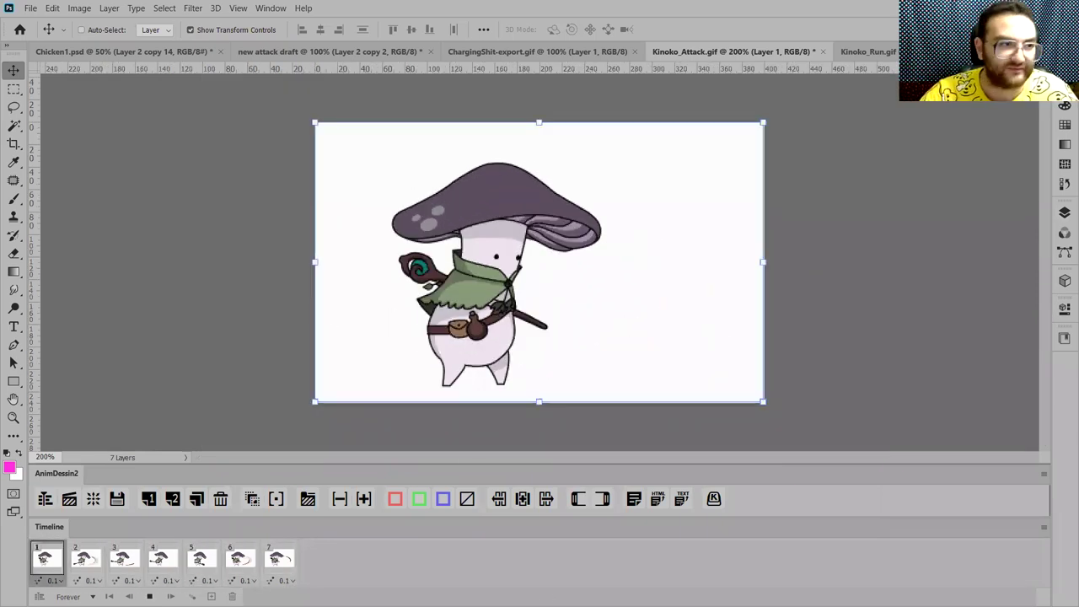
pyautogui.press('space')
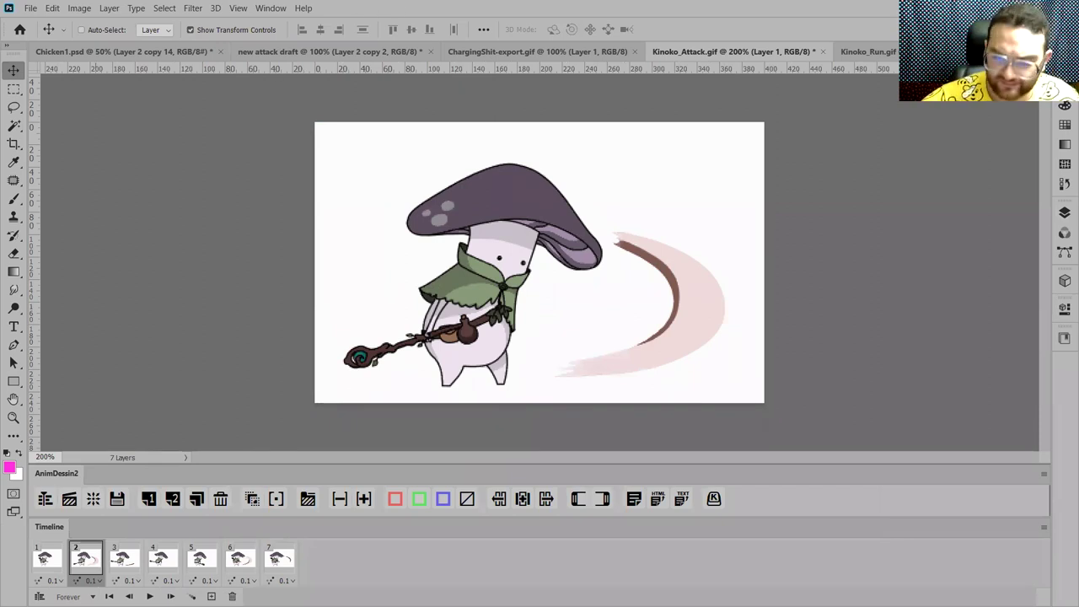
# Step: Open the file jump.gif from the Desktop
pyautogui.click(30, 7)
pyautogui.click(46, 35)
pyautogui.scroll(-3, 460, 209)
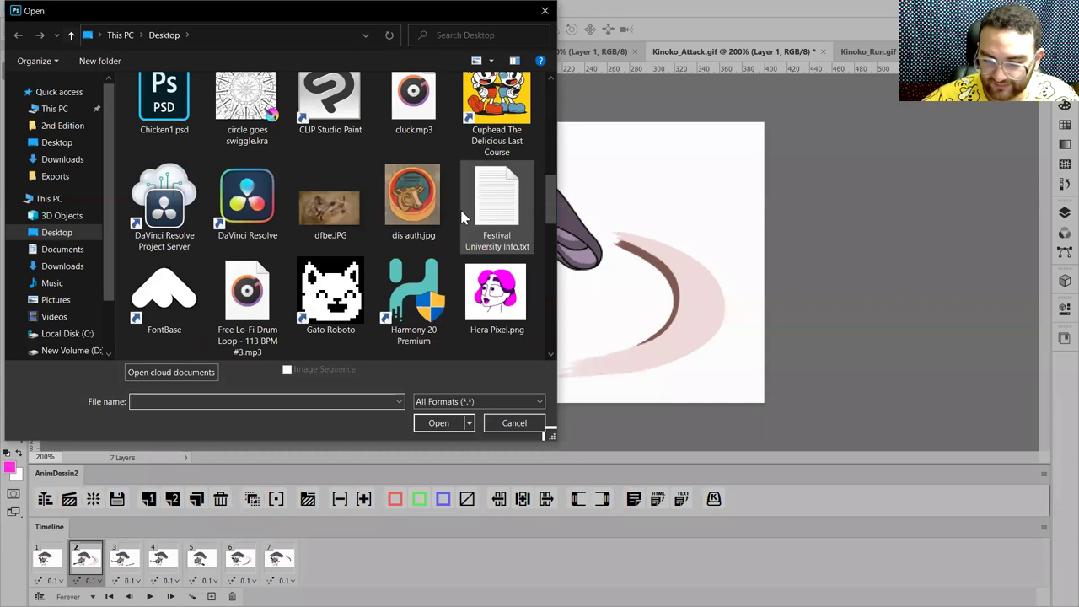
pyautogui.click(416, 204)
pyautogui.scroll(-3, 416, 203)
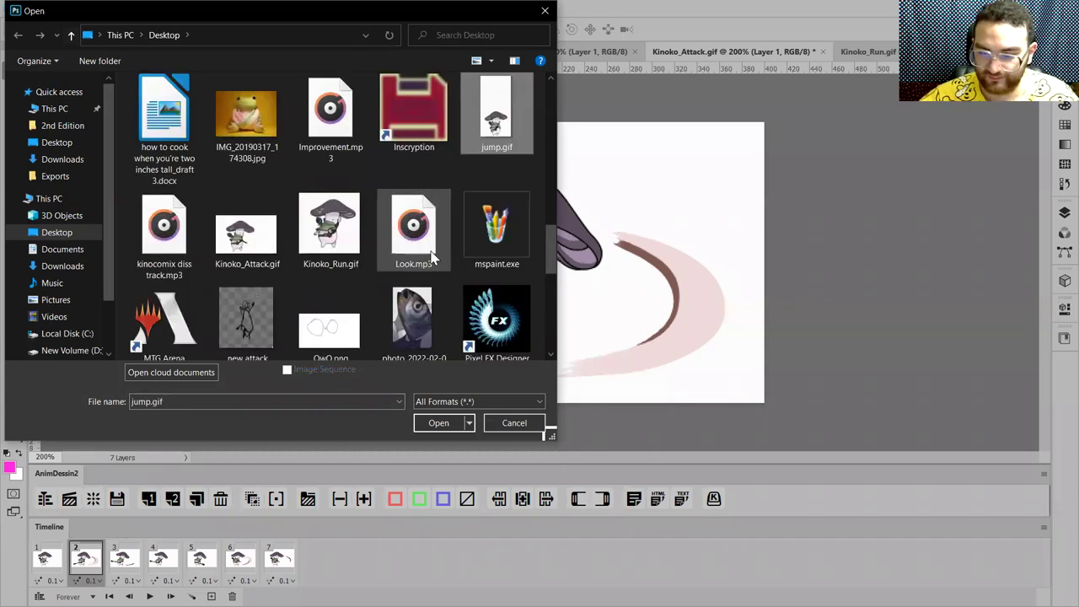
pyautogui.doubleClick(497, 108)
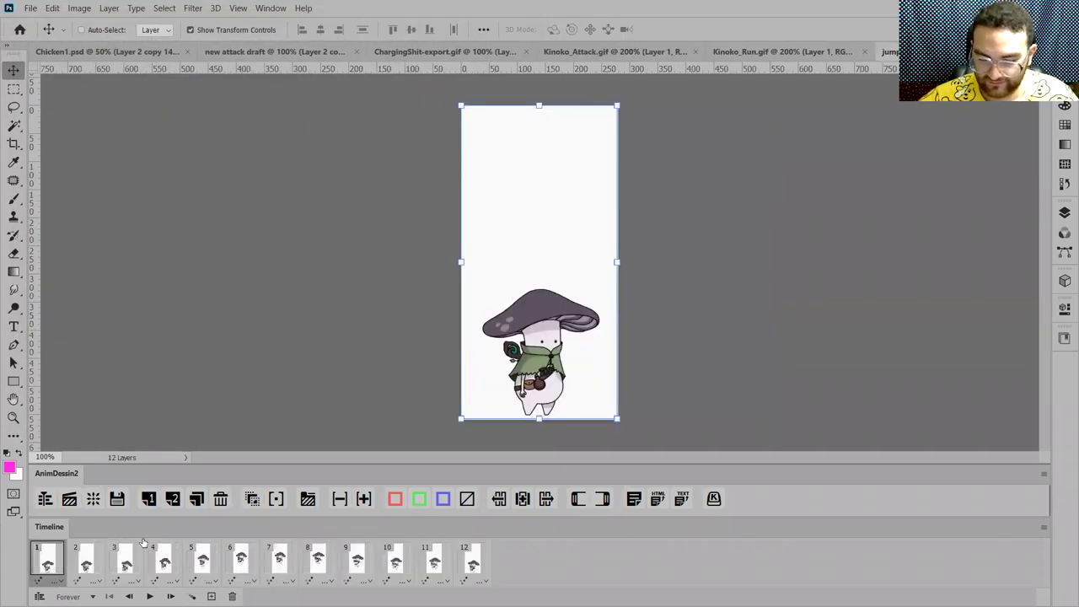
# Step: Play the jump animation and compare the character's poses in its first three frames
pyautogui.click(170, 596)
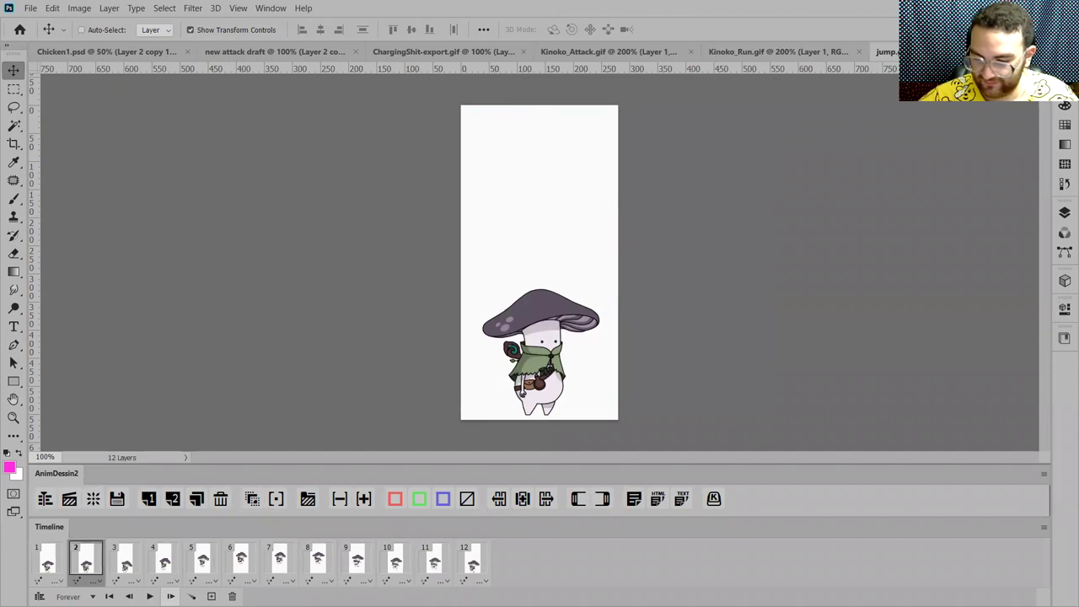
pyautogui.click(149, 596)
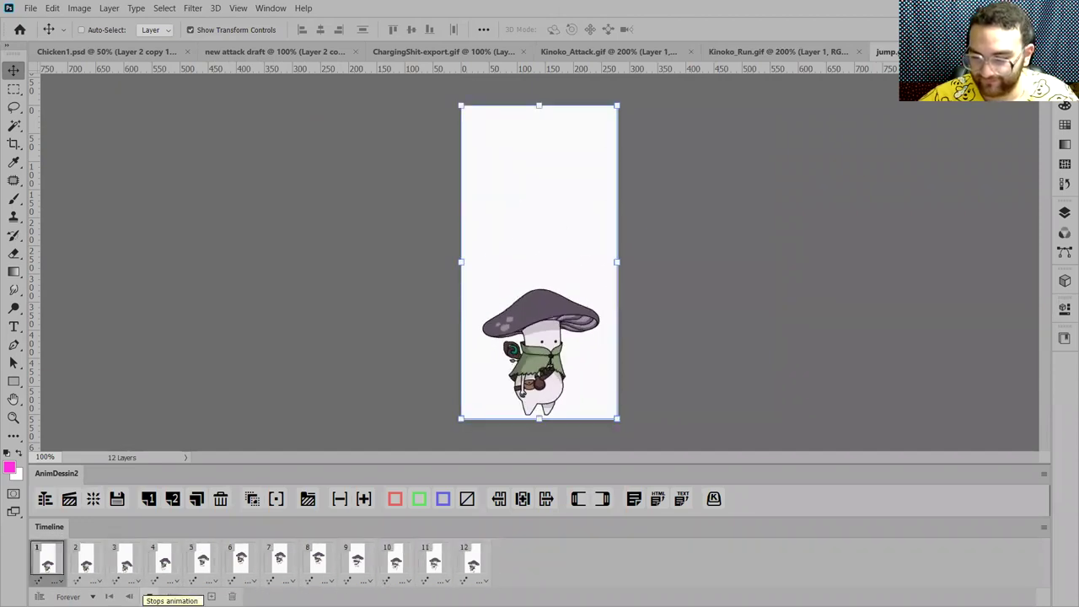
pyautogui.click(149, 596)
pyautogui.hotkey('ctrl', '+')
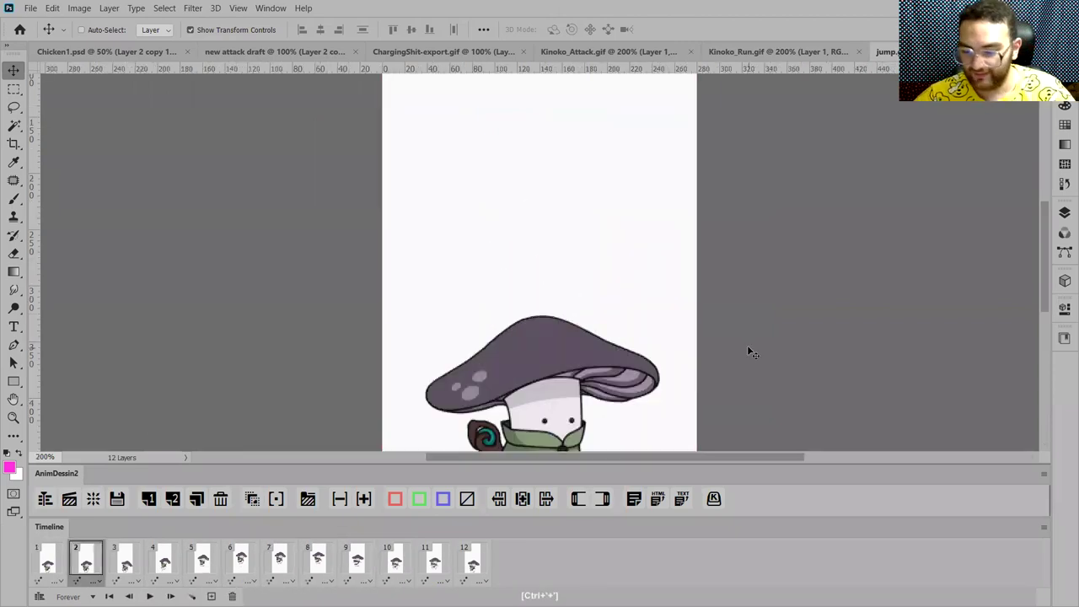
pyautogui.moveTo(706, 301); pyautogui.dragTo(737, 168)
pyautogui.click(57, 565)
pyautogui.click(89, 565)
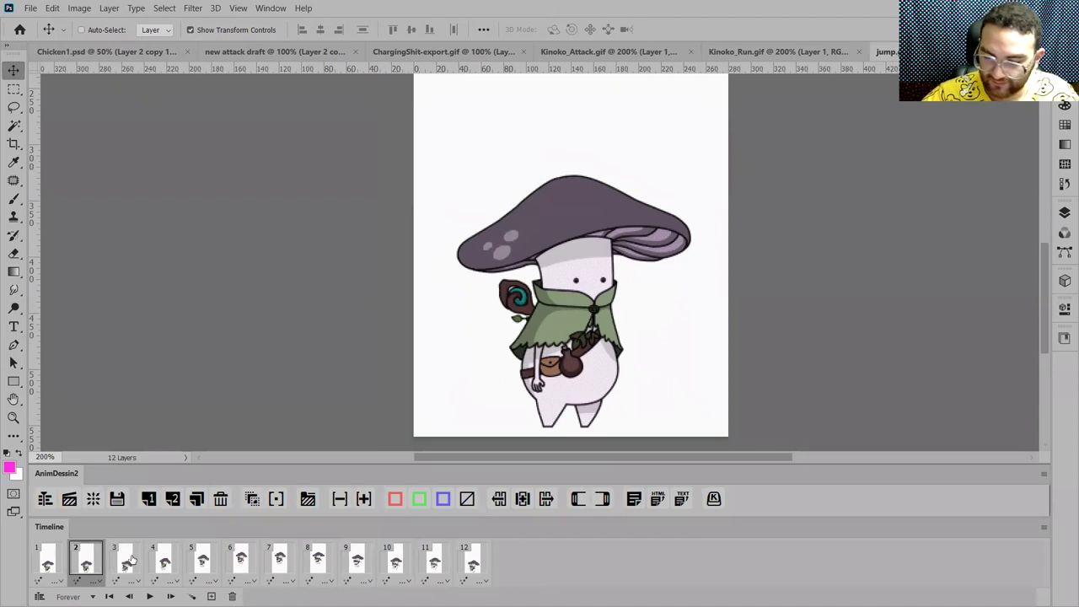
pyautogui.click(128, 562)
pyautogui.click(87, 567)
pyautogui.click(126, 568)
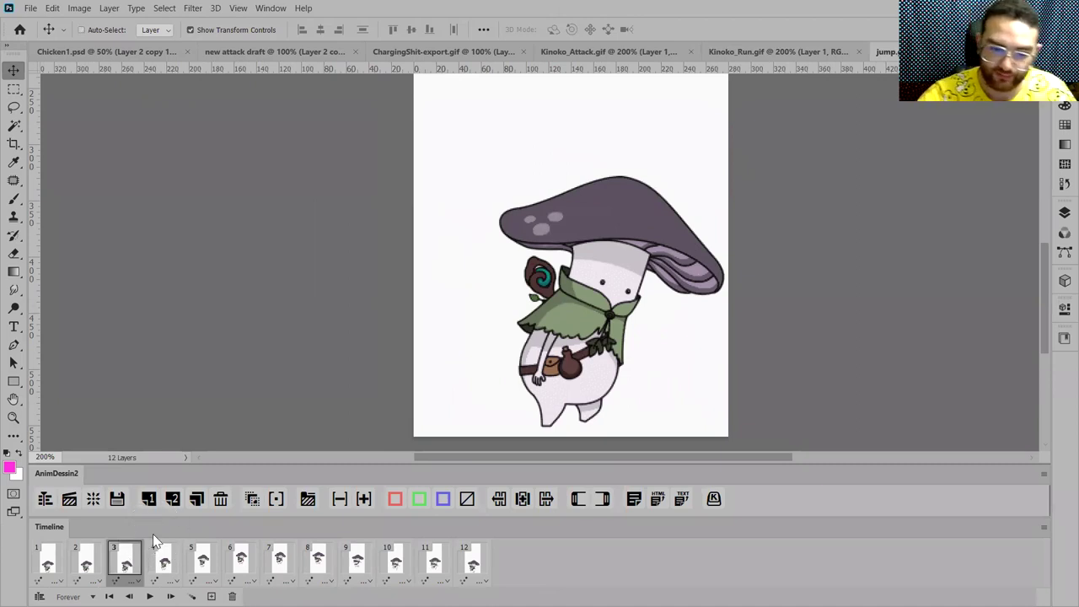
# Step: Lasso the mushroom character in frame 3 and squash it vertically on Layer 3, stretching it slightly wider
pyautogui.click(13, 107)
pyautogui.moveTo(613, 144)
pyautogui.mouseDown()
pyautogui.moveTo(445, 369)
pyautogui.moveTo(525, 438)
pyautogui.moveTo(600, 435)
pyautogui.moveTo(694, 398)
pyautogui.moveTo(743, 294)
pyautogui.moveTo(733, 207)
pyautogui.moveTo(653, 139)
pyautogui.mouseUp()
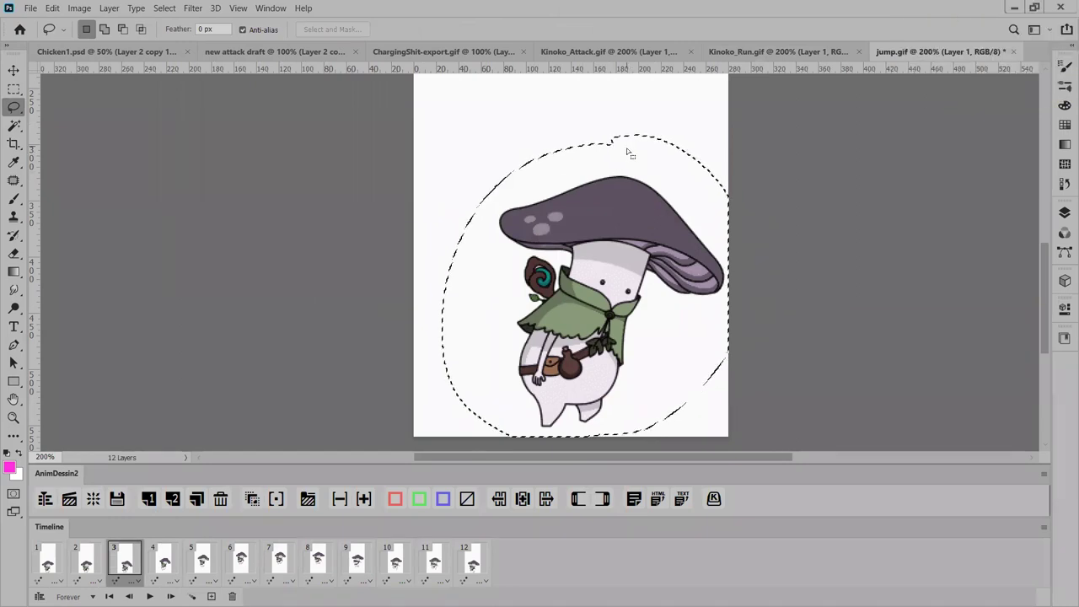
pyautogui.moveTo(642, 145)
pyautogui.mouseDown()
pyautogui.moveTo(636, 164)
pyautogui.moveTo(642, 145)
pyautogui.mouseUp()
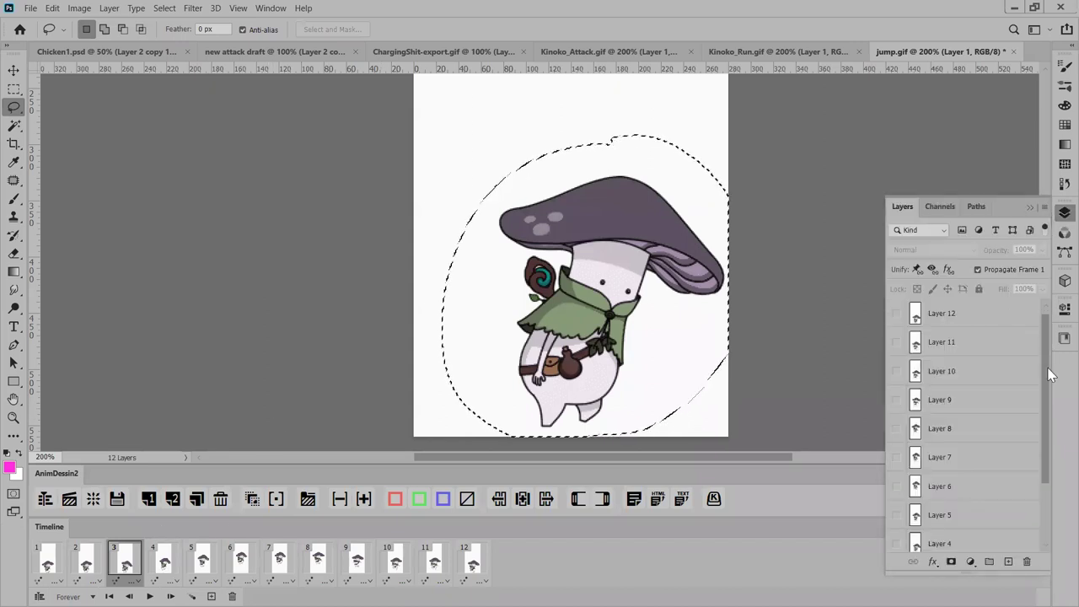
pyautogui.scroll(-3, 970, 422)
pyautogui.click(952, 482)
pyautogui.hotkey('ctrl', 't')
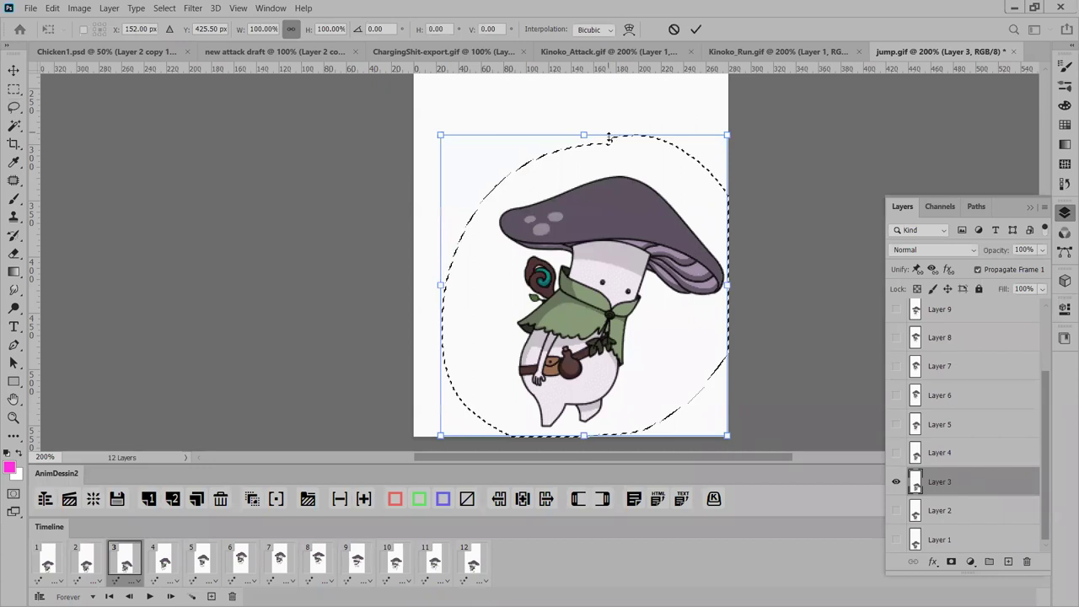
pyautogui.moveTo(583, 135); pyautogui.dragTo(583, 162)
pyautogui.moveTo(440, 299); pyautogui.dragTo(435, 299)
pyautogui.press('Return')
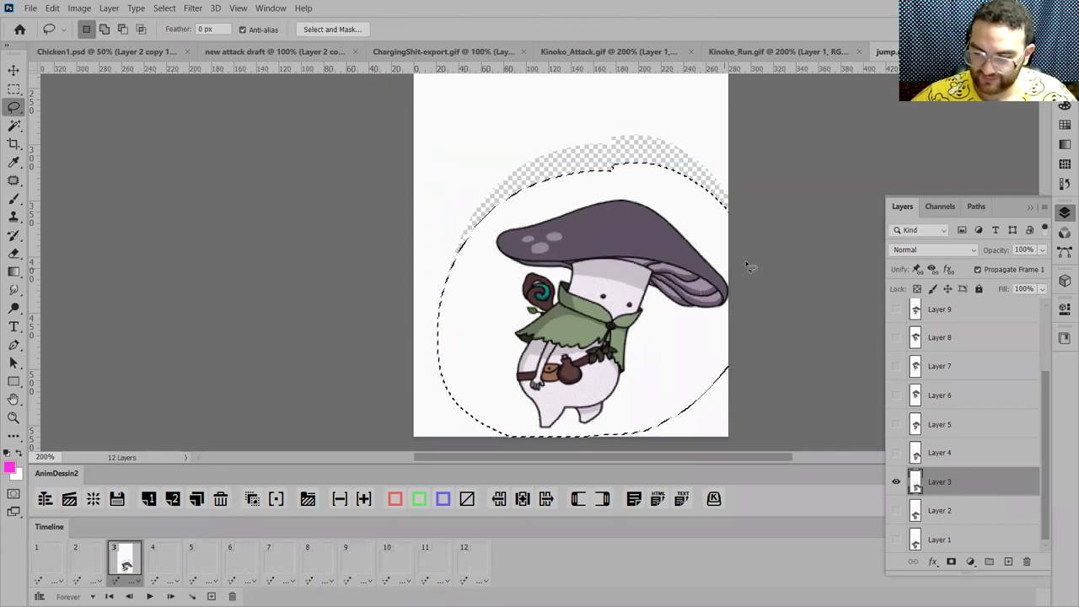
# Step: Play the jump animation from frame 1 to examine the squashed pose in motion
pyautogui.hotkey('ctrl', '-')
pyautogui.hotkey('ctrl', '-')
pyautogui.hotkey('ctrl', '-')
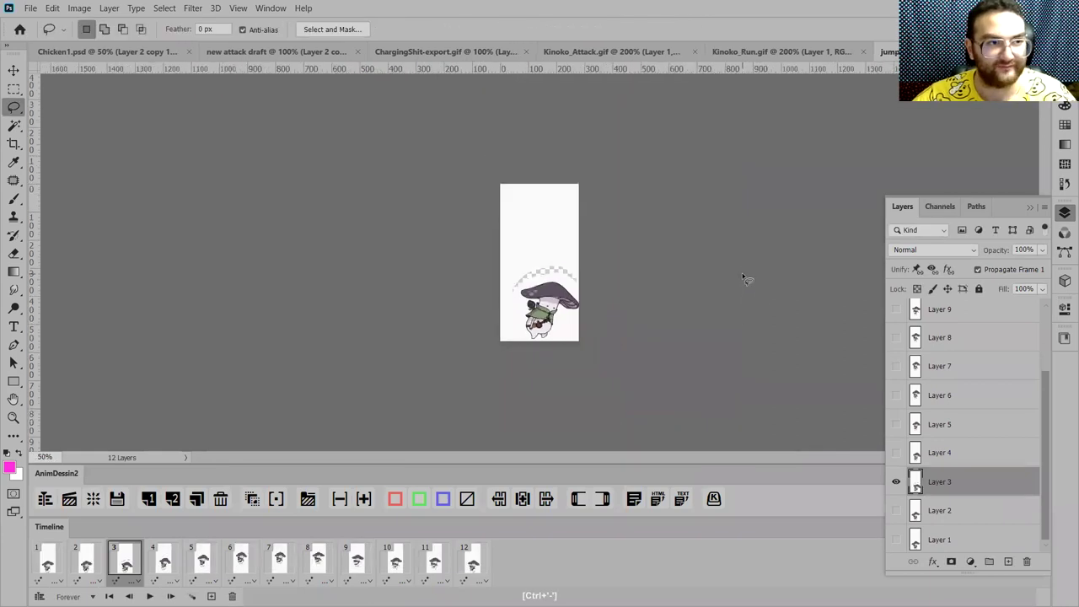
pyautogui.hotkey('ctrl', '-')
pyautogui.hotkey('ctrl', '+')
pyautogui.hotkey('ctrl', '+')
pyautogui.hotkey('ctrl', '+')
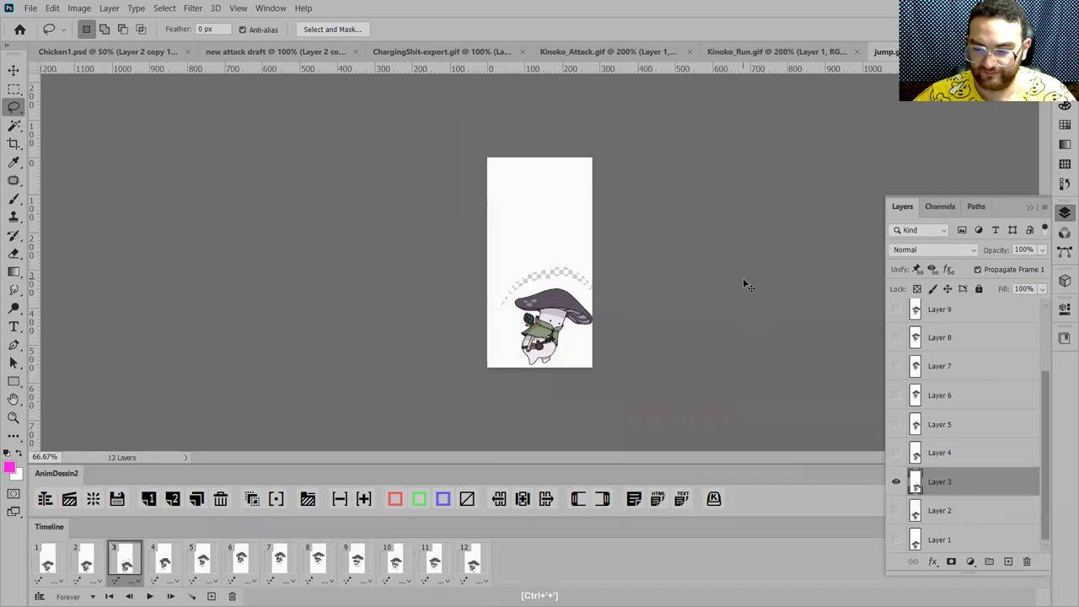
pyautogui.click(50, 563)
pyautogui.press('space')
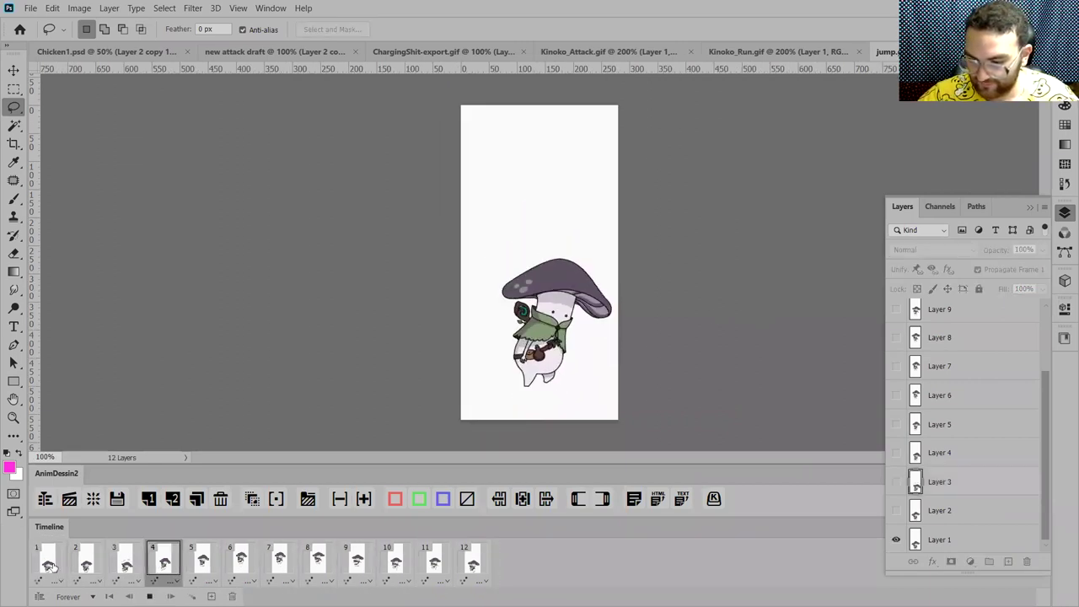
pyautogui.press('space')
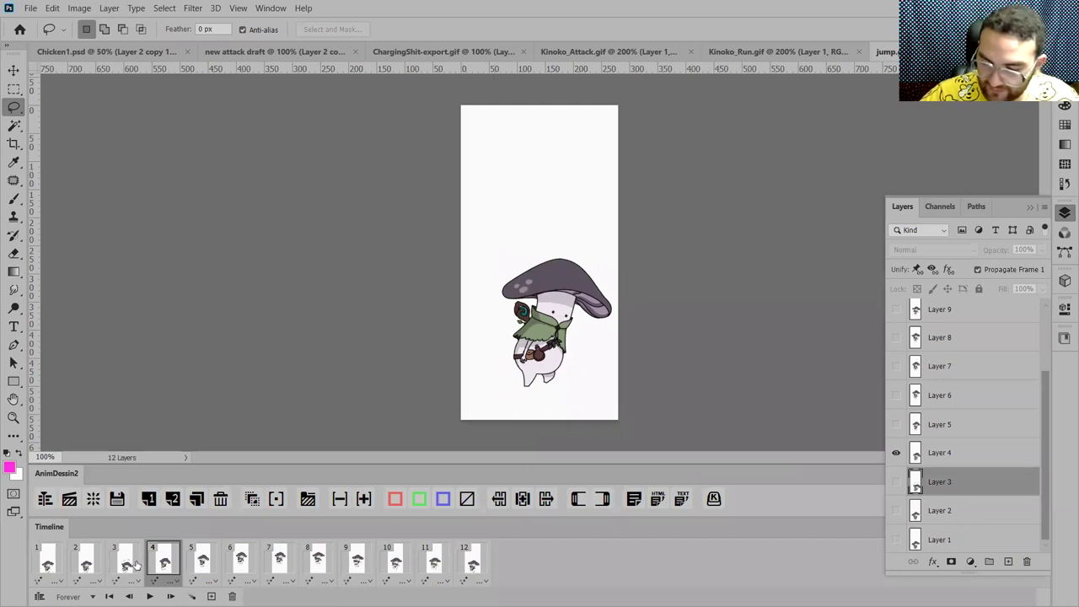
# Step: Return to frame 3 and undo the squash transform of the character on Layer 3
pyautogui.click(126, 562)
pyautogui.hotkey('ctrl', '+')
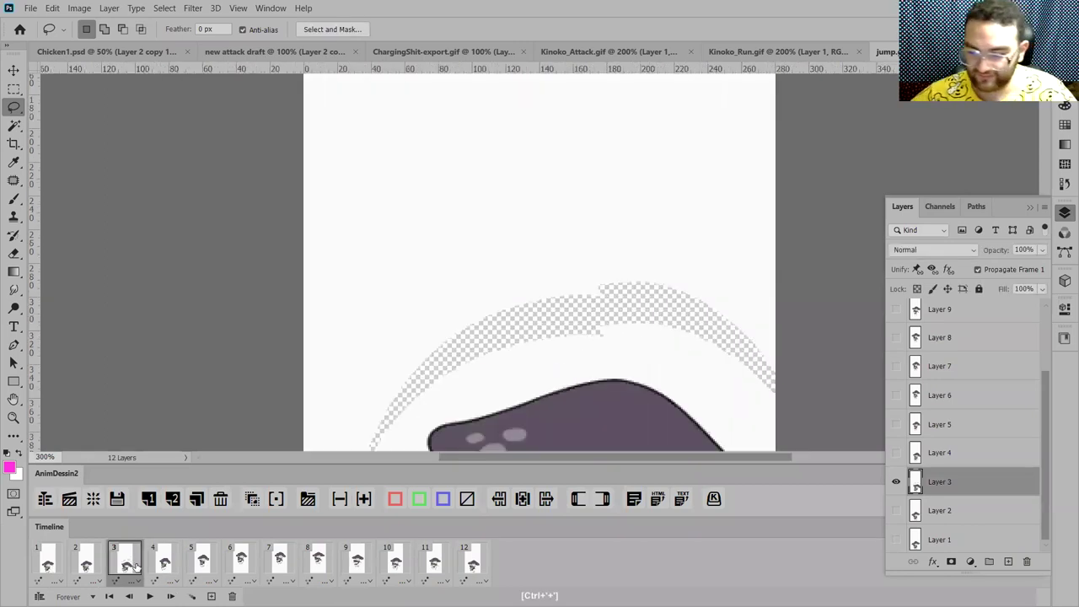
pyautogui.hotkey('ctrl', '-')
pyautogui.hotkey('ctrl', '-')
pyautogui.hotkey('ctrl', '-')
pyautogui.hotkey('ctrl', '-')
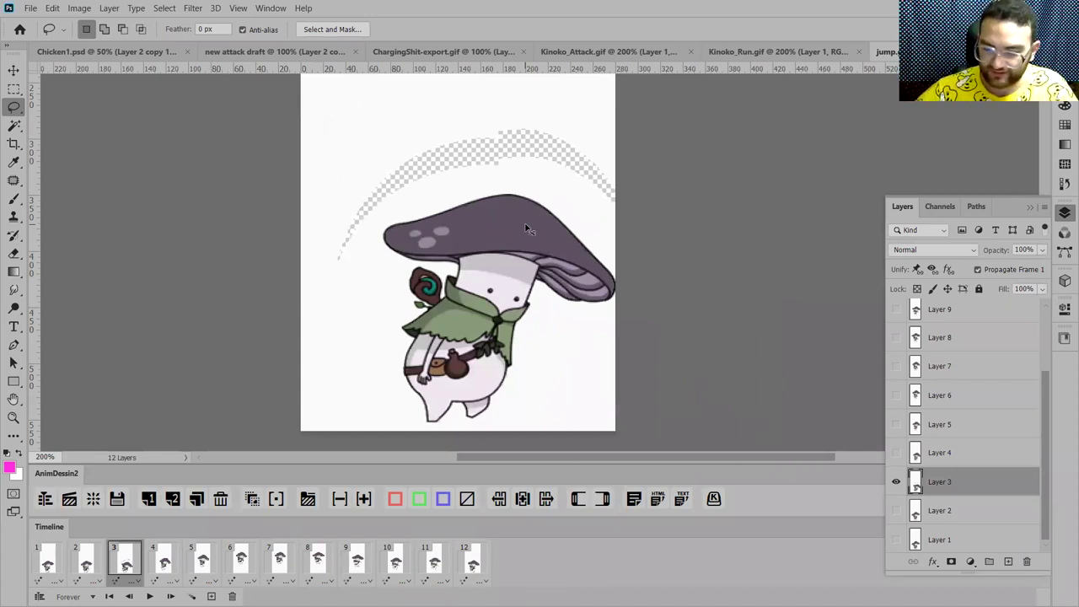
pyautogui.click(398, 97)
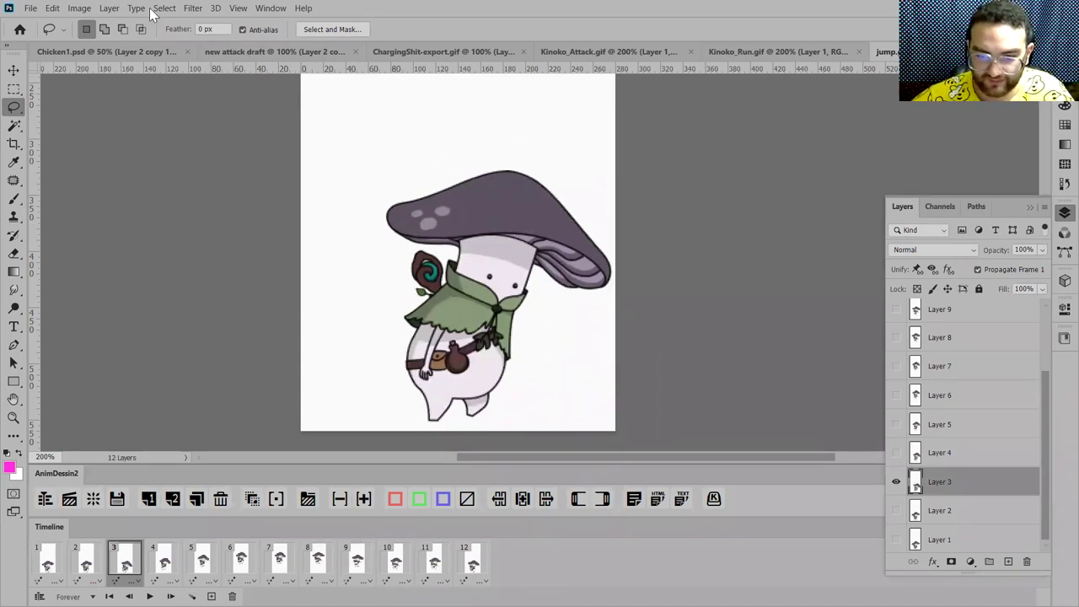
# Step: Liquify the character on Layer 3, pushing its cap and upper body downward to squash the pose
pyautogui.click(192, 10)
pyautogui.click(189, 108)
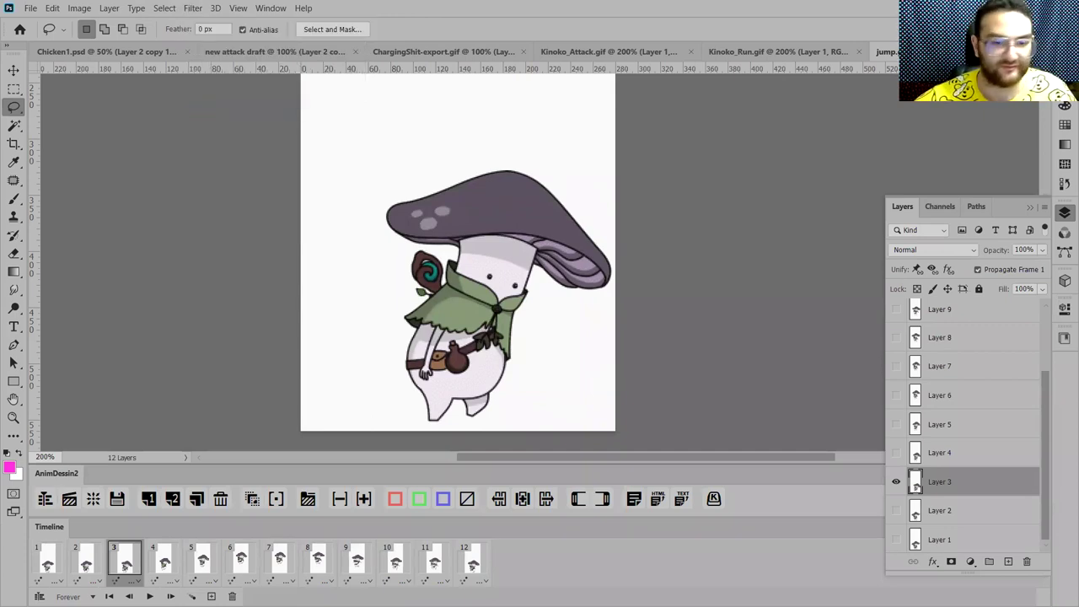
pyautogui.scroll(3, 337, 320)
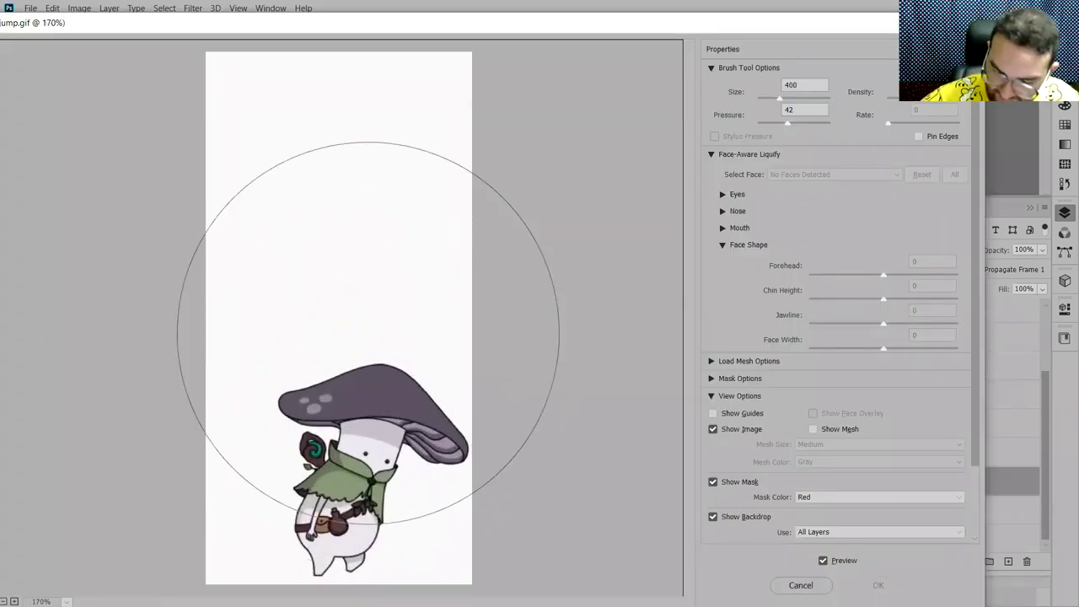
pyautogui.moveTo(390, 383)
pyautogui.mouseDown()
pyautogui.moveTo(428, 398)
pyautogui.moveTo(368, 392)
pyautogui.moveTo(313, 510)
pyautogui.moveTo(298, 518)
pyautogui.moveTo(301, 492)
pyautogui.mouseUp()
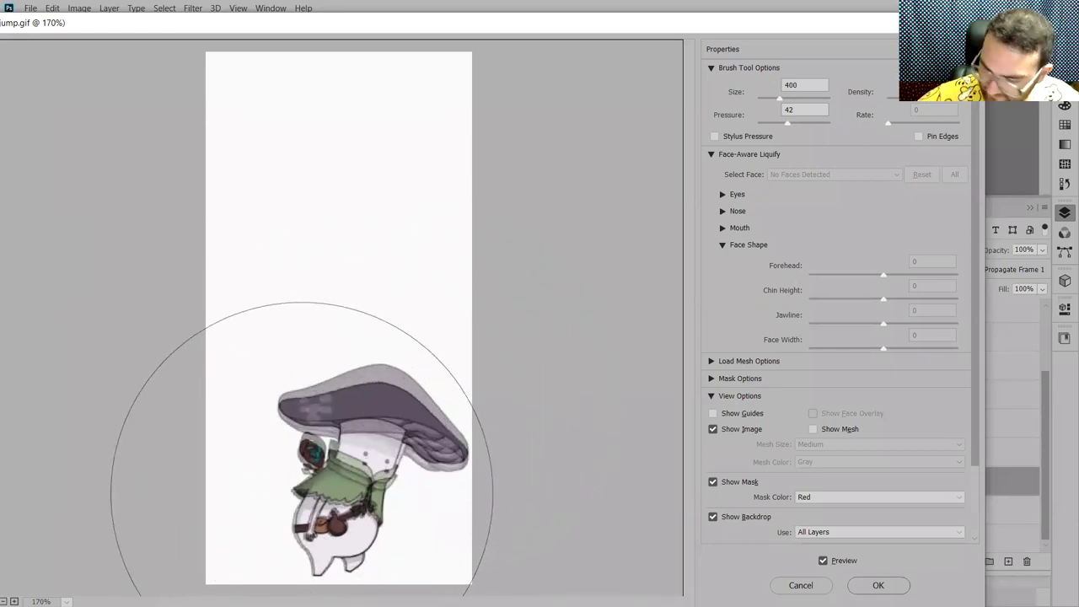
pyautogui.click(879, 583)
pyautogui.hotkey('ctrl', '-')
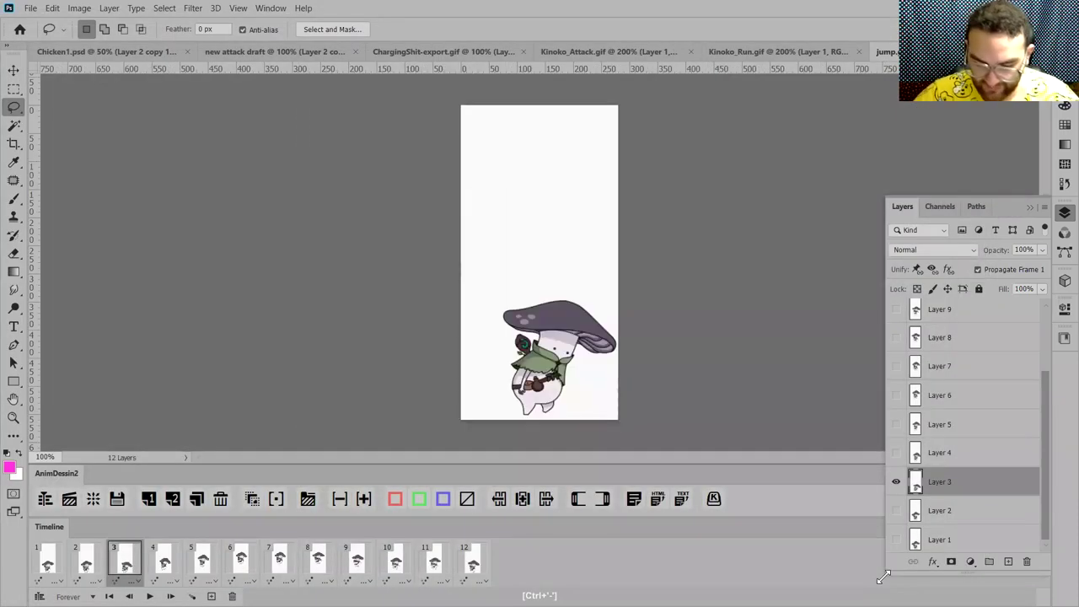
# Step: Liquify the character on Layer 4 in frame 4, stretching its cap and body upward, and sample the background white for the Brush
pyautogui.click(166, 560)
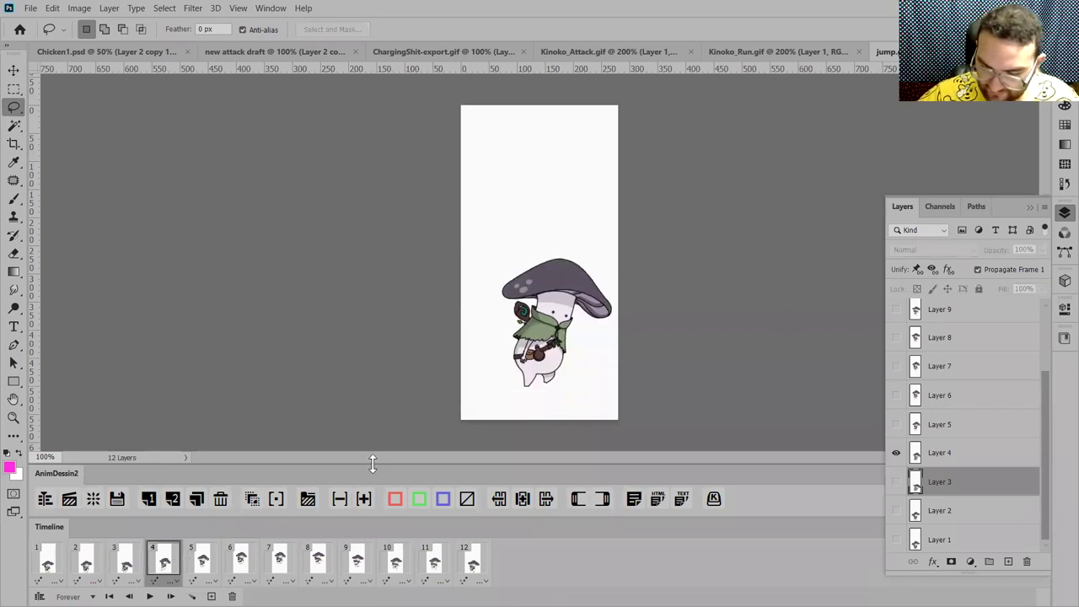
pyautogui.click(204, 561)
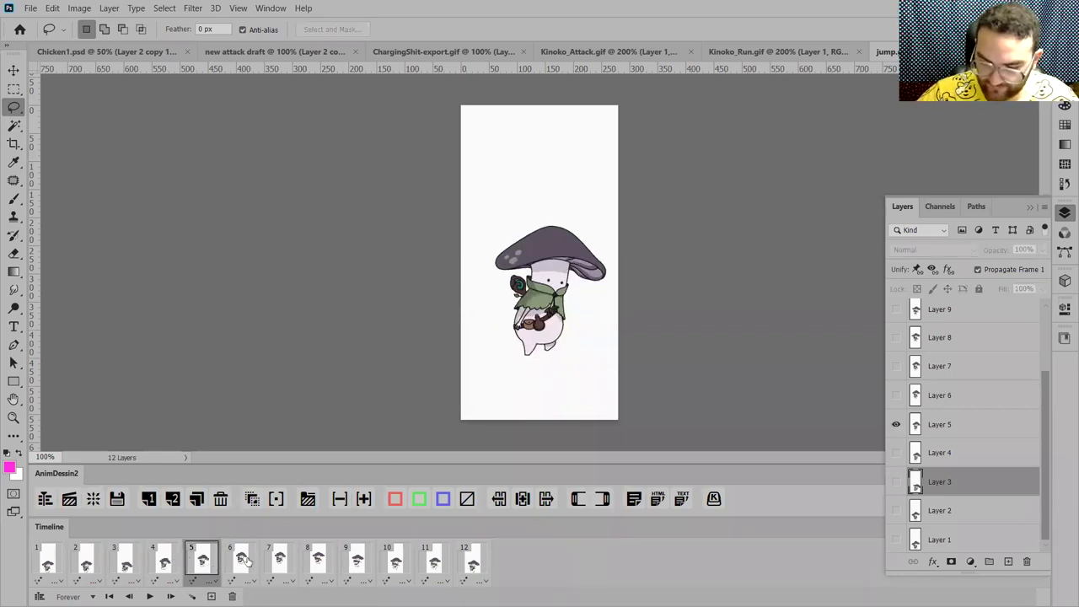
pyautogui.click(244, 563)
pyautogui.click(203, 557)
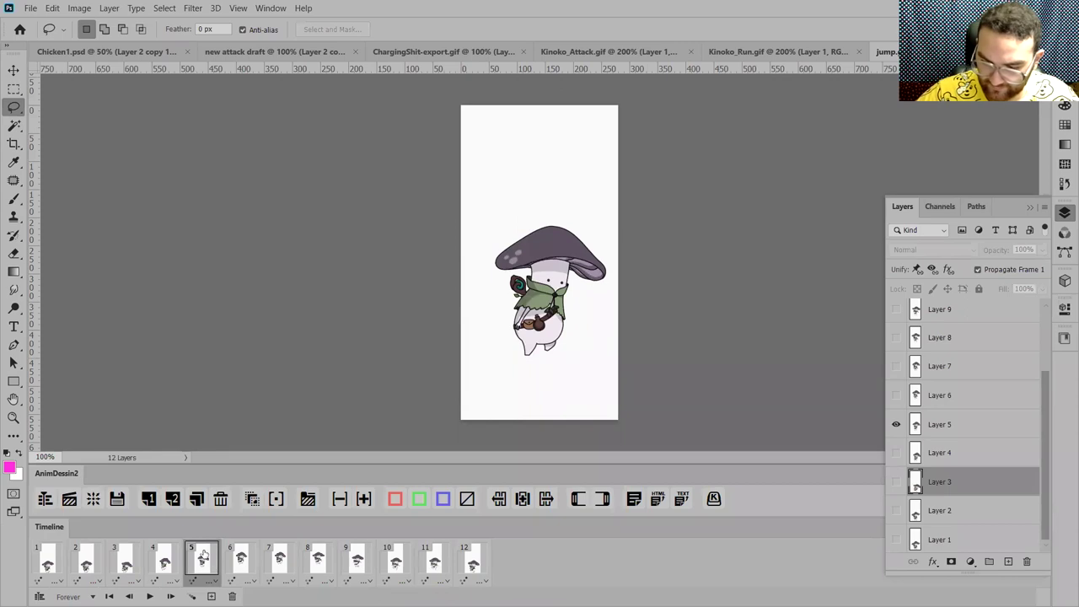
pyautogui.click(166, 562)
pyautogui.click(916, 456)
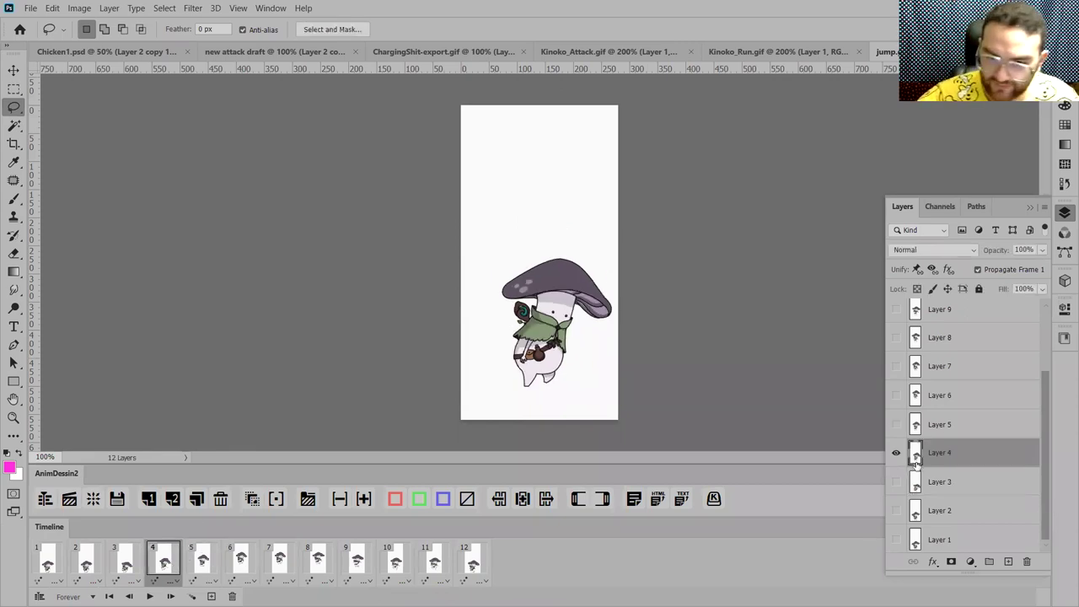
pyautogui.click(193, 10)
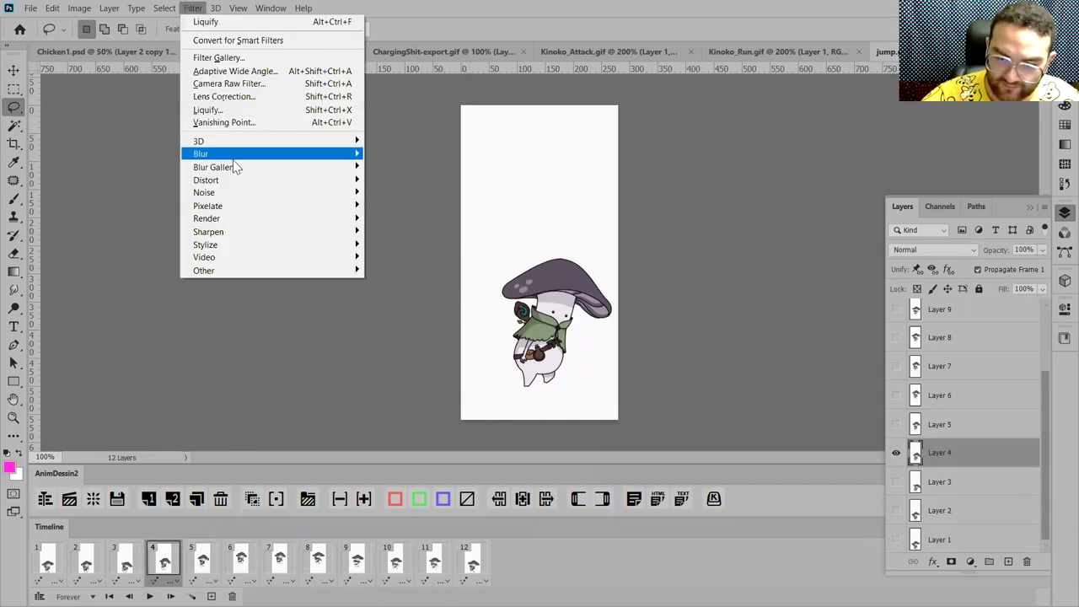
pyautogui.click(227, 111)
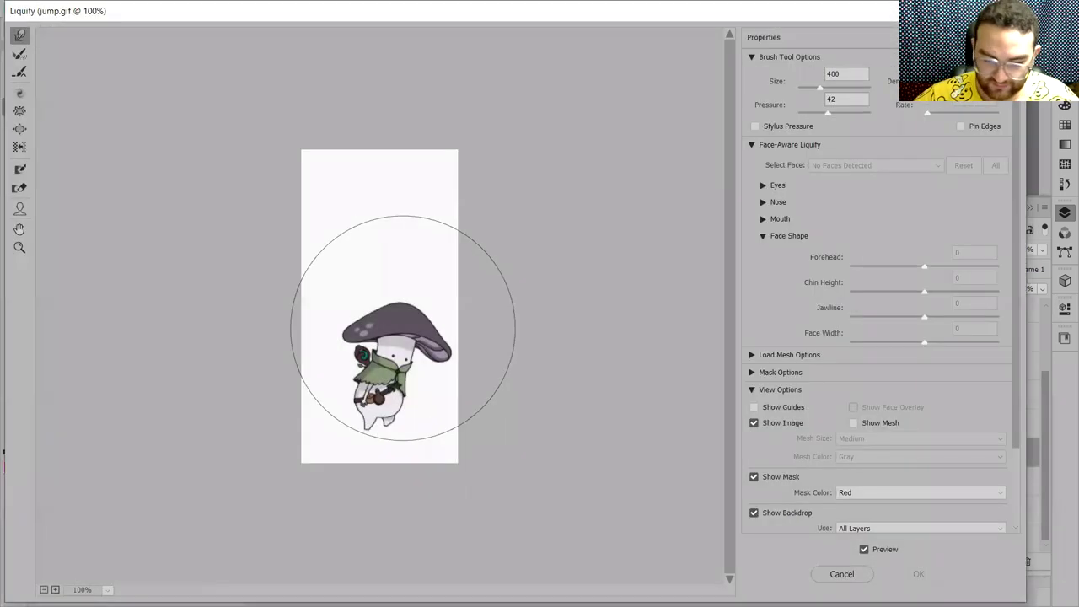
pyautogui.moveTo(417, 353)
pyautogui.mouseDown()
pyautogui.moveTo(396, 307)
pyautogui.moveTo(514, 367)
pyautogui.moveTo(493, 379)
pyautogui.moveTo(348, 380)
pyautogui.moveTo(320, 363)
pyautogui.moveTo(338, 365)
pyautogui.moveTo(318, 367)
pyautogui.moveTo(405, 316)
pyautogui.moveTo(409, 299)
pyautogui.moveTo(438, 473)
pyautogui.moveTo(343, 458)
pyautogui.moveTo(356, 457)
pyautogui.moveTo(409, 387)
pyautogui.moveTo(432, 290)
pyautogui.mouseUp()
pyautogui.click(906, 573)
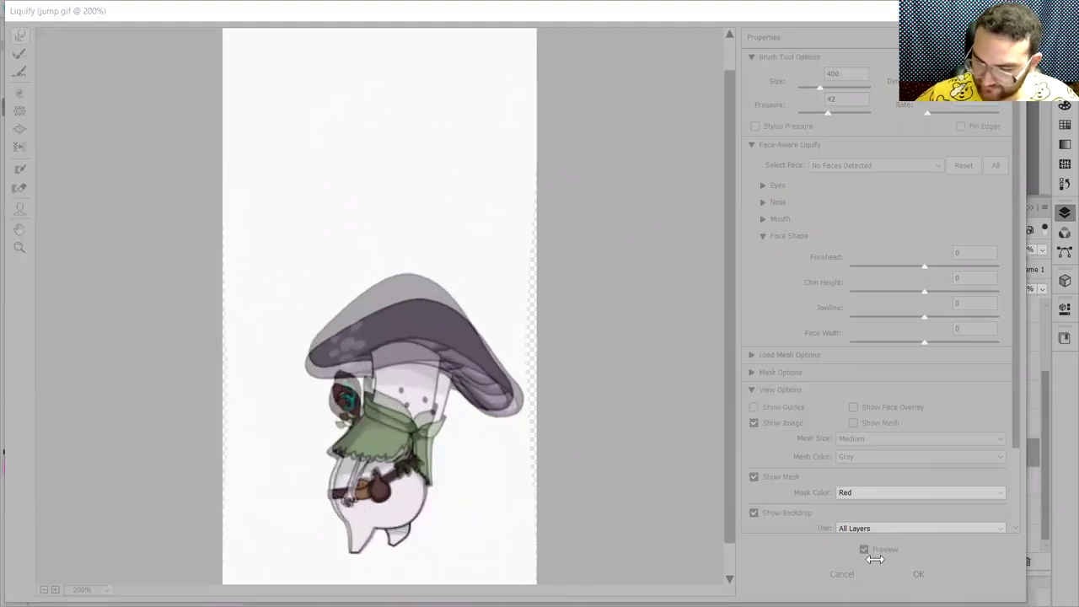
pyautogui.press('b')
pyautogui.keyDown('alt'); pyautogui.click(602, 194); pyautogui.keyUp('alt')
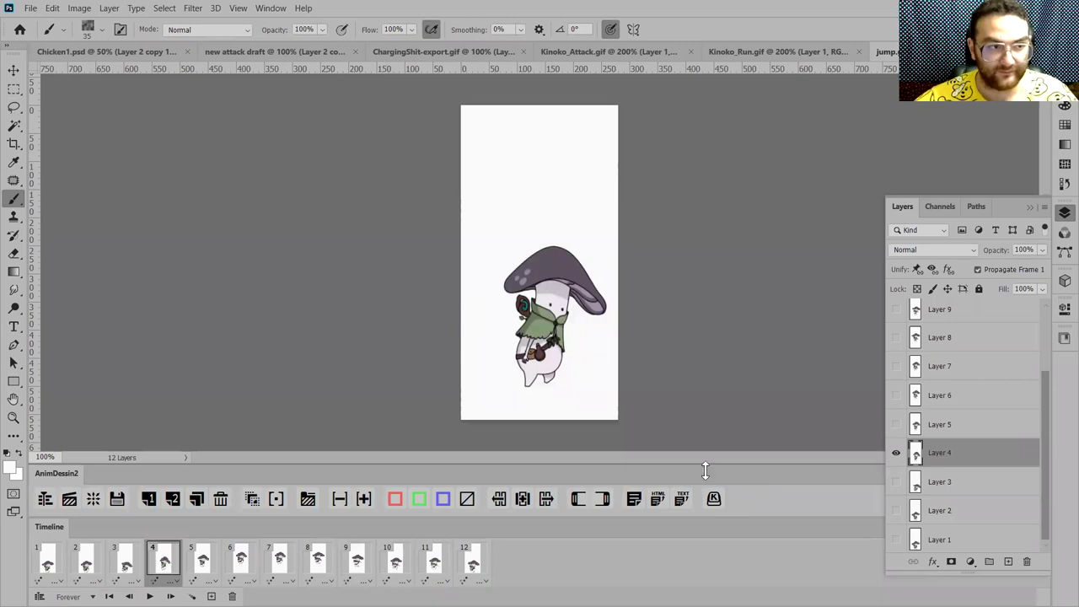
# Step: Play the jump animation from frame 1 to examine the stretched takeoff pose in motion
pyautogui.click(218, 567)
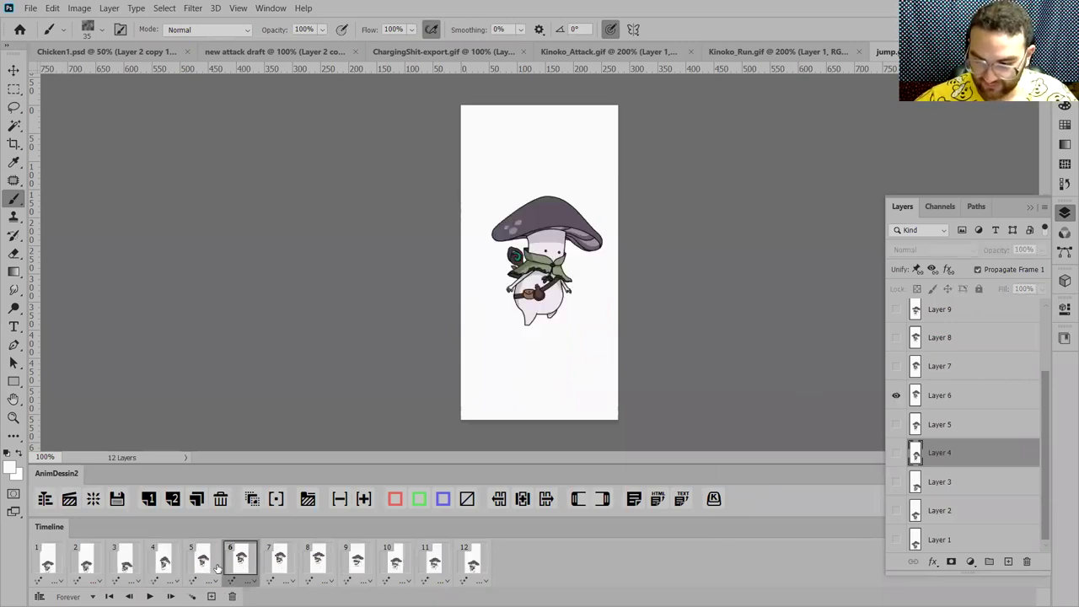
pyautogui.click(46, 566)
pyautogui.click(149, 596)
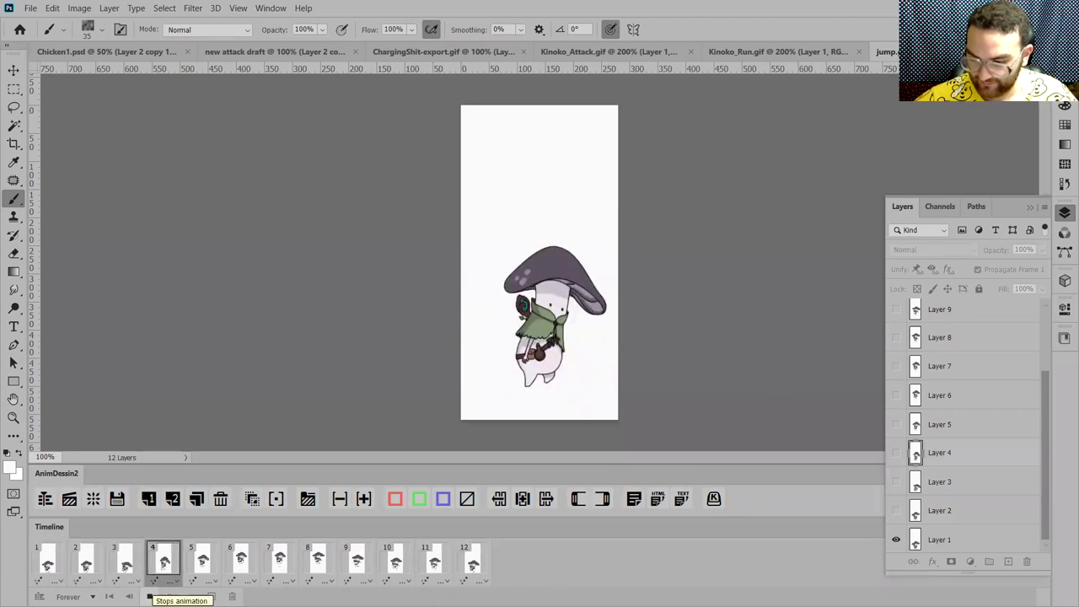
pyautogui.click(150, 597)
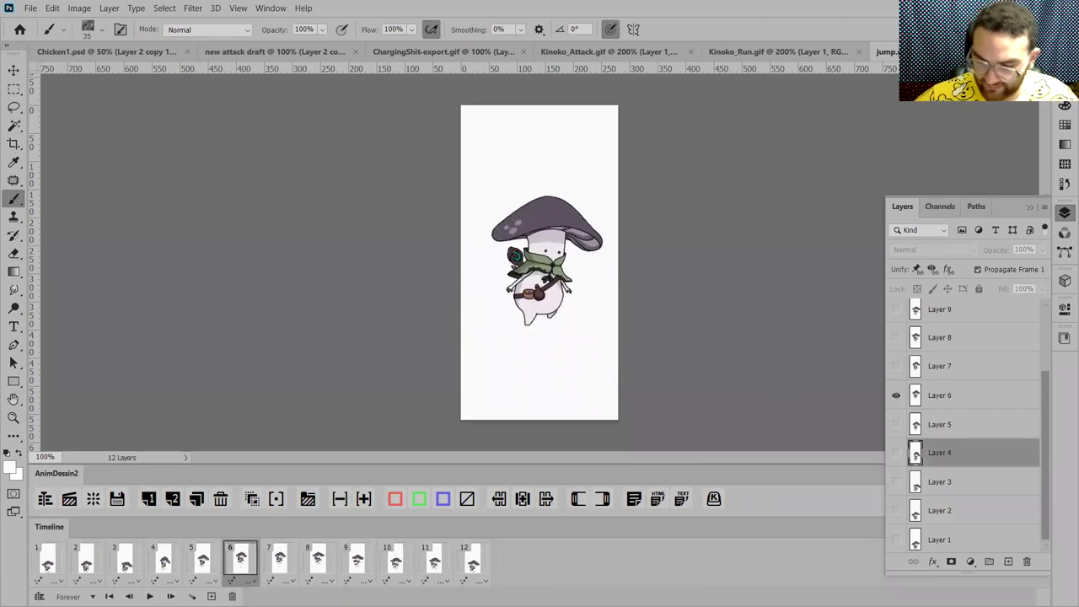
# Step: Step through the following frames to frame 10 and select Layer 10 for editing
pyautogui.click(281, 559)
pyautogui.click(319, 560)
pyautogui.click(358, 560)
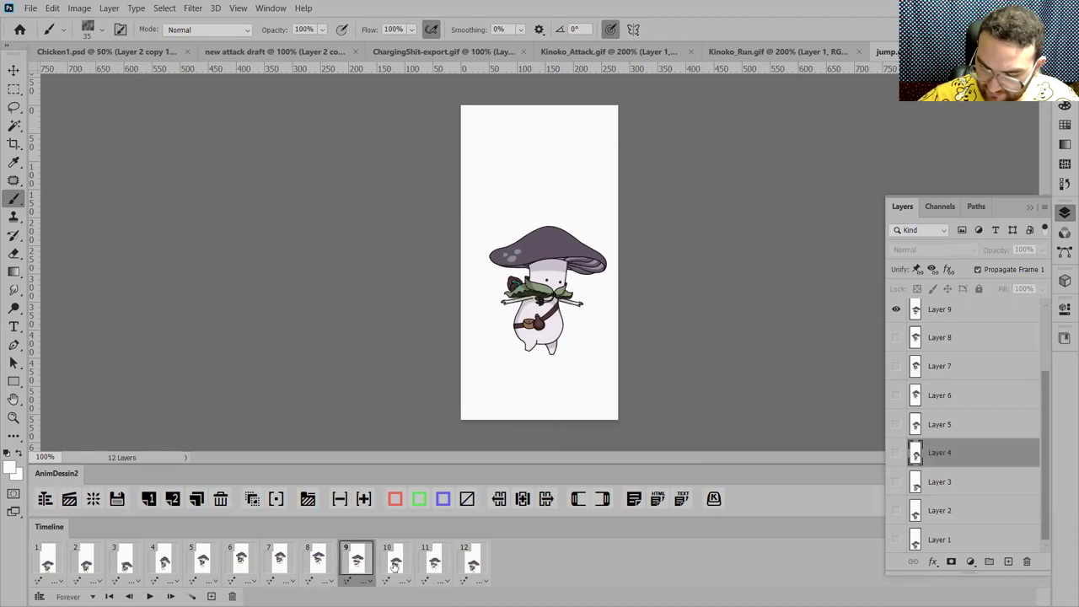
pyautogui.click(392, 563)
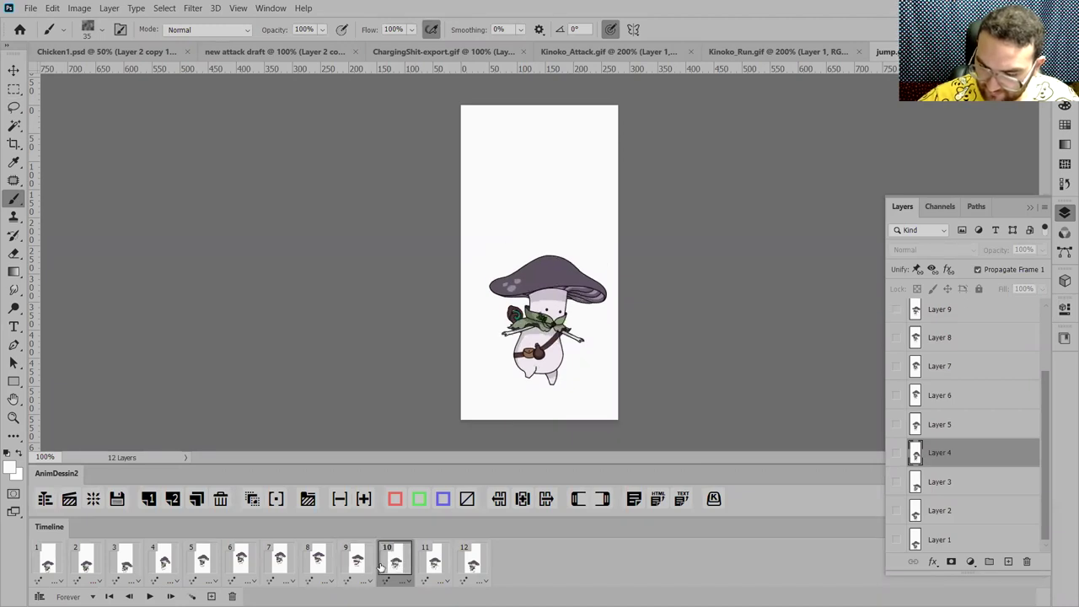
pyautogui.click(192, 10)
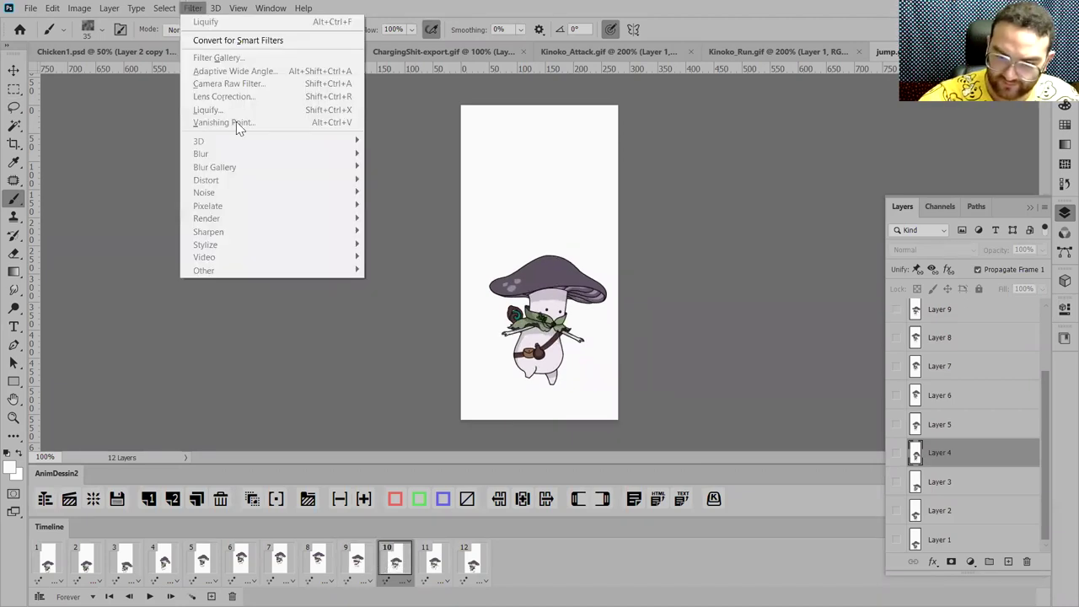
pyautogui.click(981, 395)
pyautogui.click(981, 396)
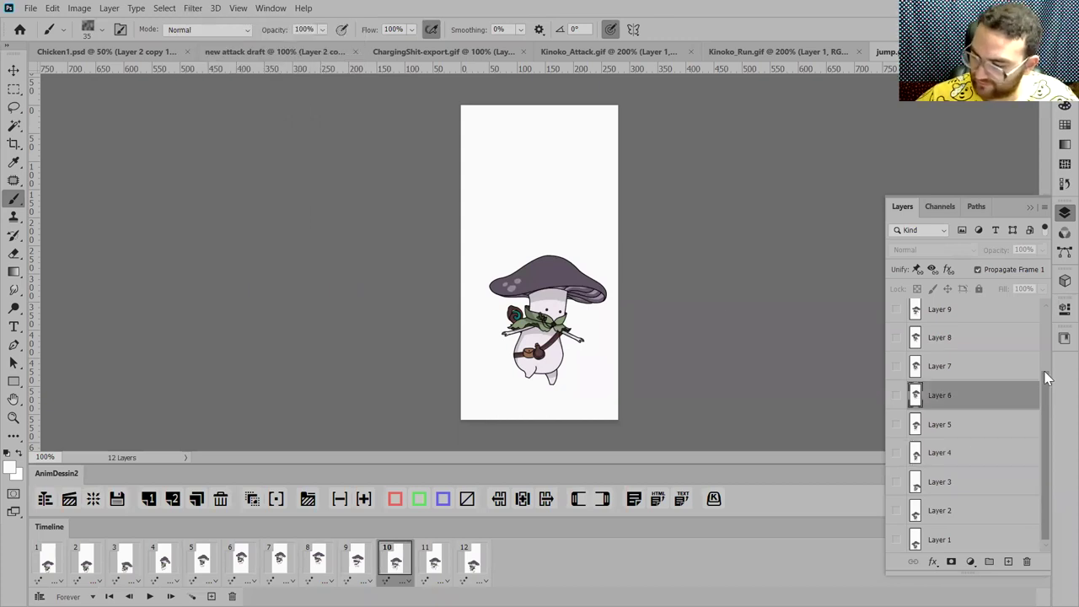
pyautogui.scroll(2, 1046, 373)
pyautogui.click(969, 339)
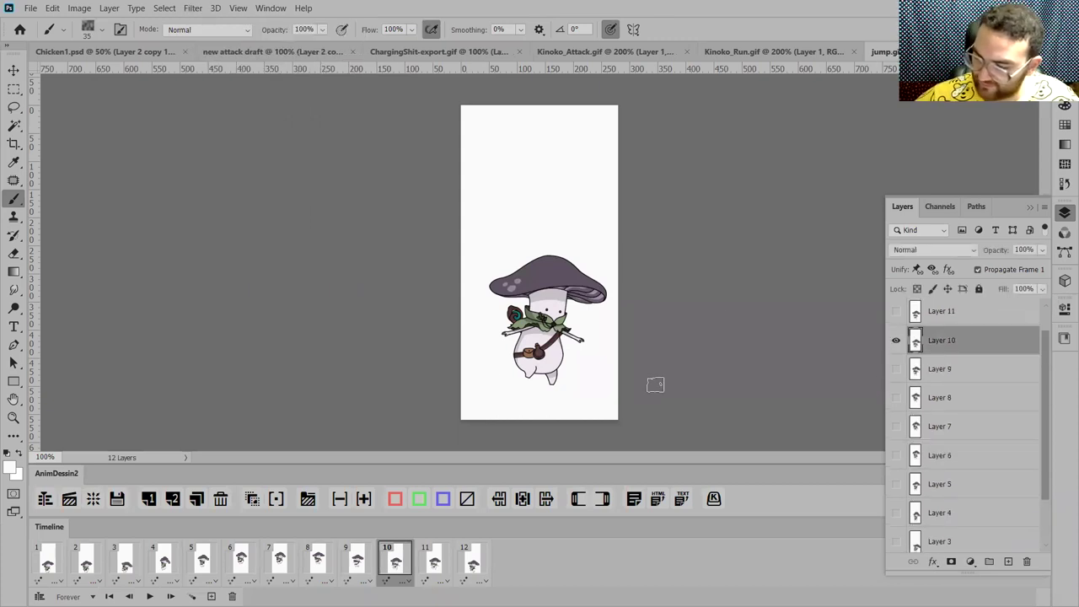
# Step: Liquify the character on Layer 10 with the brush size reduced to 200, slimming and elongating its body
pyautogui.click(193, 9)
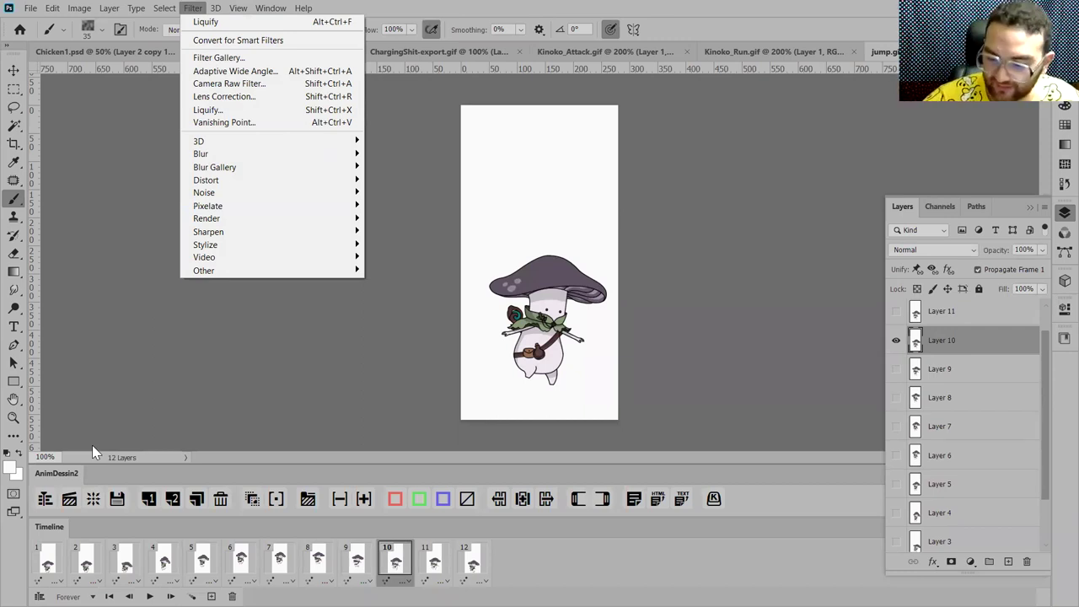
pyautogui.click(262, 113)
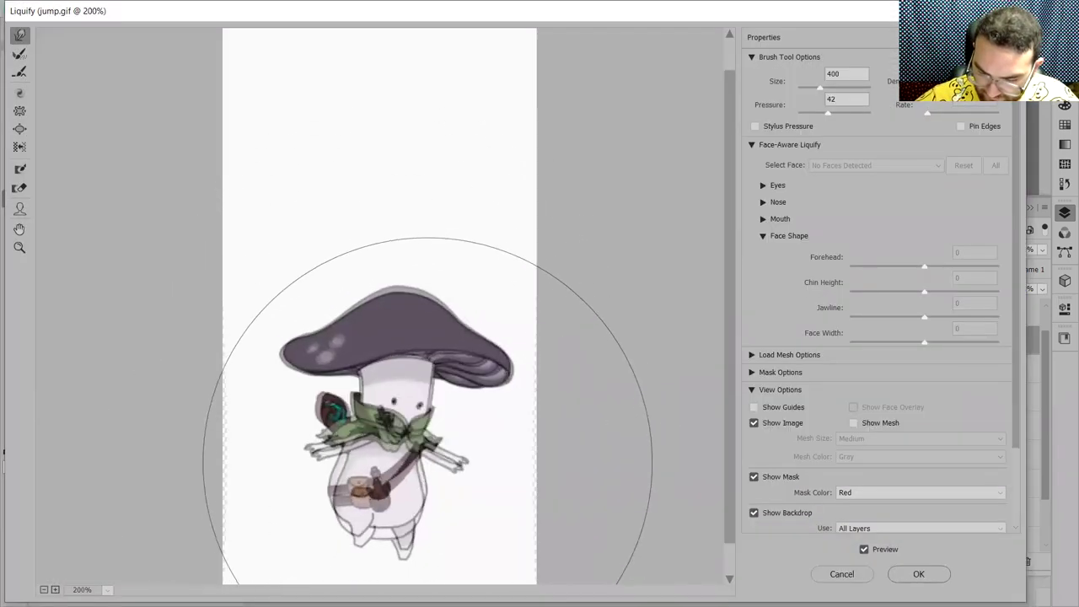
pyautogui.press('[')
pyautogui.press('[')
pyautogui.press('[')
pyautogui.press('[')
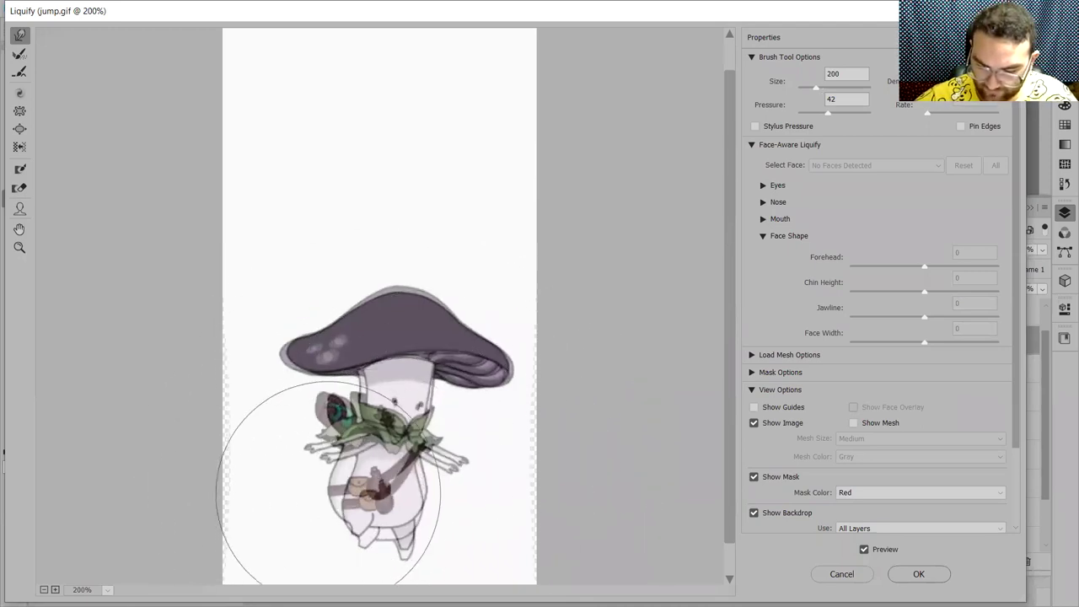
pyautogui.moveTo(414, 465); pyautogui.dragTo(414, 429)
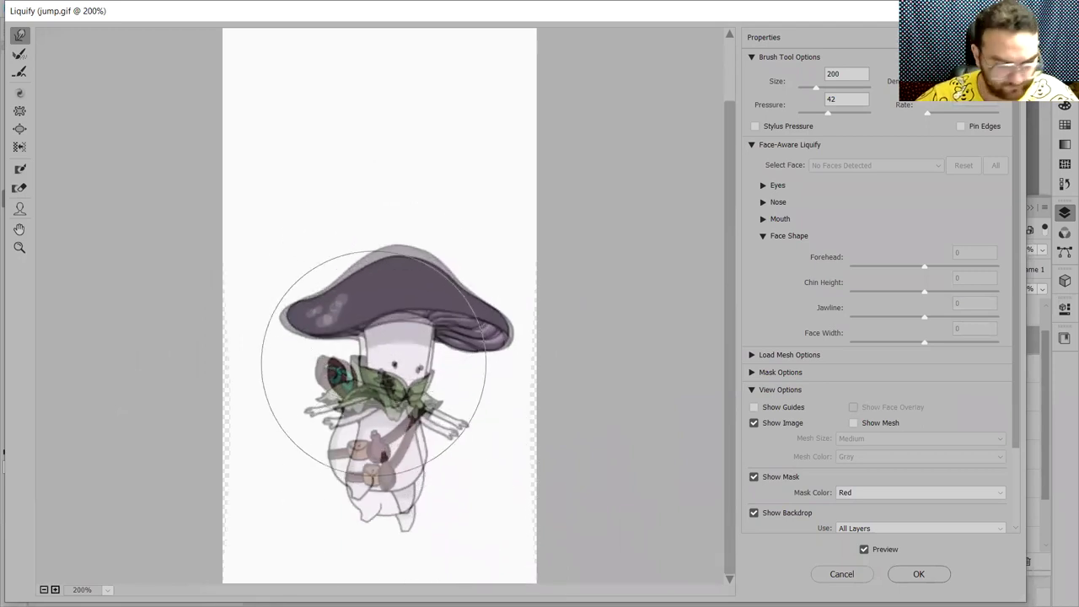
pyautogui.click(924, 574)
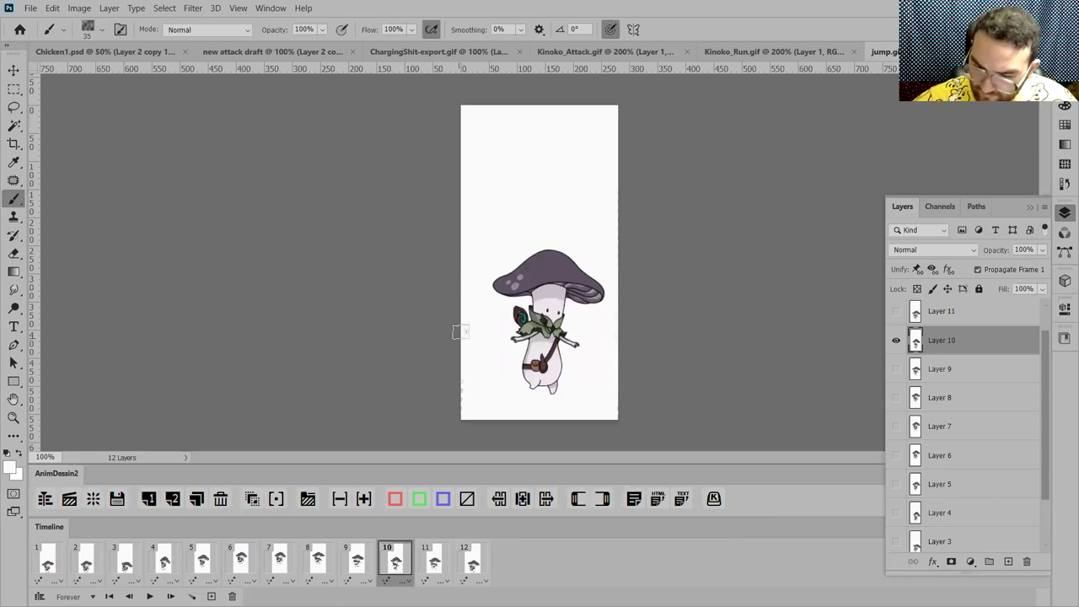
# Step: Compare the landing poses in frames 10 to 12 and select Layer 11 in frame 11 for editing
pyautogui.hotkey('ctrl', '-')
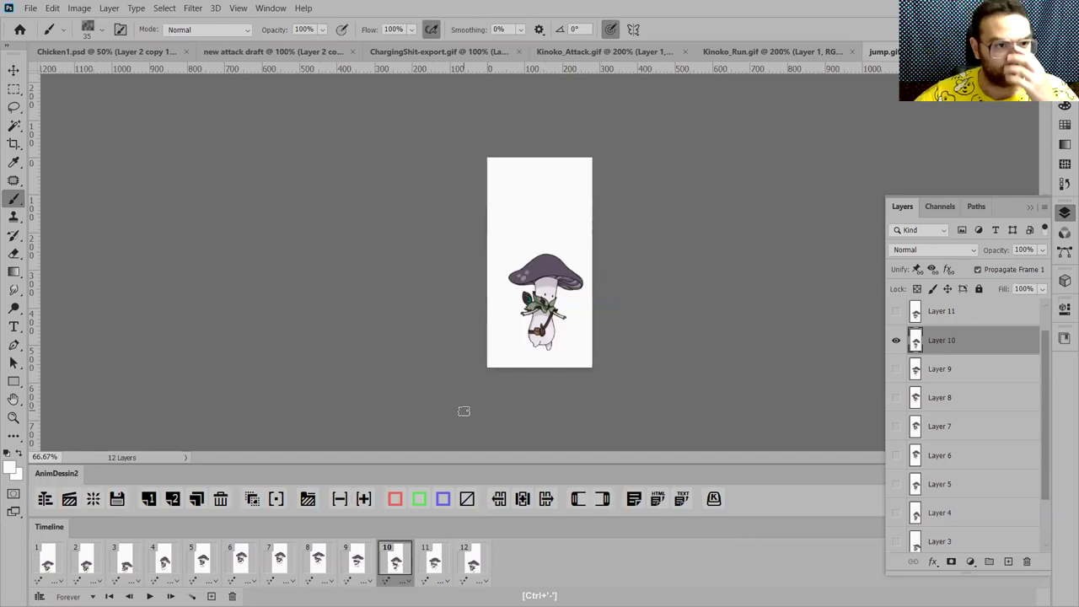
pyautogui.click(436, 560)
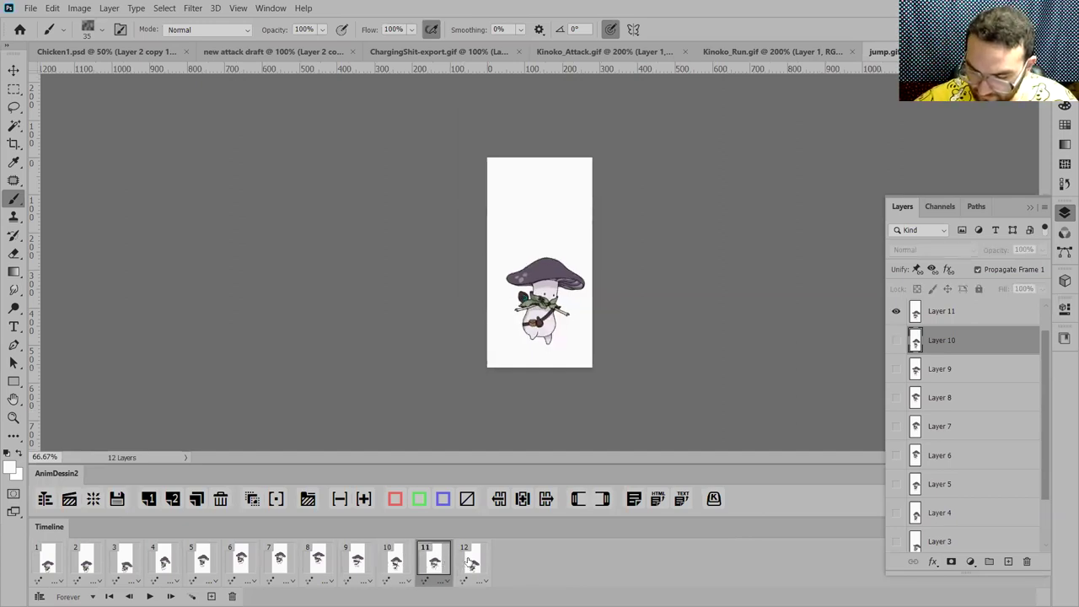
pyautogui.click(471, 563)
pyautogui.click(440, 561)
pyautogui.click(405, 562)
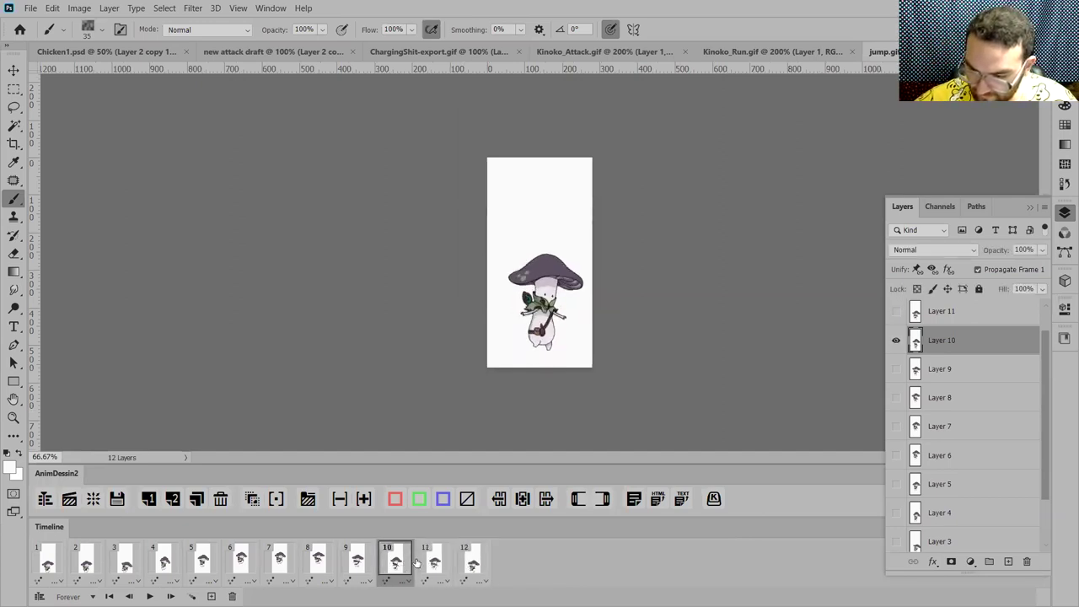
pyautogui.click(433, 560)
pyautogui.hotkey('ctrl', '+')
pyautogui.hotkey('ctrl', '+')
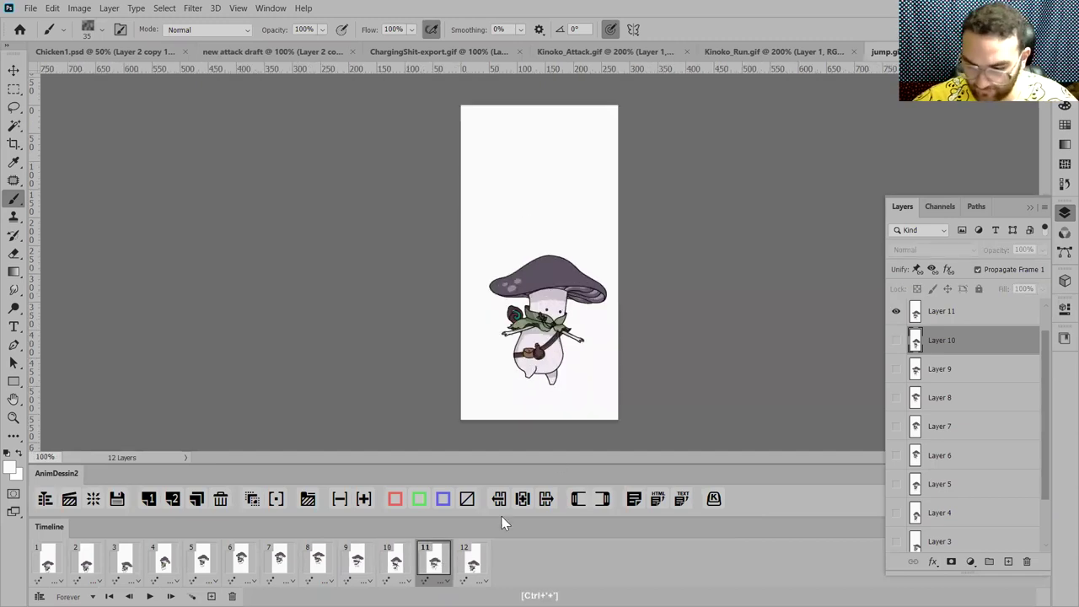
pyautogui.moveTo(681, 229); pyautogui.dragTo(674, 102)
pyautogui.click(978, 314)
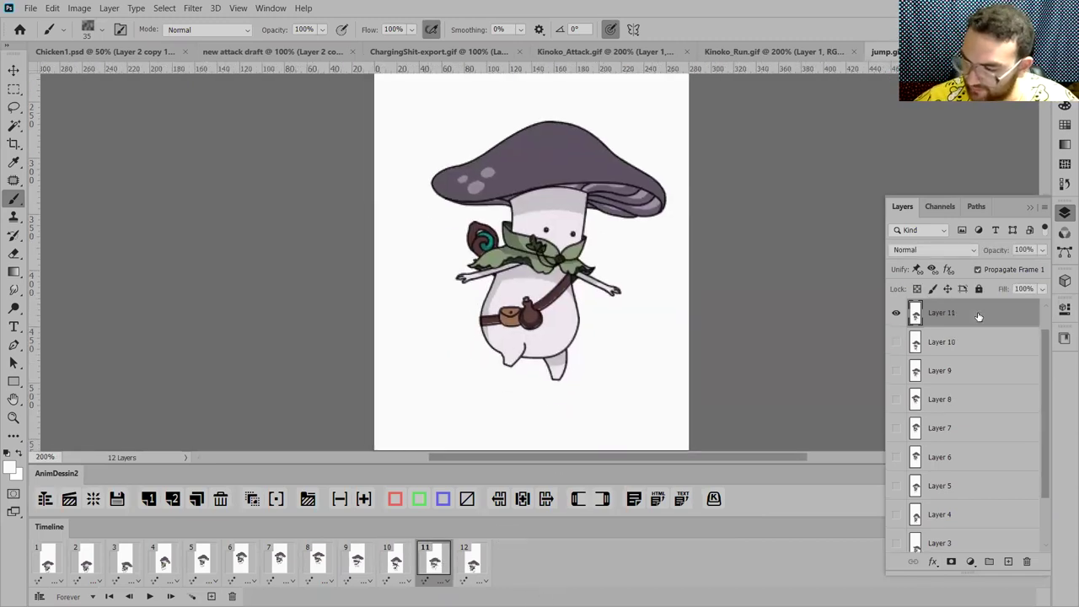
# Step: Lasso the whole character on Layer 11, shift it slightly downward with Free Transform, and deselect
pyautogui.click(14, 107)
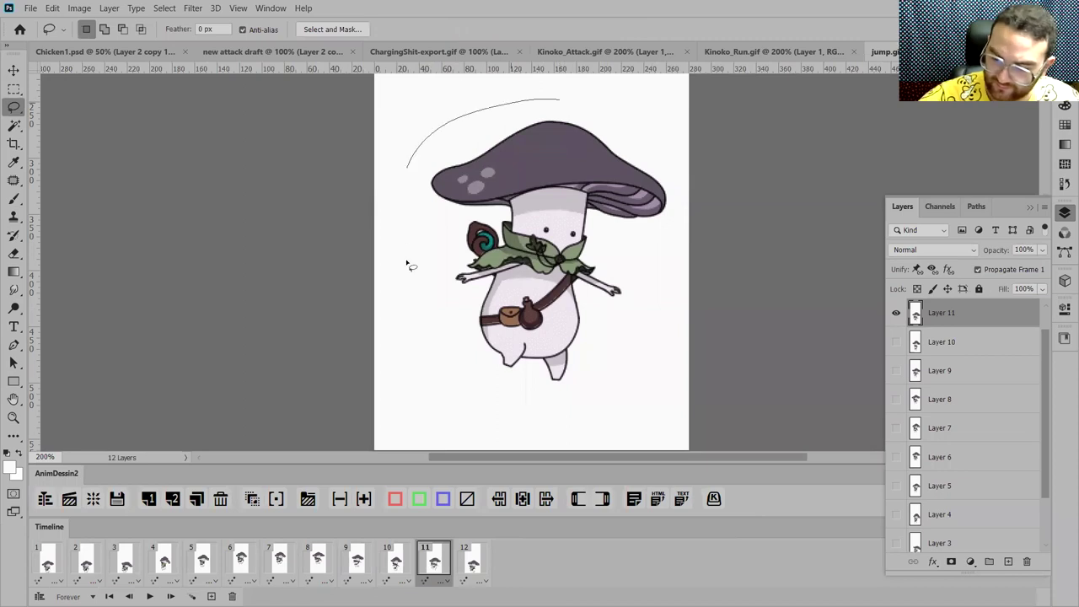
pyautogui.moveTo(572, 101); pyautogui.dragTo(619, 119)
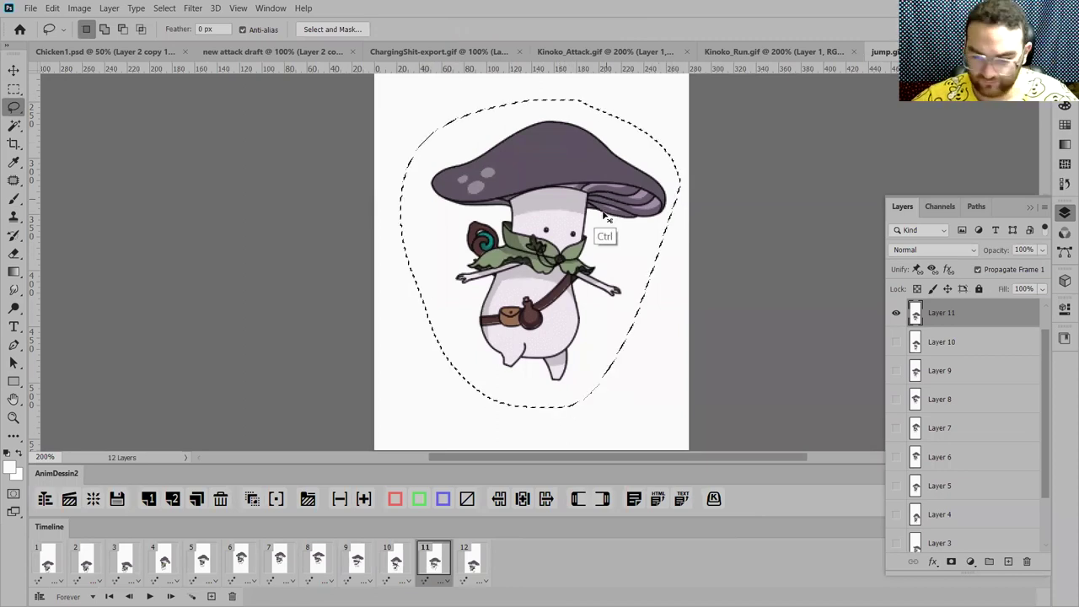
pyautogui.hotkey('ctrl', 't')
pyautogui.moveTo(569, 192); pyautogui.dragTo(571, 226)
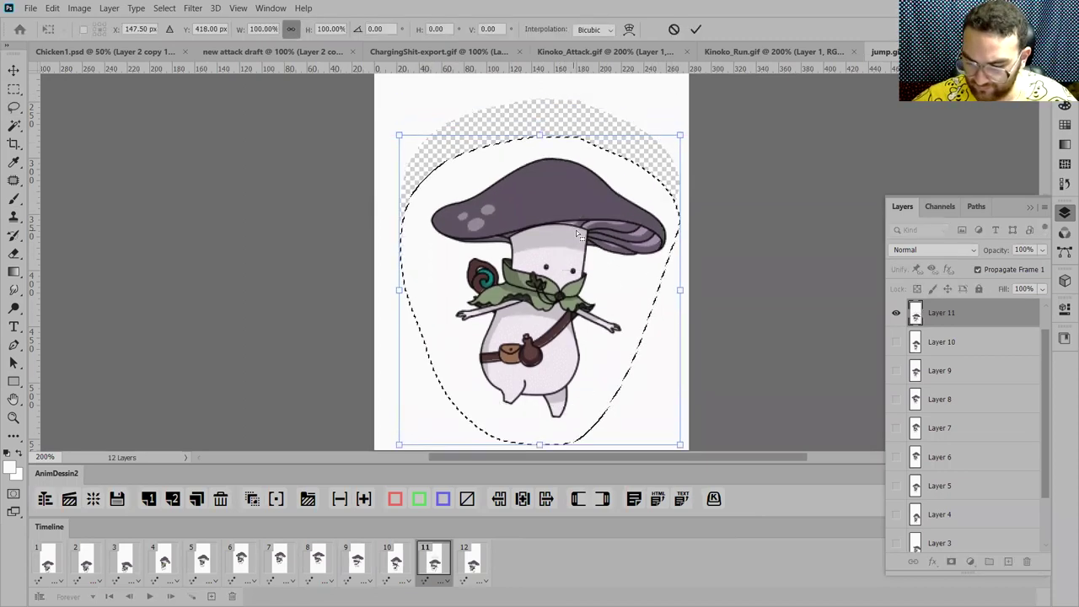
pyautogui.press('Return')
pyautogui.hotkey('ctrl', 'd')
# Step: Compare the lowered character in frame 11 with the poses in frames 9, 10 and 12
pyautogui.click(473, 565)
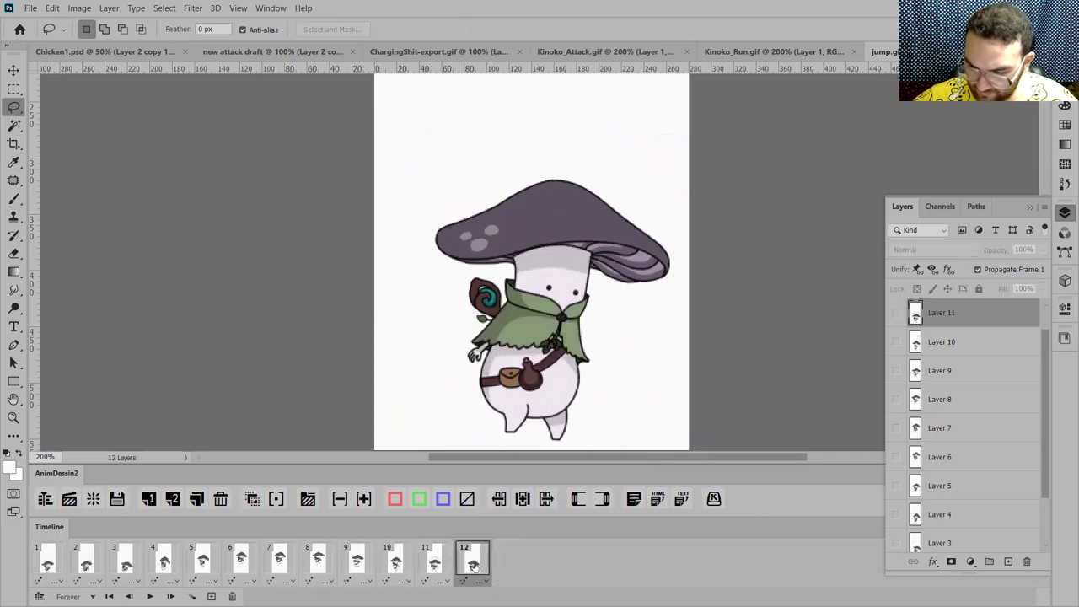
pyautogui.click(436, 563)
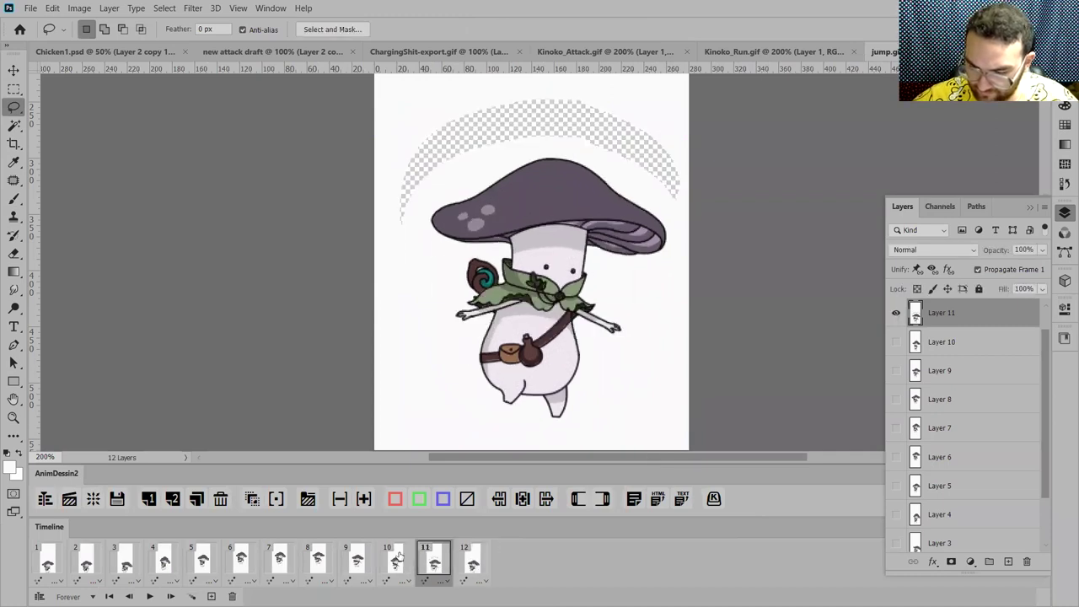
pyautogui.click(396, 560)
pyautogui.click(357, 560)
pyautogui.click(395, 560)
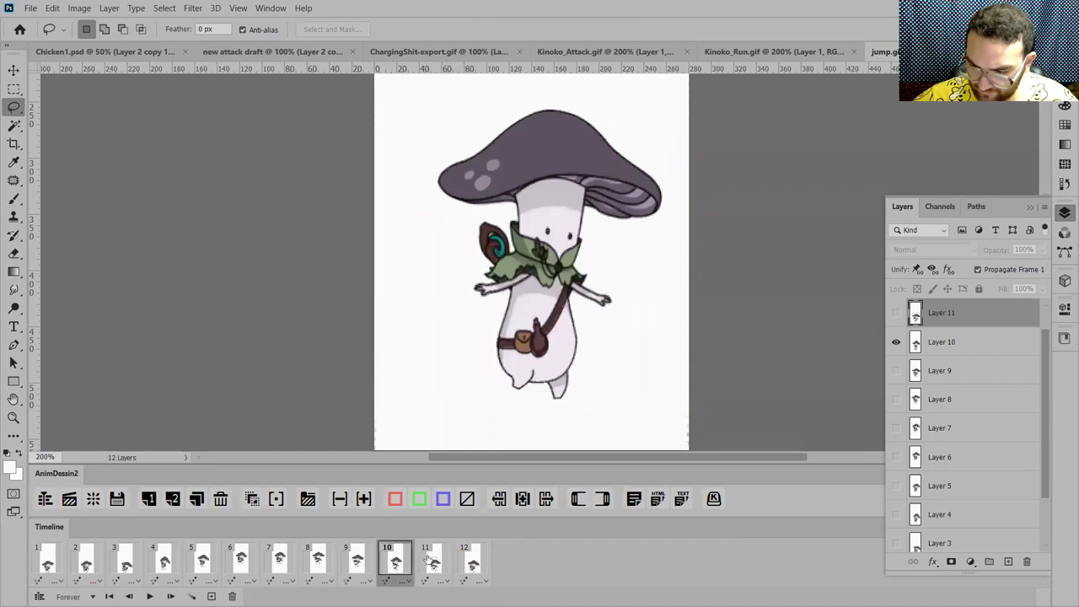
# Step: Liquify the character on Layer 11 in frame 11 with the size 200 brush, slimming the body and stretching the cap upward
pyautogui.click(434, 563)
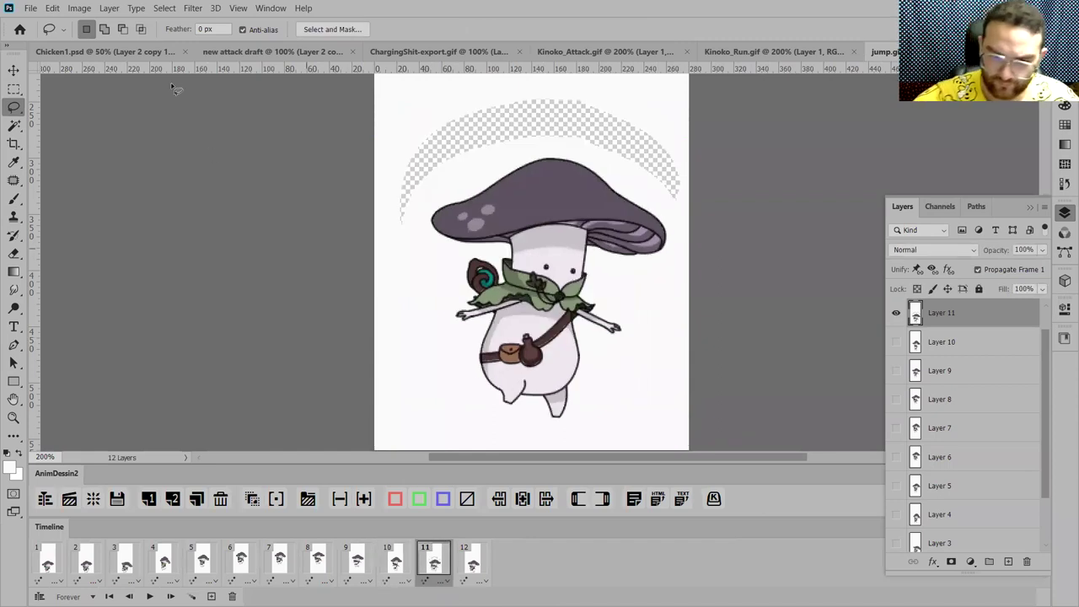
pyautogui.click(189, 8)
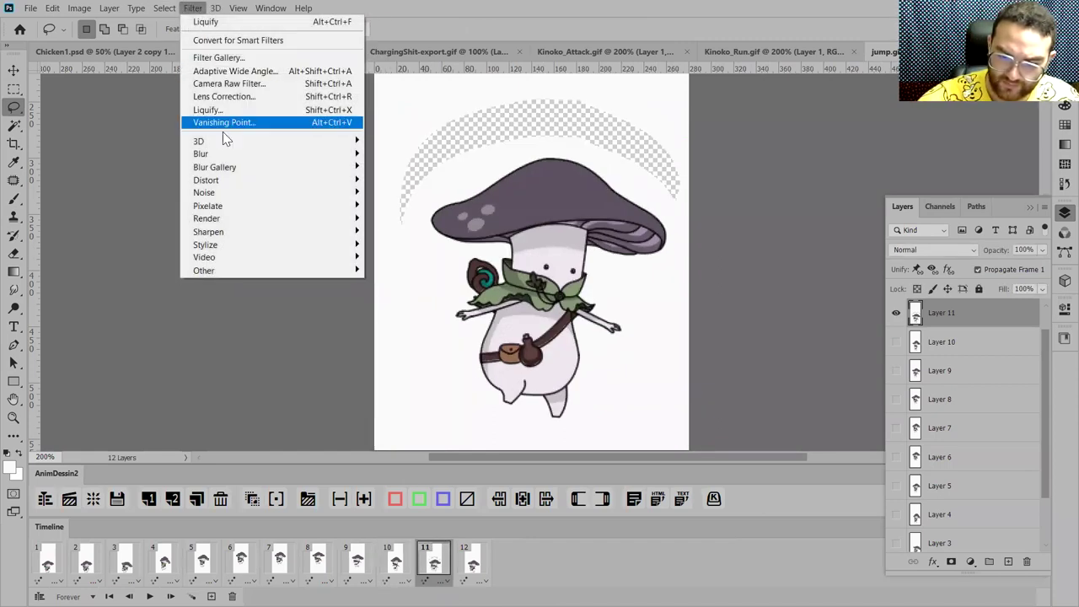
pyautogui.click(222, 110)
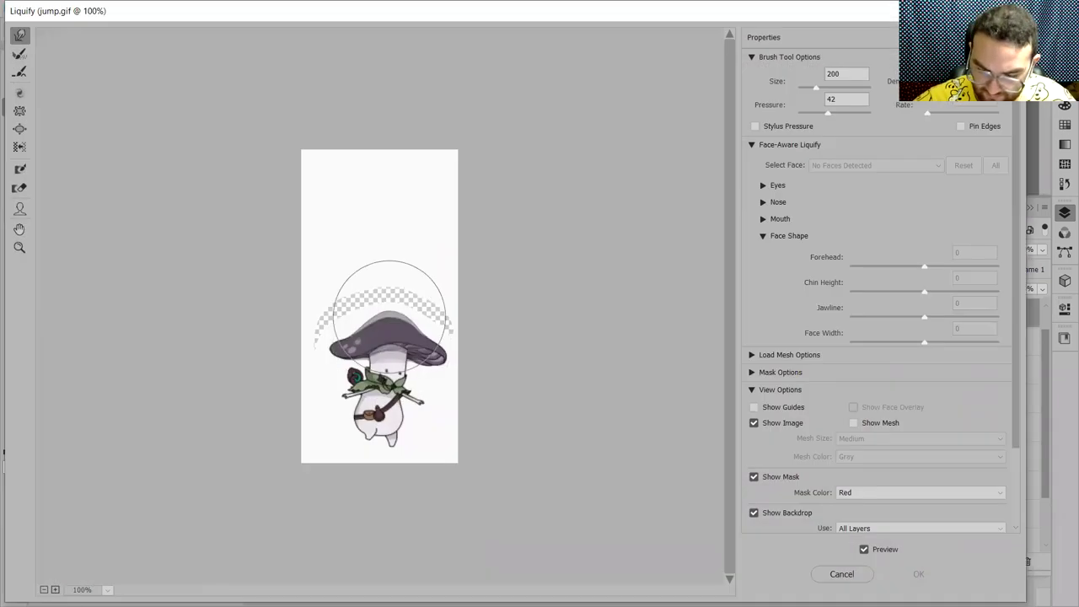
pyautogui.moveTo(389, 316)
pyautogui.mouseDown()
pyautogui.moveTo(428, 351)
pyautogui.moveTo(382, 366)
pyautogui.moveTo(338, 351)
pyautogui.moveTo(352, 354)
pyautogui.moveTo(372, 404)
pyautogui.moveTo(349, 405)
pyautogui.moveTo(420, 409)
pyautogui.mouseUp()
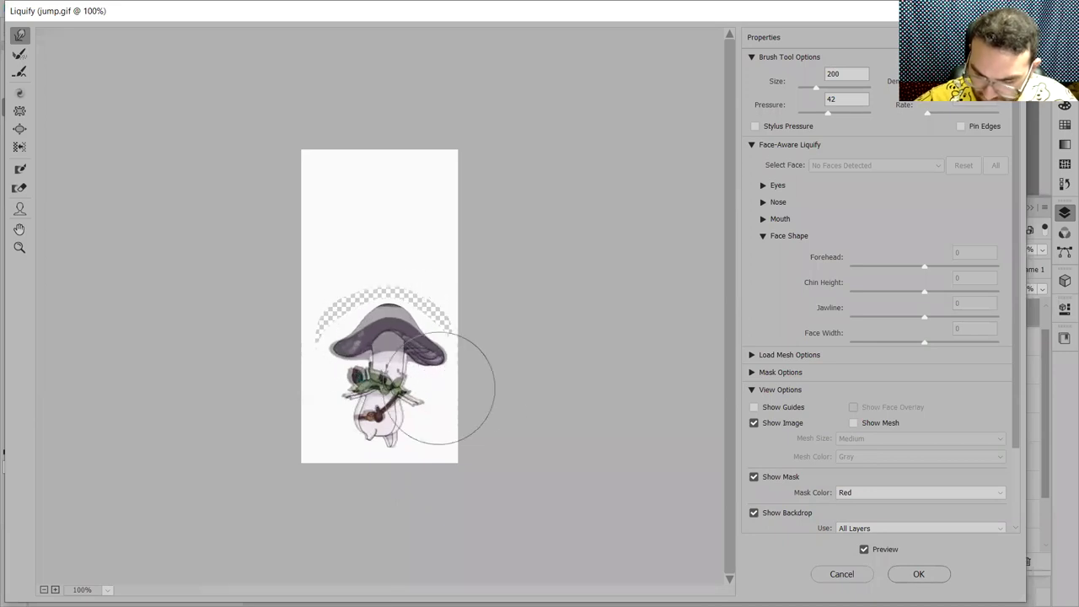
pyautogui.click(916, 574)
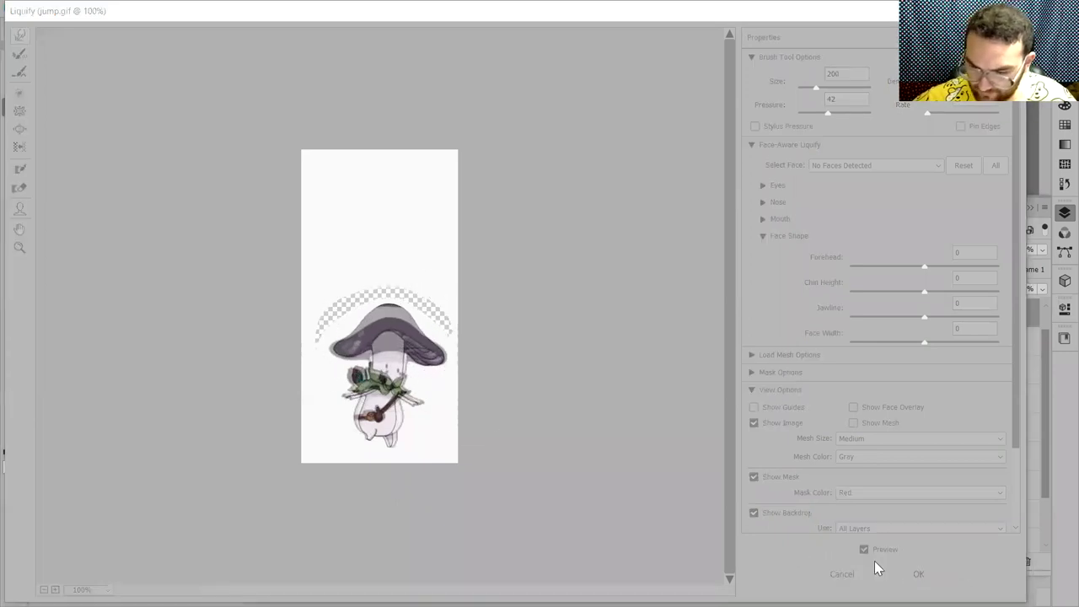
# Step: Paint the transparent arc above the mushroom cap on Layer 11 white, switching to a solid round 35 px brush
pyautogui.moveTo(659, 145)
pyautogui.mouseDown()
pyautogui.moveTo(612, 98)
pyautogui.moveTo(598, 105)
pyautogui.moveTo(634, 132)
pyautogui.moveTo(615, 132)
pyautogui.moveTo(576, 97)
pyautogui.mouseUp()
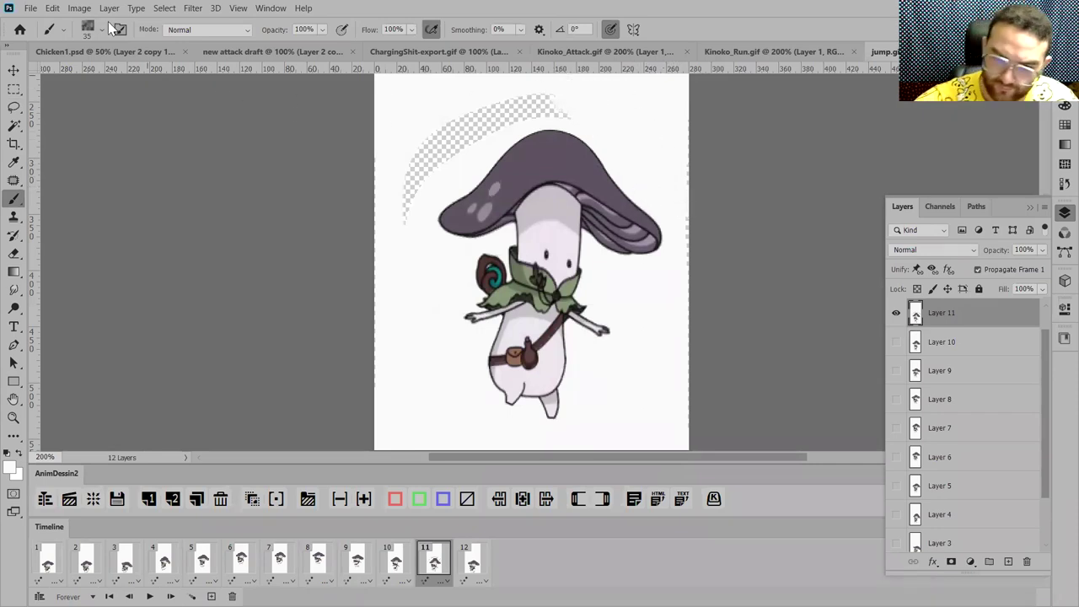
pyautogui.click(102, 29)
pyautogui.click(134, 236)
pyautogui.click(585, 104)
pyautogui.moveTo(585, 104)
pyautogui.mouseDown()
pyautogui.moveTo(480, 114)
pyautogui.moveTo(386, 208)
pyautogui.moveTo(508, 110)
pyautogui.moveTo(681, 117)
pyautogui.mouseUp()
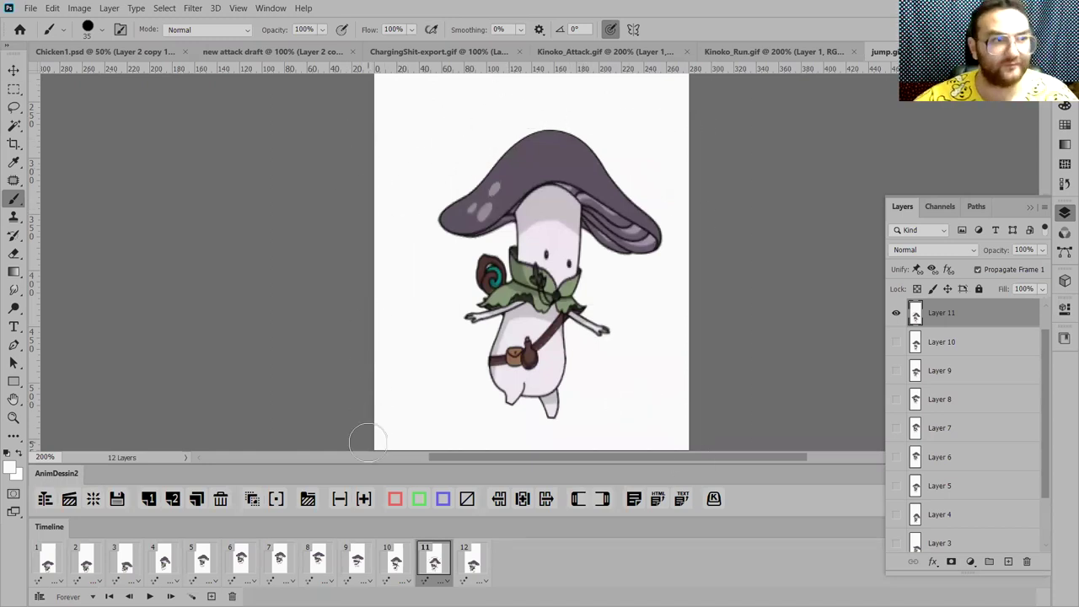
# Step: Compare the stretched character in frame 11 with the poses in frames 12 and 1
pyautogui.hotkey('ctrl', '-')
pyautogui.hotkey('ctrl', '-')
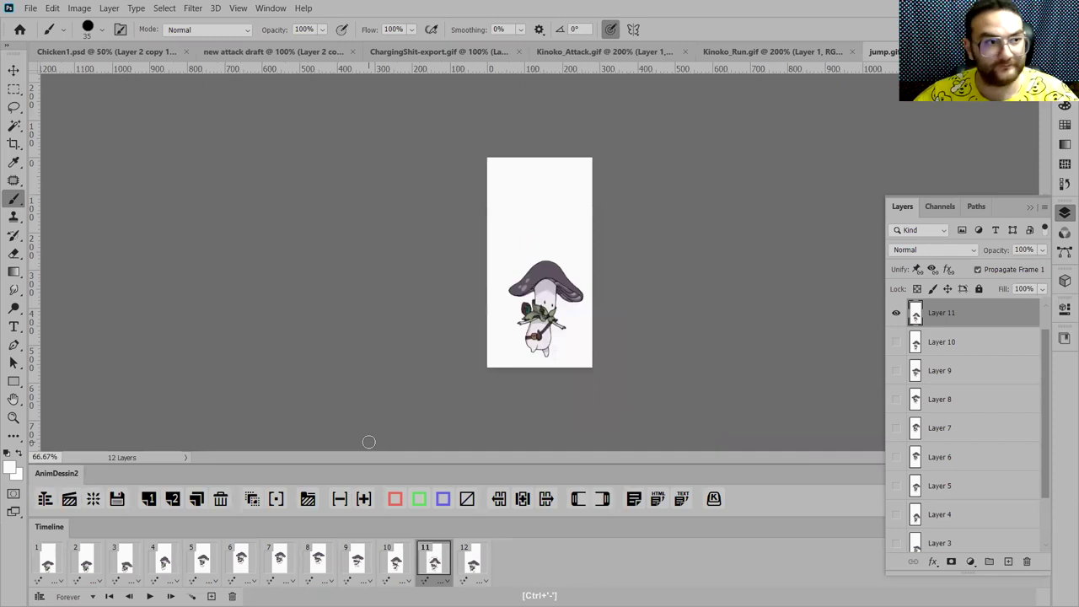
pyautogui.hotkey('ctrl', '-')
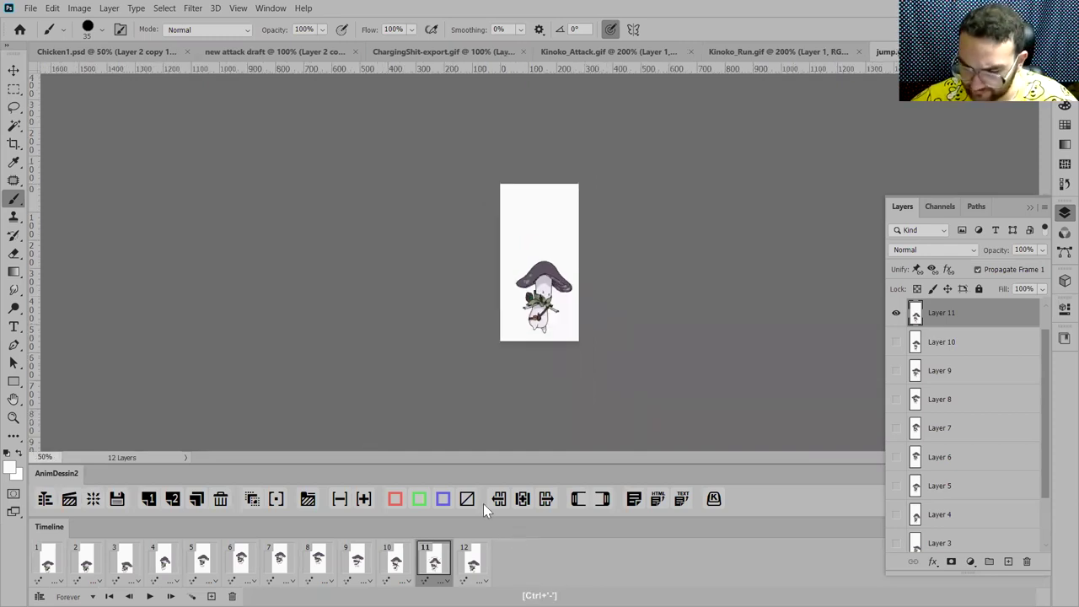
pyautogui.click(485, 558)
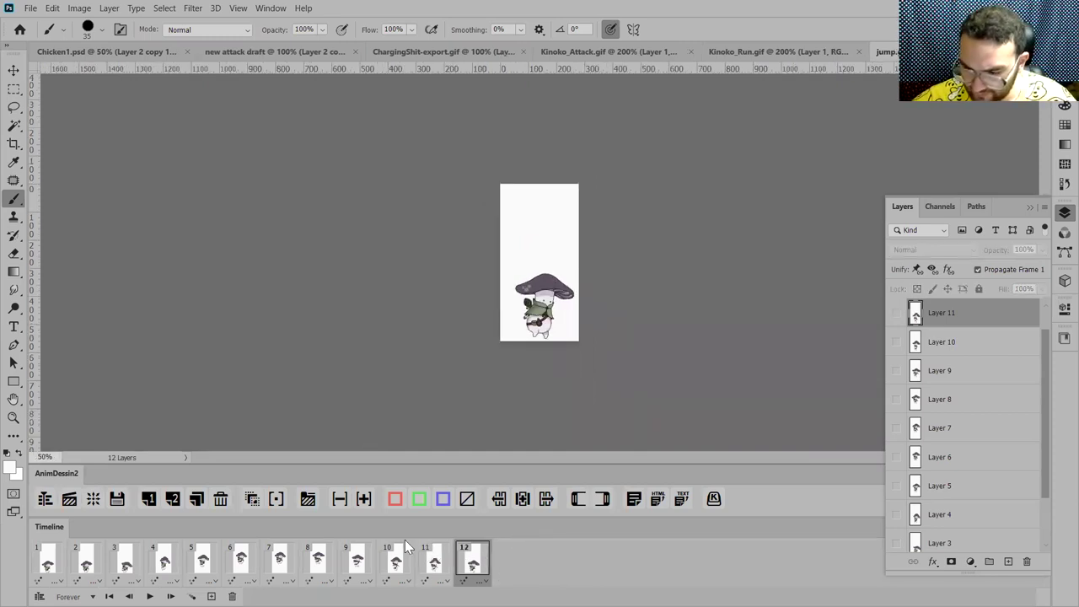
pyautogui.click(39, 566)
# Step: Liquify the character on Layer 12 in frame 12 with the size 200 brush, lowering the cap and widening the body into a squash
pyautogui.click(472, 564)
pyautogui.hotkey('ctrl', 'space')
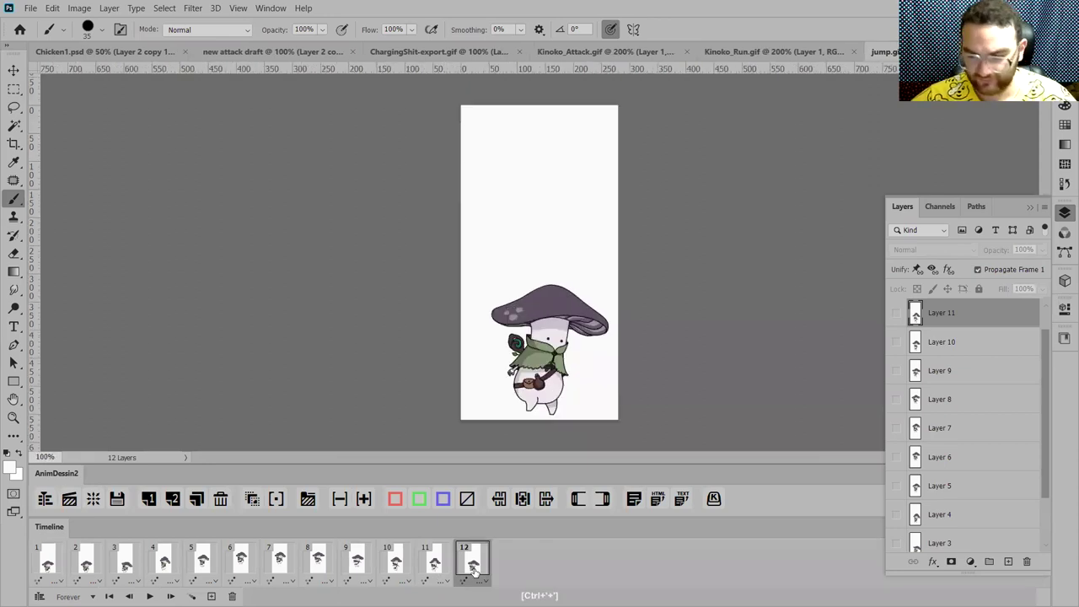
pyautogui.click(530, 194)
pyautogui.click(201, 10)
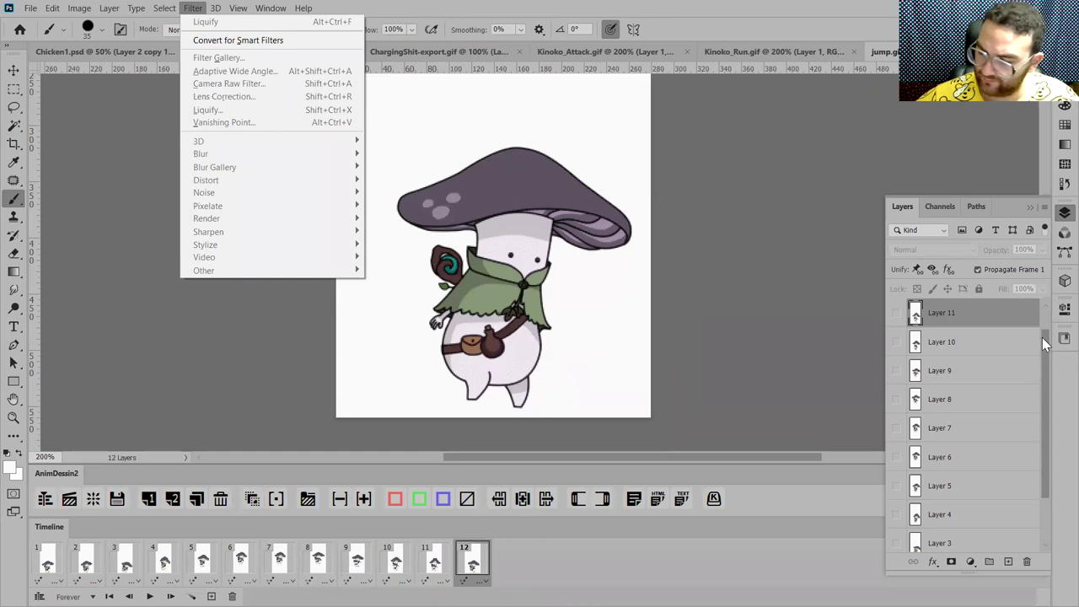
pyautogui.press('Escape')
pyautogui.hotkey('ctrl', 'shift', 'alt', 'n')
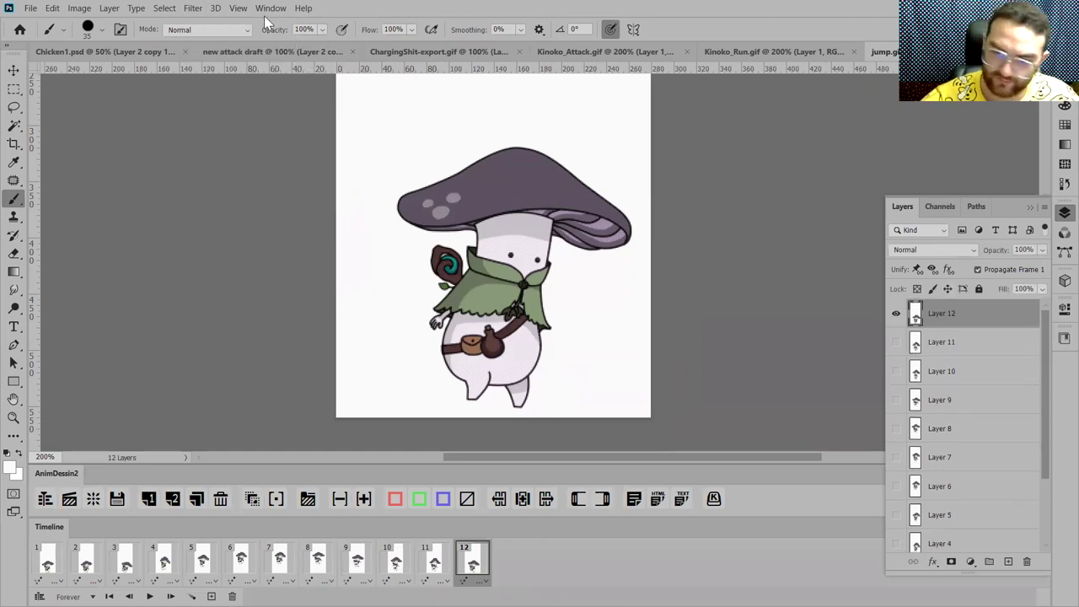
pyautogui.click(192, 8)
pyautogui.click(229, 111)
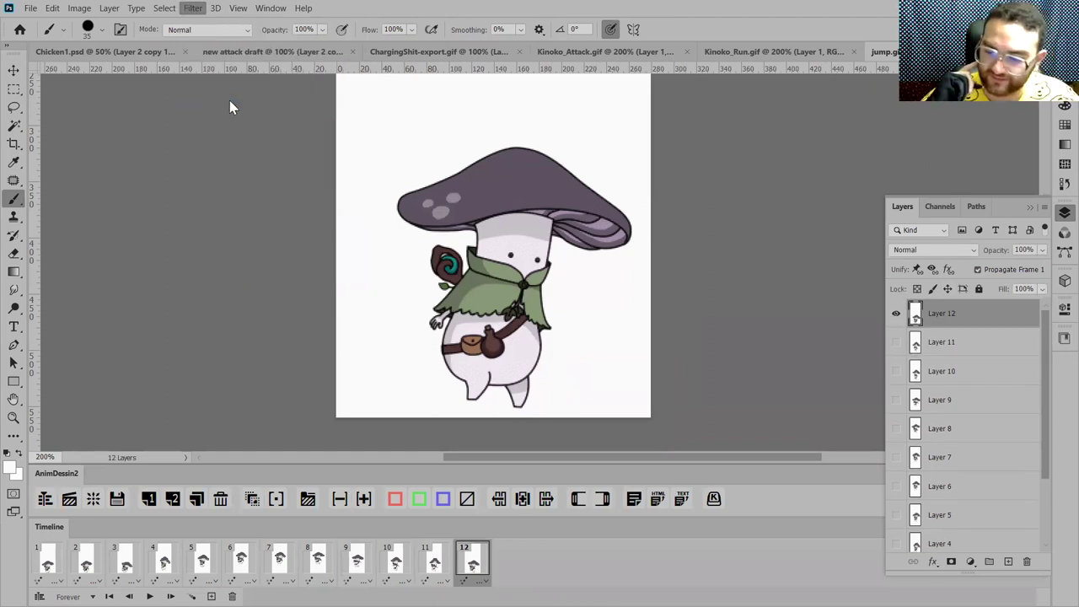
pyautogui.hotkey('ctrl', '+')
pyautogui.scroll(-2, 497, 411)
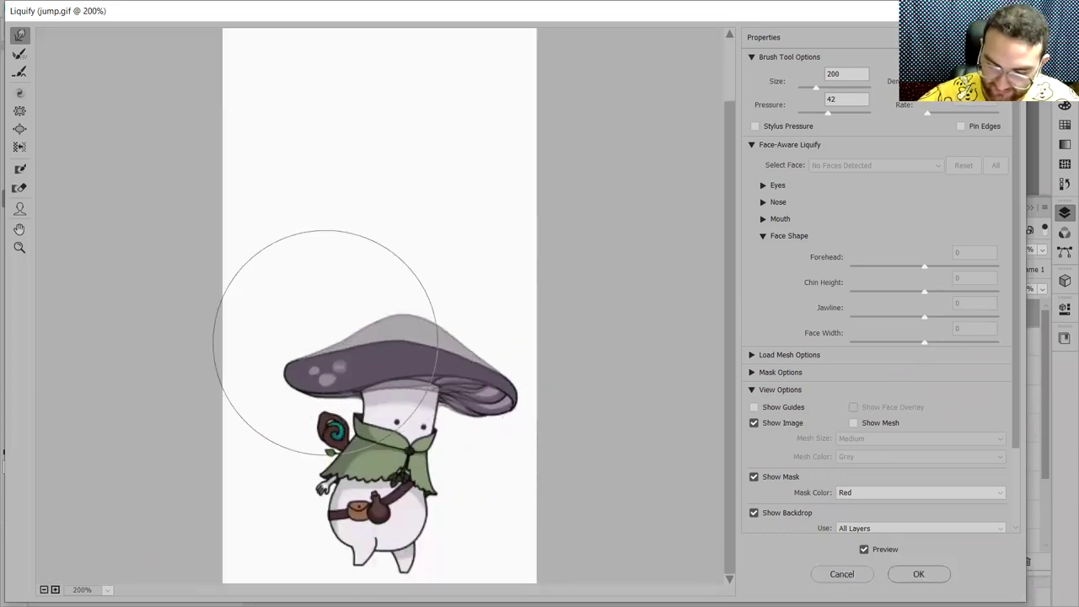
pyautogui.press('alt')
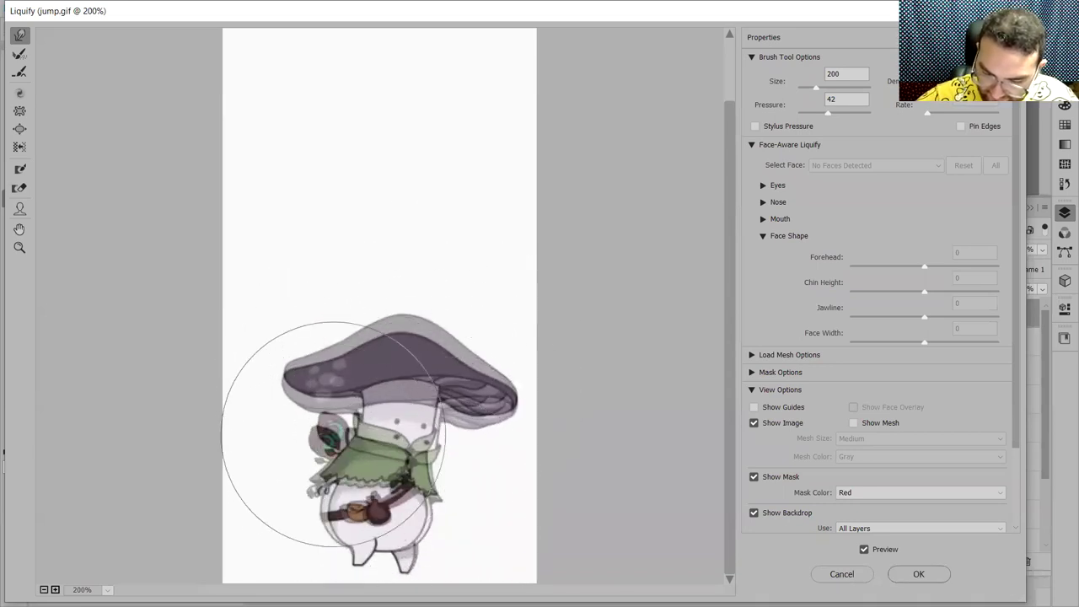
pyautogui.click(920, 573)
# Step: Check the pose in frame 11 and play the jump animation from frame 1 to review the landing
pyautogui.hotkey('ctrl', '-')
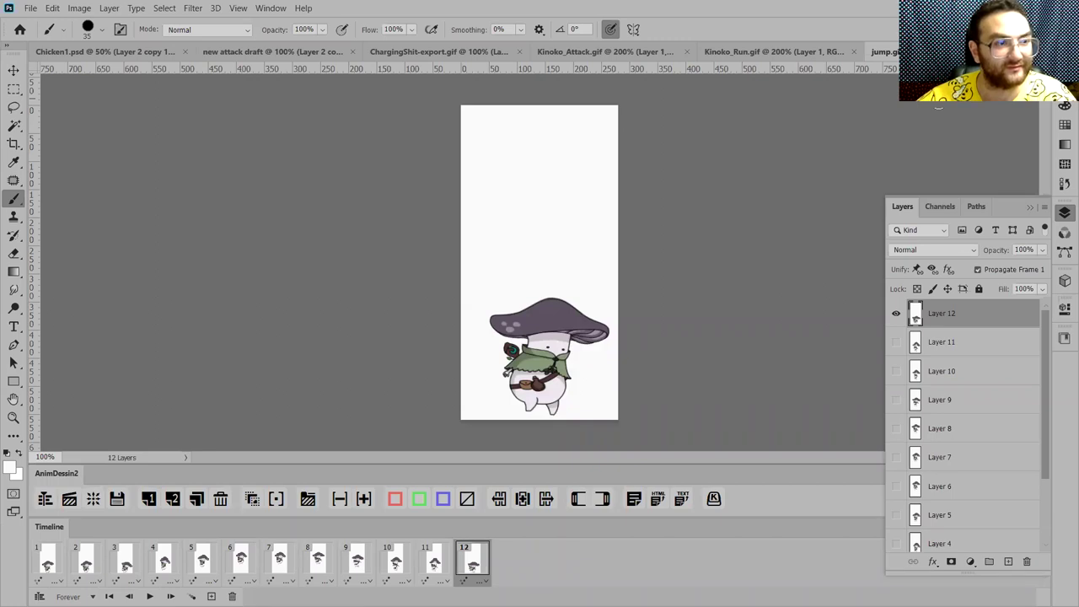
pyautogui.hotkey('ctrl', '-')
pyautogui.click(428, 556)
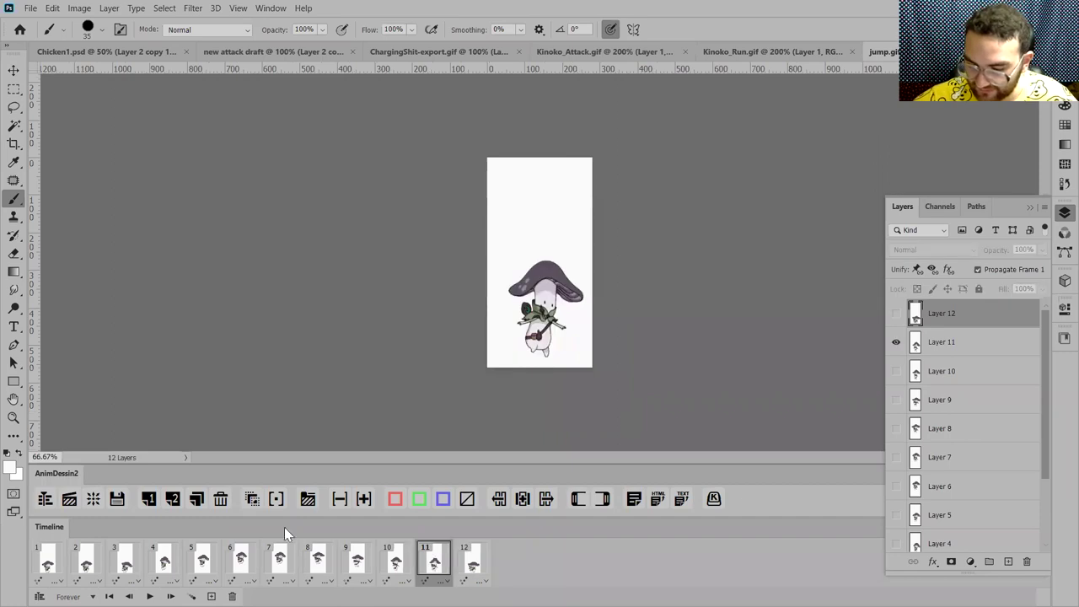
pyautogui.click(52, 558)
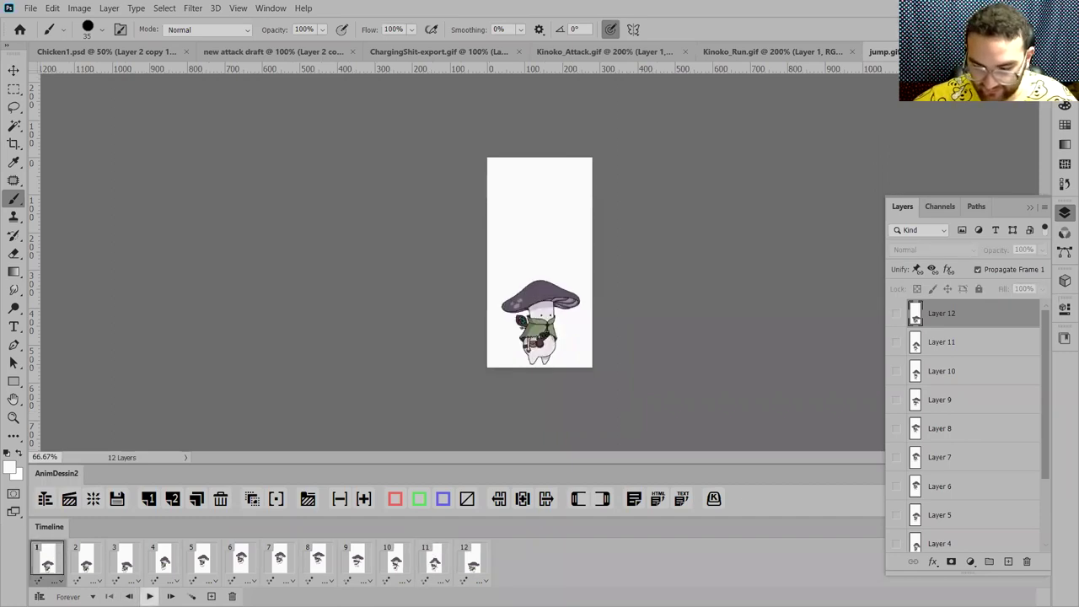
pyautogui.press('space')
pyautogui.hotkey('ctrl', '+')
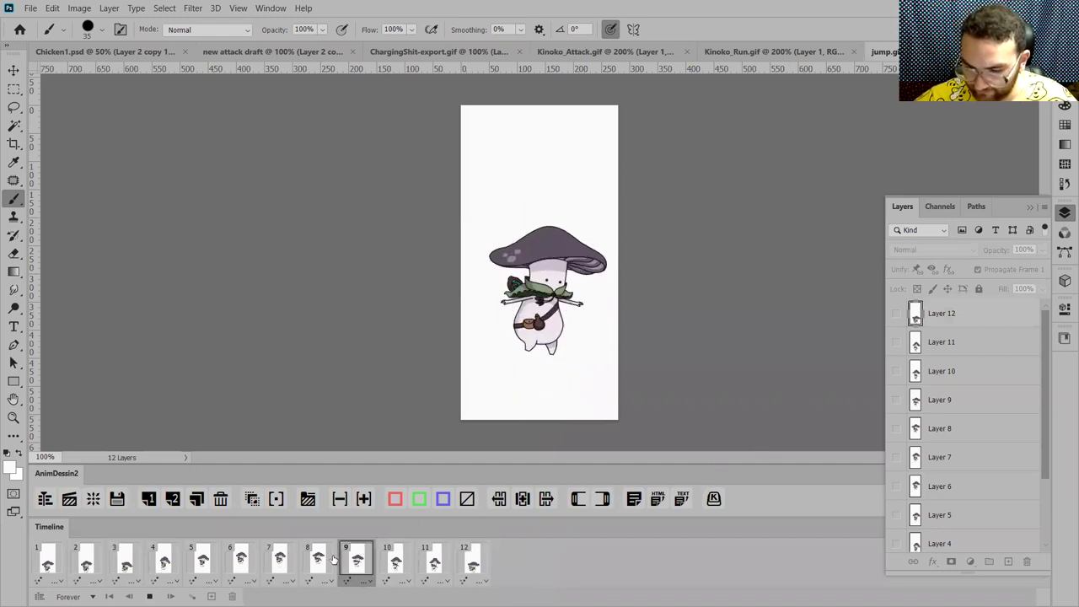
pyautogui.press('space')
# Step: Compare the character's landing poses in frames 10 and 11 up close
pyautogui.click(431, 564)
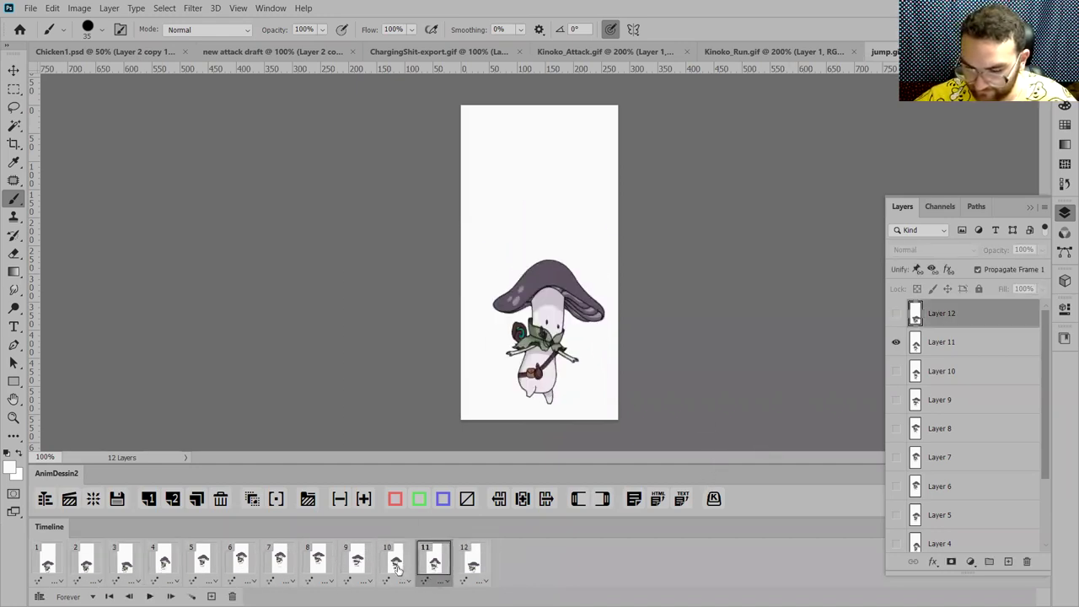
pyautogui.click(394, 563)
pyautogui.click(433, 558)
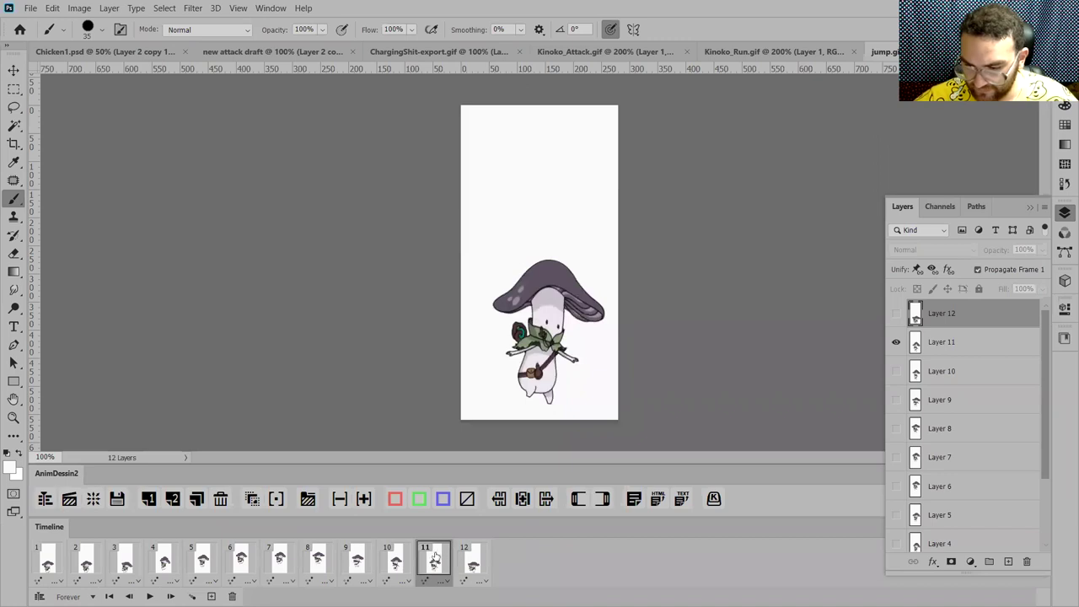
pyautogui.hotkey('ctrl', '+')
pyautogui.moveTo(670, 297); pyautogui.dragTo(669, 176)
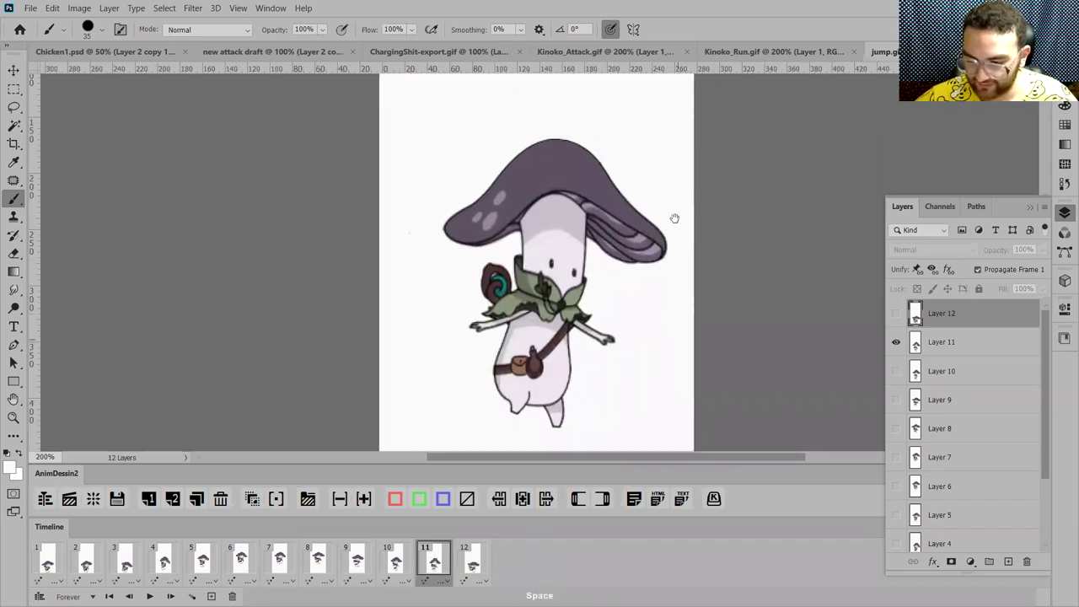
pyautogui.click(220, 498)
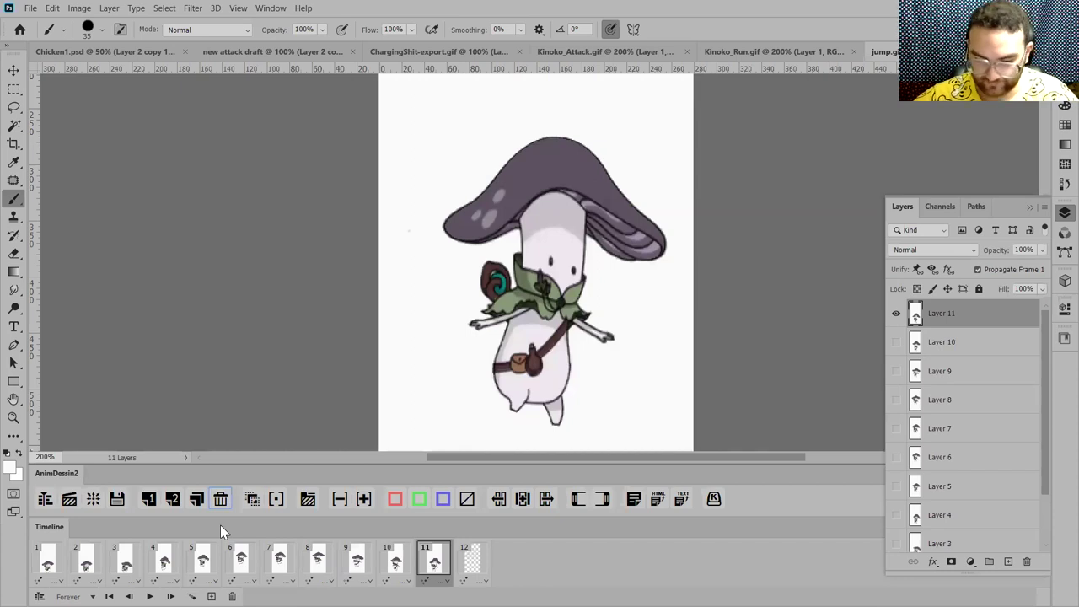
pyautogui.hotkey('ctrl', 'z')
pyautogui.click(472, 552)
# Step: Delete Layer 11 and remove its emptied frame 11 from the timeline
pyautogui.click(436, 561)
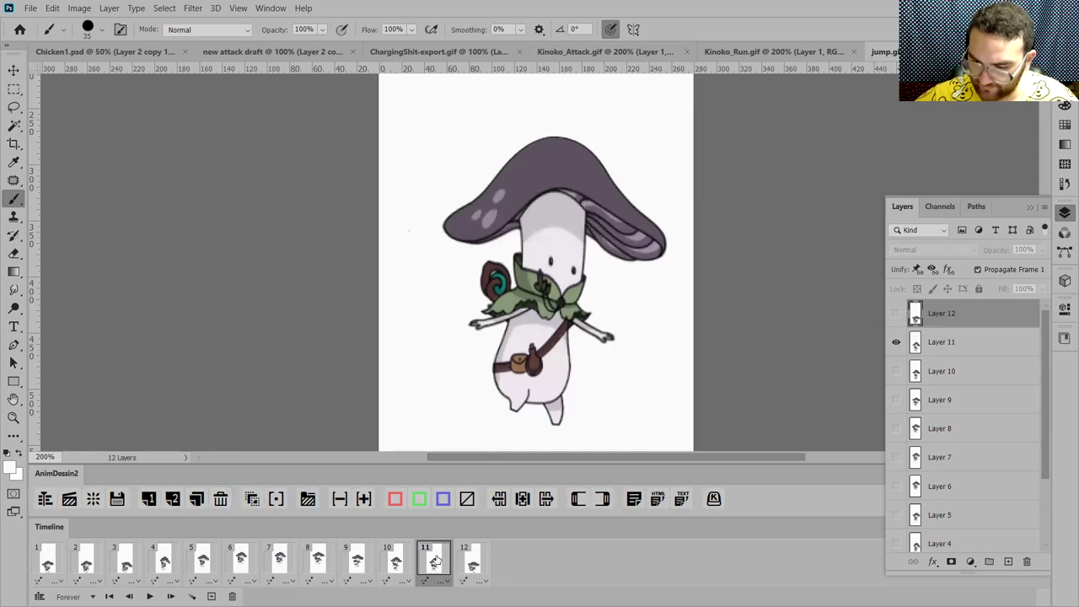
pyautogui.click(963, 342)
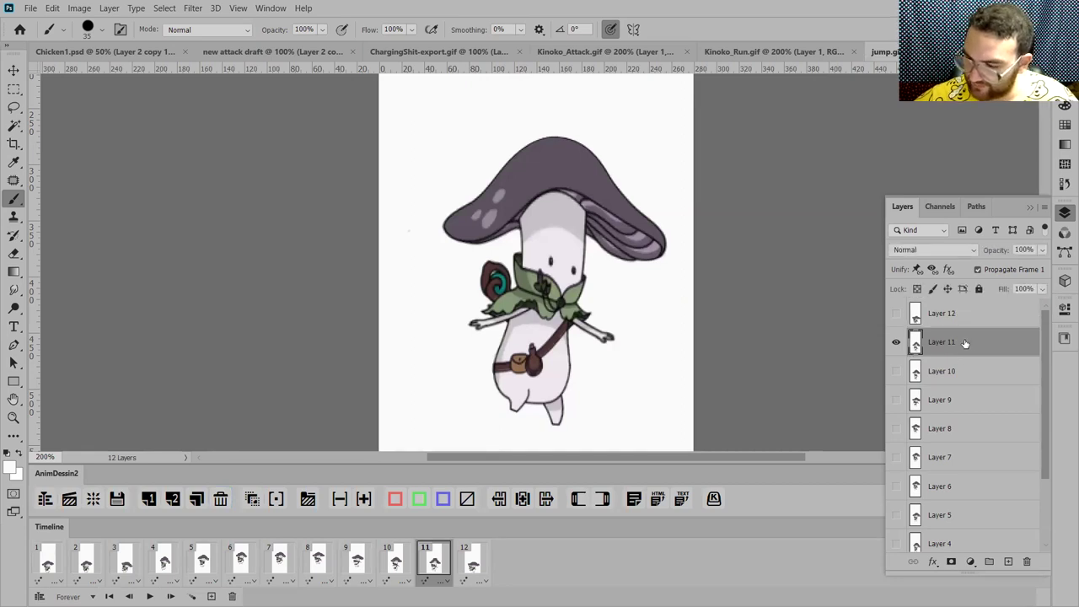
pyautogui.press('h')
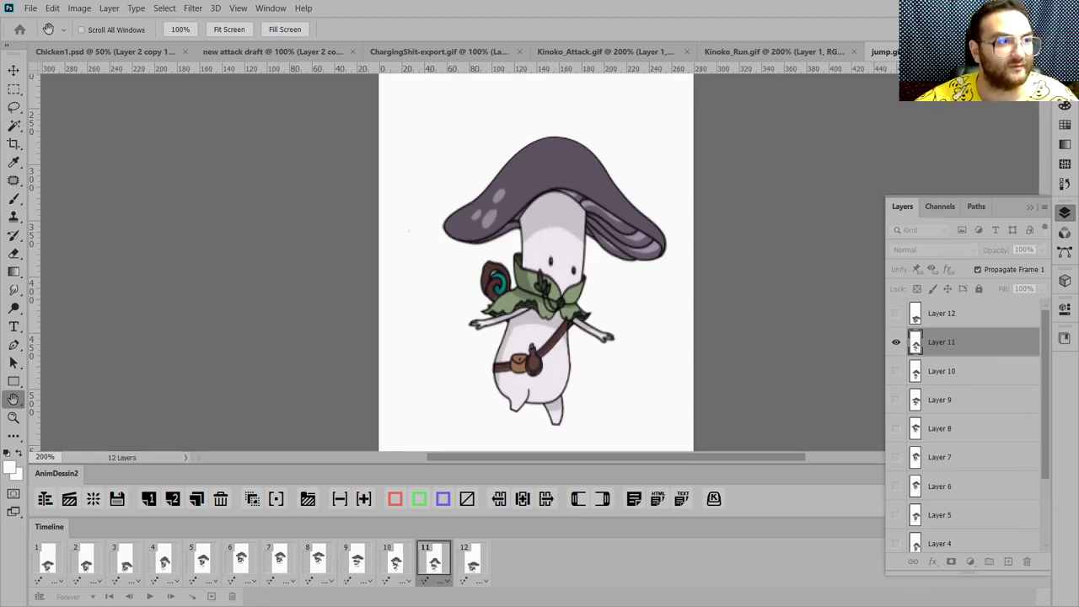
pyautogui.press('b')
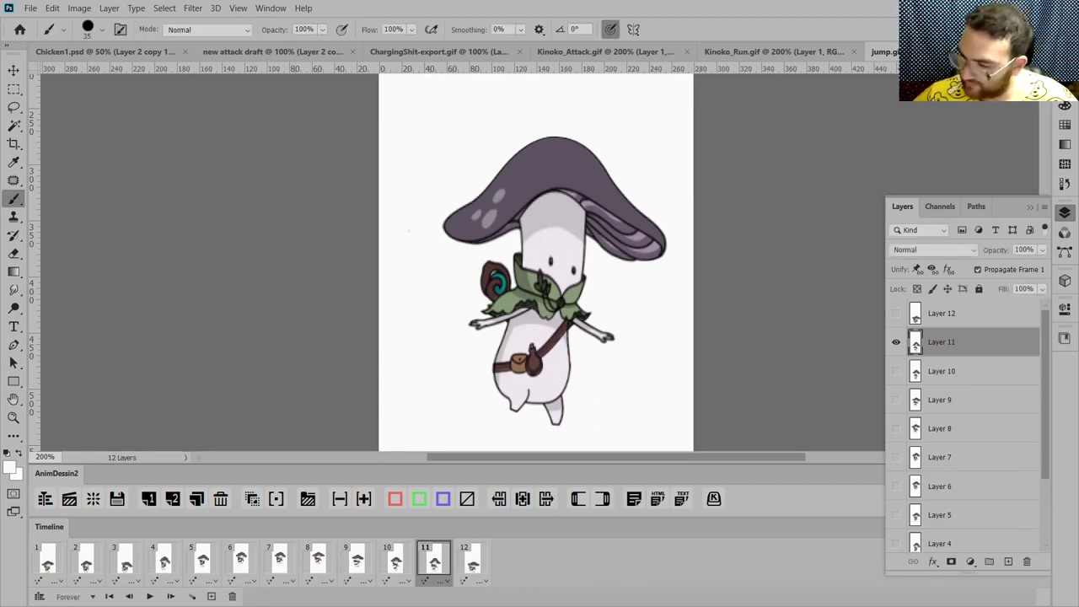
pyautogui.moveTo(997, 363); pyautogui.dragTo(1026, 561)
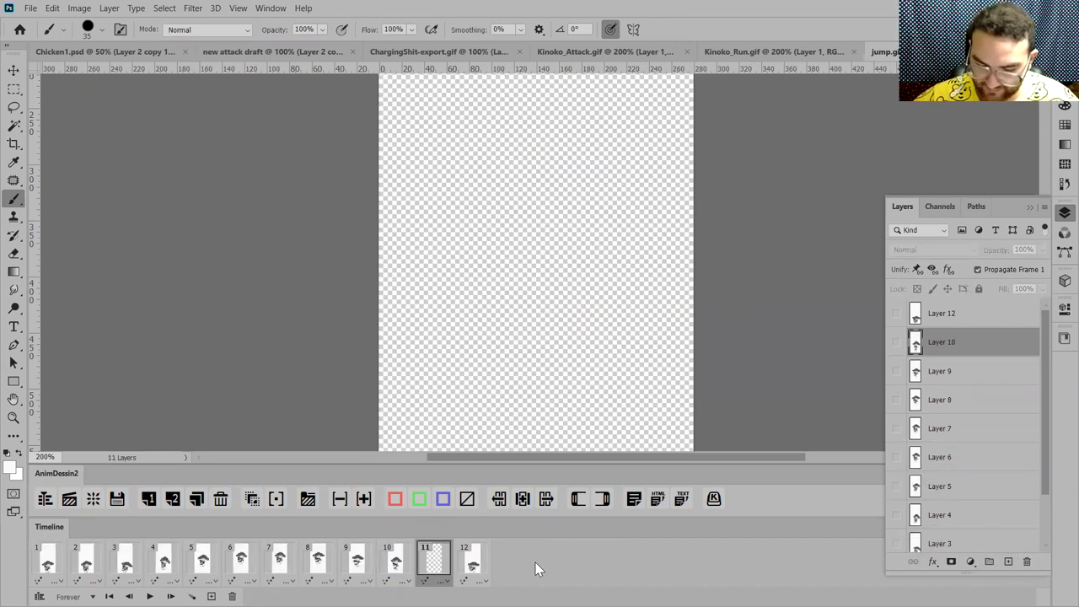
pyautogui.press('Delete')
pyautogui.click(513, 250)
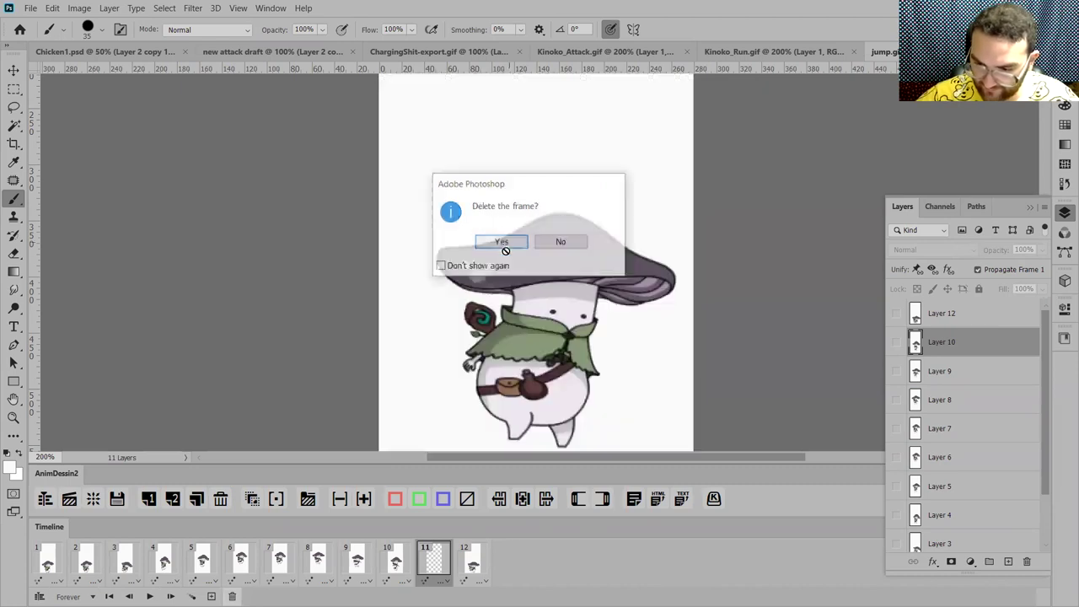
# Step: Play the shortened jump animation to review the transition from frame 10 into the squashed landing
pyautogui.hotkey('ctrl', '-')
pyautogui.hotkey('ctrl', '-')
pyautogui.hotkey('ctrl', '+')
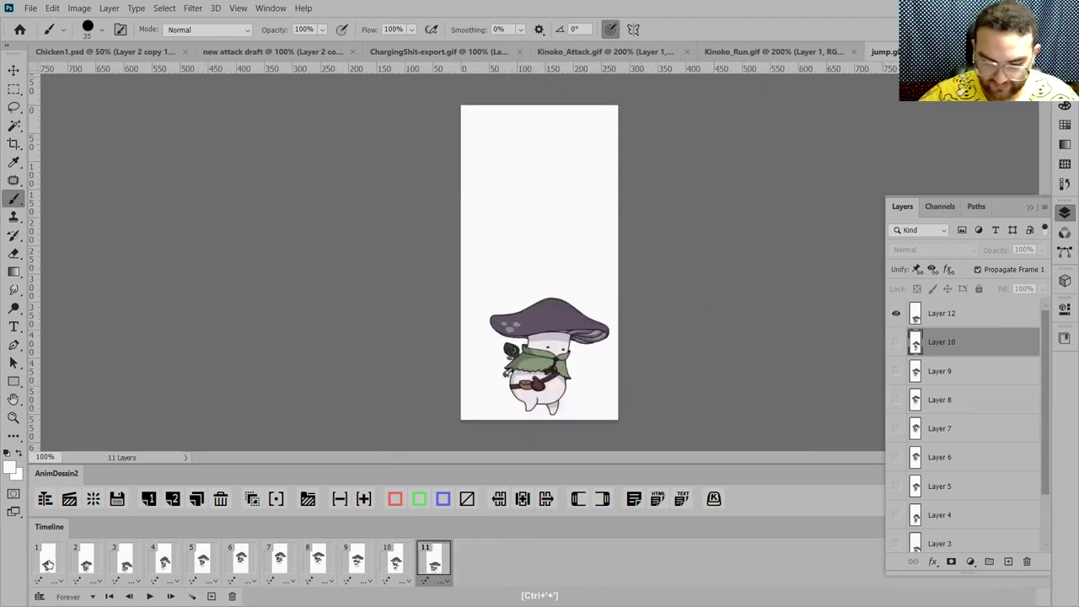
pyautogui.press('space')
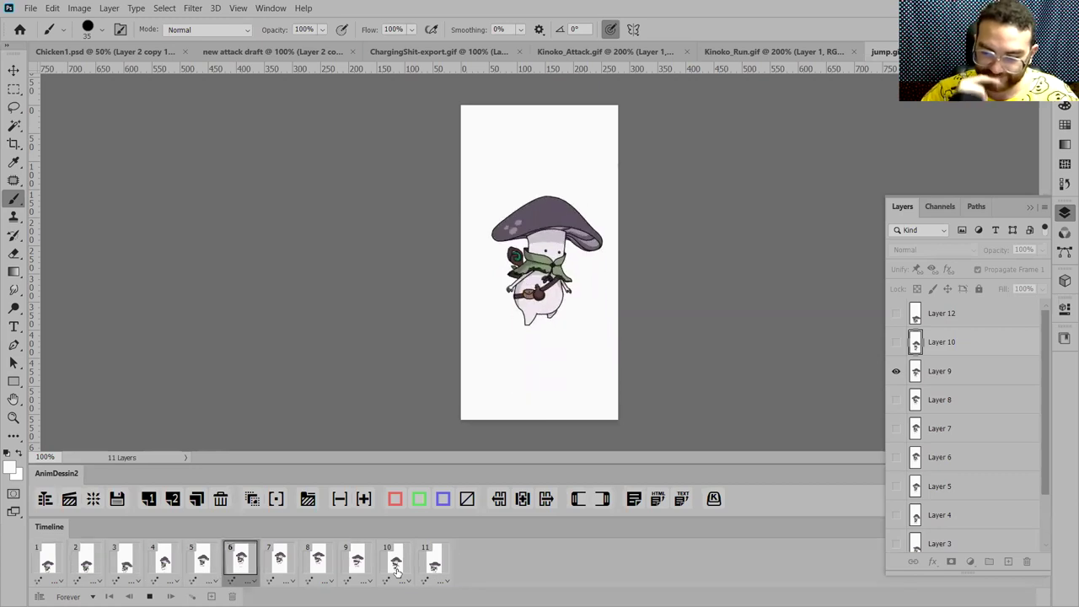
pyautogui.press('space')
# Step: Delete frame 5 from the timeline and return to frame 1
pyautogui.click(98, 559)
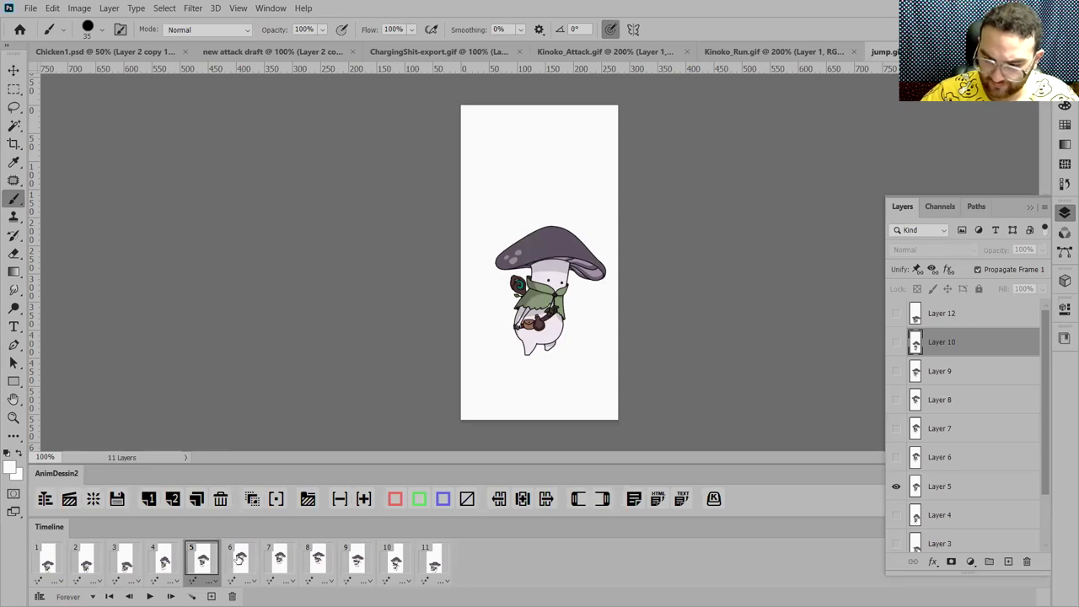
pyautogui.click(233, 597)
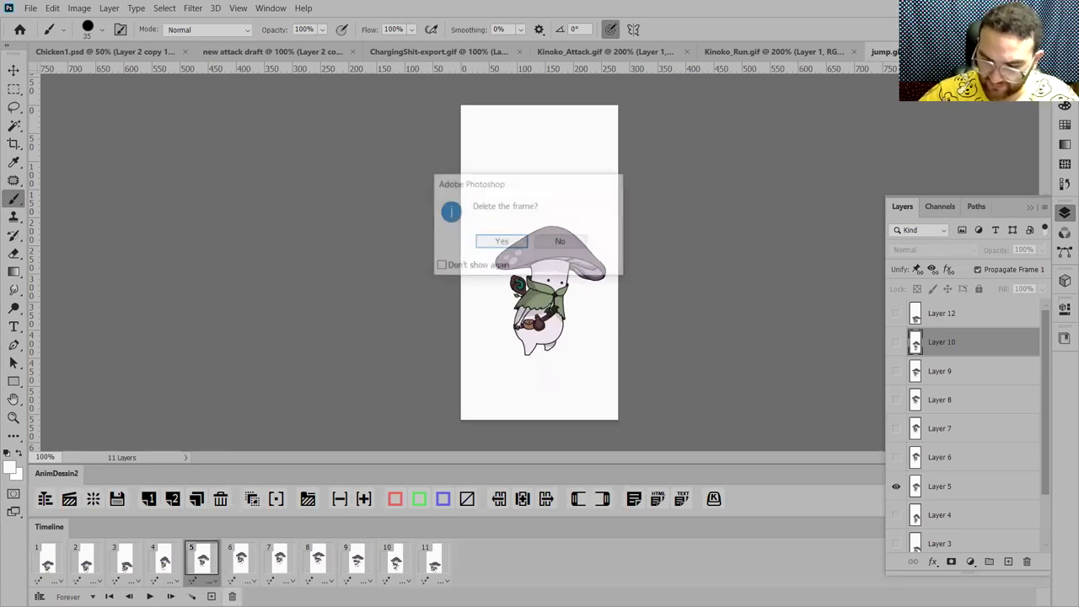
pyautogui.click(514, 245)
pyautogui.click(56, 566)
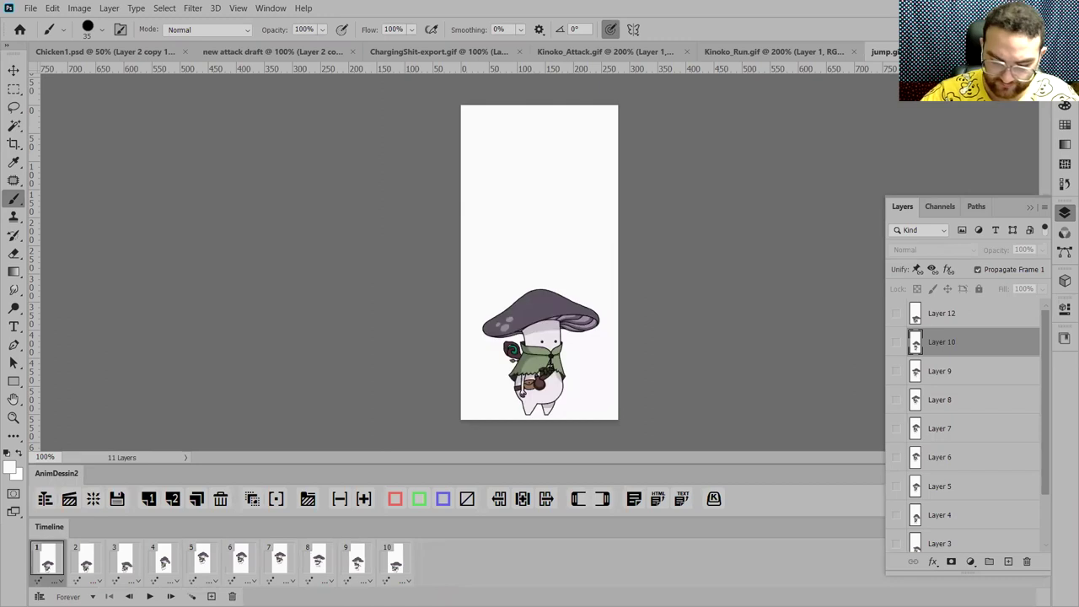
# Step: Play the ten-frame jump animation and compare it side by side with jump.gif open in the Photos viewer
pyautogui.click(149, 596)
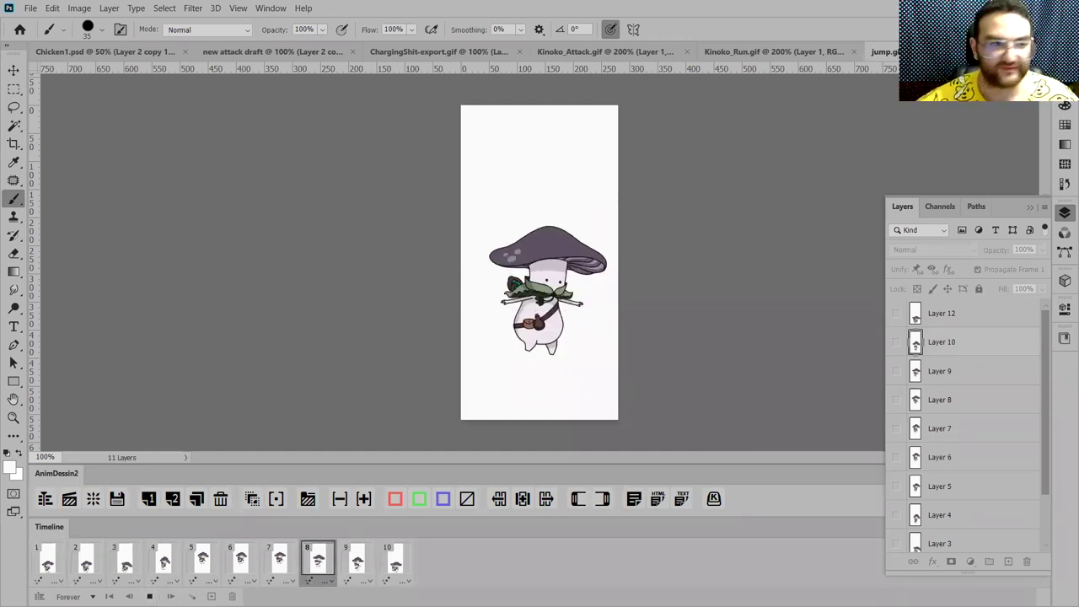
pyautogui.press('space')
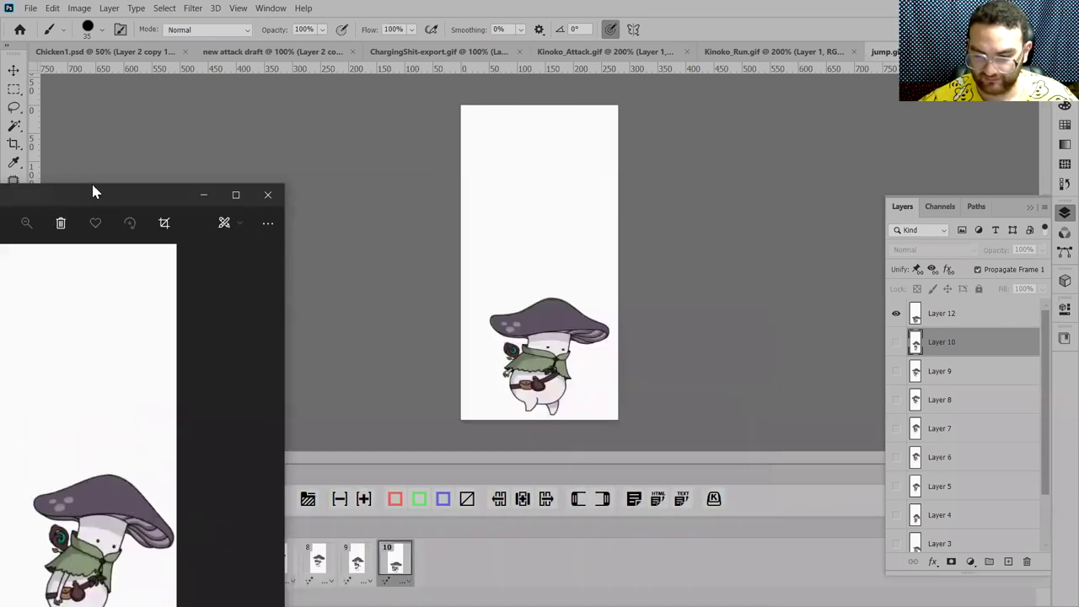
pyautogui.moveTo(91, 181); pyautogui.dragTo(280, 38)
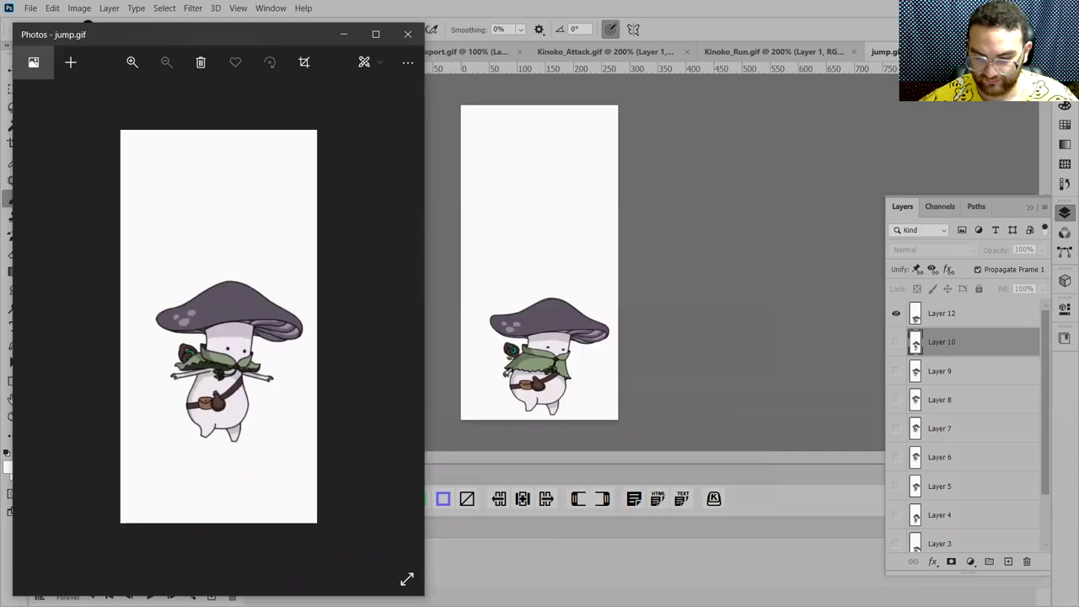
pyautogui.moveTo(307, 449); pyautogui.dragTo(308, 441)
pyautogui.hotkey('alt', 'F4')
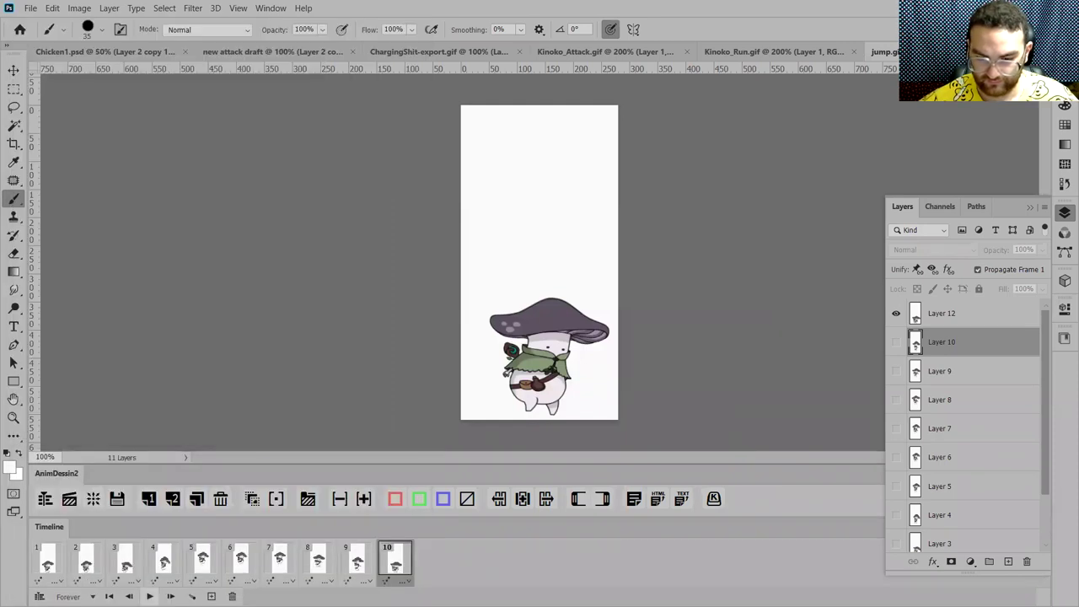
pyautogui.press('space')
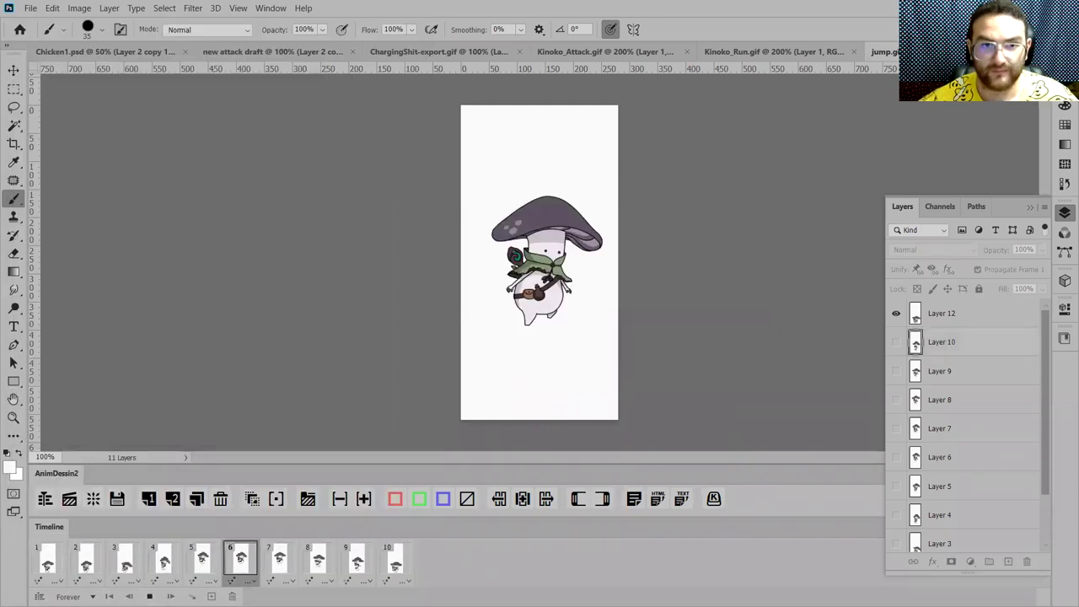
pyautogui.hotkey('alt', 'Tab')
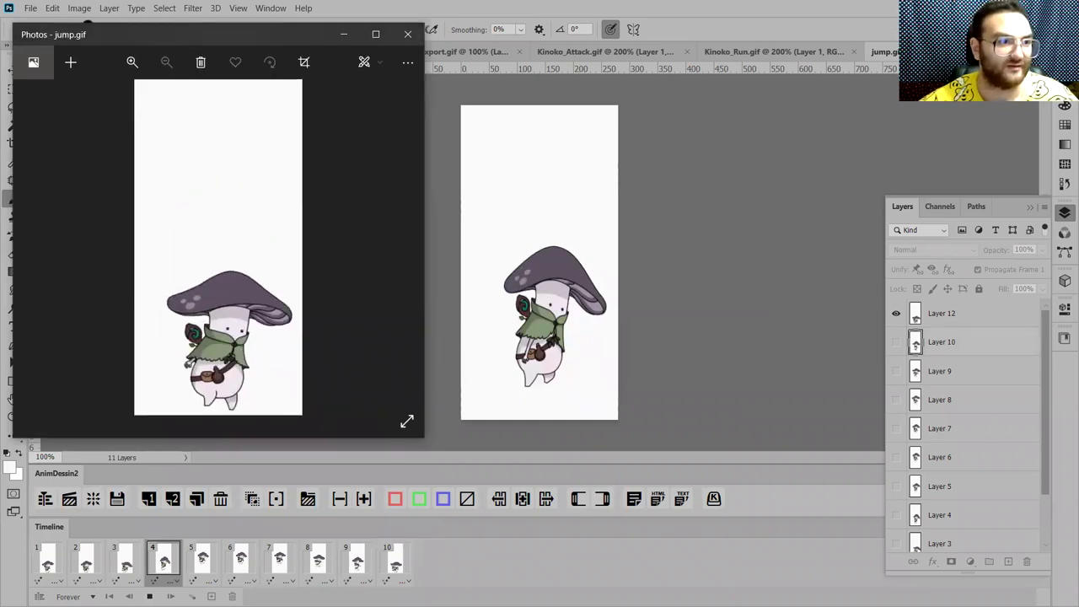
# Step: Watch jump.gif at full screen in the Photos viewer to judge its timing, and return it to a window
pyautogui.press('F11')
pyautogui.press('Escape')
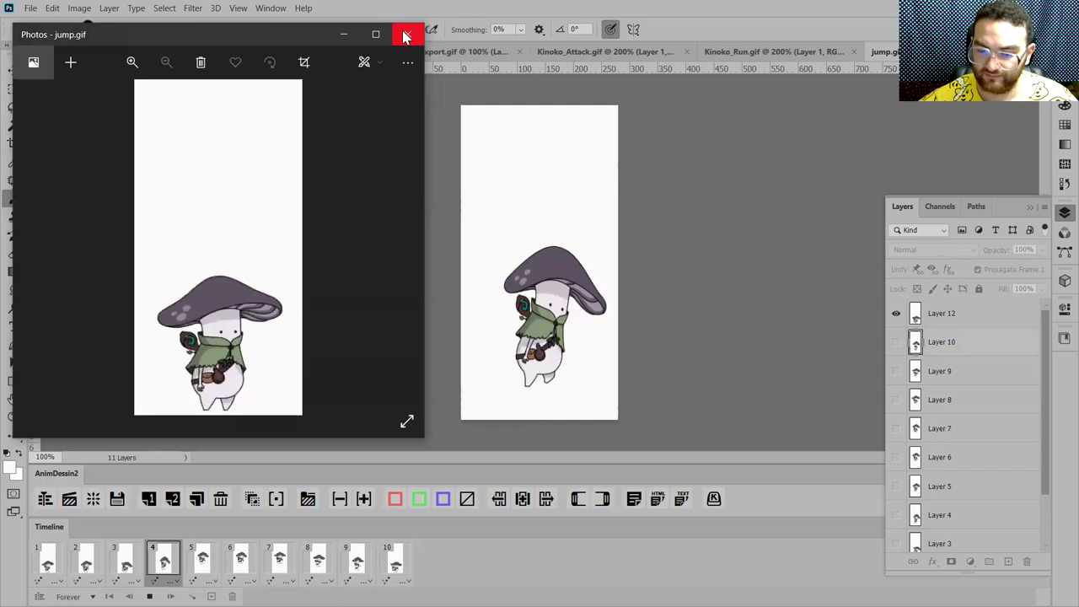
pyautogui.press('F11')
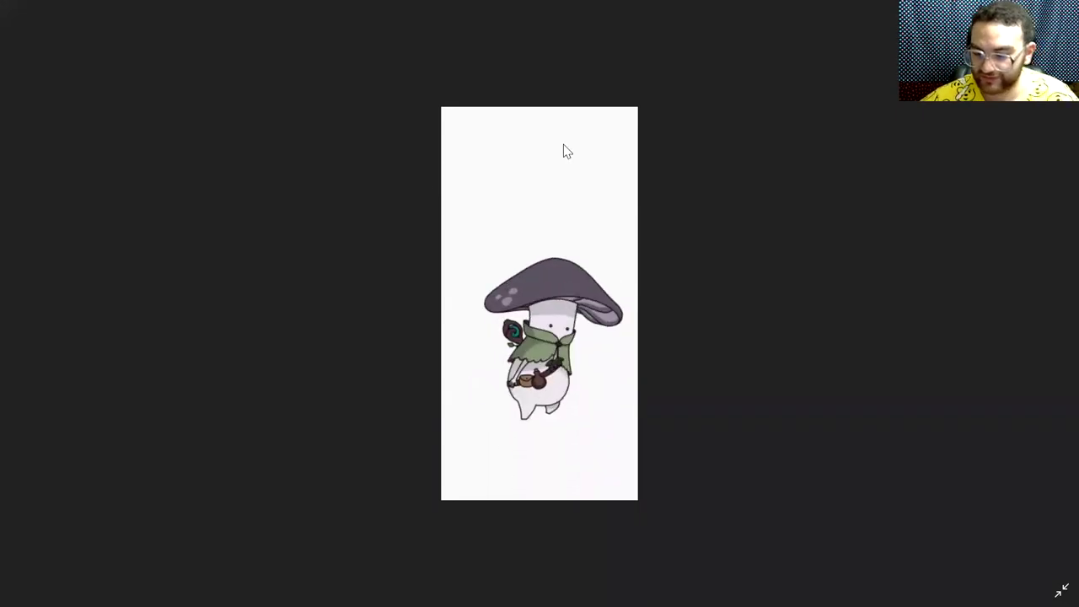
pyautogui.press('F11')
pyautogui.click(343, 34)
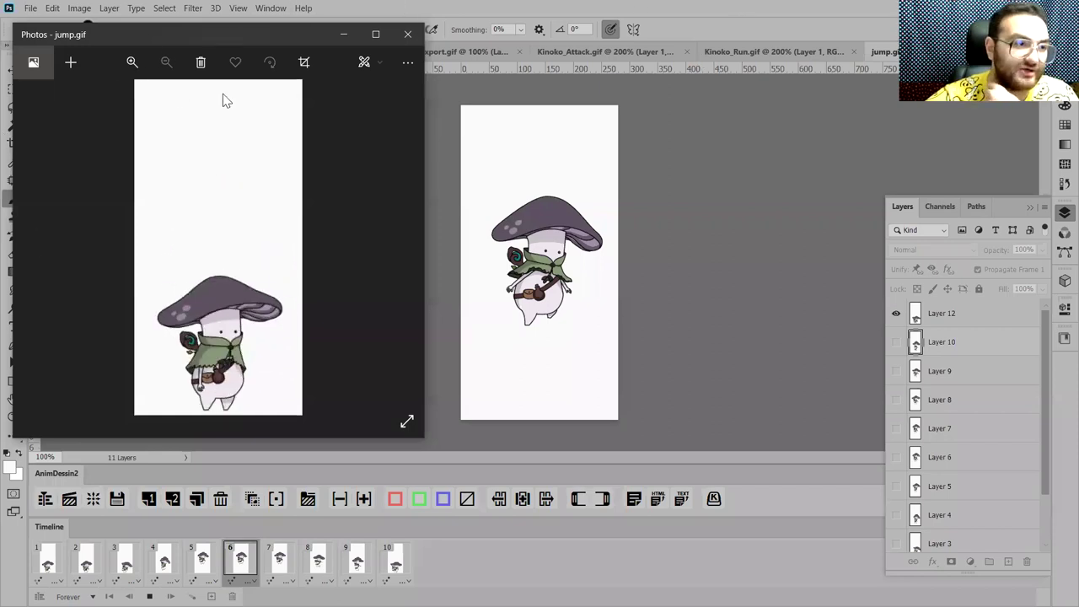
# Step: Close the jump.gif preview, stopping the Photoshop playback, and bring up the Chicken1.psd document
pyautogui.click(404, 35)
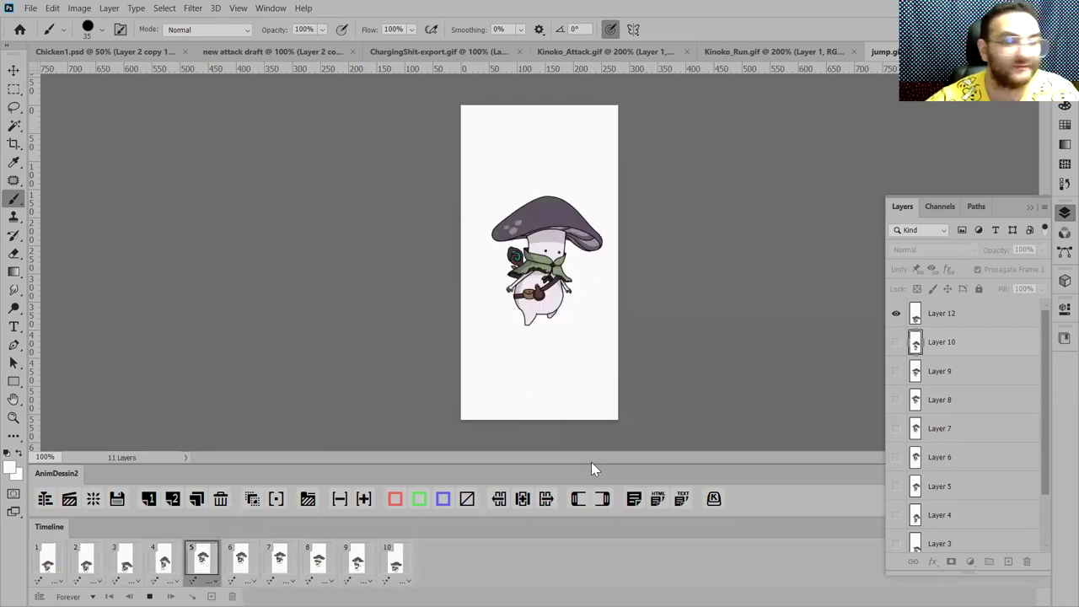
pyautogui.press('space')
pyautogui.click(105, 51)
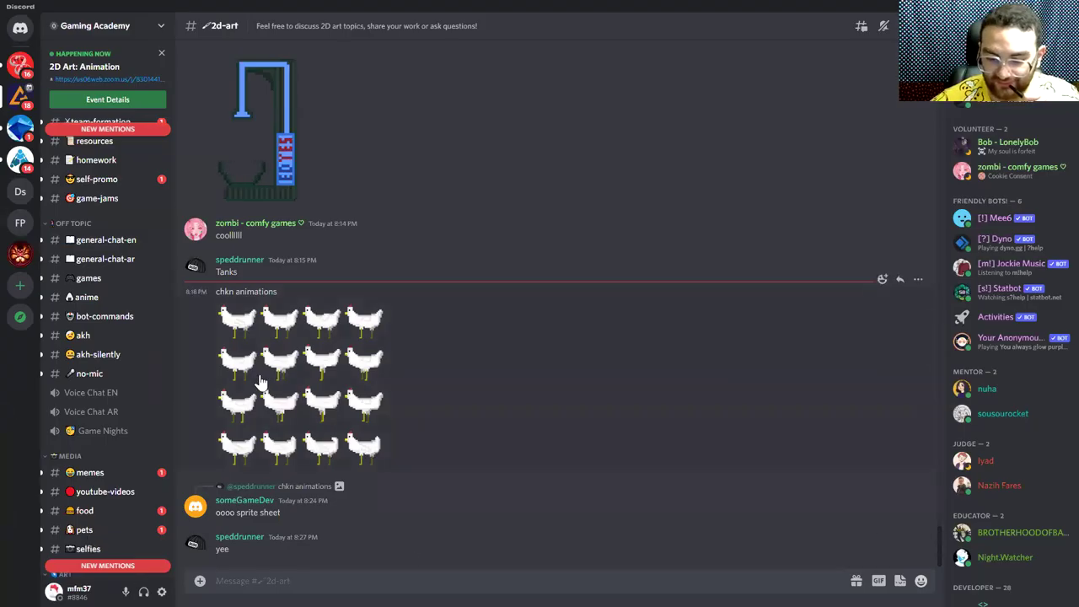
# Step: Switch to Discord's 2d-art channel and examine the posted white chicken animation sprite sheet enlarged
pyautogui.click(260, 381)
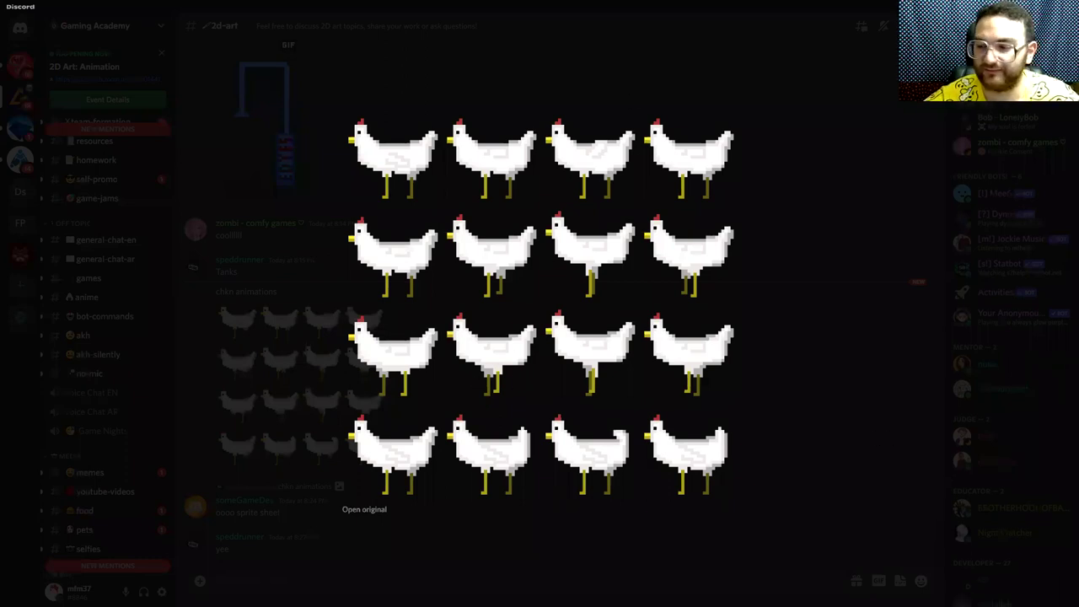
pyautogui.press('Escape')
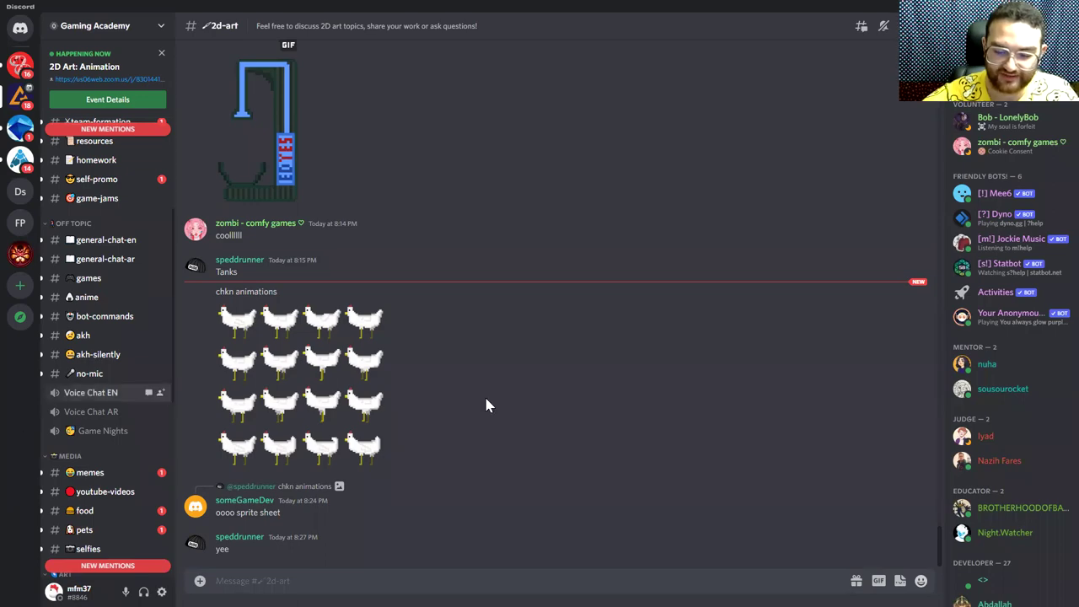
pyautogui.click(334, 383)
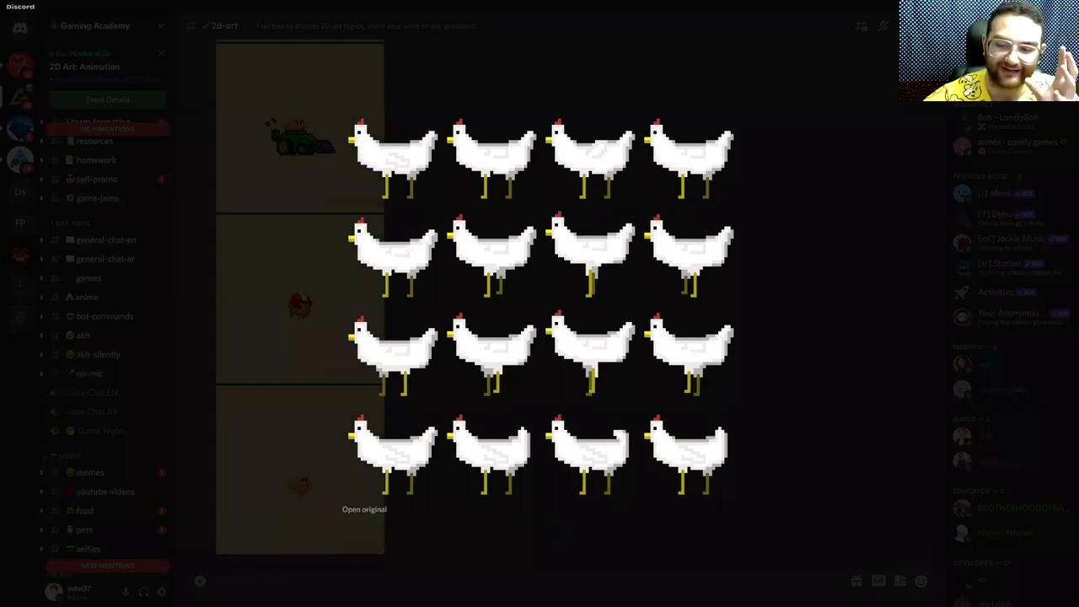
pyautogui.click(234, 107)
# Step: View the sleeping chick and green bulldozer chick animations enlarged from the chicken-theme post
pyautogui.scroll(3, 362, 384)
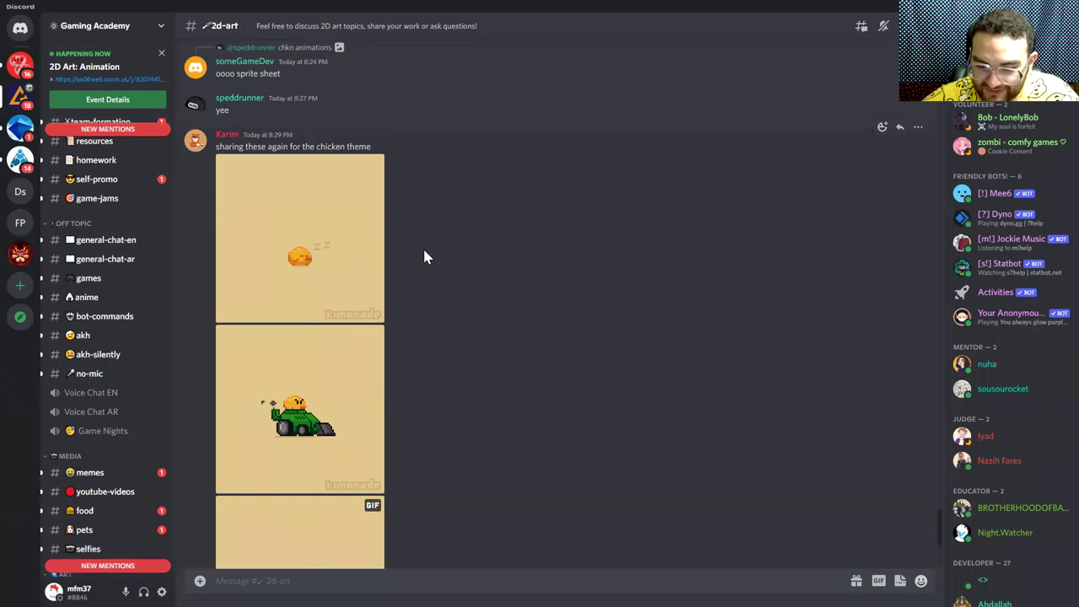
pyautogui.scroll(-3, 424, 256)
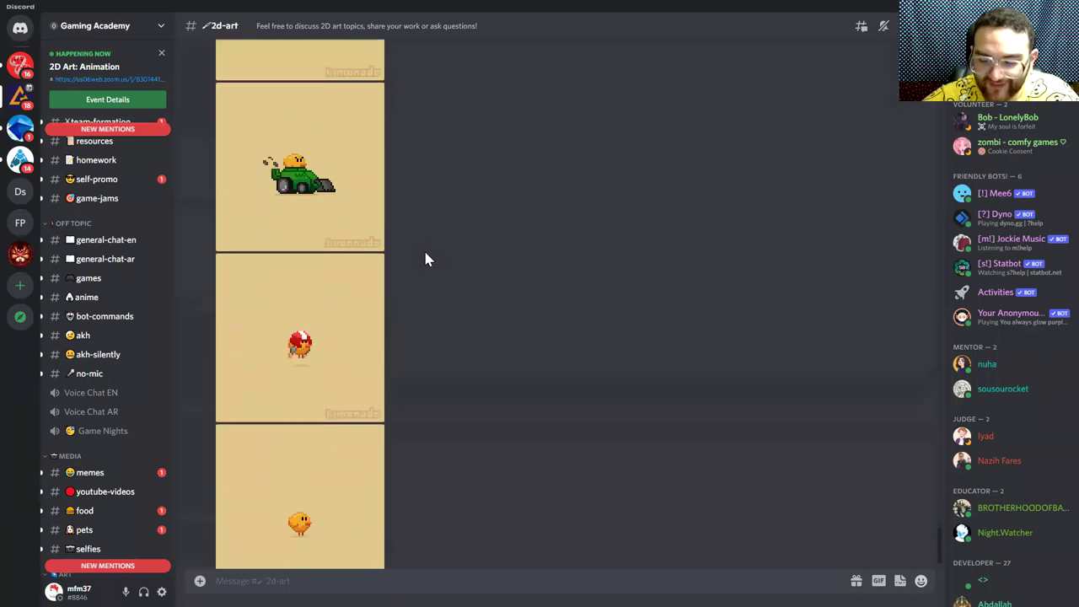
pyautogui.scroll(3, 354, 299)
pyautogui.click(364, 316)
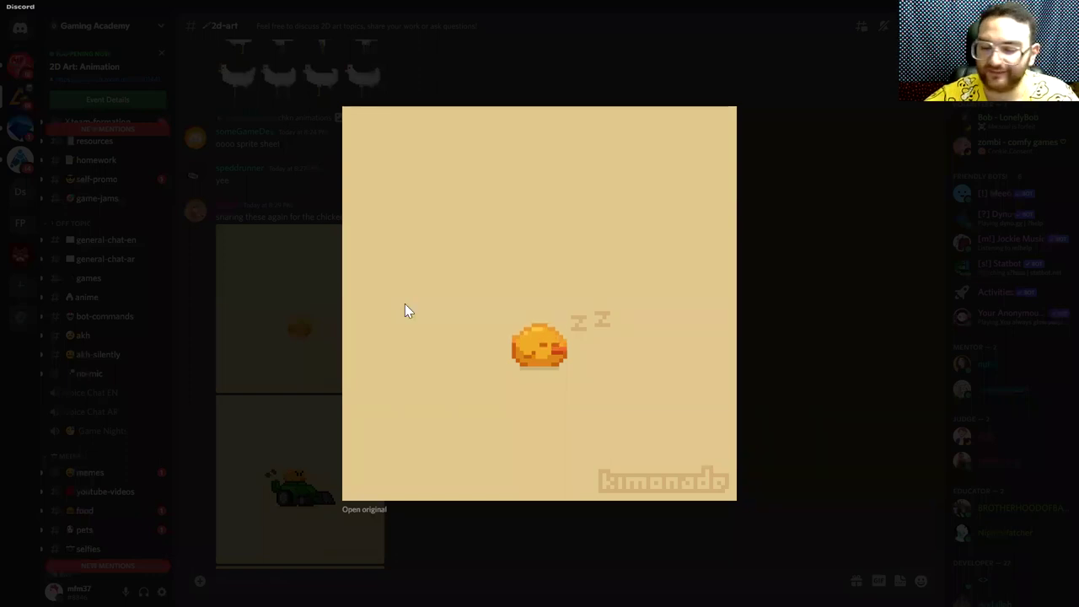
pyautogui.click(344, 311)
pyautogui.click(300, 485)
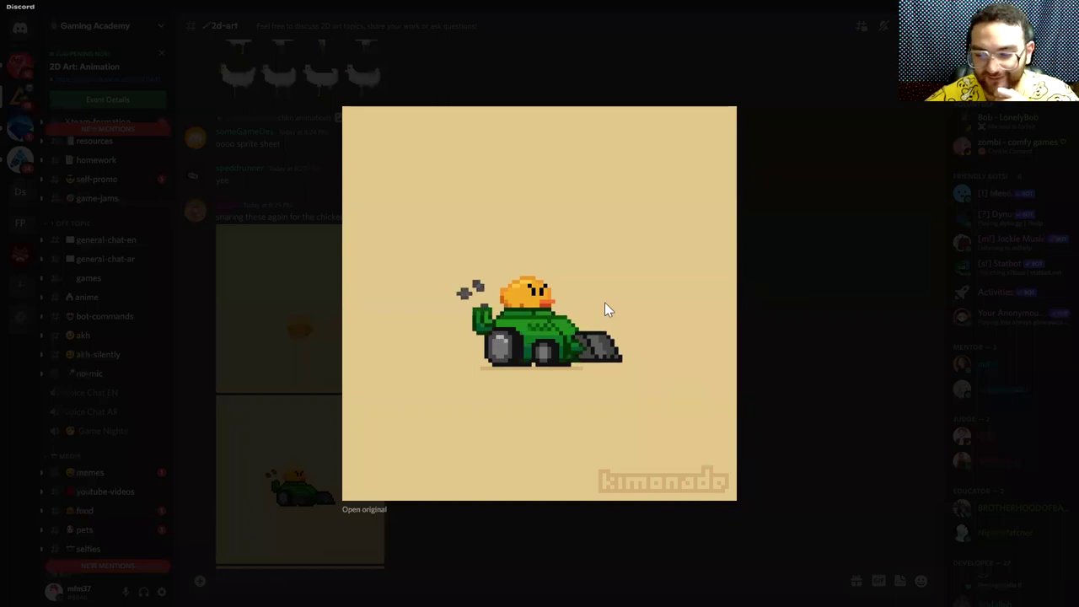
pyautogui.click(886, 284)
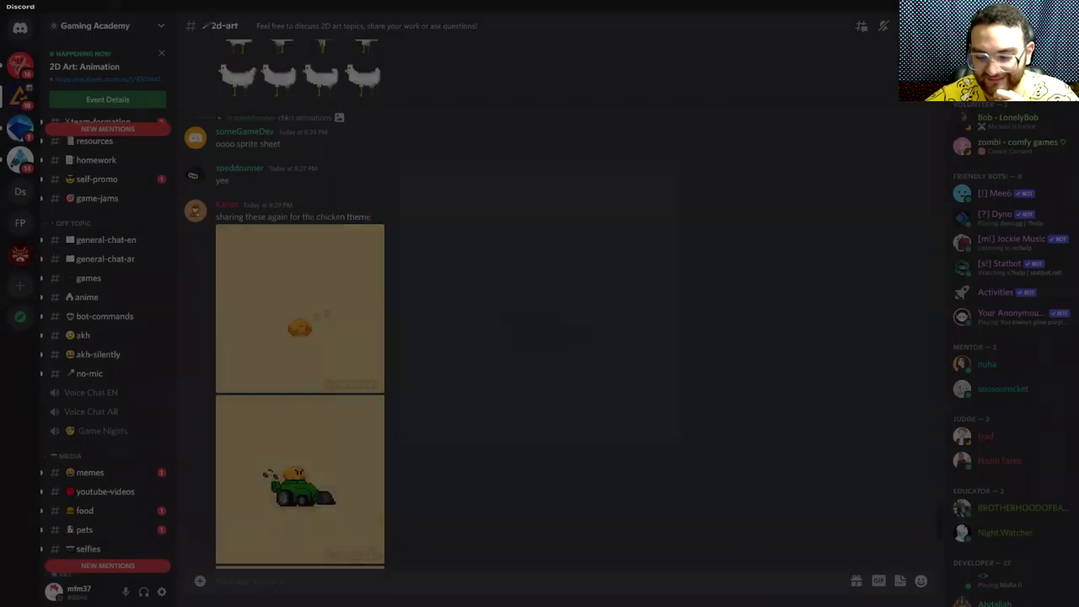
# Step: View the red-helmeted chick and the plain orange chick animations enlarged from the same post
pyautogui.scroll(-3, 272, 515)
pyautogui.click(284, 408)
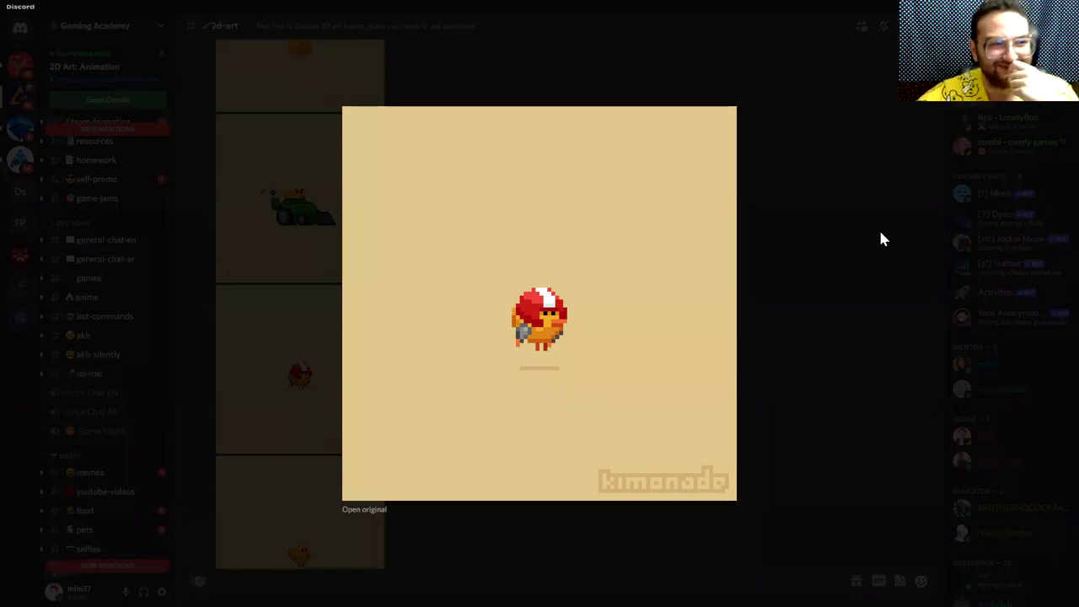
pyautogui.click(869, 169)
pyautogui.scroll(-2, 376, 440)
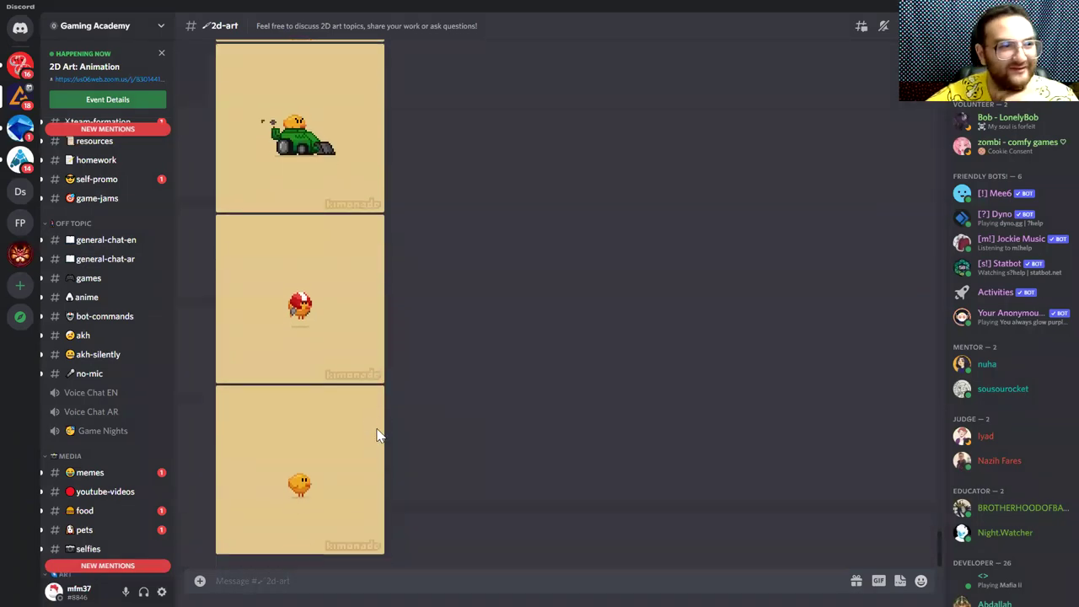
pyautogui.click(338, 497)
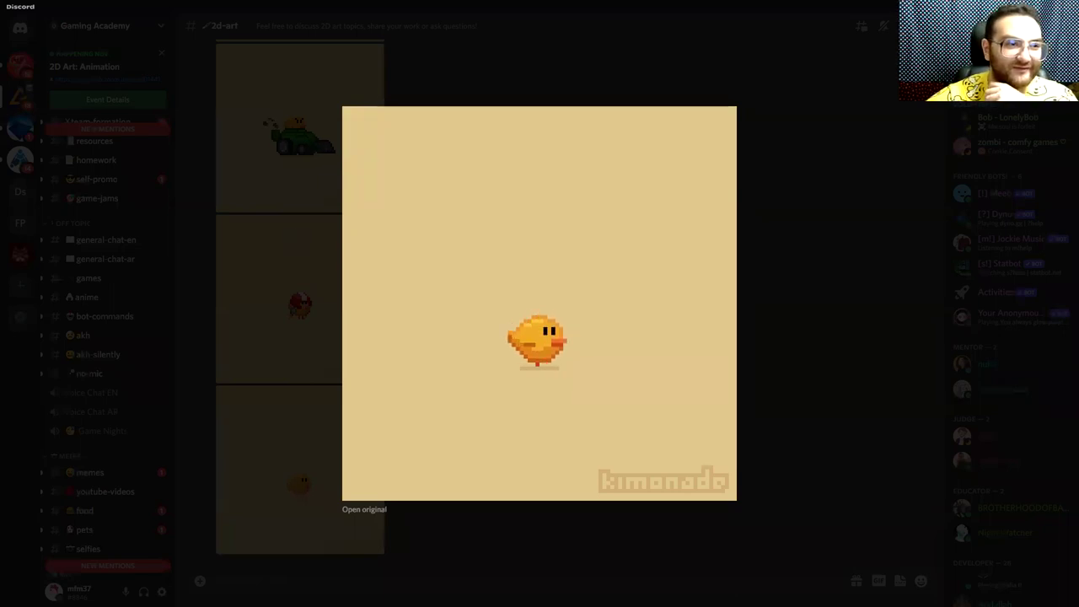
pyautogui.click(311, 195)
# Step: Open the profile of the chick animations' author and highlight the Instagram link listed there
pyautogui.scroll(5, 243, 374)
pyautogui.scroll(-2, 253, 371)
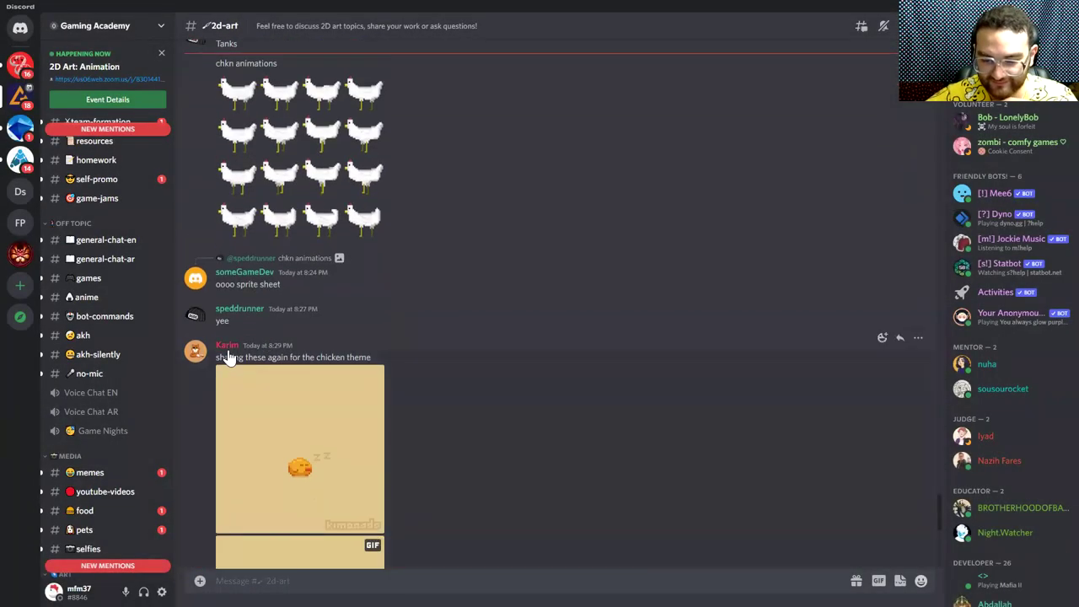
pyautogui.click(225, 347)
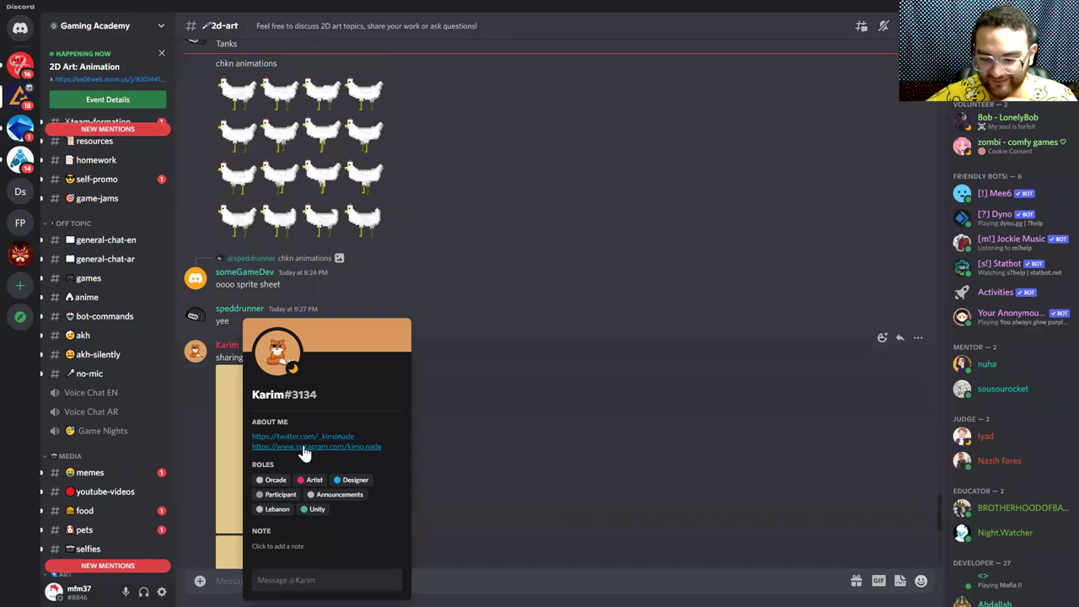
pyautogui.moveTo(258, 462); pyautogui.dragTo(249, 465)
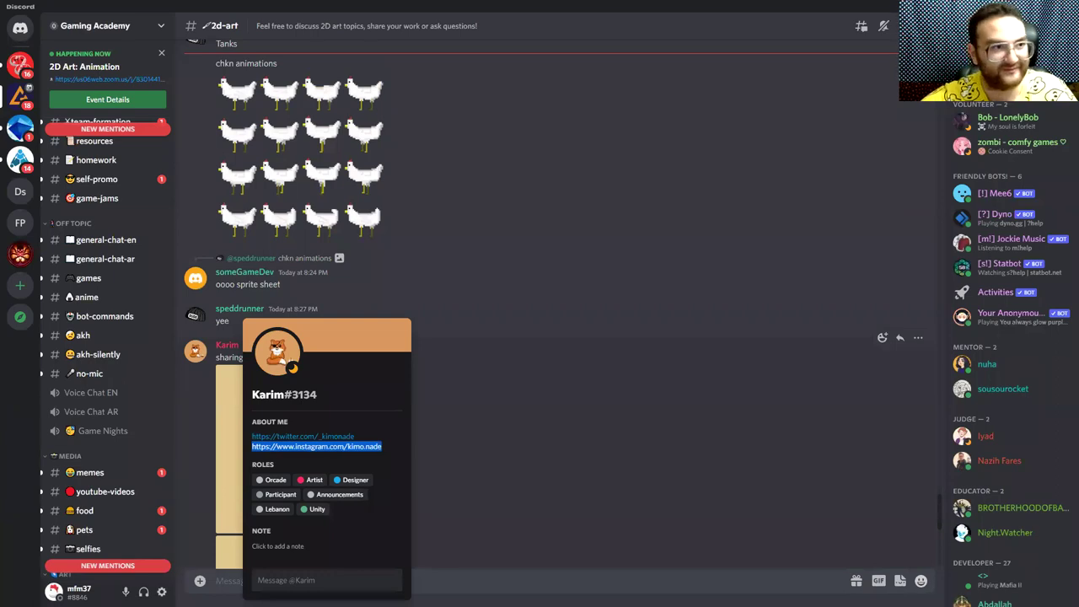
# Step: Switch back to Photoshop and open the Desktop videos Screen Recording 2022-01-06 at 3.26.18 PM.mov and 3.28.11 PM.mov
pyautogui.click(606, 292)
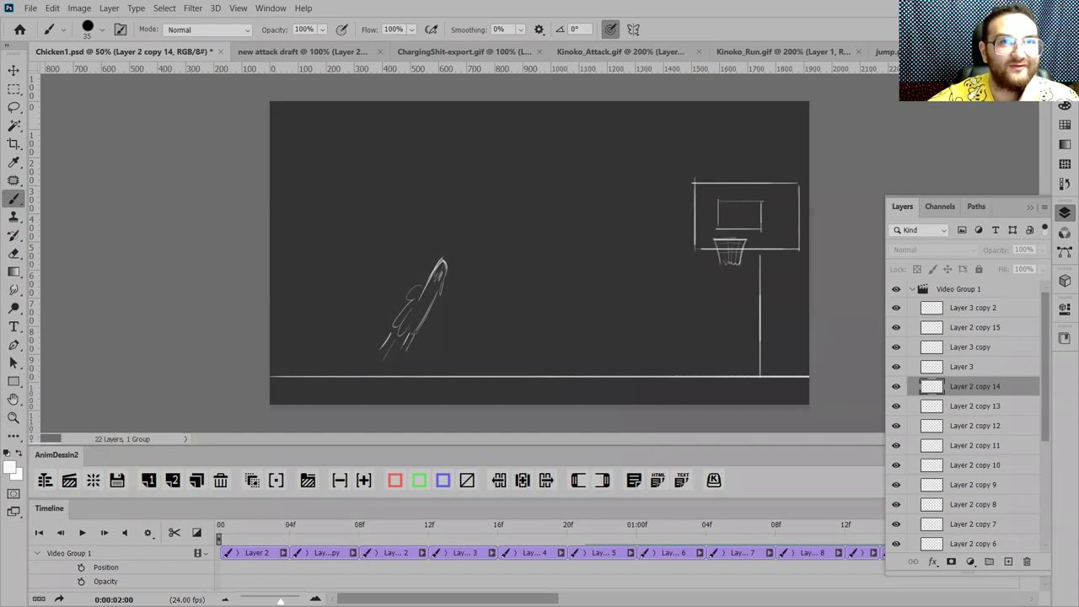
pyautogui.click(30, 8)
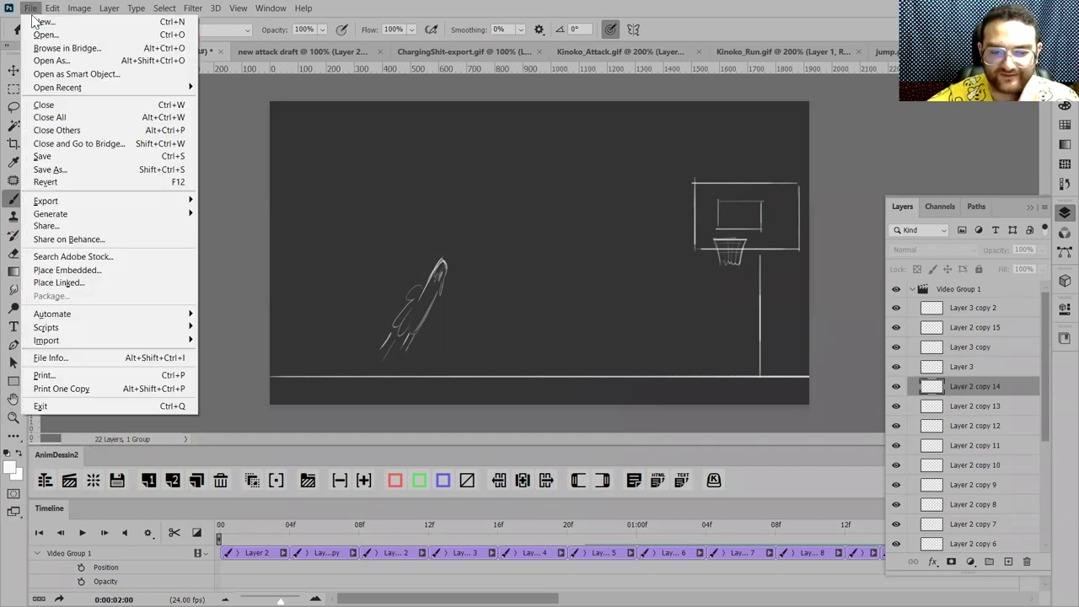
pyautogui.click(46, 35)
pyautogui.scroll(-2, 321, 282)
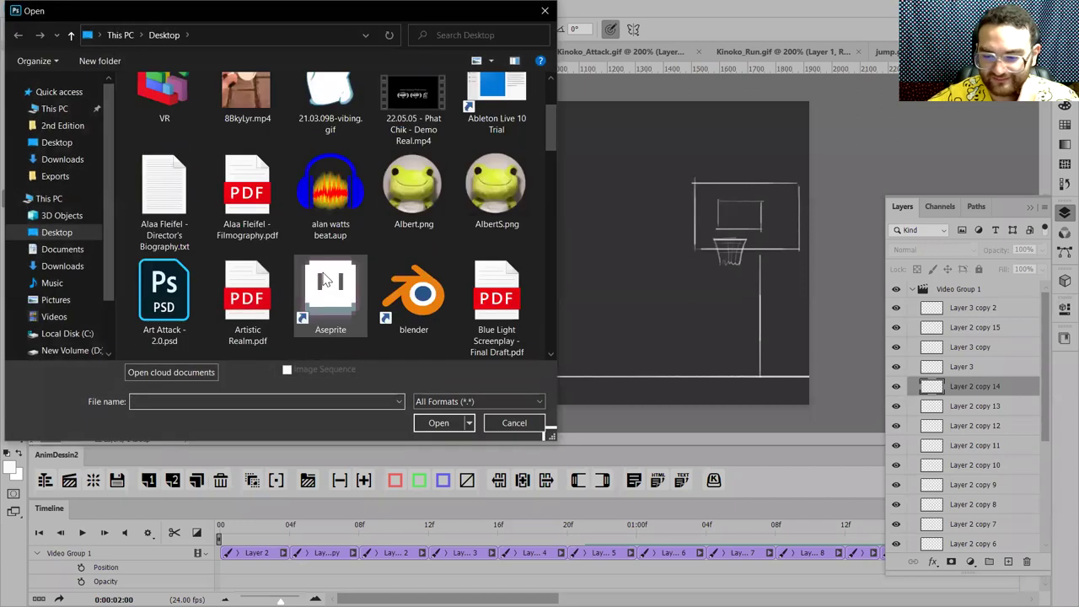
pyautogui.click(335, 228)
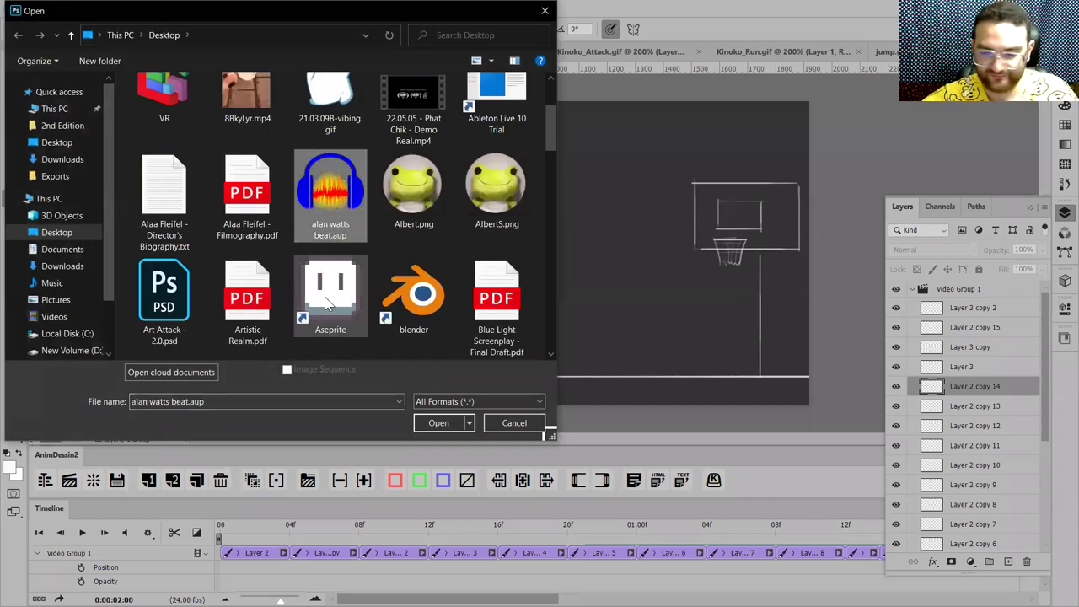
pyautogui.scroll(-10, 328, 253)
pyautogui.click(330, 109)
pyautogui.click(413, 118)
pyautogui.keyDown('ctrl'); pyautogui.click(496, 118); pyautogui.keyUp('ctrl')
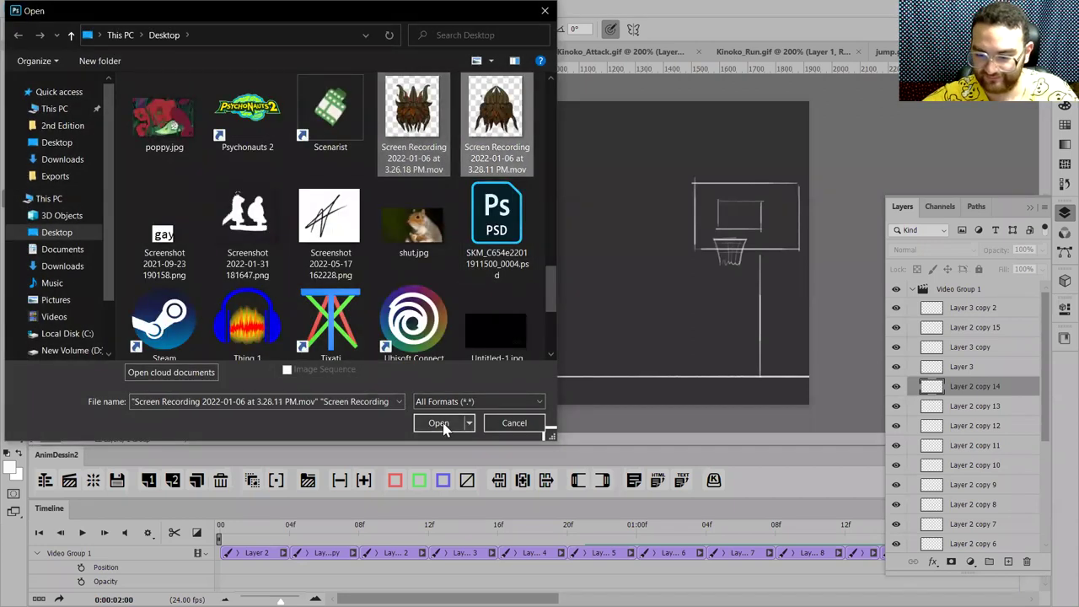
pyautogui.click(439, 423)
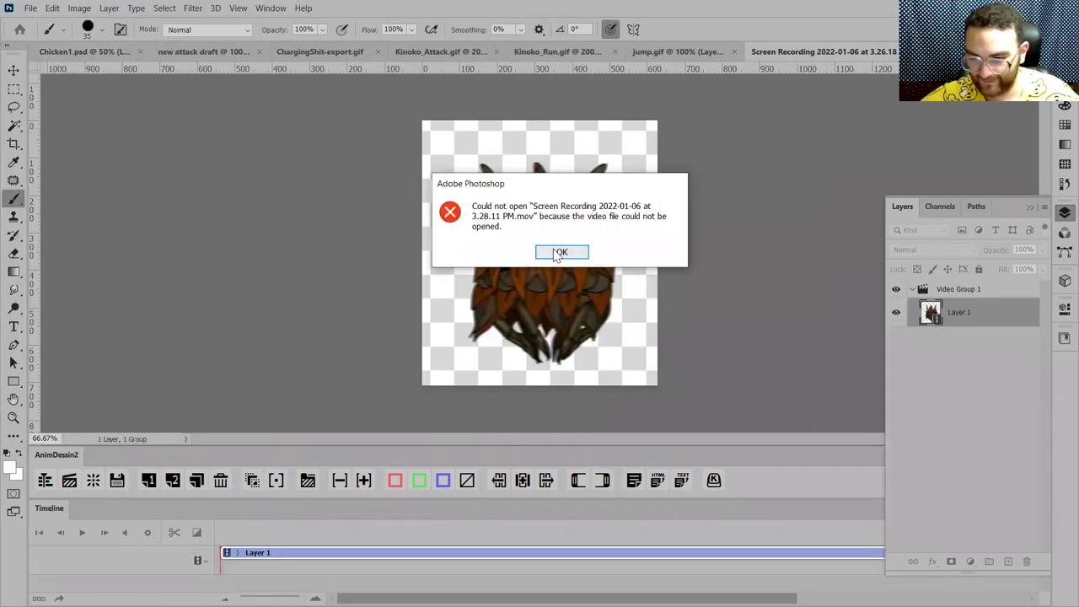
pyautogui.click(560, 253)
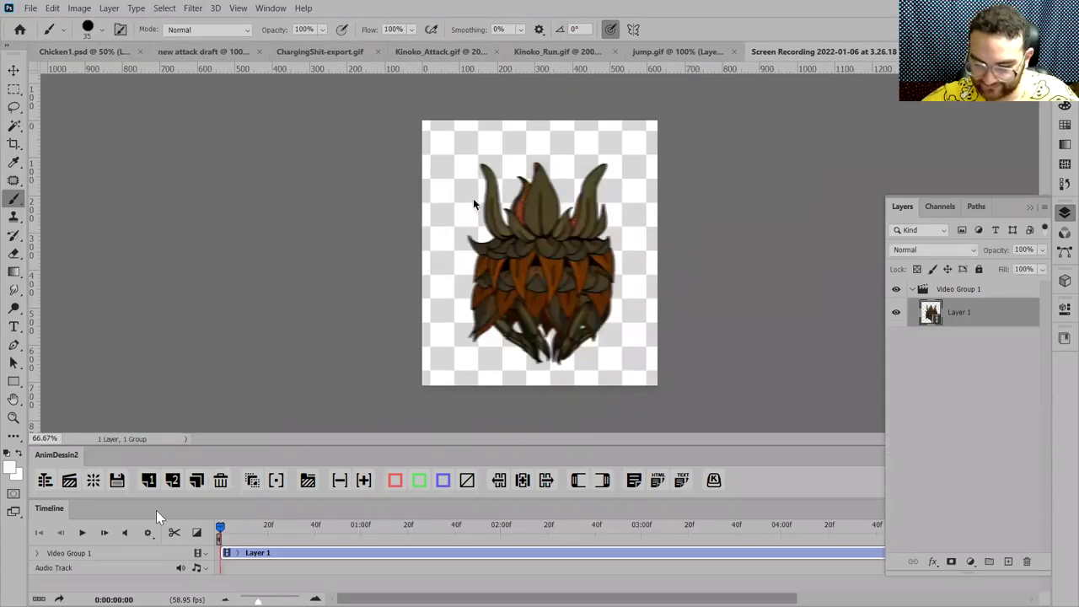
# Step: Play the leafy creature's screen recording and enlarge the view of its spiked, layered body
pyautogui.click(82, 533)
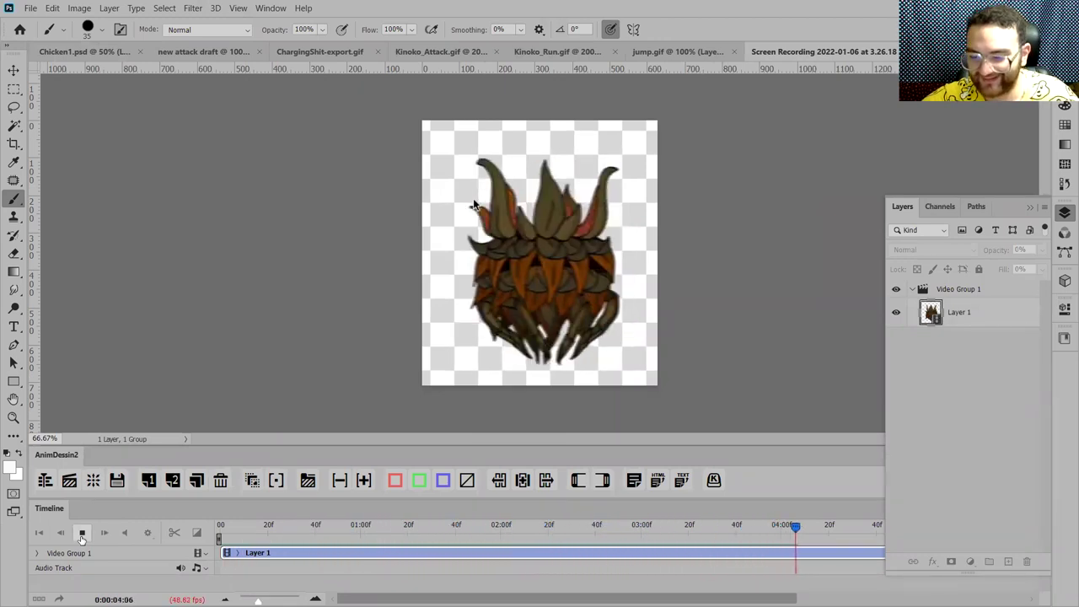
pyautogui.click(82, 534)
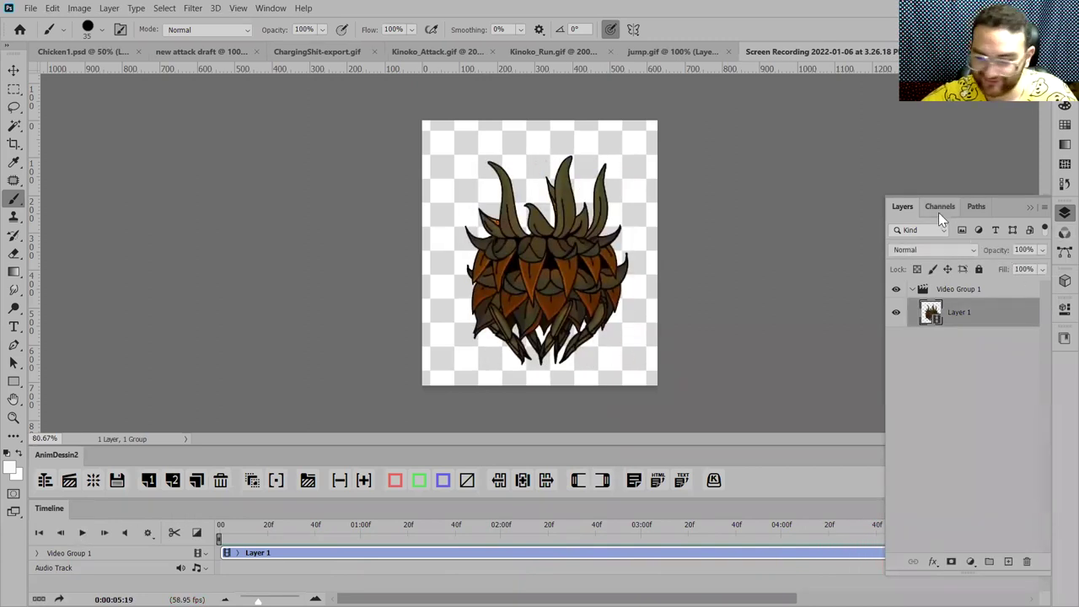
pyautogui.hotkey('ctrl', '0')
pyautogui.hotkey('ctrl', '0')
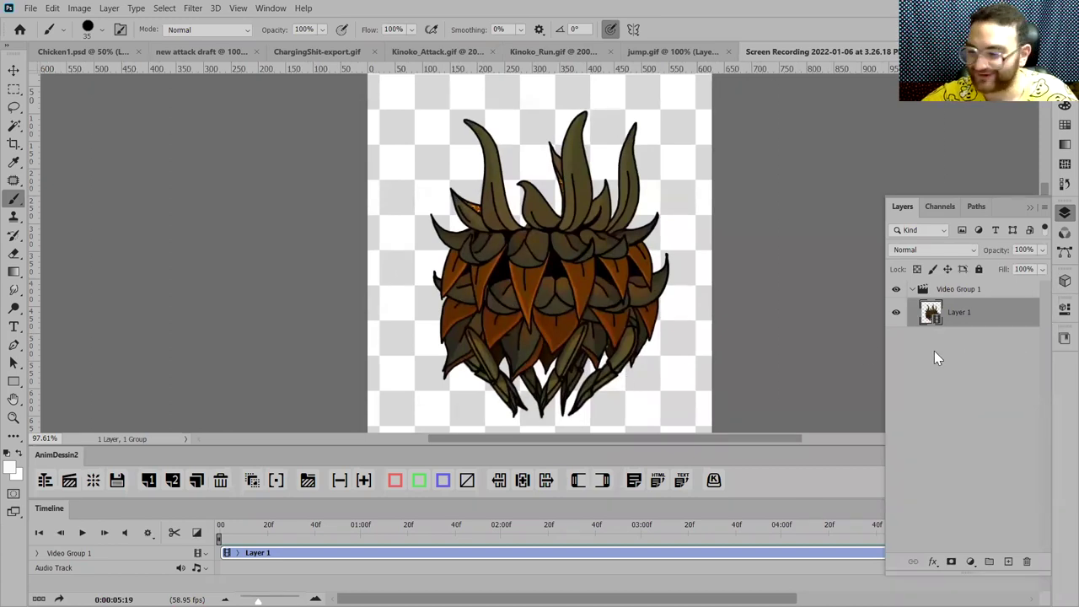
# Step: Play back the leafy creature's screen recording in the timeline and stop it near 0:00:05:27
pyautogui.click(1062, 213)
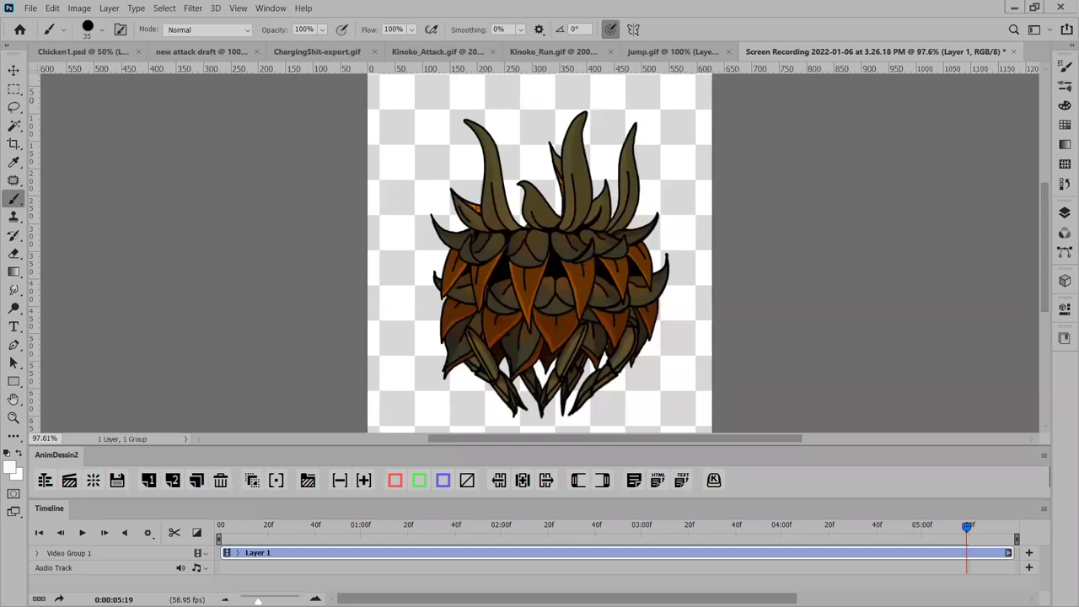
pyautogui.press('space')
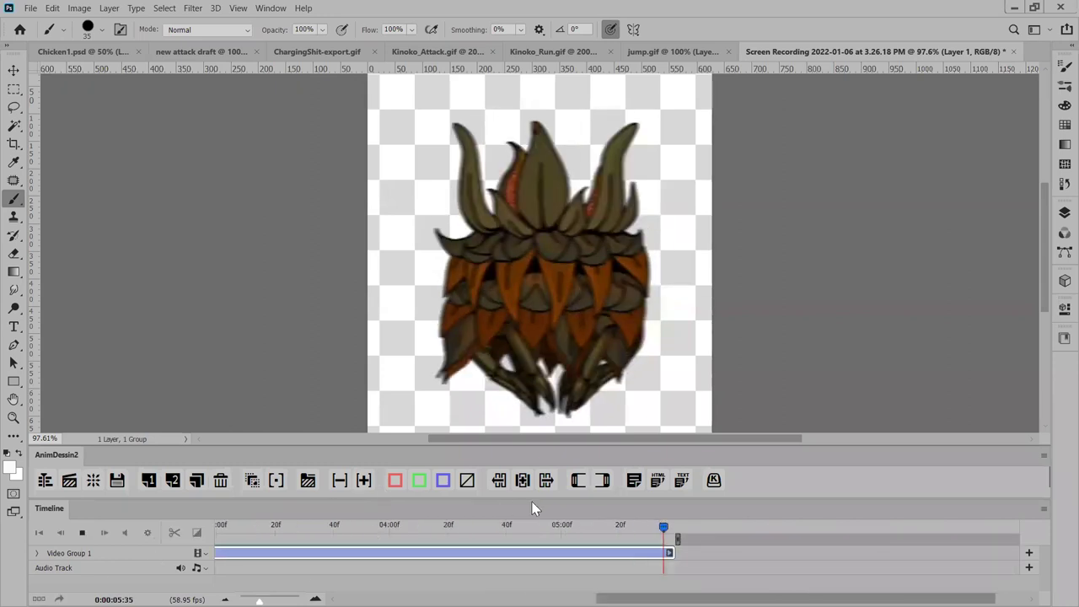
pyautogui.press('space')
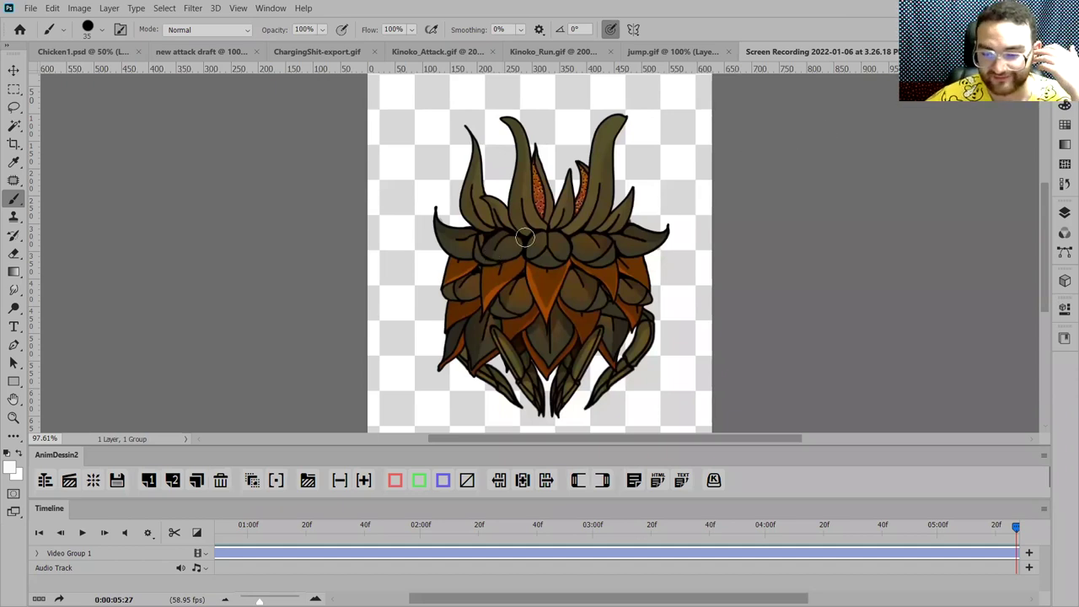
pyautogui.hotkey('ctrl', 'z')
pyautogui.hotkey('ctrl', 'z')
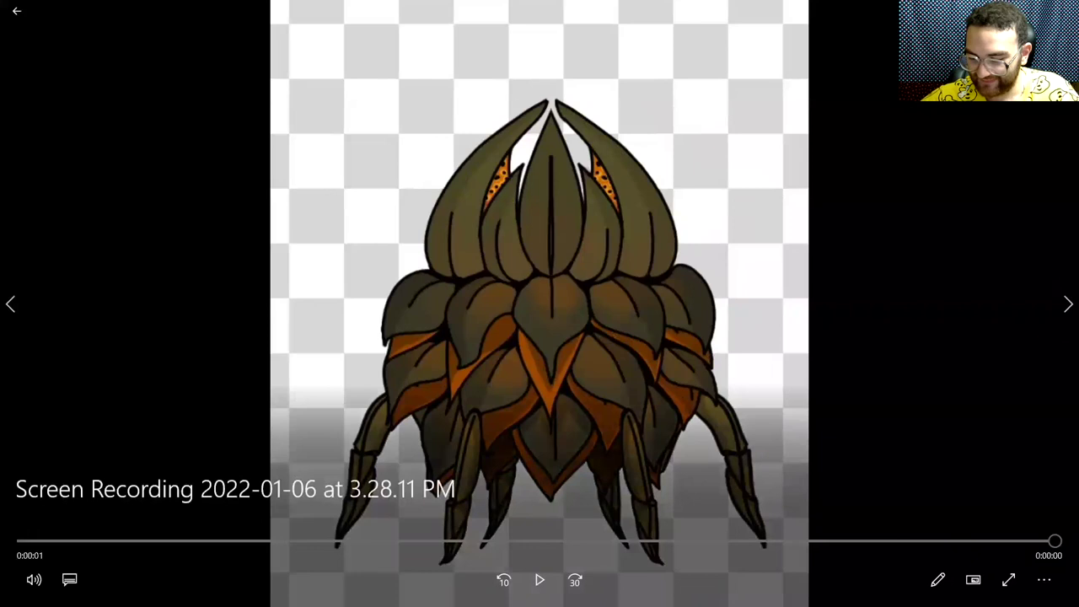
# Step: Replay Screen Recording 2022-01-06 at 3.28.11 PM in the video player
pyautogui.click(540, 580)
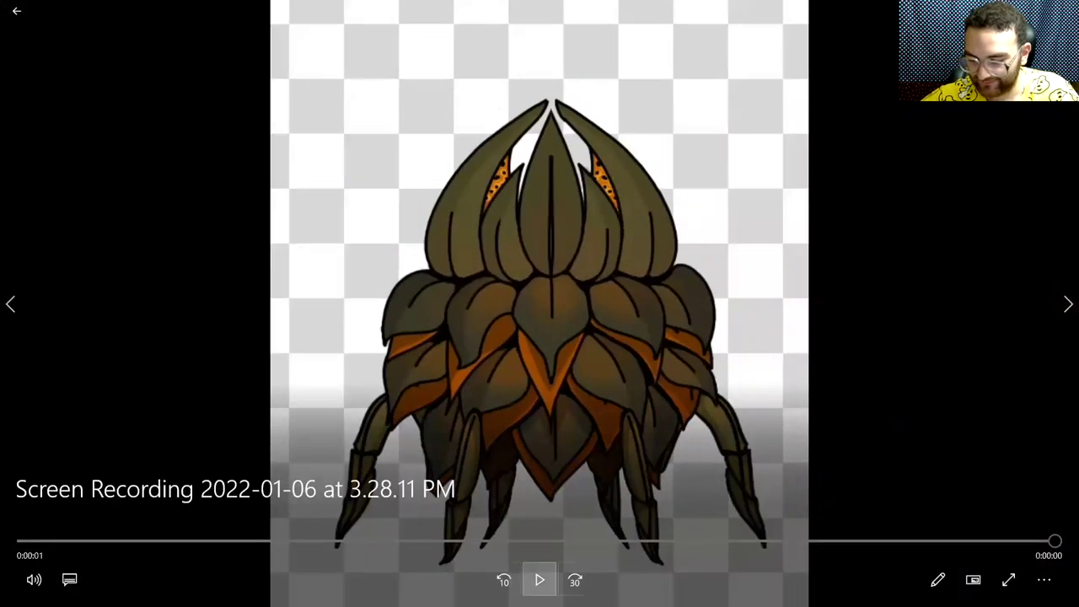
pyautogui.click(540, 580)
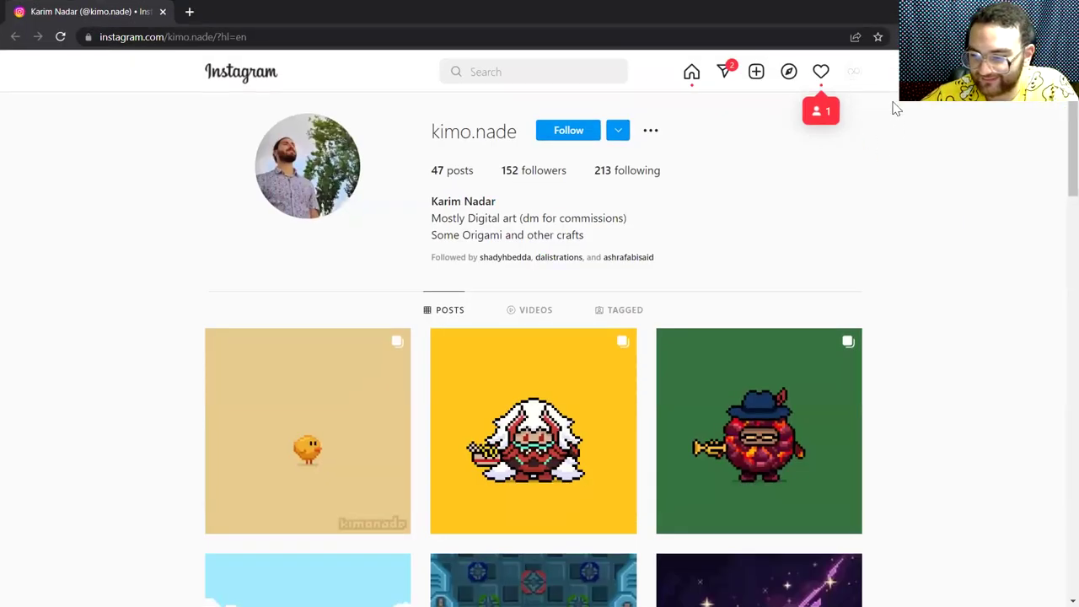
# Step: Browse the pixel-art posts on the chick artist's Instagram profile and view the Robot Pluto dog animation enlarged
pyautogui.scroll(-1, 928, 261)
pyautogui.scroll(1, 933, 260)
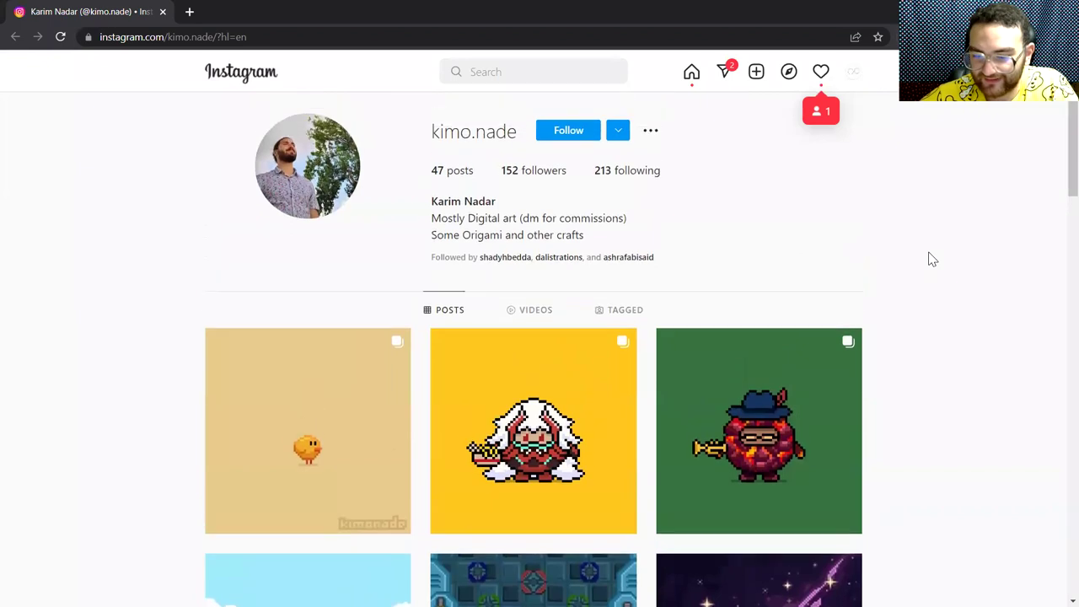
pyautogui.scroll(-2, 932, 260)
pyautogui.scroll(-1, 932, 260)
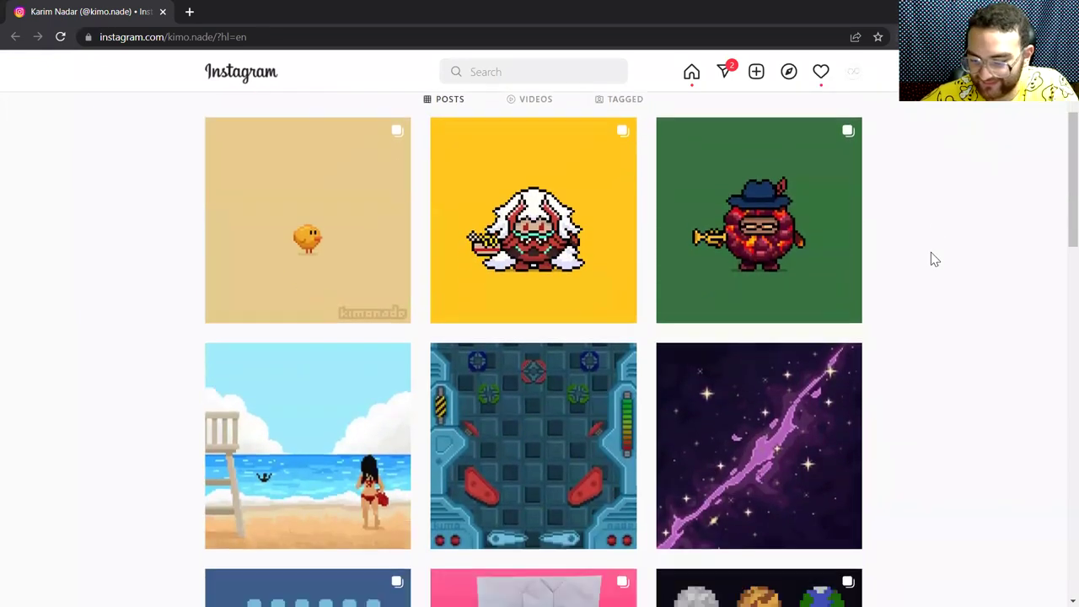
pyautogui.scroll(-4, 934, 260)
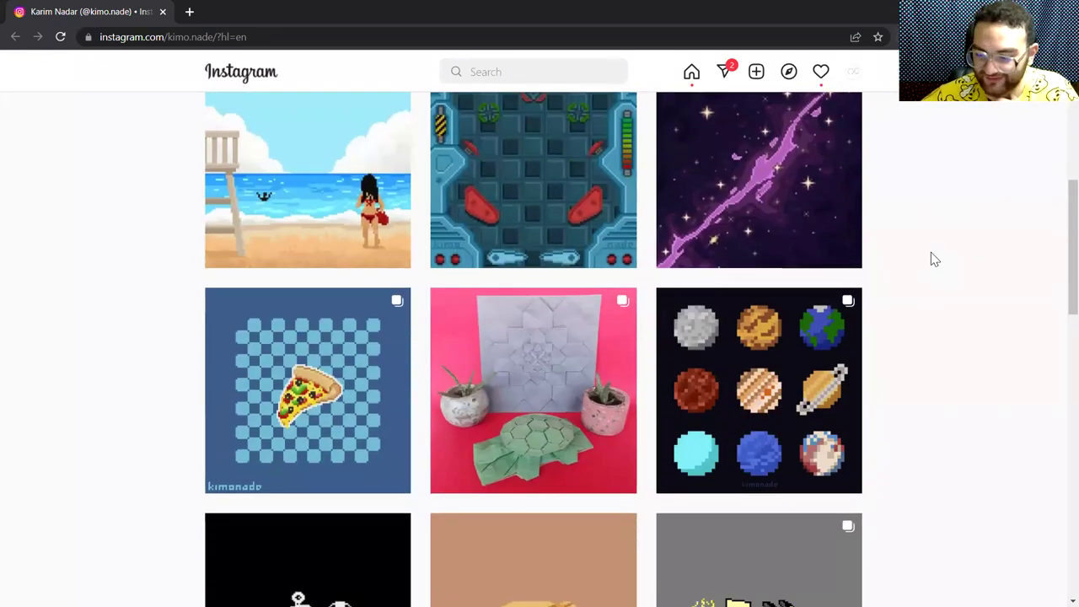
pyautogui.scroll(-2, 934, 260)
pyautogui.scroll(-1, 934, 259)
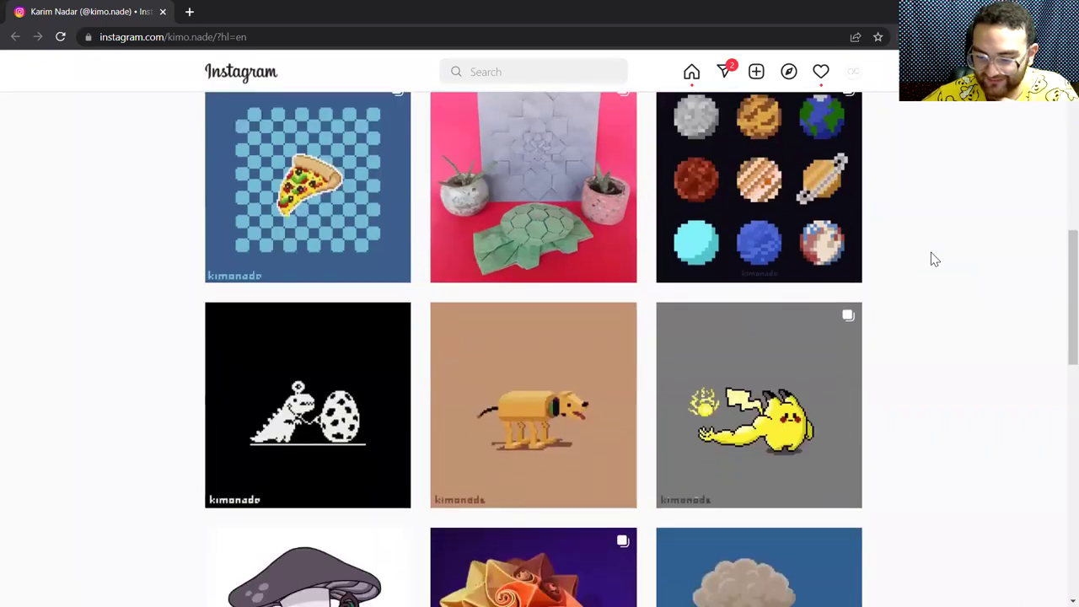
pyautogui.scroll(-1, 934, 260)
pyautogui.click(525, 385)
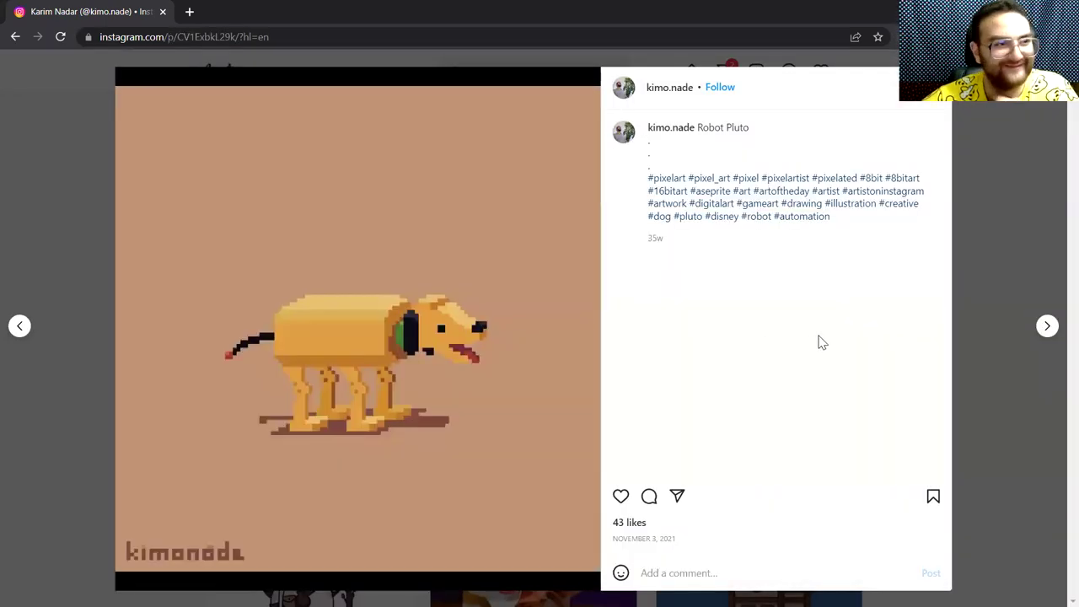
pyautogui.click(1022, 216)
# Step: View the staff-carrying mushroom post and the pirate fox post enlarged
pyautogui.scroll(-2, 708, 312)
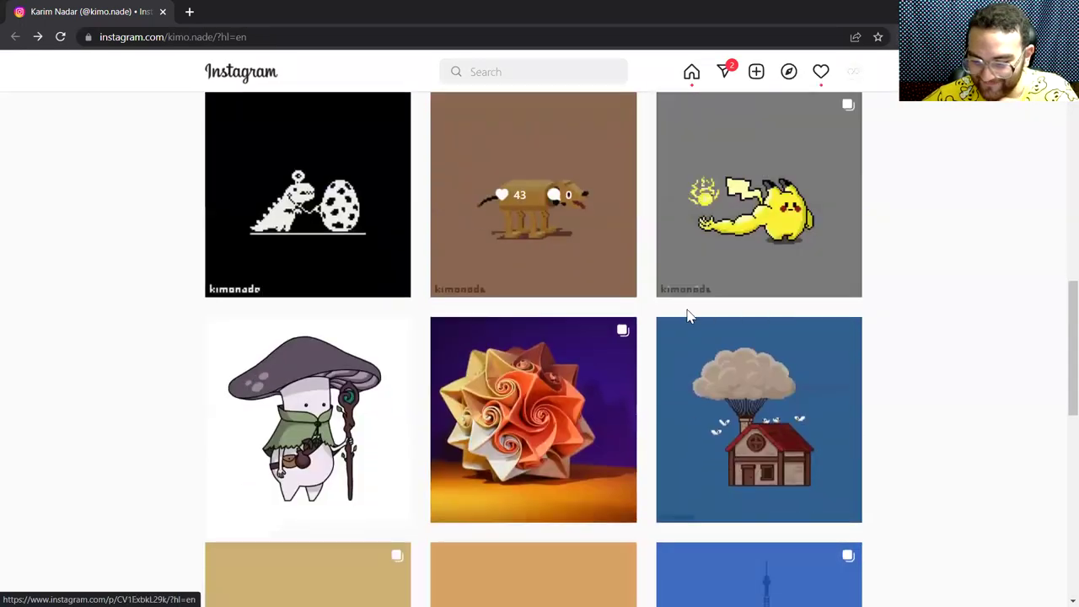
pyautogui.scroll(-1, 651, 326)
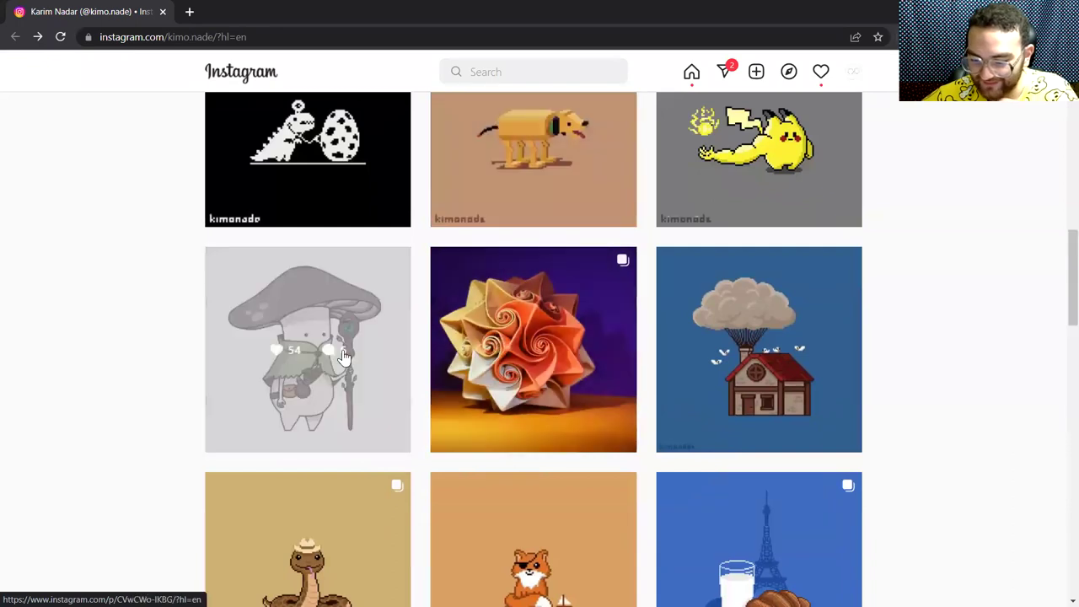
pyautogui.click(380, 337)
pyautogui.click(1032, 228)
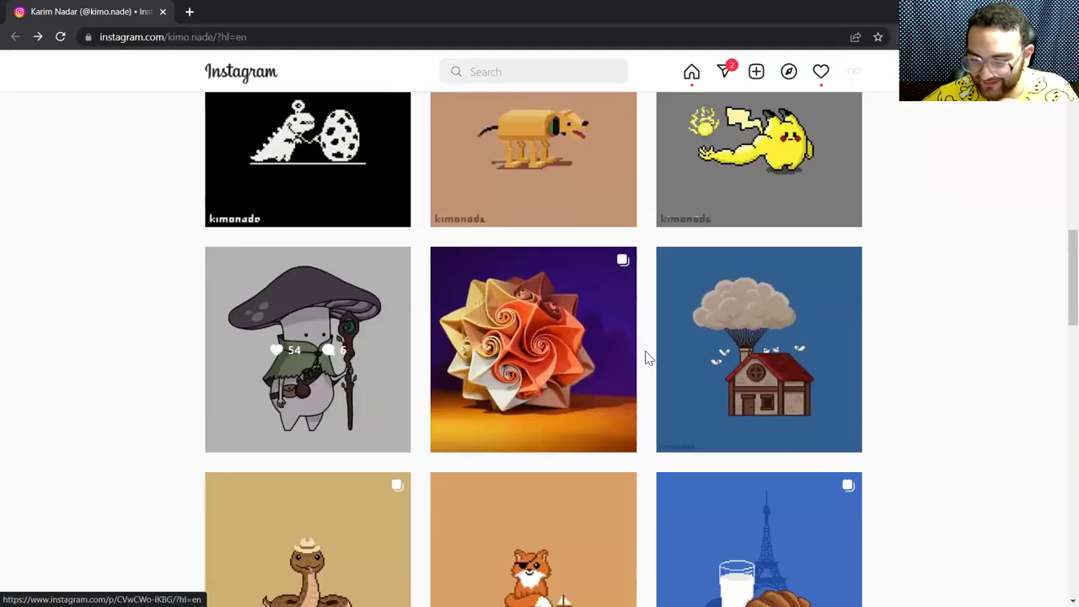
pyautogui.scroll(-3, 645, 357)
pyautogui.click(558, 349)
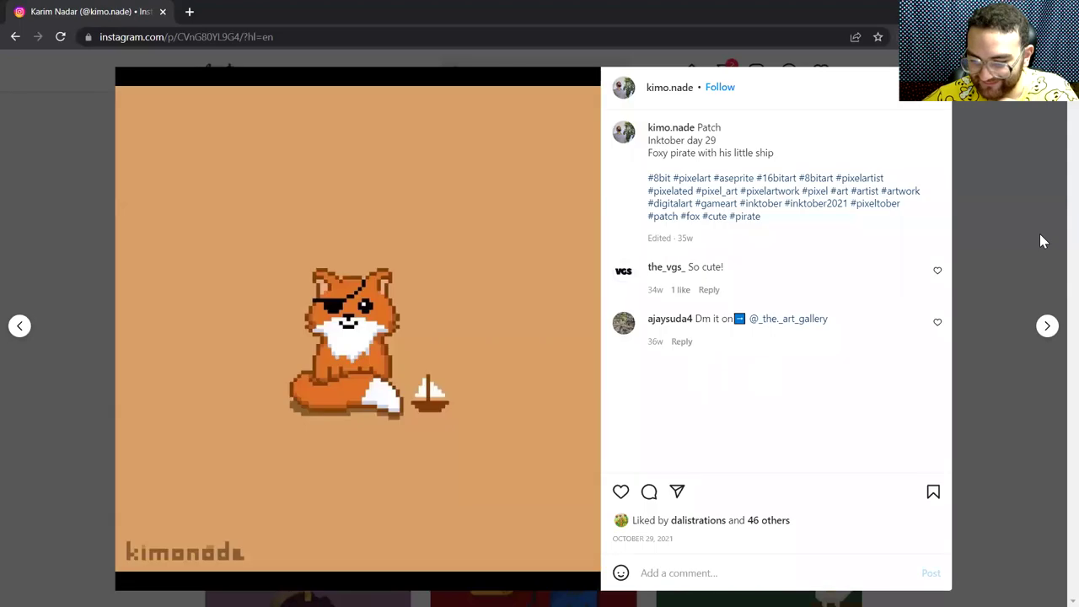
pyautogui.click(1042, 241)
# Step: View the falling egg "Splat" animation enlarged, and open the purple leafy plant video from the same profile
pyautogui.scroll(-2, 848, 371)
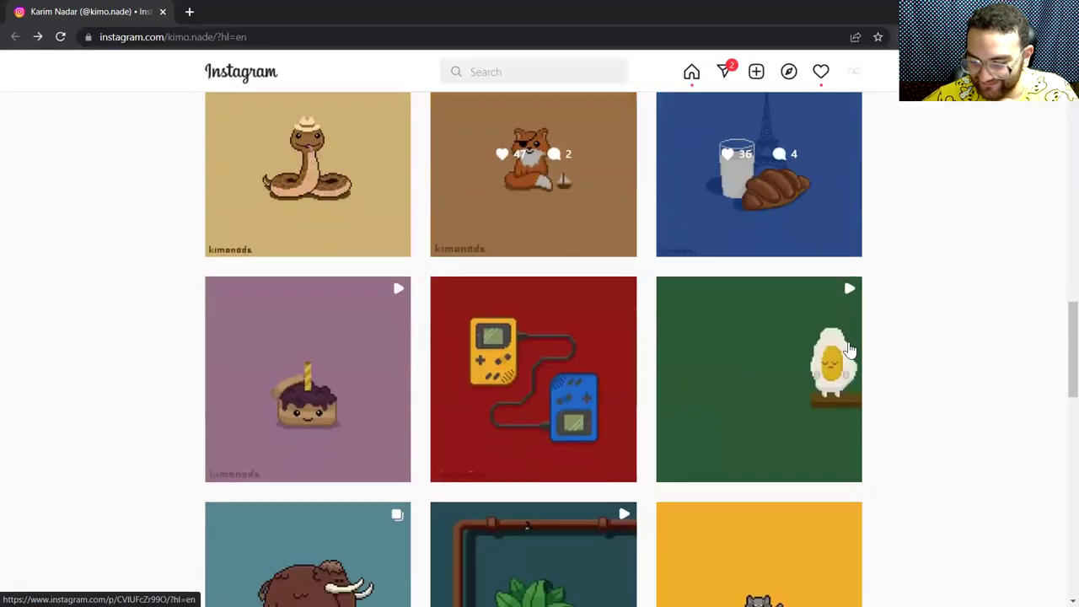
pyautogui.click(844, 411)
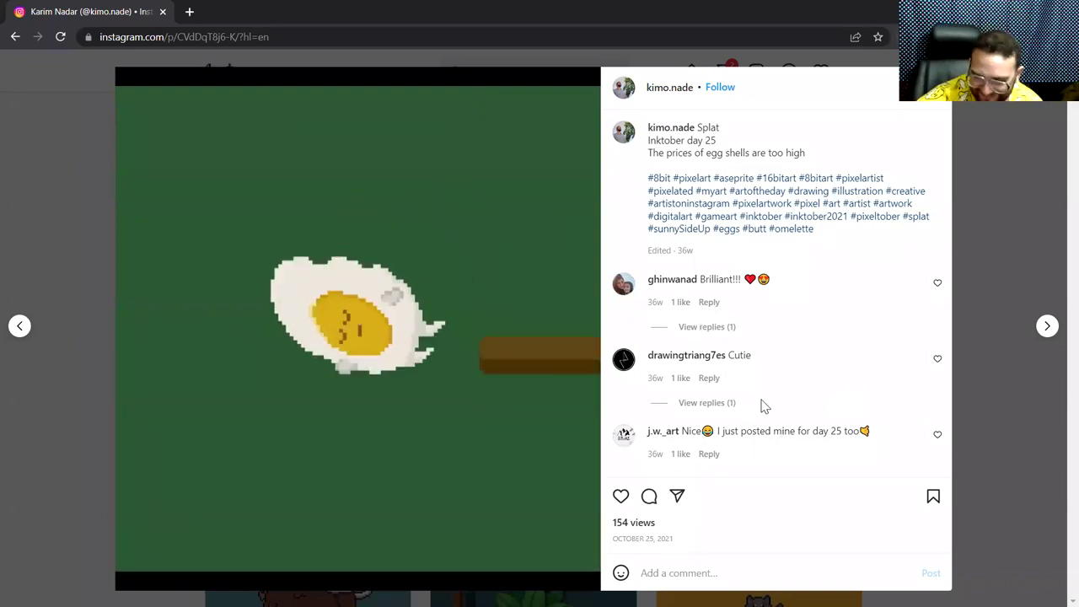
pyautogui.click(998, 212)
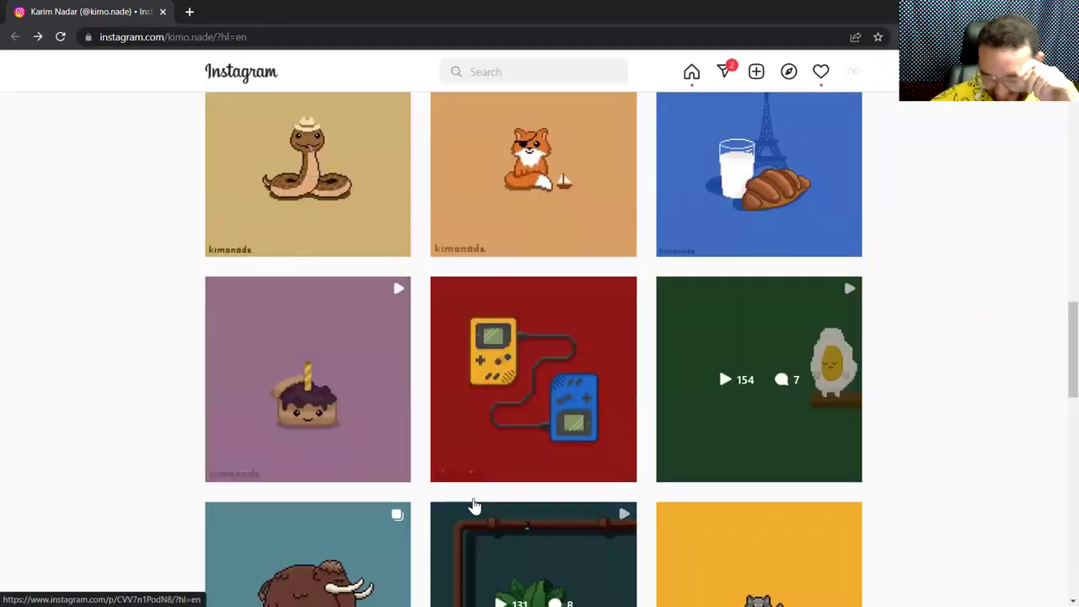
pyautogui.scroll(-2, 780, 217)
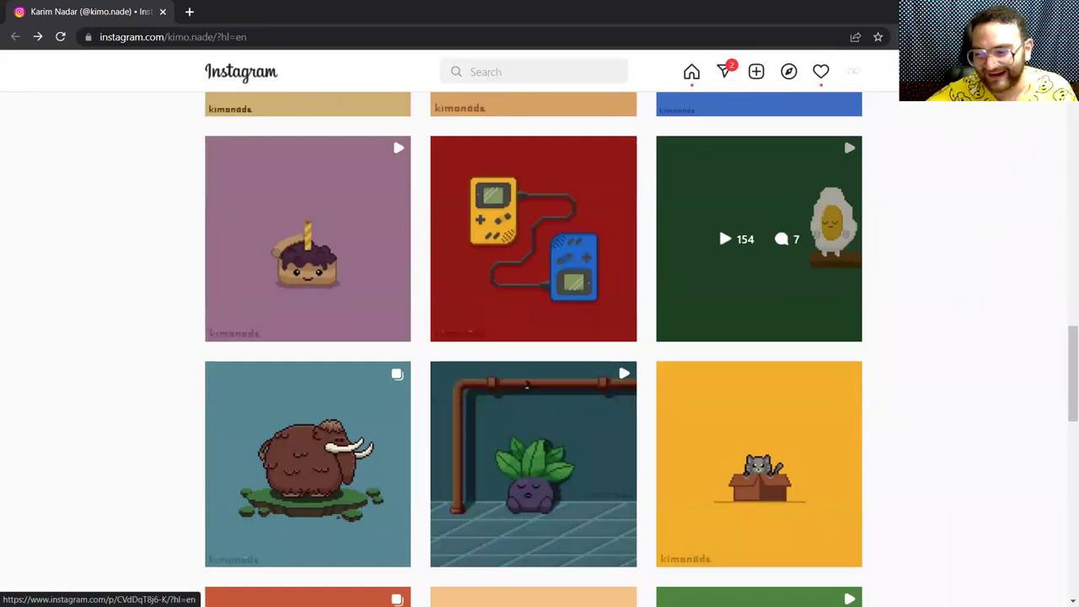
pyautogui.click(512, 467)
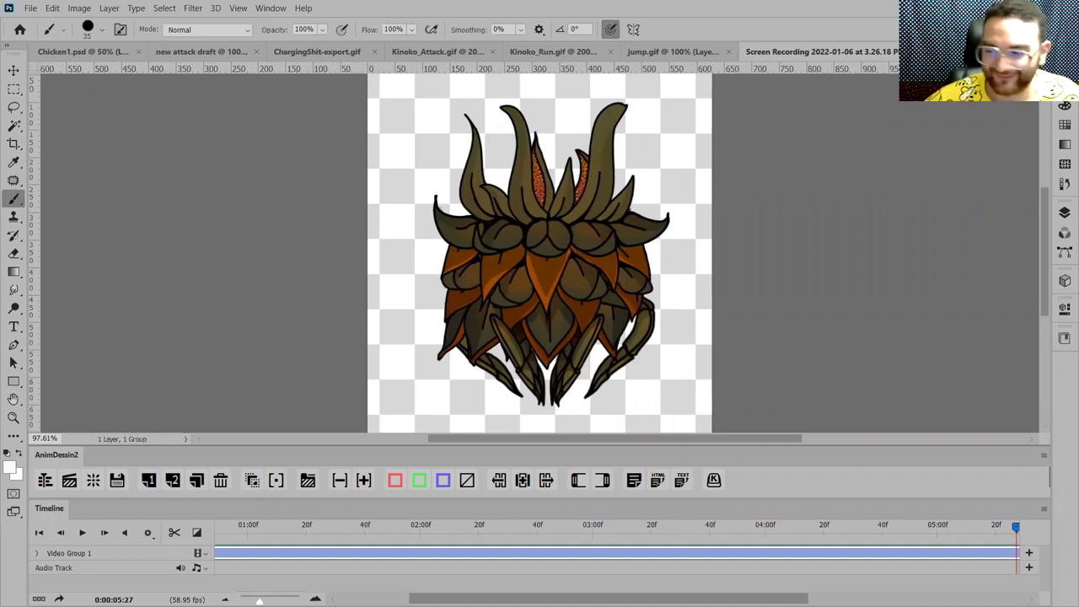
# Step: Switch back to Chicken1.psd in Photoshop and examine the stretched jumping chicken at 0:00:02:02 close up
pyautogui.click(99, 52)
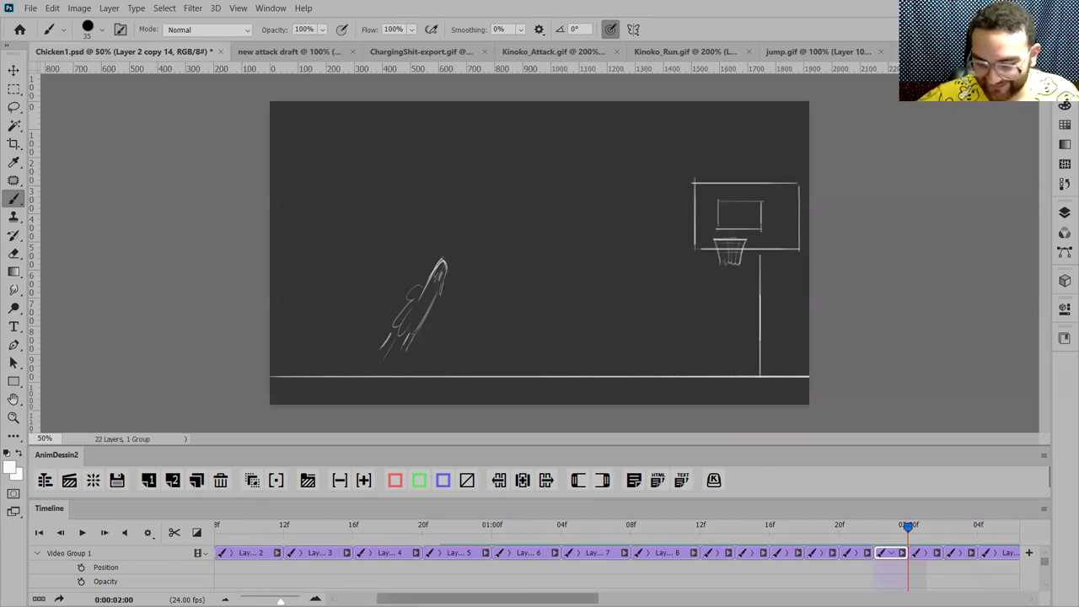
pyautogui.scroll(-3, 615, 553)
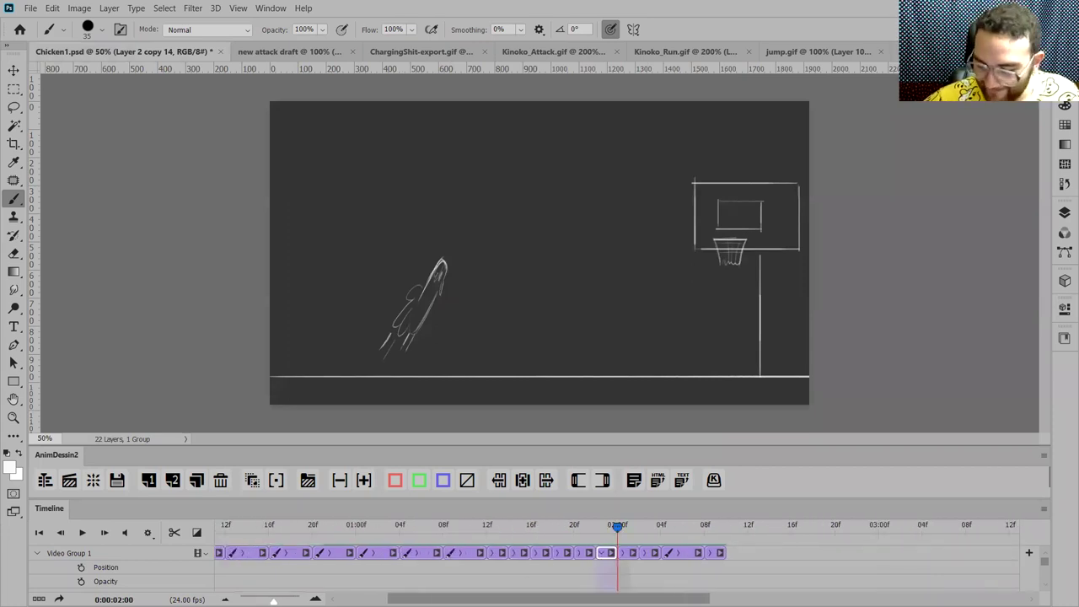
pyautogui.scroll(-2, 464, 544)
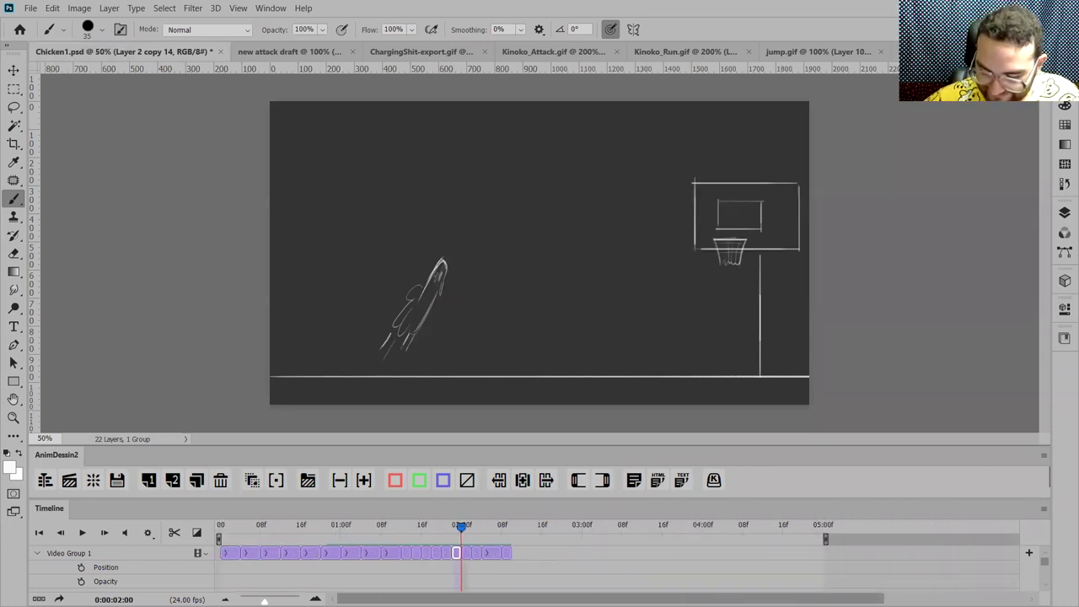
pyautogui.moveTo(461, 526); pyautogui.dragTo(471, 526)
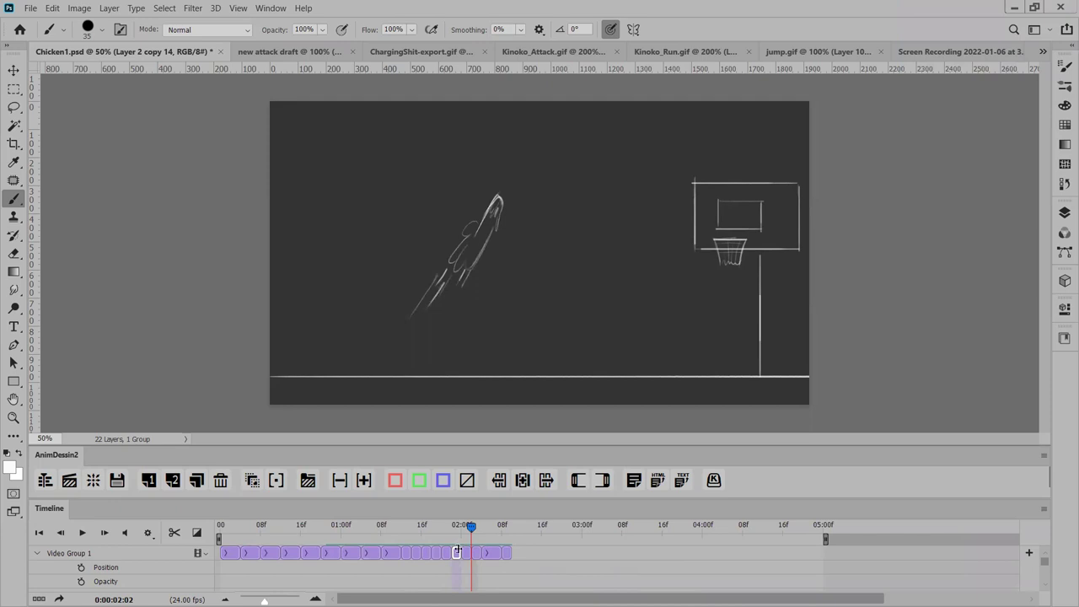
pyautogui.hotkey('ctrl', '1')
pyautogui.press('space')
pyautogui.moveTo(611, 294); pyautogui.dragTo(616, 306)
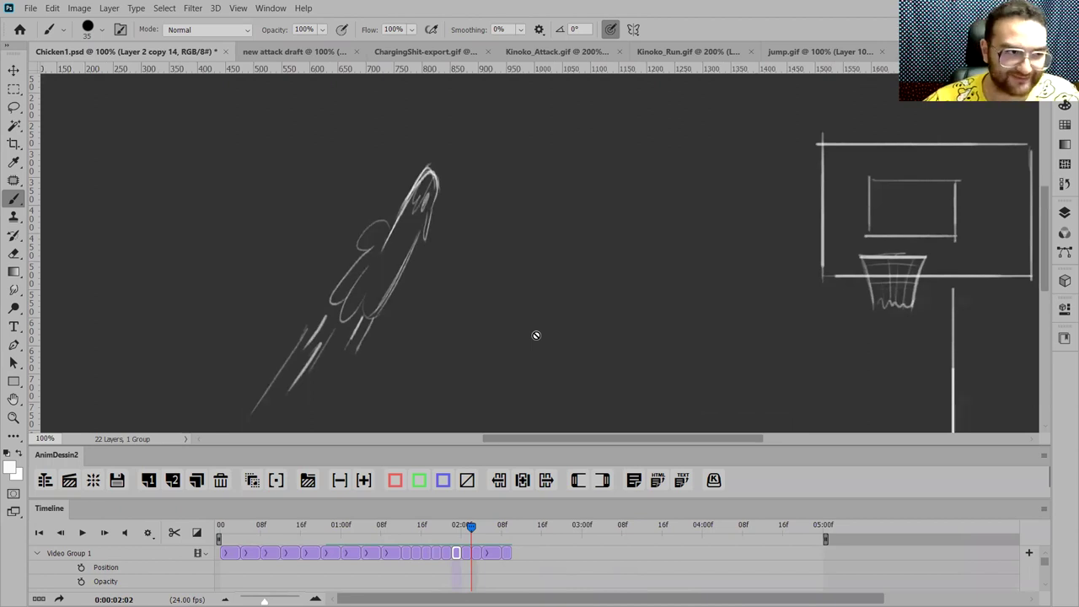
# Step: Play the chicken animation from the first frame with the hoop in view
pyautogui.moveTo(472, 529); pyautogui.dragTo(220, 527)
pyautogui.hotkey('ctrl', '-')
pyautogui.hotkey('ctrl', '-')
pyautogui.hotkey('ctrl', '+')
pyautogui.press('space')
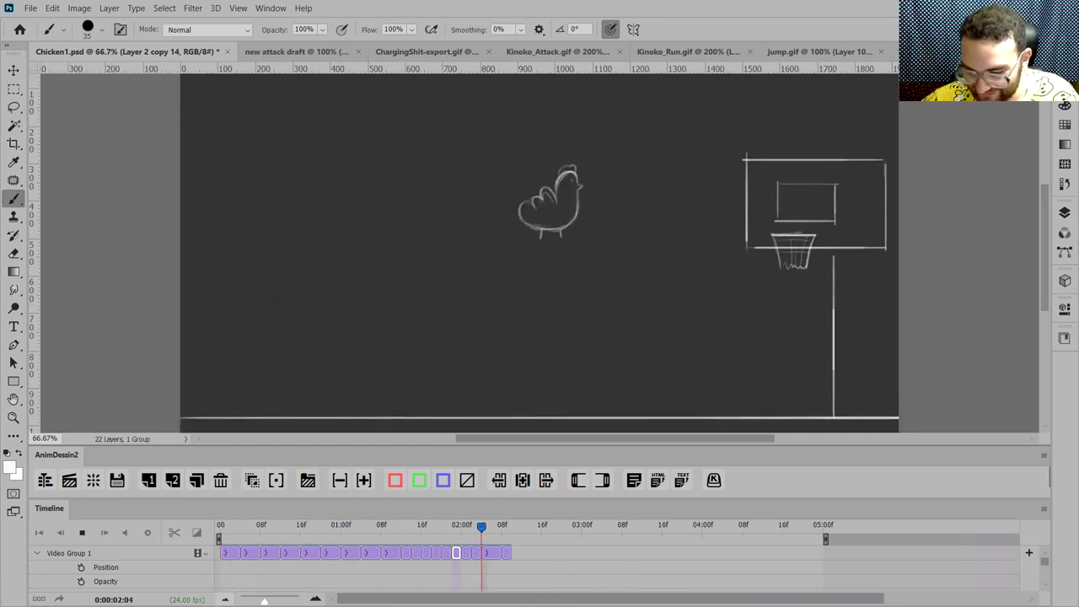
# Step: Rotate the airborne chicken at 0:00:02:04 about 12° clockwise and shift it slightly up and back from the hoop
pyautogui.moveTo(449, 527); pyautogui.dragTo(482, 523)
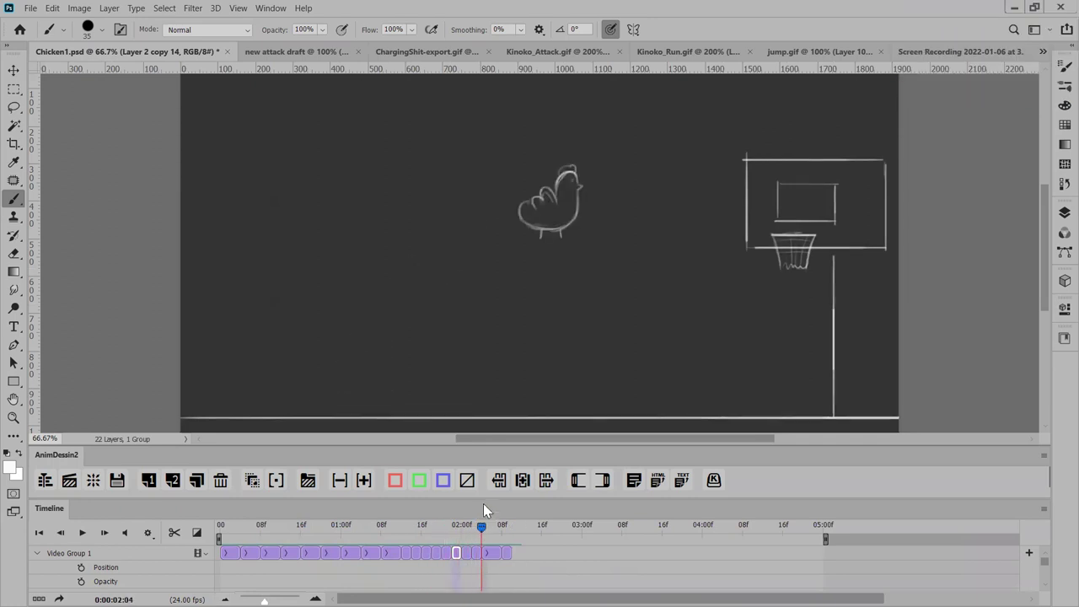
pyautogui.click(492, 552)
pyautogui.hotkey('ctrl', 't')
pyautogui.moveTo(600, 180); pyautogui.dragTo(607, 166)
pyautogui.moveTo(550, 202); pyautogui.dragTo(539, 182)
pyautogui.press('Return')
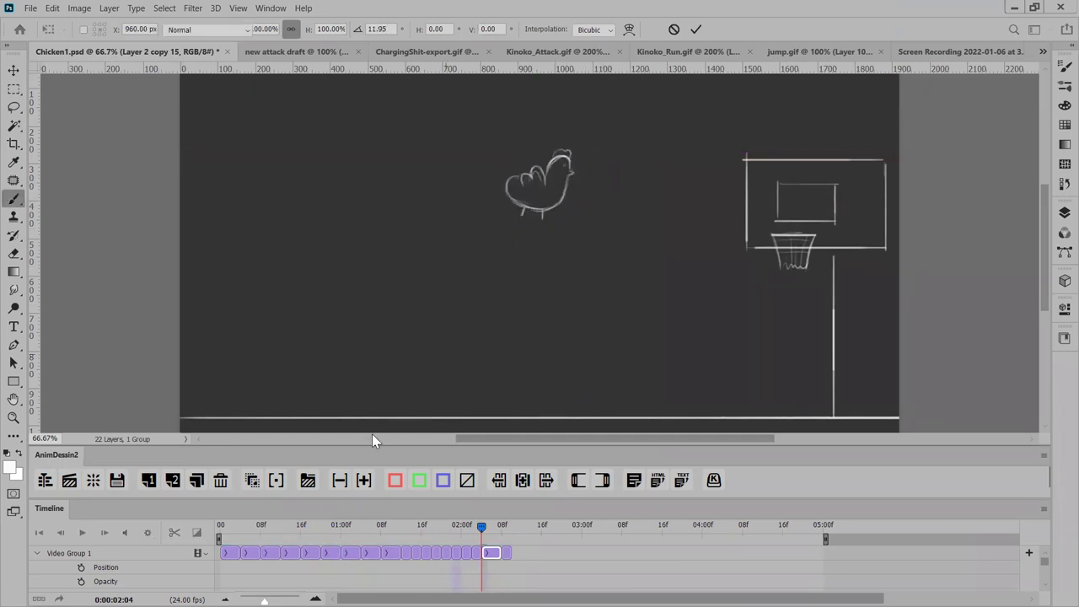
# Step: Move the same airborne chicken to about X 883 px, Y 315 px, directly above the onion-skinned stretched pose
pyautogui.hotkey('ctrl', '+')
pyautogui.moveTo(585, 236); pyautogui.dragTo(575, 265)
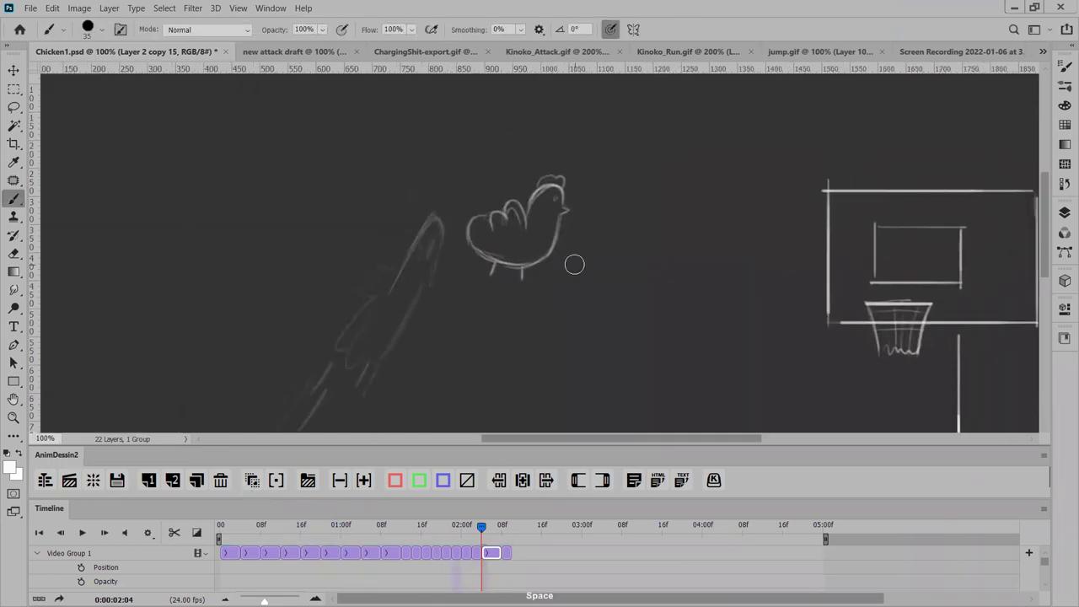
pyautogui.hotkey('ctrl', 't')
pyautogui.moveTo(525, 230); pyautogui.dragTo(503, 212)
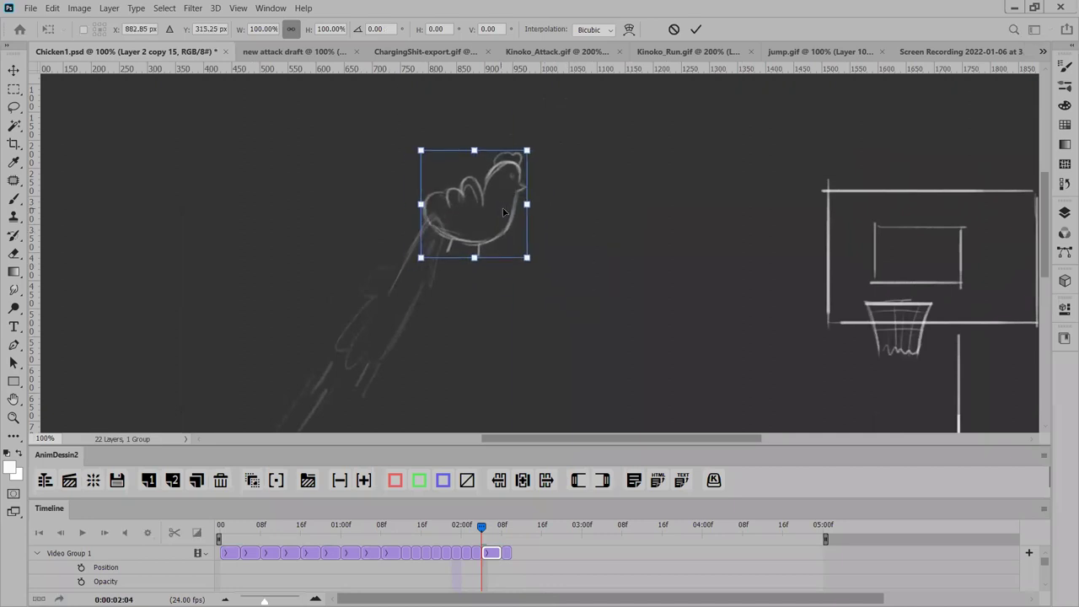
pyautogui.press('Return')
# Step: Tilt the airborne chicken further clockwise and shift it slightly up and toward the hoop
pyautogui.hotkey('ctrl', 't')
pyautogui.moveTo(558, 140); pyautogui.dragTo(573, 173)
pyautogui.moveTo(493, 190); pyautogui.dragTo(505, 176)
pyautogui.press('Return')
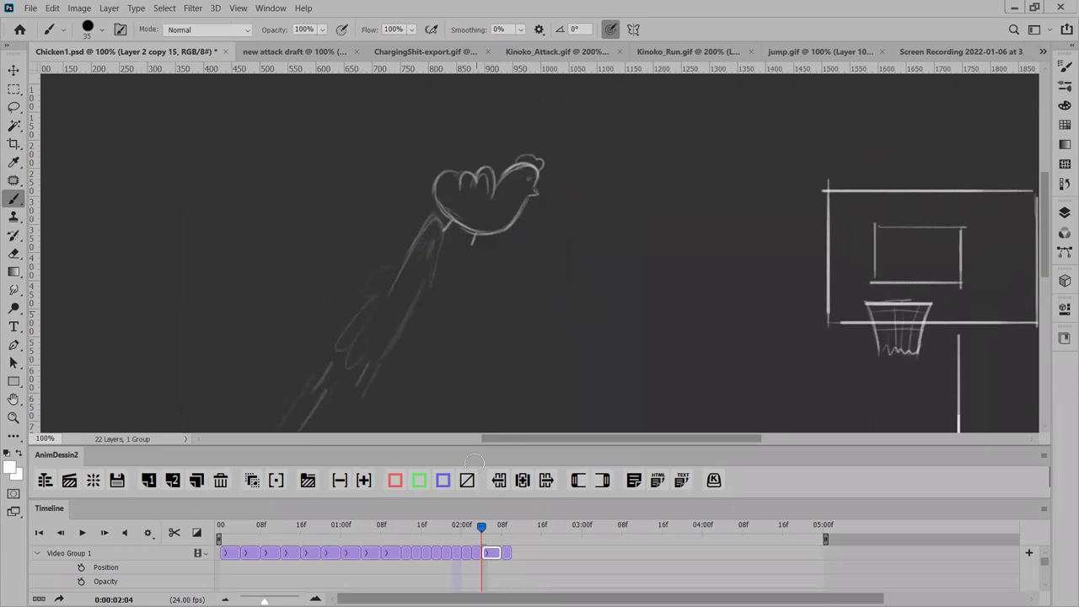
# Step: Duplicate the airborne chicken frame and trim the original's clip to end at 0:00:02:06
pyautogui.click(196, 480)
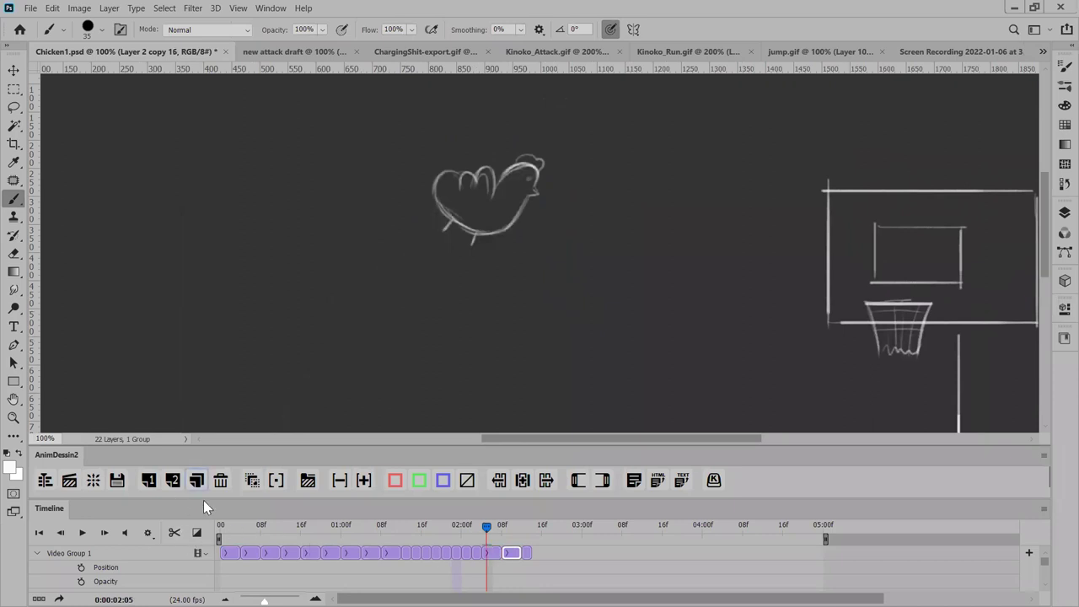
pyautogui.click(480, 525)
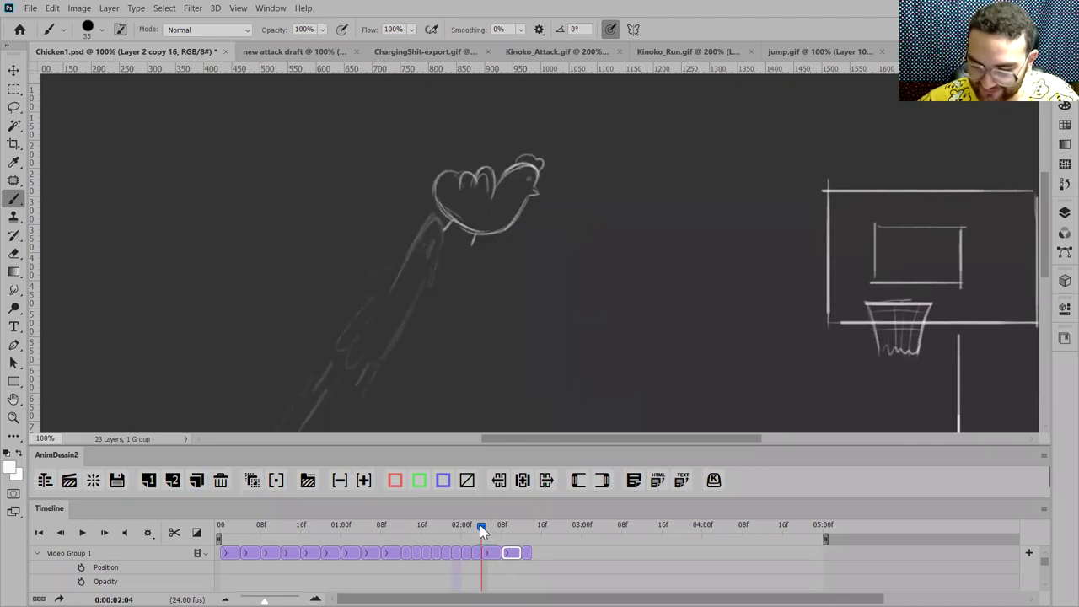
pyautogui.moveTo(497, 553); pyautogui.dragTo(492, 527)
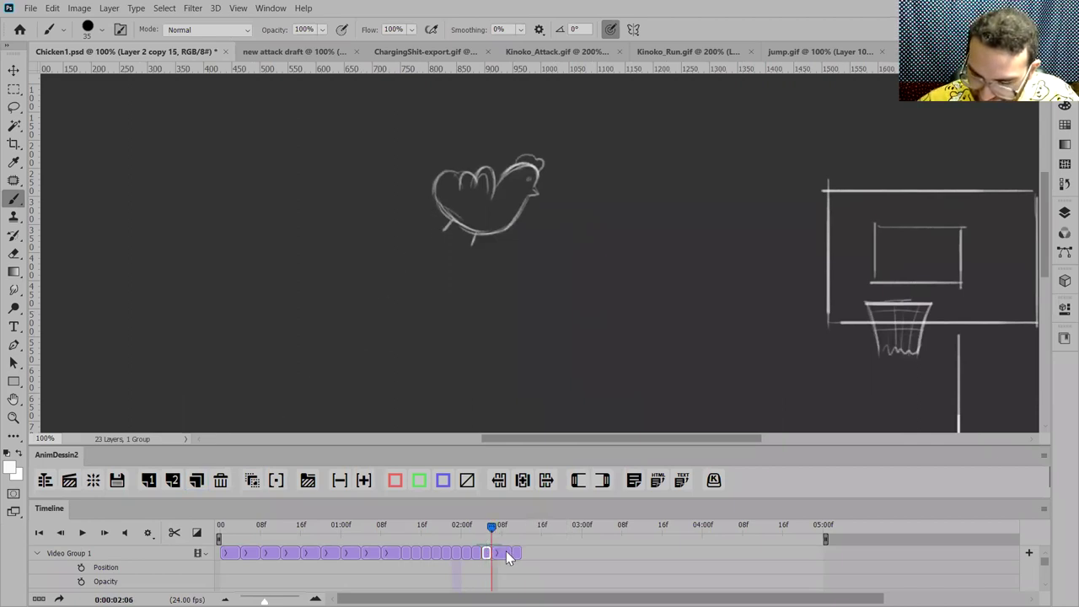
# Step: Tilt the duplicated chicken at 0:00:02:06 further clockwise and move it up and toward the hoop, ahead of the previous pose
pyautogui.hotkey('ctrl', 't')
pyautogui.moveTo(590, 127)
pyautogui.mouseDown()
pyautogui.moveTo(568, 140)
pyautogui.moveTo(607, 142)
pyautogui.moveTo(561, 180)
pyautogui.moveTo(589, 133)
pyautogui.mouseUp()
pyautogui.press('Return')
pyautogui.press('b')
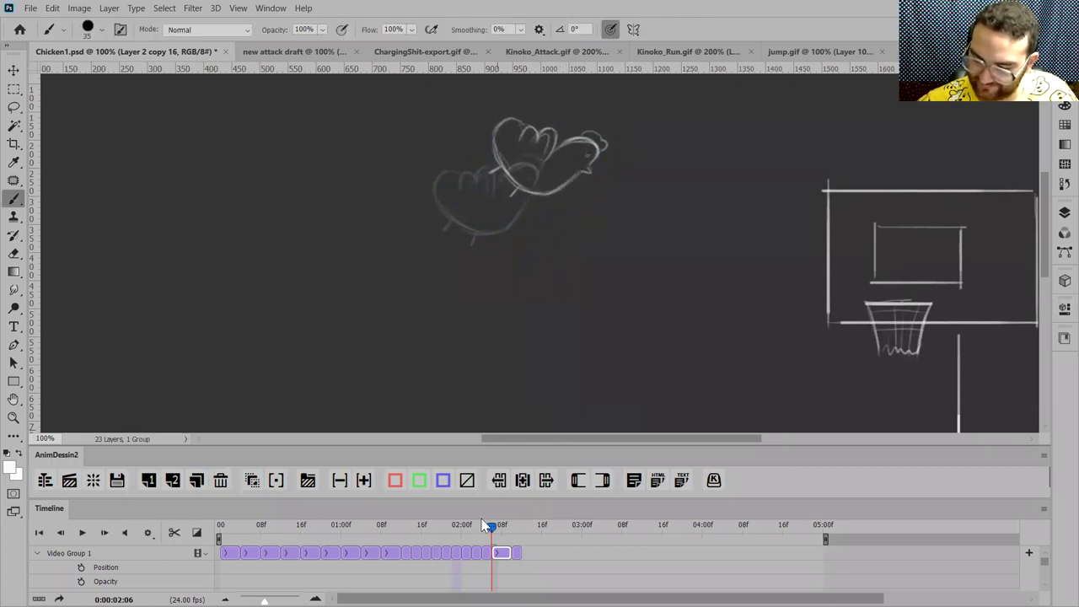
# Step: Move the last two airborne chicken poses together slightly up and toward the hoop
pyautogui.keyDown('shift'); pyautogui.click(489, 553); pyautogui.keyUp('shift')
pyautogui.hotkey('ctrl', 't')
pyautogui.moveTo(523, 206); pyautogui.dragTo(546, 192)
pyautogui.press('Return')
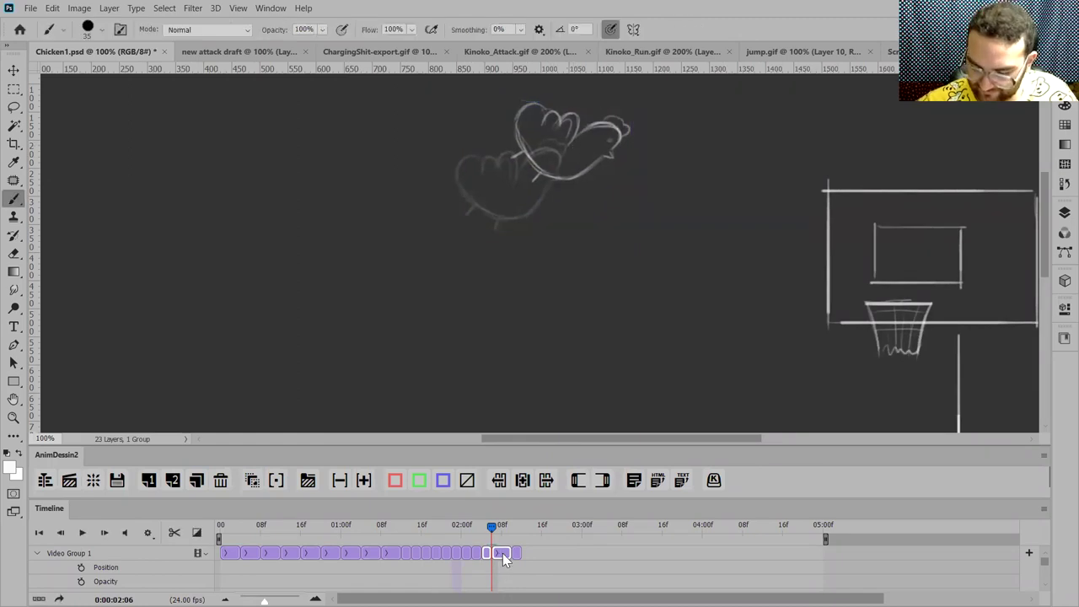
# Step: Rotate the airborne chicken at 0:00:02:06 about 6.7° clockwise and shift it up and toward the hoop, to about X 1069 px
pyautogui.hotkey('ctrl', 't')
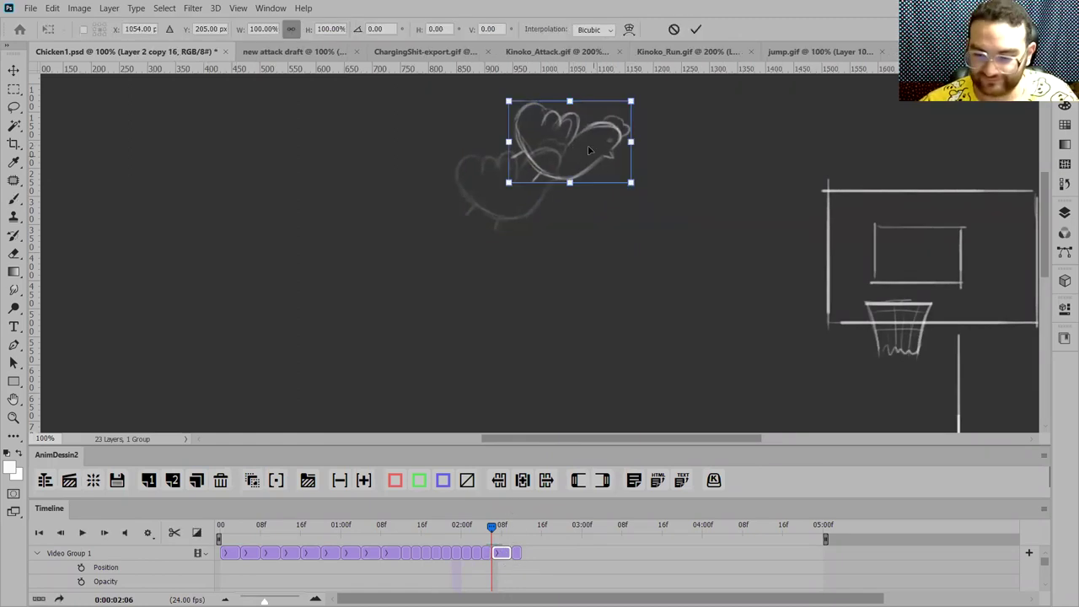
pyautogui.moveTo(588, 150); pyautogui.dragTo(595, 145)
pyautogui.moveTo(654, 109); pyautogui.dragTo(663, 133)
pyautogui.press('Return')
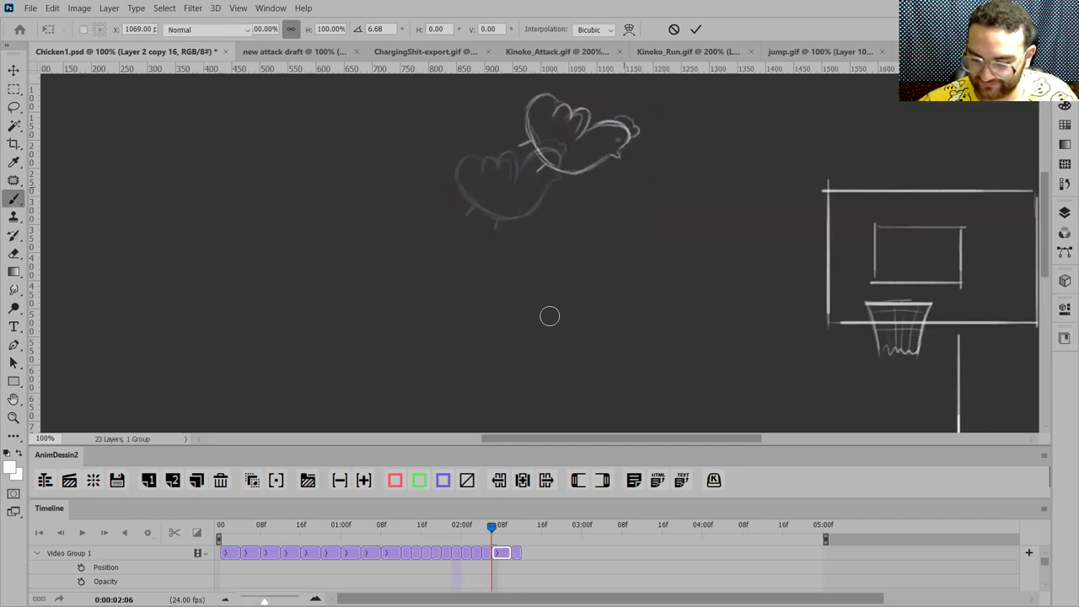
pyautogui.press('Right')
pyautogui.press('Left')
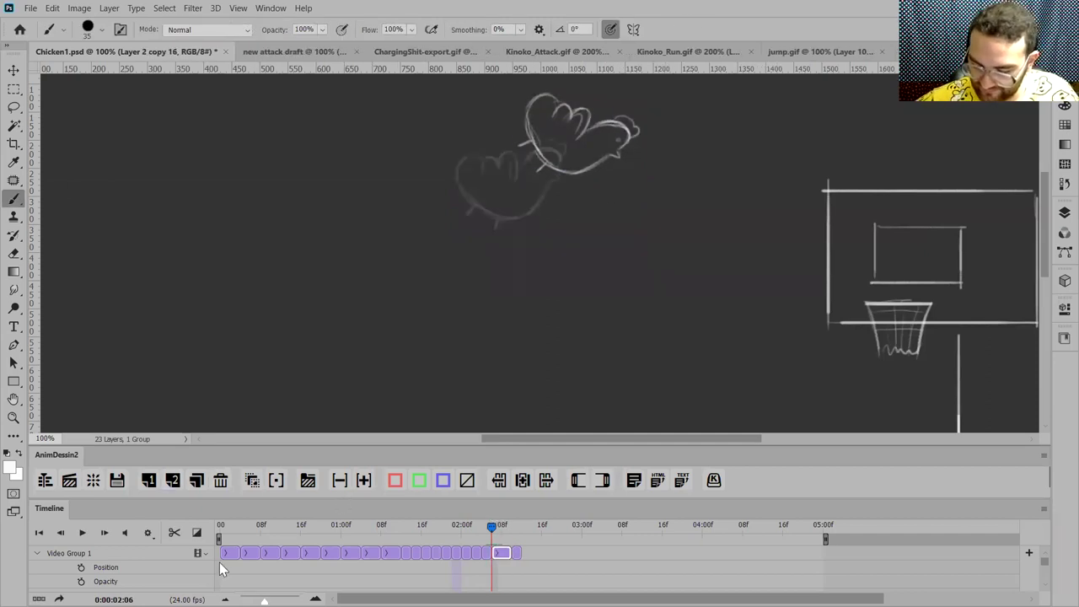
# Step: Duplicate the airborne chicken frame and trim the original's clip to end at 0:00:02:08
pyautogui.click(197, 480)
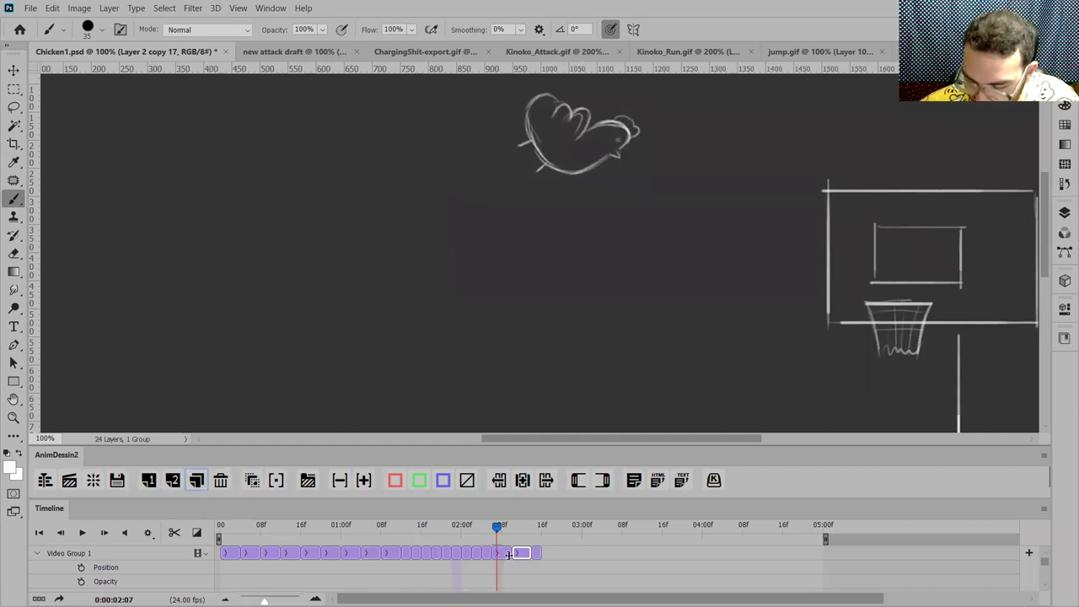
pyautogui.click(309, 552)
pyautogui.click(315, 599)
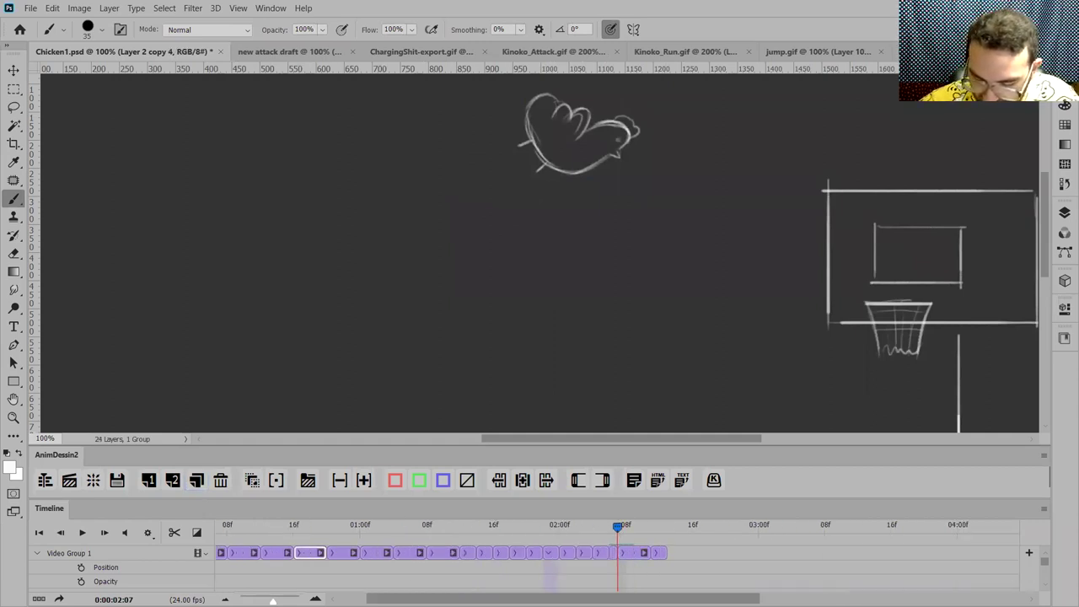
pyautogui.click(315, 598)
pyautogui.moveTo(620, 558); pyautogui.dragTo(636, 559)
pyautogui.click(650, 527)
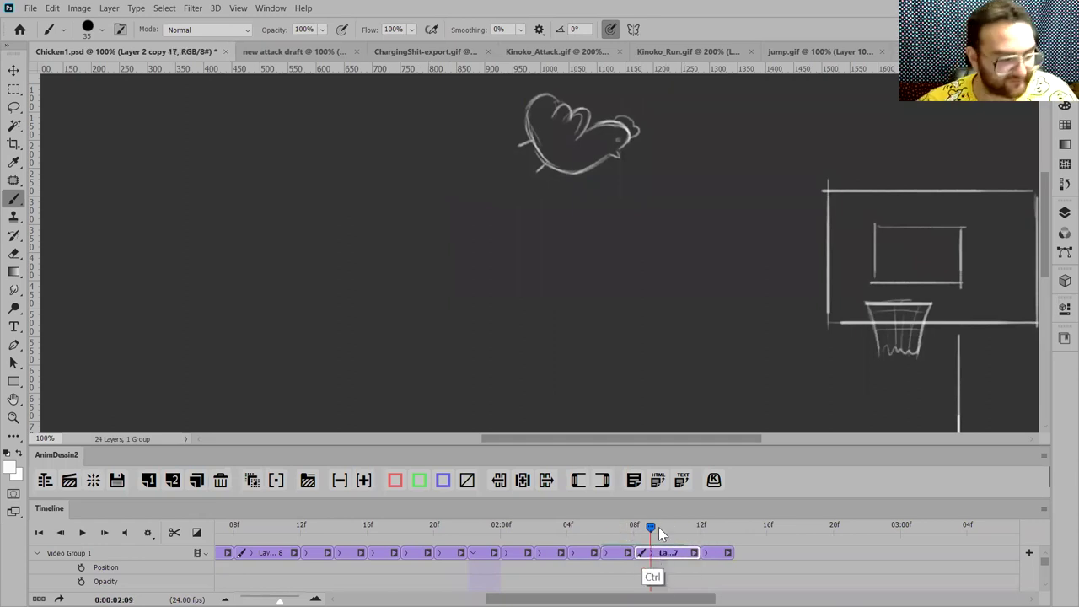
pyautogui.click(634, 527)
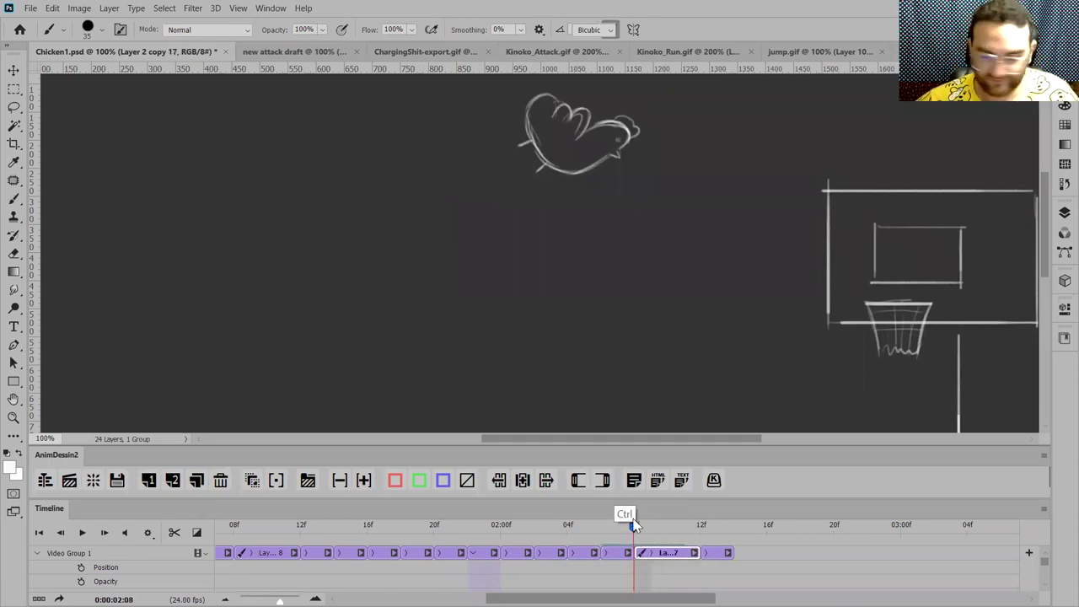
# Step: Rotate the duplicated chicken at 0:00:02:08 about 68° clockwise and move it up and toward the hoop, to about X 1203 px
pyautogui.hotkey('ctrl', 't')
pyautogui.moveTo(590, 143); pyautogui.dragTo(631, 144)
pyautogui.moveTo(713, 122)
pyautogui.mouseDown()
pyautogui.moveTo(709, 167)
pyautogui.moveTo(667, 213)
pyautogui.mouseUp()
pyautogui.moveTo(638, 149); pyautogui.dragTo(672, 136)
pyautogui.press('Return')
pyautogui.press('b')
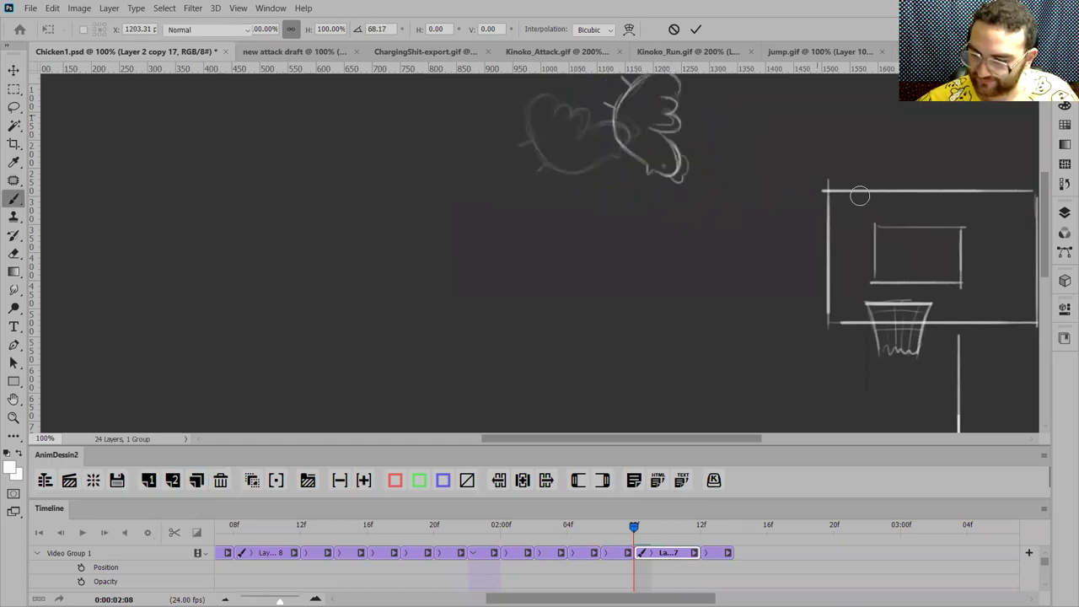
# Step: Play back and step through the jump with the whole scene in view to examine the new head-down pose's timing and arc
pyautogui.moveTo(802, 279); pyautogui.dragTo(703, 294)
pyautogui.hotkey('ctrl', '-')
pyautogui.hotkey('ctrl', '+')
pyautogui.press('Left')
pyautogui.press('Left')
pyautogui.press('Left')
pyautogui.press('Left')
pyautogui.press('Left')
pyautogui.press('Left')
pyautogui.press('Left')
pyautogui.press('Left')
pyautogui.press('Left')
pyautogui.press('Left')
pyautogui.press('Left')
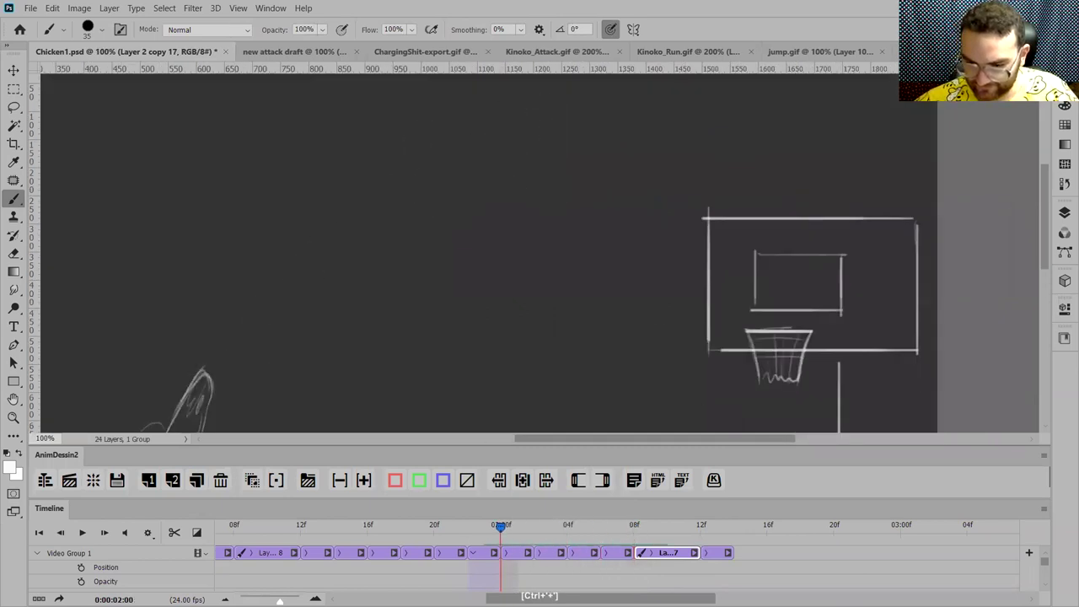
pyautogui.hotkey('ctrl', '-')
pyautogui.hotkey('ctrl', '-')
pyautogui.press('space')
pyautogui.press('space')
pyautogui.moveTo(643, 530); pyautogui.dragTo(550, 529)
pyautogui.press('Right')
pyautogui.press('Right')
pyautogui.press('Right')
pyautogui.press('Right')
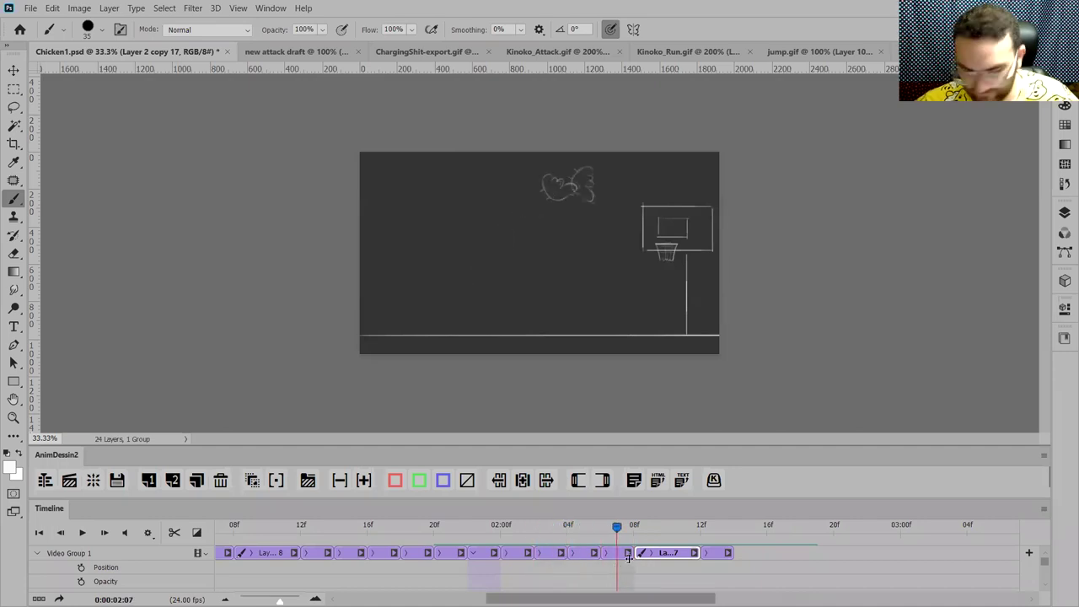
pyautogui.hotkey('ctrl', '+')
pyautogui.hotkey('ctrl', '+')
pyautogui.press('space')
pyautogui.click(636, 525)
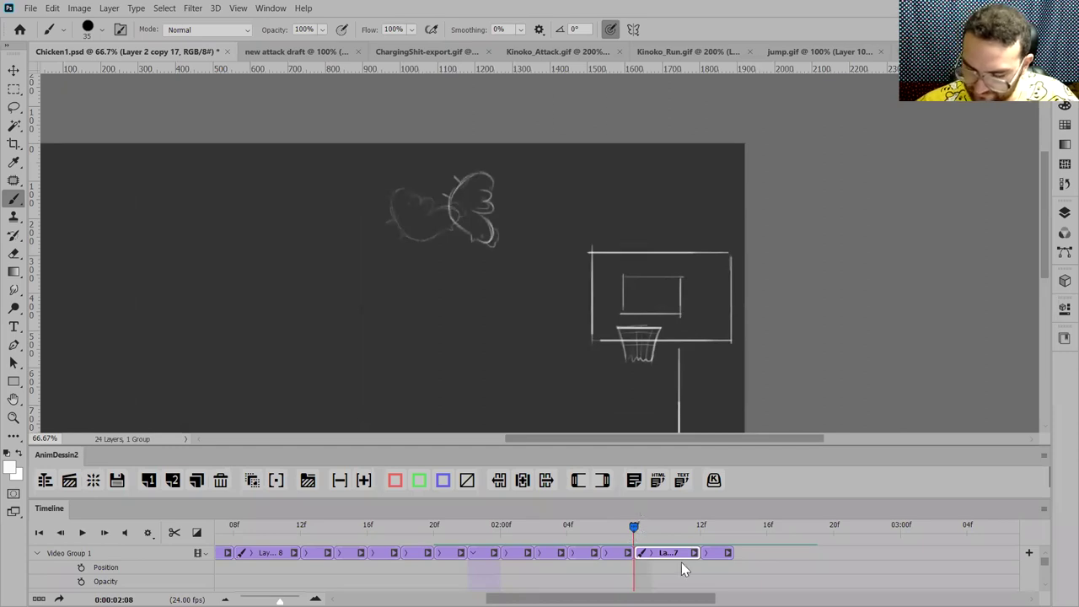
# Step: Trim the head-down chicken's clip to end at 0:00:02:10 and duplicate its frame after it
pyautogui.moveTo(691, 554); pyautogui.dragTo(666, 554)
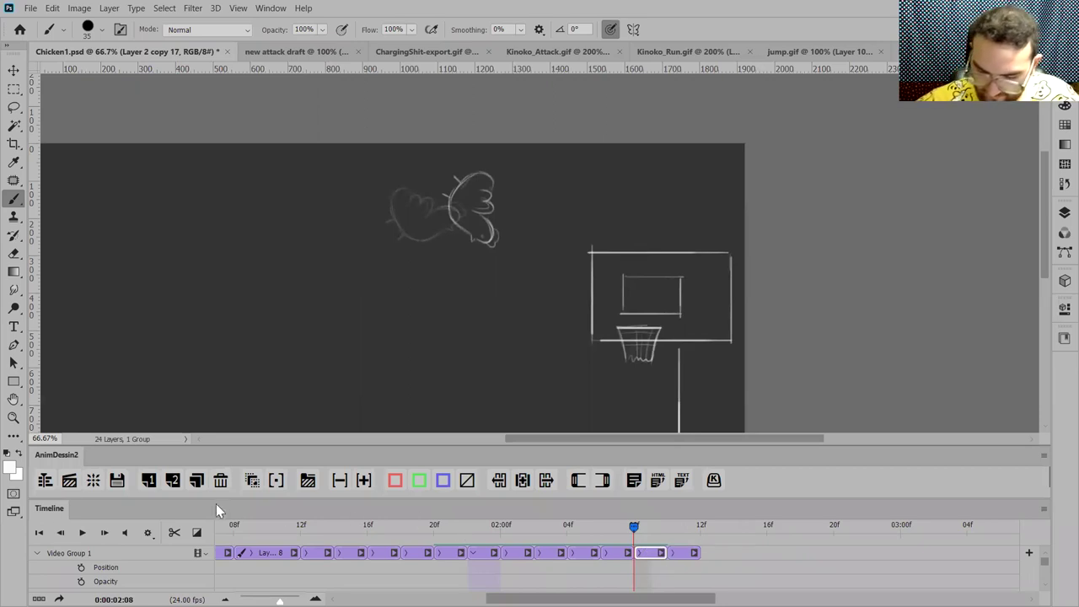
pyautogui.hotkey('ctrl', 'z')
pyautogui.hotkey('ctrl', 'z')
pyautogui.hotkey('ctrl', 'z')
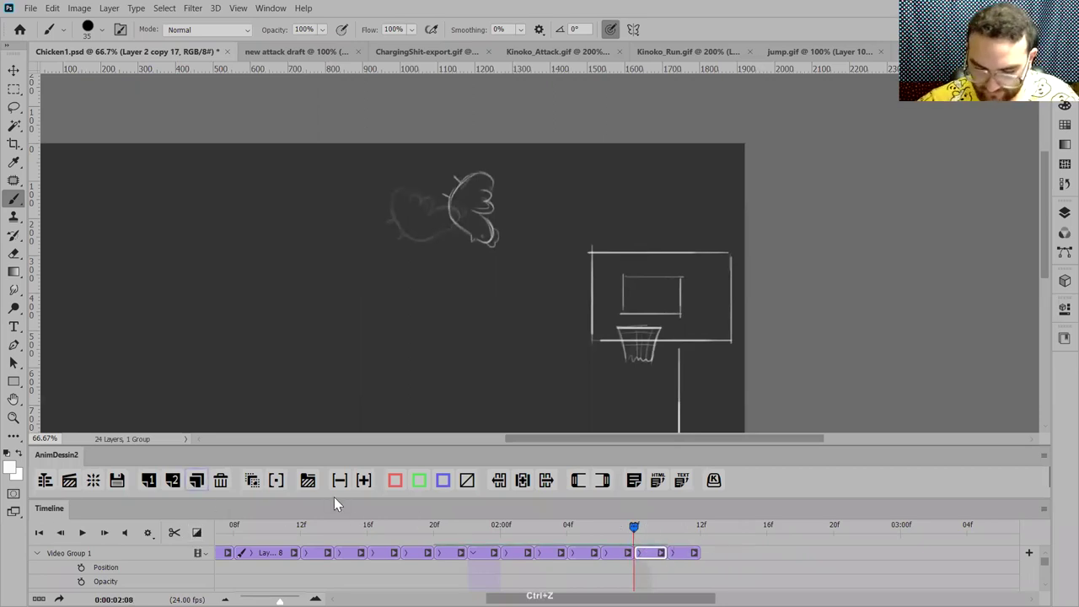
pyautogui.click(663, 526)
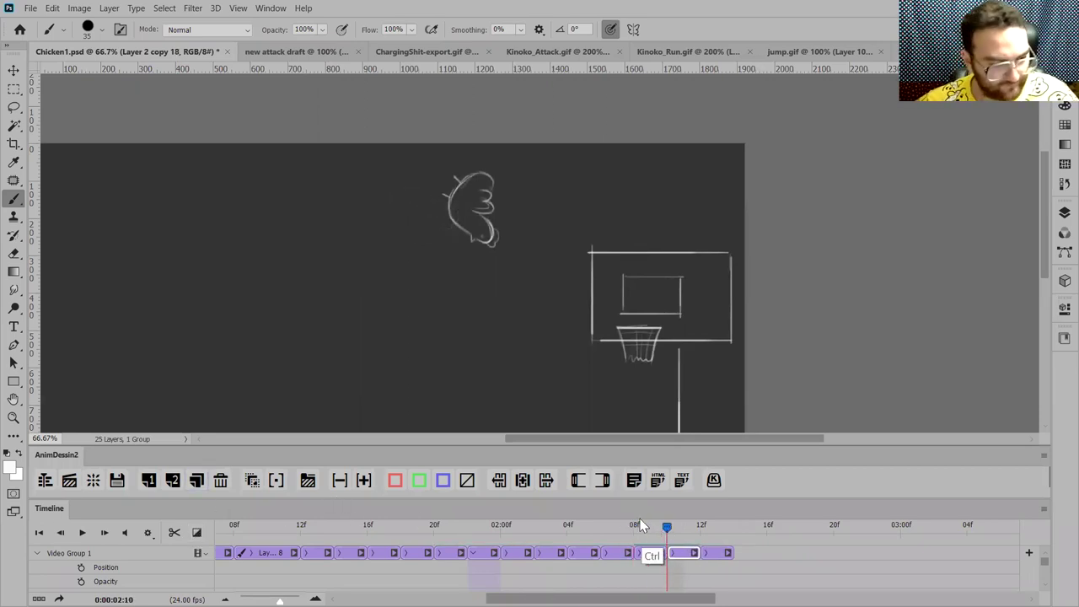
# Step: Rotate the duplicated chicken at 0:00:02:10 about 78° clockwise and move it toward the hoop, to about X 1338 px, Y 171 px
pyautogui.hotkey('ctrl', 'alt', 't')
pyautogui.moveTo(531, 172)
pyautogui.mouseDown()
pyautogui.moveTo(548, 181)
pyautogui.moveTo(547, 201)
pyautogui.moveTo(606, 217)
pyautogui.moveTo(552, 211)
pyautogui.mouseUp()
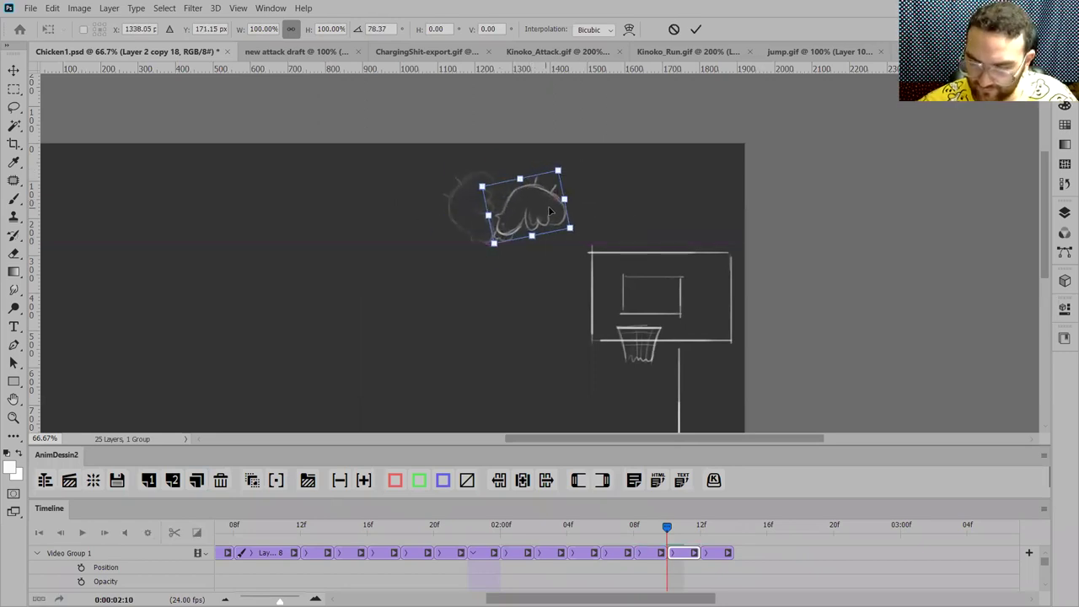
pyautogui.press('Return')
pyautogui.press('b')
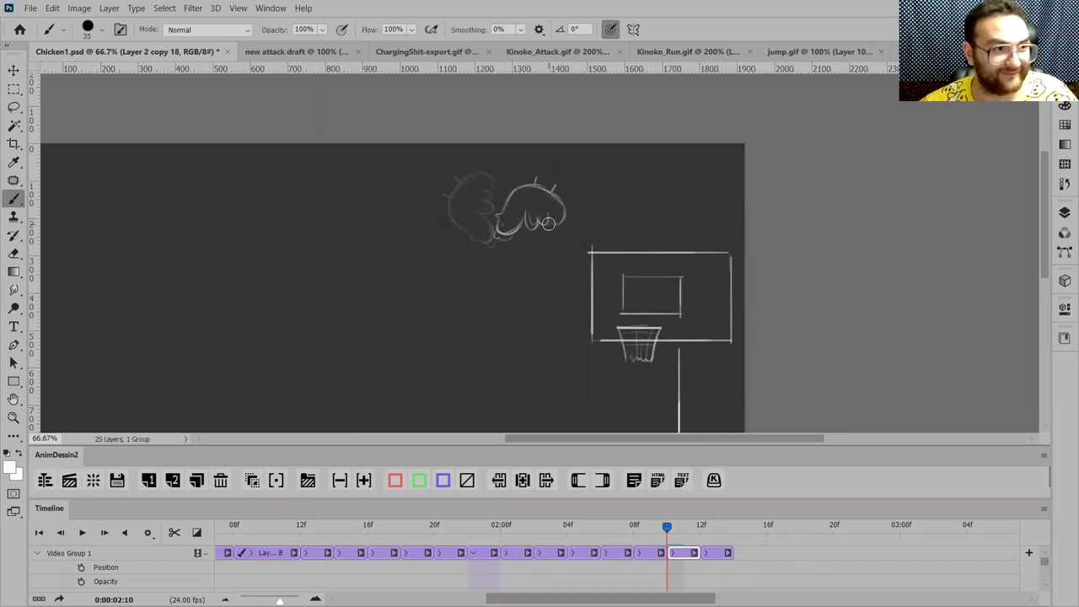
# Step: Play back the whole jump to check how the upside-down pose continues the flip
pyautogui.press('space')
pyautogui.moveTo(614, 250)
pyautogui.mouseDown()
pyautogui.moveTo(679, 202)
pyautogui.moveTo(769, 161)
pyautogui.moveTo(623, 173)
pyautogui.mouseUp()
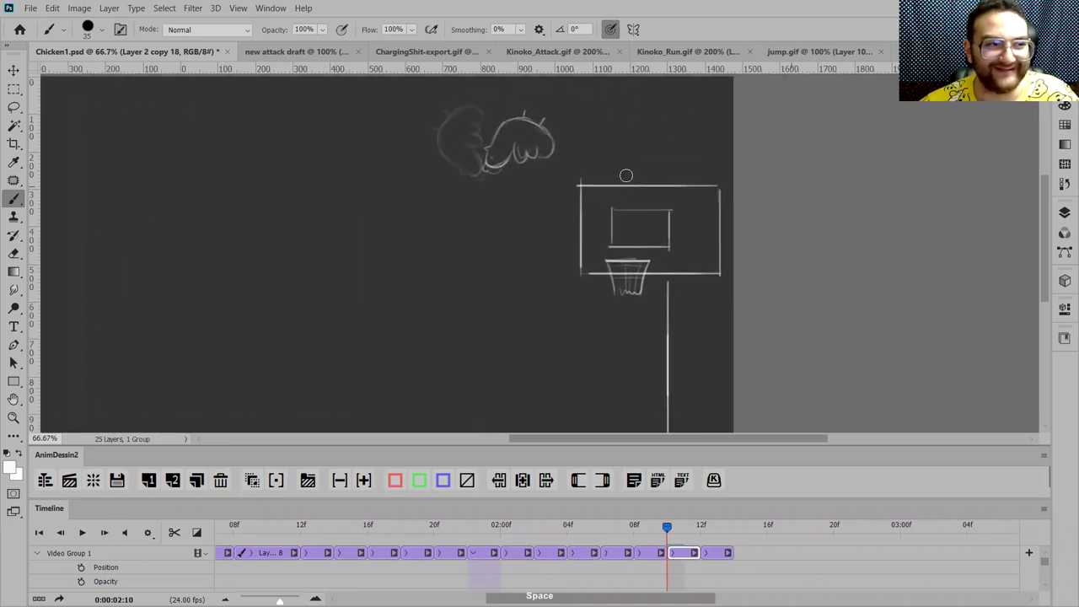
pyautogui.hotkey('ctrl', '-')
pyautogui.hotkey('ctrl', '-')
pyautogui.press('space')
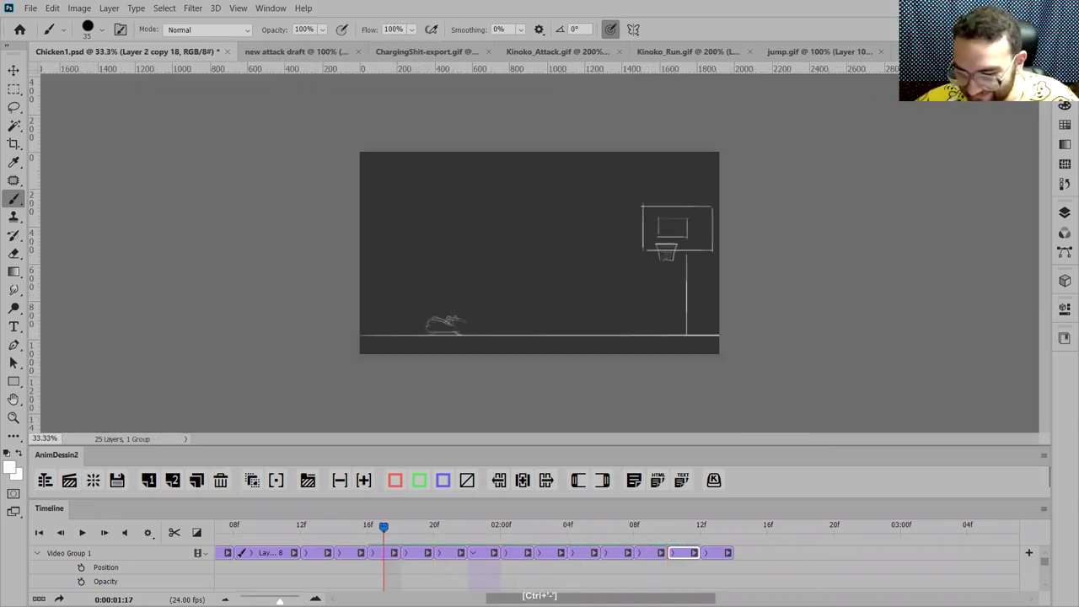
pyautogui.press('space')
pyautogui.moveTo(681, 526)
pyautogui.mouseDown()
pyautogui.moveTo(649, 528)
pyautogui.moveTo(667, 526)
pyautogui.mouseUp()
pyautogui.hotkey('ctrl', '+')
pyautogui.hotkey('ctrl', '+')
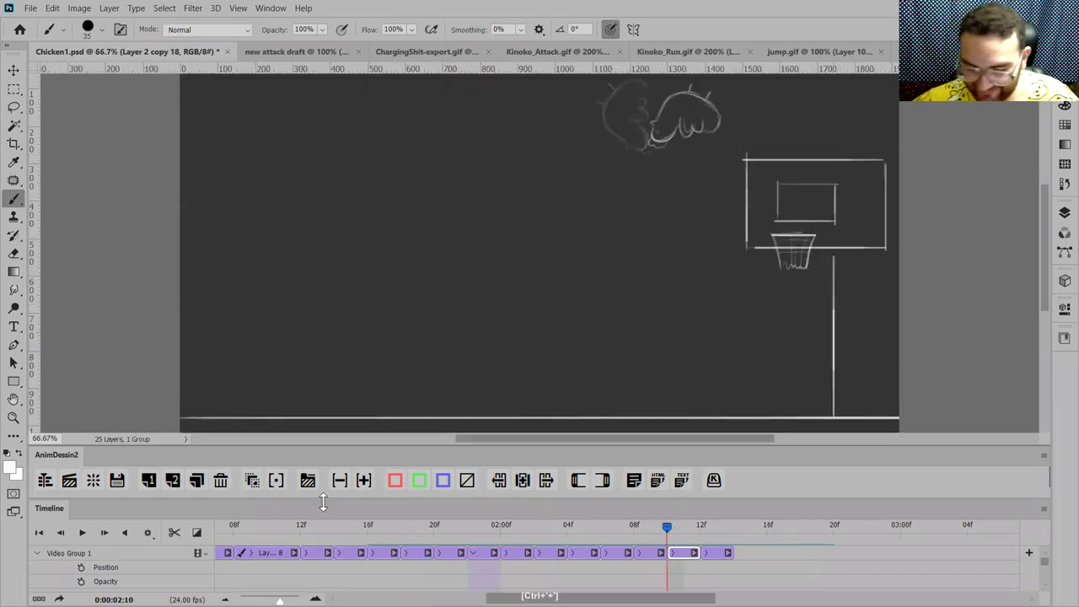
# Step: Duplicate the upside-down chicken frame at 0:00:02:12, then rotate the copy further clockwise and move it to the backboard's upper-left corner
pyautogui.hotkey('ctrl', 'j')
pyautogui.click(702, 524)
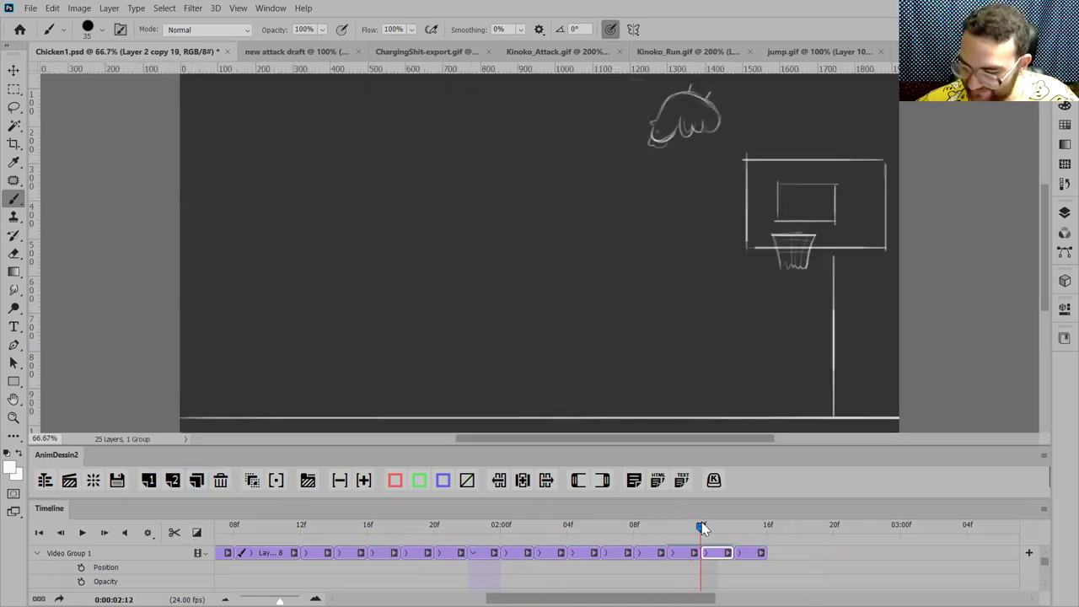
pyautogui.hotkey('ctrl', 't')
pyautogui.moveTo(761, 145)
pyautogui.mouseDown()
pyautogui.moveTo(712, 133)
pyautogui.moveTo(741, 120)
pyautogui.moveTo(764, 136)
pyautogui.mouseUp()
pyautogui.press('Return')
pyautogui.press('b')
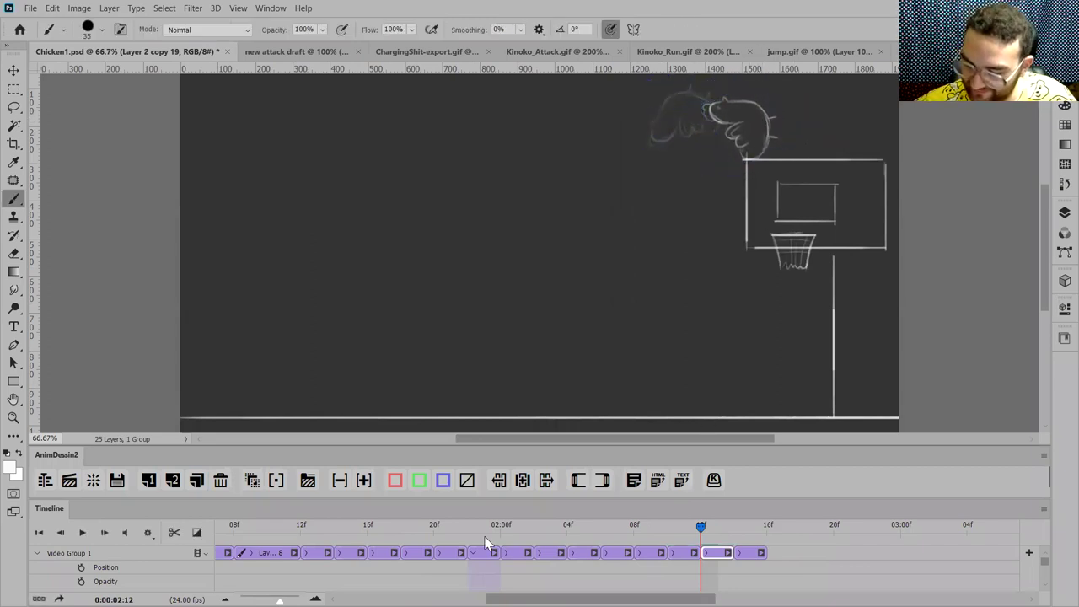
# Step: Duplicate the frame at 0:00:02:14, then rotate the copied chicken further clockwise and lower it over the backboard above the hoop
pyautogui.click(201, 488)
pyautogui.moveTo(739, 525)
pyautogui.mouseDown()
pyautogui.moveTo(752, 524)
pyautogui.moveTo(735, 525)
pyautogui.mouseUp()
pyautogui.hotkey('ctrl', 't')
pyautogui.moveTo(799, 127)
pyautogui.mouseDown()
pyautogui.moveTo(819, 157)
pyautogui.moveTo(814, 127)
pyautogui.mouseUp()
pyautogui.press('Return')
pyautogui.press('b')
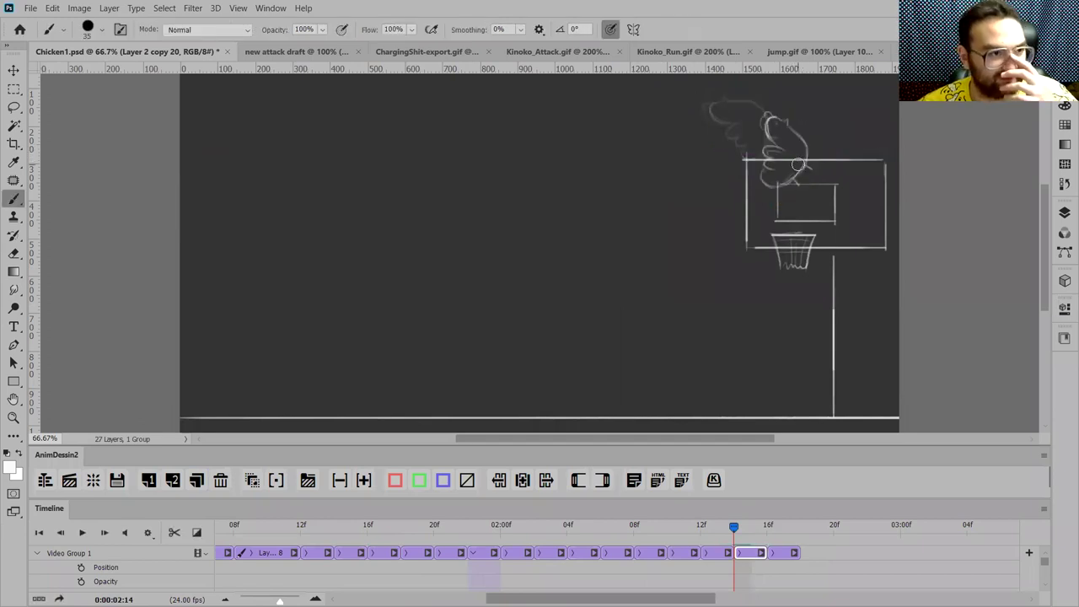
pyautogui.press('ctrl')
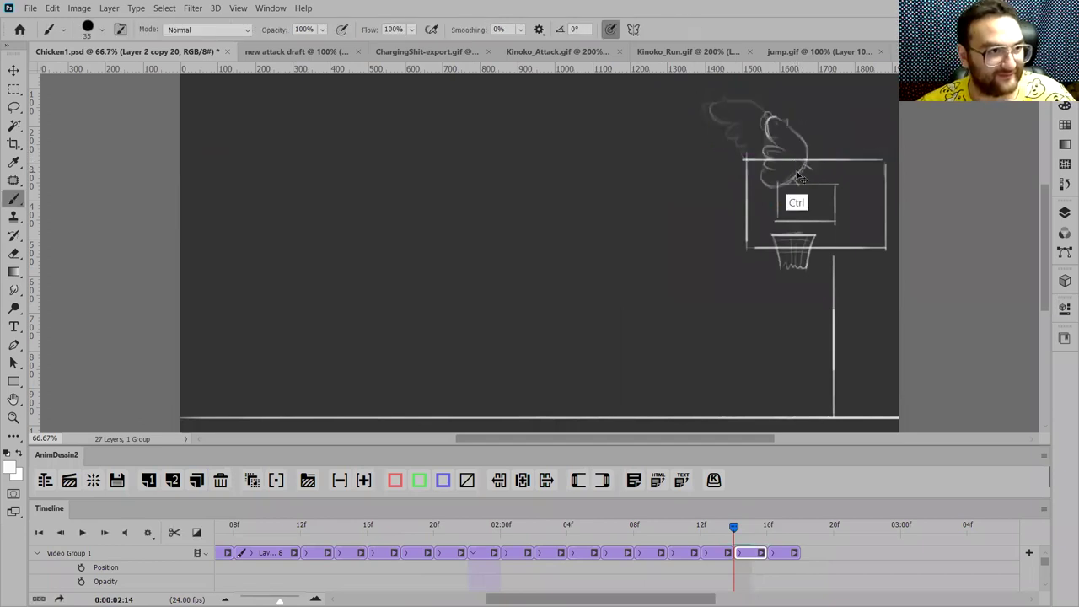
pyautogui.hotkey('ctrl', 't')
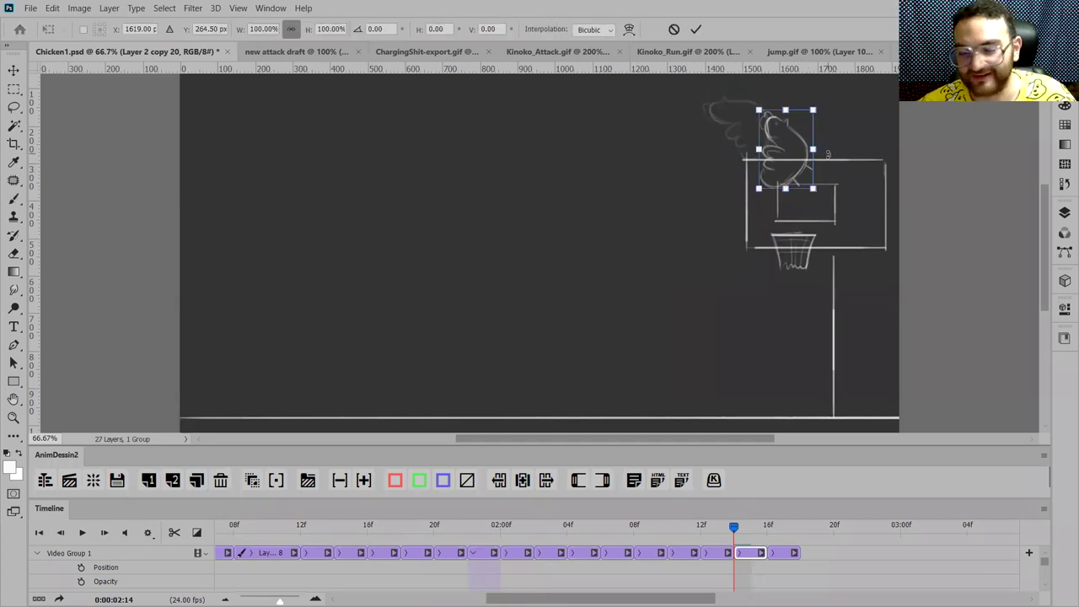
pyautogui.press('Return')
# Step: Duplicate the chicken frame over the backboard at 0:00:02:16 and erase the chicken drawing from the copy
pyautogui.scroll(-3, 828, 138)
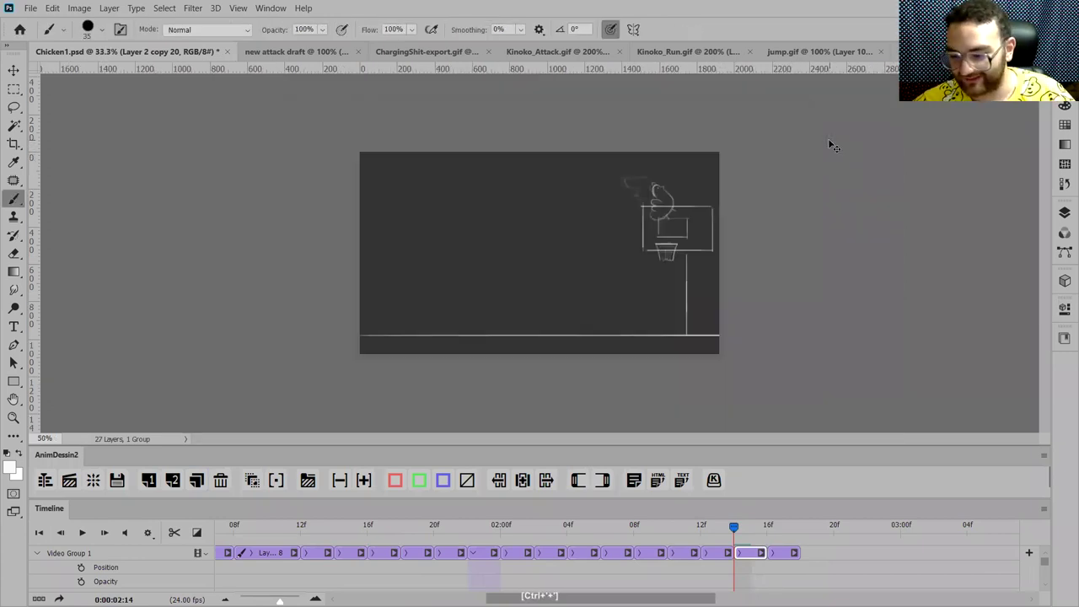
pyautogui.scroll(3, 889, 259)
pyautogui.moveTo(890, 258); pyautogui.dragTo(684, 275)
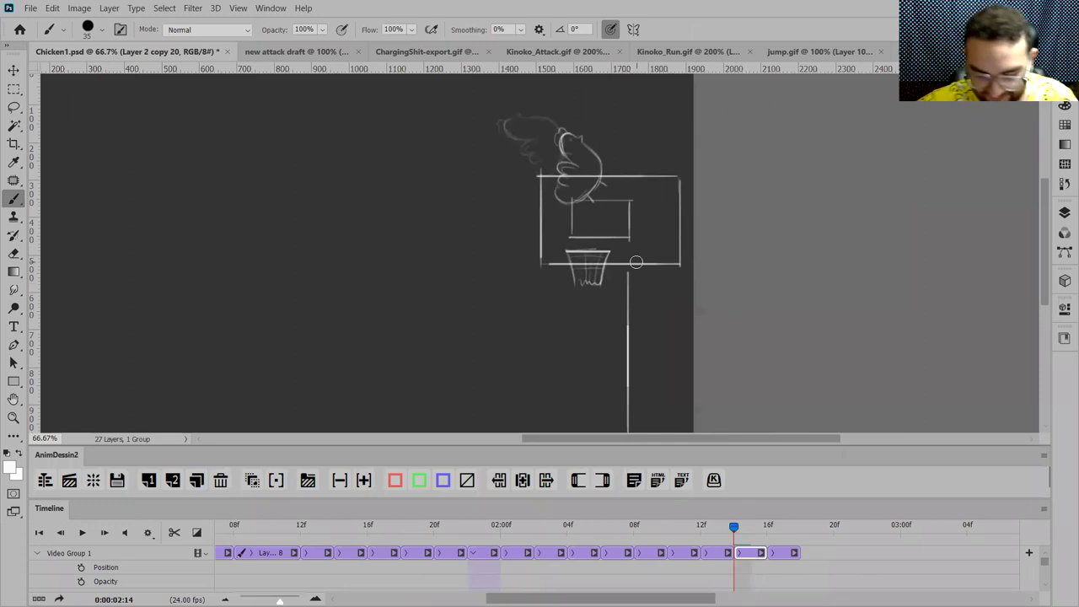
pyautogui.click(196, 482)
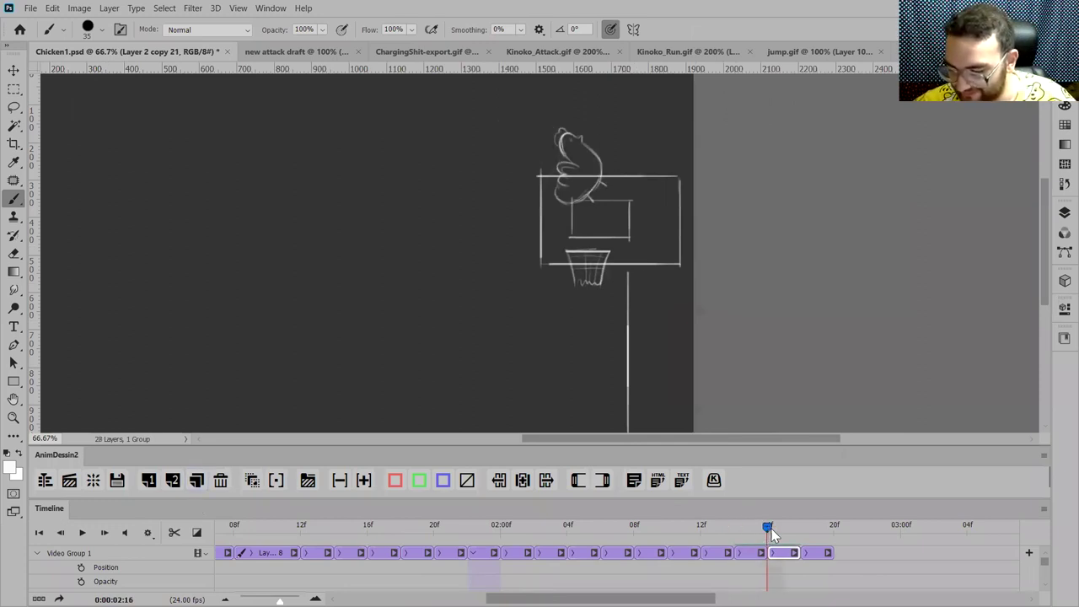
pyautogui.moveTo(745, 541); pyautogui.dragTo(789, 556)
pyautogui.press('e')
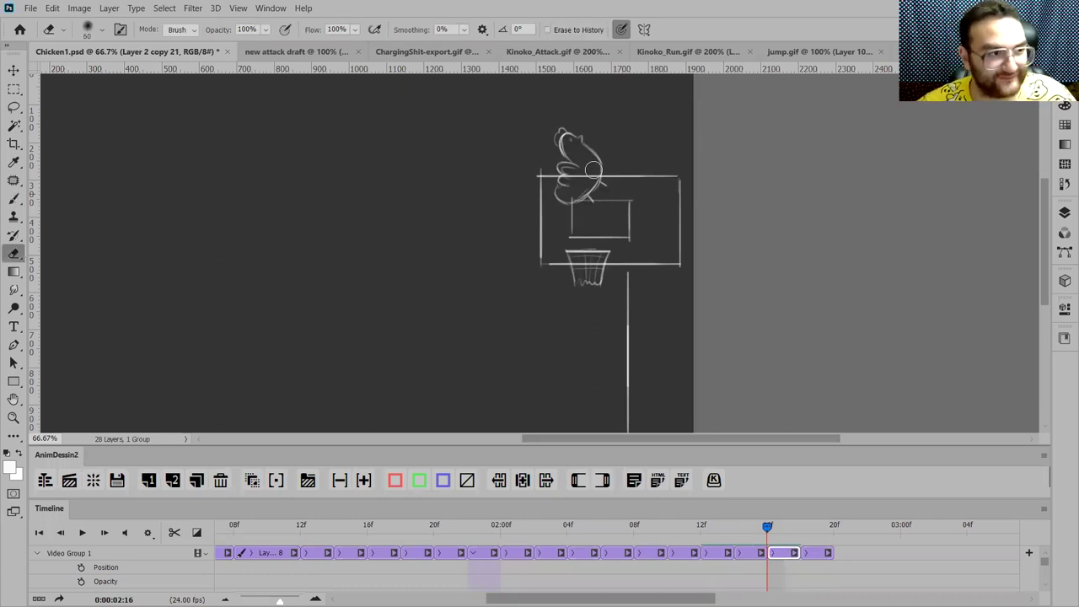
pyautogui.moveTo(557, 187); pyautogui.dragTo(582, 169)
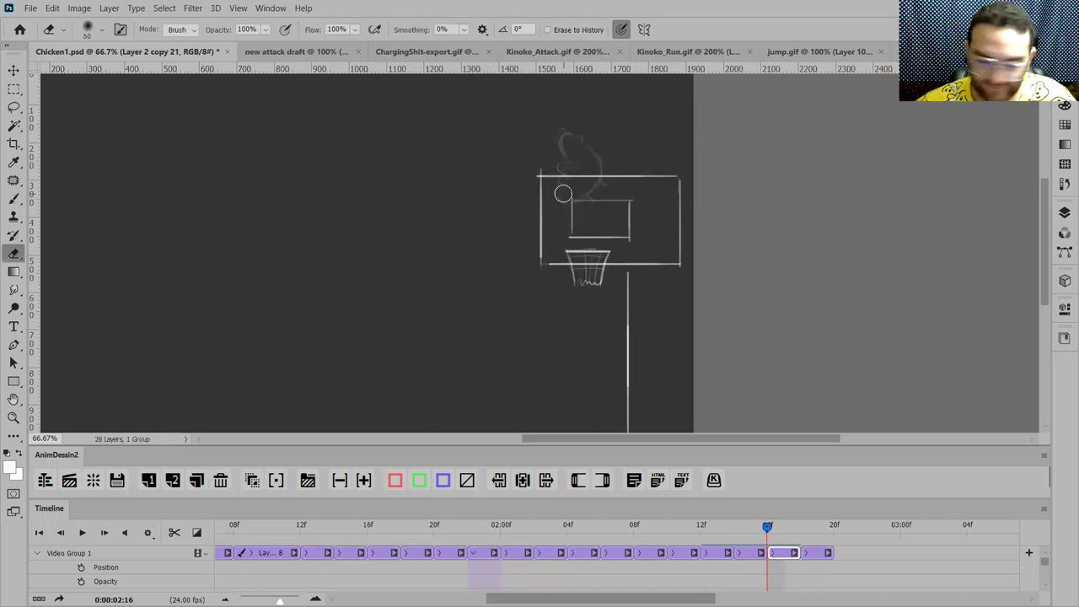
# Step: Choose the Pixelstains Pencil Brush 4B for drawing
pyautogui.press('b')
pyautogui.click(101, 30)
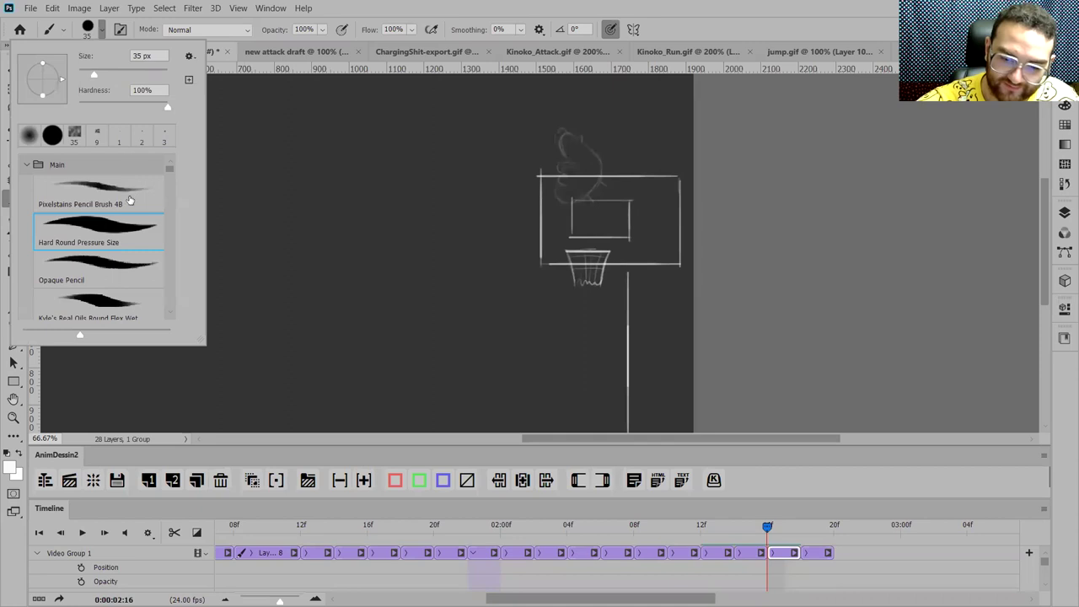
pyautogui.click(97, 192)
pyautogui.click(605, 191)
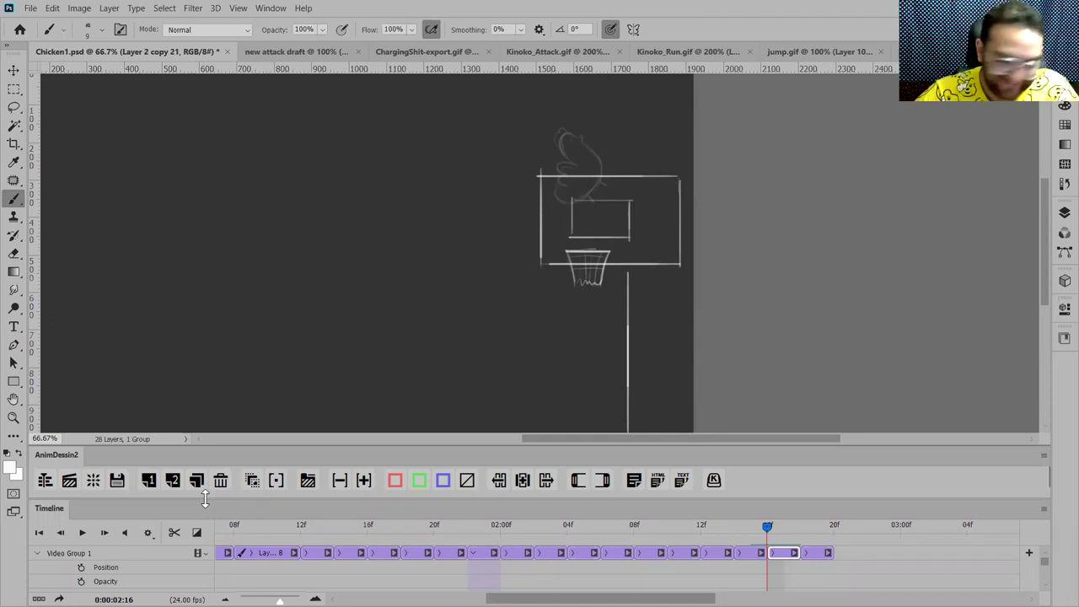
# Step: Lengthen the mid-air clips from 0:00:02:04, holding the first head-down pose five frames and the two clips on either side three frames each
pyautogui.moveTo(768, 530)
pyautogui.mouseDown()
pyautogui.moveTo(708, 548)
pyautogui.moveTo(466, 546)
pyautogui.mouseUp()
pyautogui.hotkey('ctrl', '-')
pyautogui.hotkey('ctrl', '-')
pyautogui.press('space')
pyautogui.moveTo(464, 530); pyautogui.dragTo(613, 553)
pyautogui.click(590, 553)
pyautogui.moveTo(667, 526); pyautogui.dragTo(844, 553)
pyautogui.click(778, 553)
pyautogui.click(823, 555)
pyautogui.click(667, 524)
pyautogui.moveTo(597, 544); pyautogui.dragTo(468, 573)
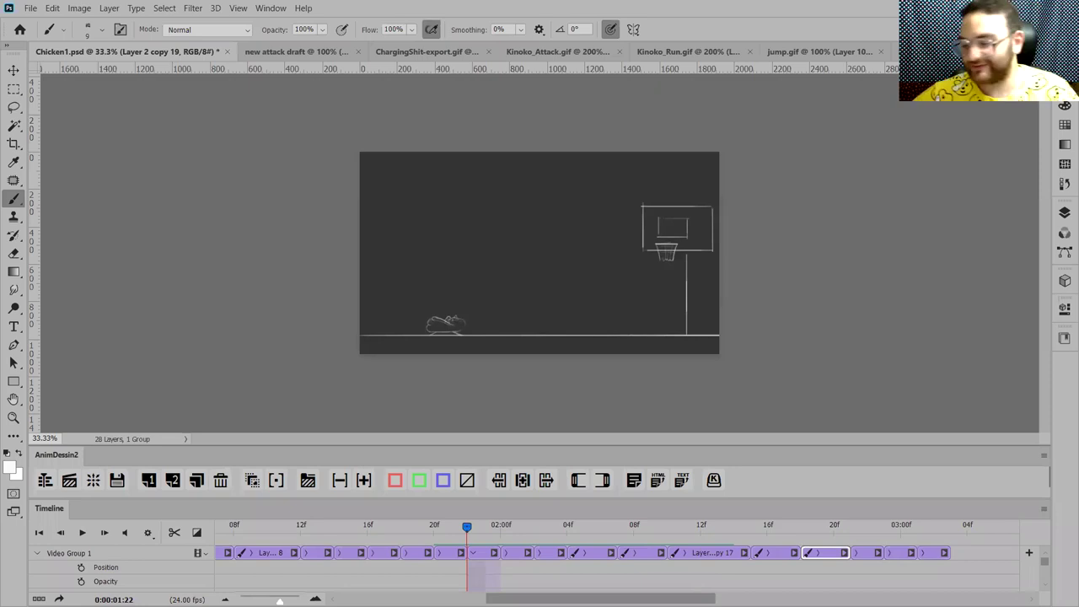
# Step: Scrub through the retimed flip and play back the full jump to examine its slower mid-air timing
pyautogui.moveTo(780, 529); pyautogui.dragTo(835, 570)
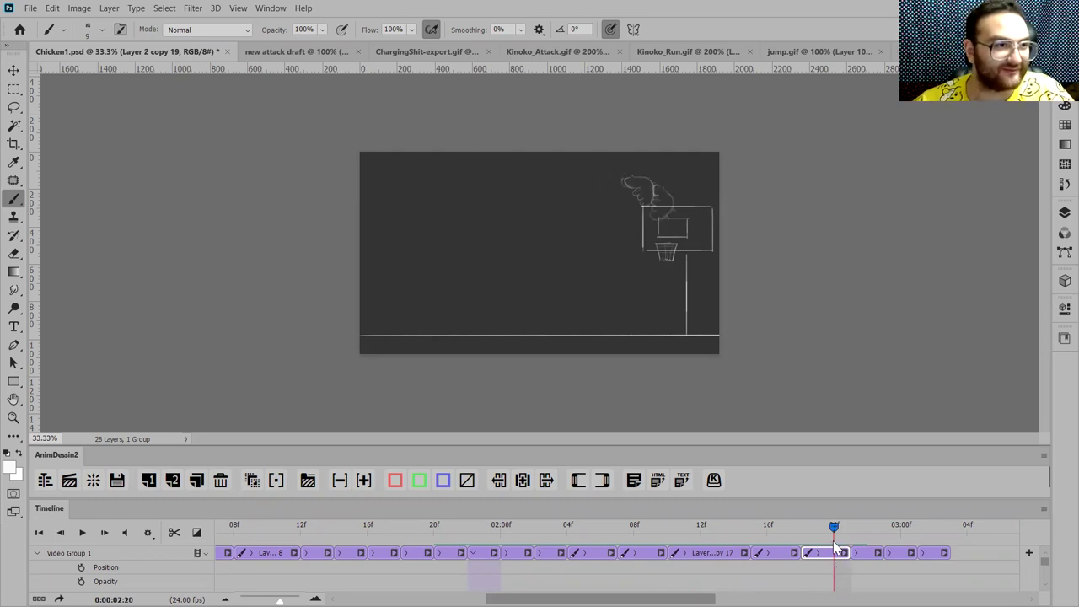
pyautogui.hotkey('ctrl', '+')
pyautogui.hotkey('ctrl', '+')
pyautogui.hotkey('ctrl', '-')
pyautogui.moveTo(827, 527); pyautogui.dragTo(252, 506)
pyautogui.press('space')
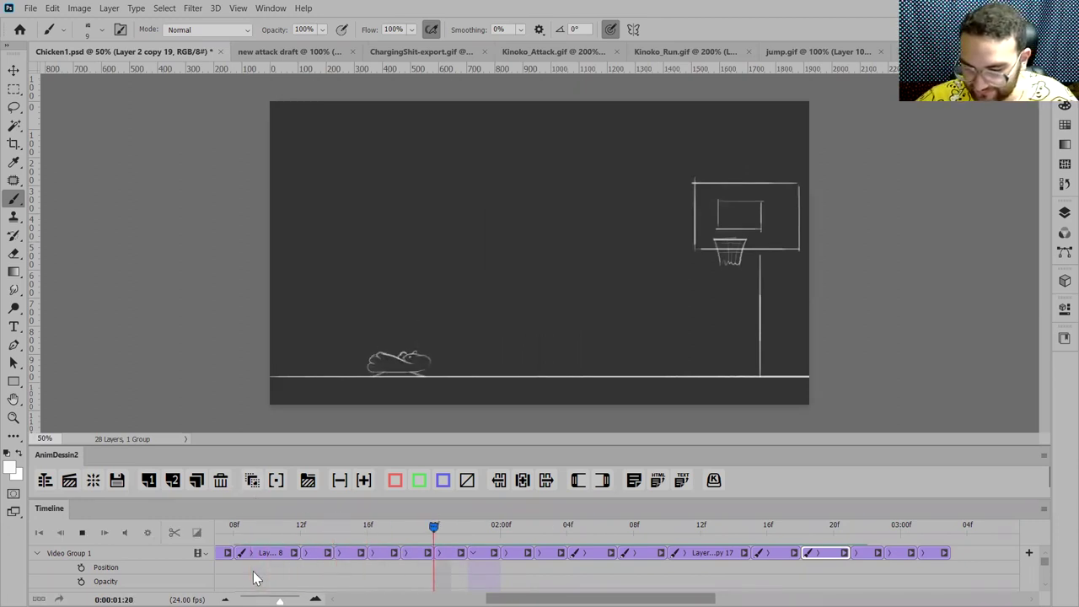
# Step: Nudge the chicken in the frame at 0:00:02:18 slightly down and to the right, toward the hoop
pyautogui.moveTo(755, 528); pyautogui.dragTo(825, 552)
pyautogui.hotkey('ctrl', 't')
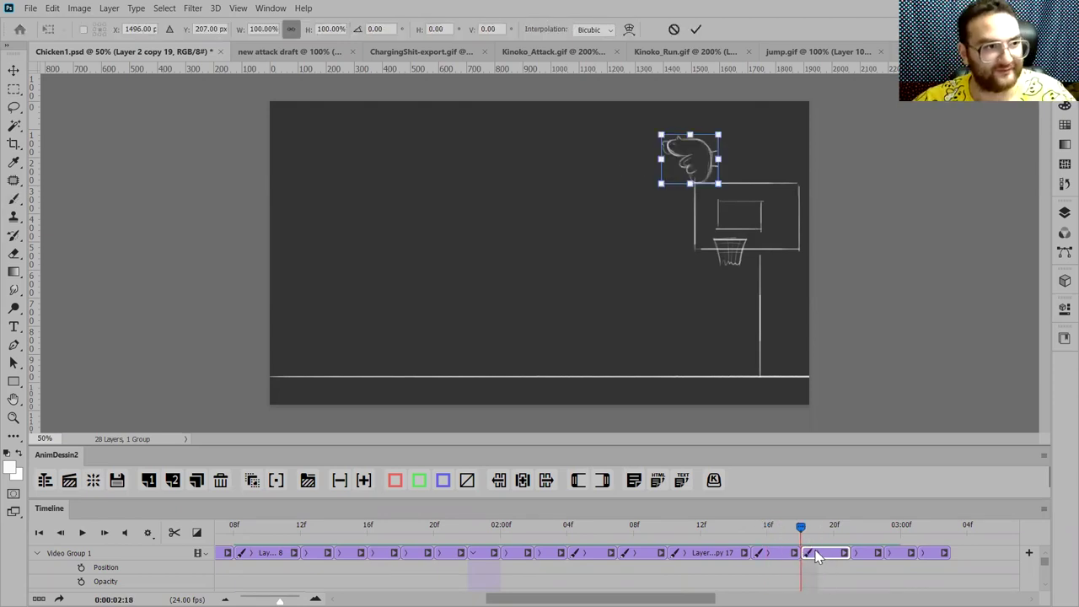
pyautogui.press('Right')
pyautogui.press('Right')
pyautogui.press('Right')
pyautogui.press('Right')
pyautogui.press('Right')
pyautogui.press('Right')
pyautogui.press('Right')
pyautogui.press('Right')
pyautogui.press('Right')
pyautogui.press('Right')
pyautogui.press('Right')
pyautogui.press('Right')
pyautogui.press('Right')
pyautogui.press('Right')
pyautogui.press('Right')
pyautogui.press('Right')
pyautogui.press('Down')
pyautogui.press('Down')
pyautogui.press('Down')
pyautogui.press('Down')
pyautogui.press('Down')
pyautogui.press('Down')
pyautogui.press('Down')
pyautogui.press('Down')
pyautogui.press('Down')
pyautogui.press('Down')
pyautogui.press('Down')
pyautogui.press('Down')
pyautogui.press('Down')
pyautogui.press('Down')
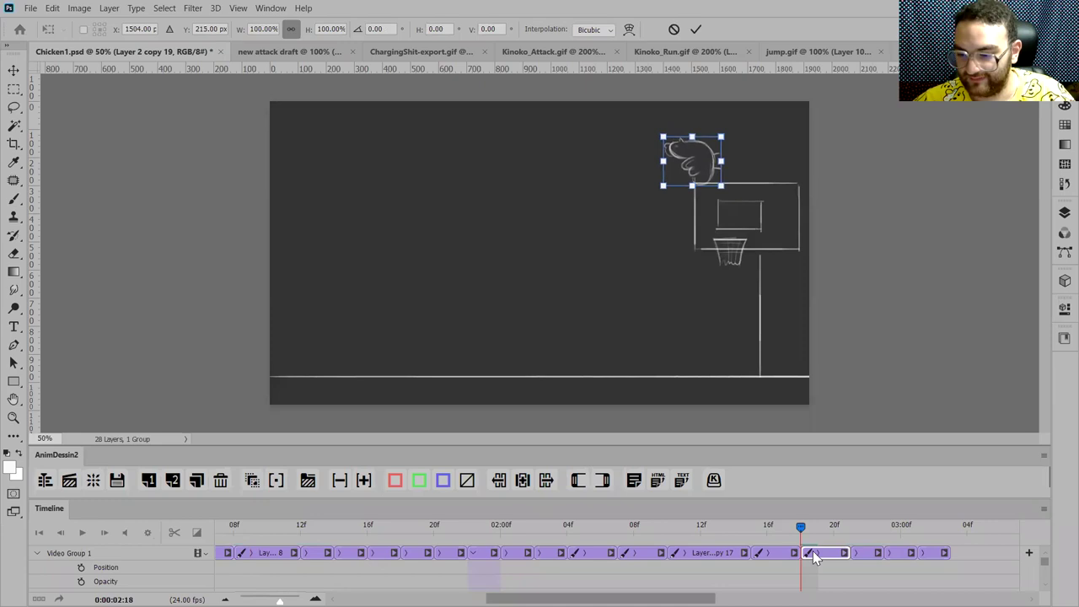
pyautogui.press('Return')
pyautogui.press('b')
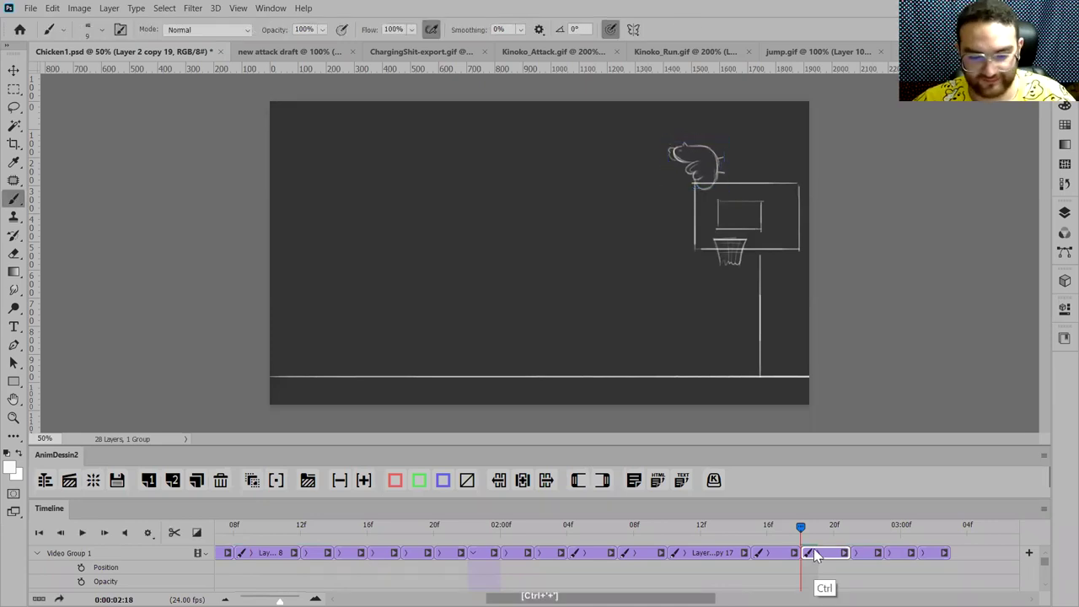
# Step: Rotate the chicken in the frame at 0:00:02:21 slightly clockwise and shift it lower over the backboard
pyautogui.hotkey('ctrl', '+')
pyautogui.hotkey('ctrl', '+')
pyautogui.moveTo(890, 259); pyautogui.dragTo(587, 409)
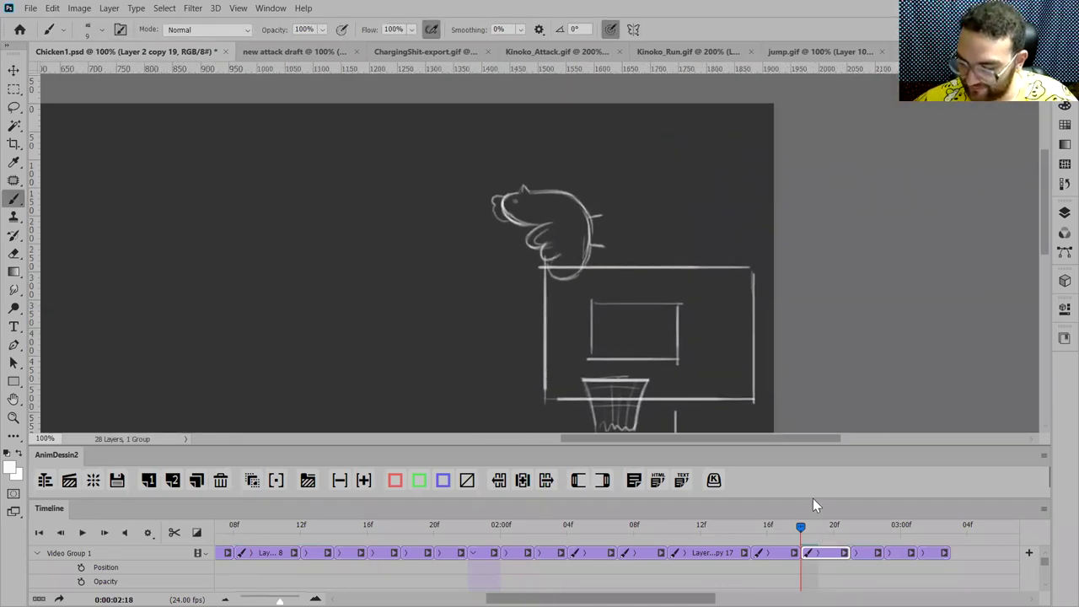
pyautogui.moveTo(823, 526); pyautogui.dragTo(850, 526)
pyautogui.click(864, 552)
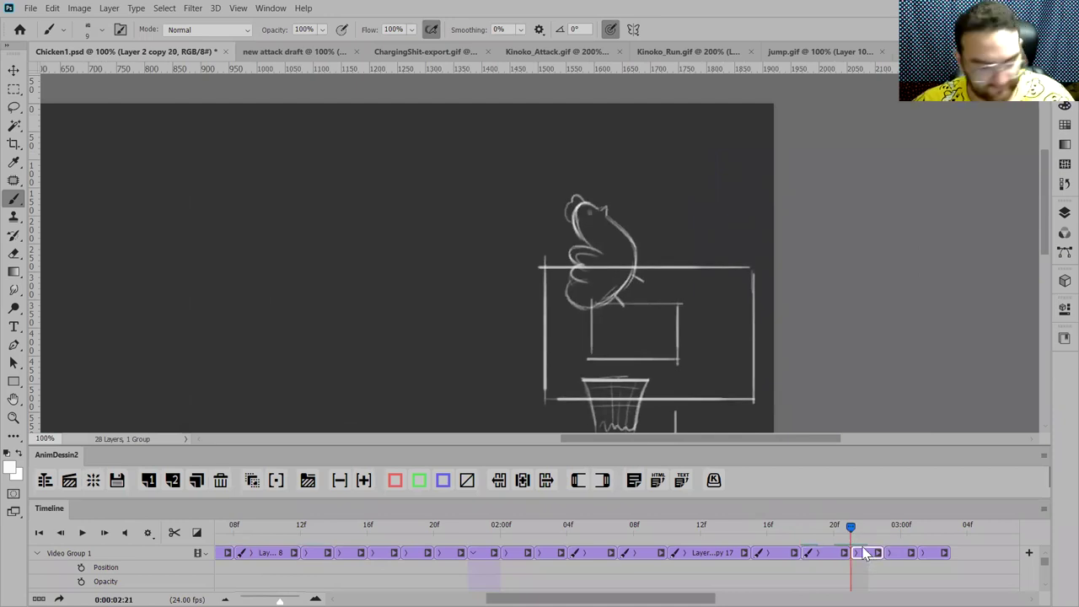
pyautogui.hotkey('ctrl', 't')
pyautogui.moveTo(659, 257); pyautogui.dragTo(657, 268)
pyautogui.press('Return')
# Step: In the empty frame at 0:00:02:23, sketch the falling chicken's rounded body, wing feathers, head and beak just above the hoop
pyautogui.press('Right')
pyautogui.press('Right')
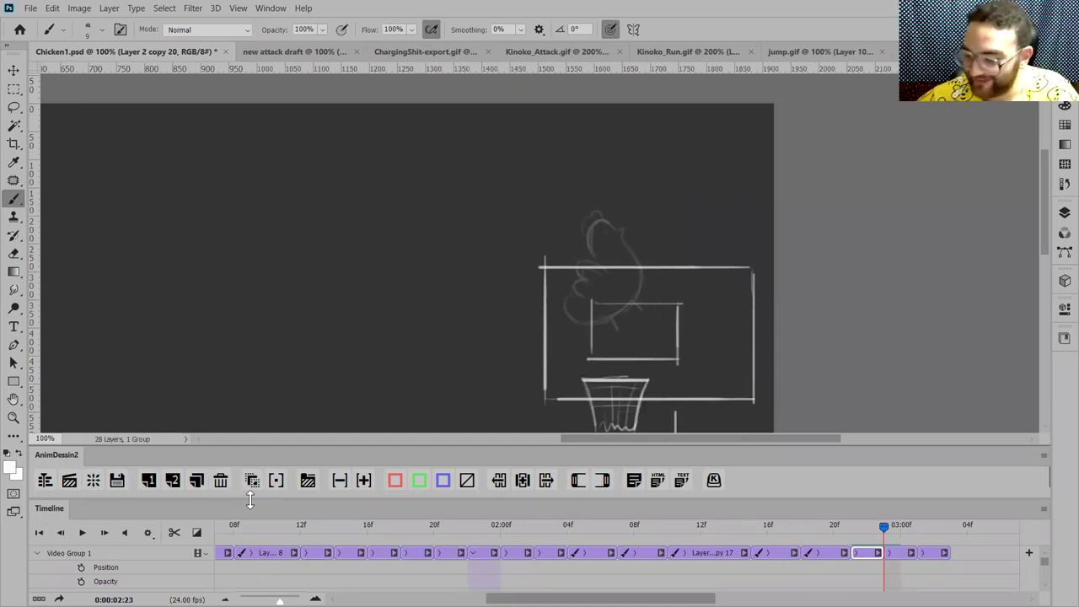
pyautogui.click(898, 552)
pyautogui.hotkey('ctrl', '+')
pyautogui.press('space')
pyautogui.moveTo(734, 320); pyautogui.dragTo(639, 193)
pyautogui.hotkey('ctrl', '-')
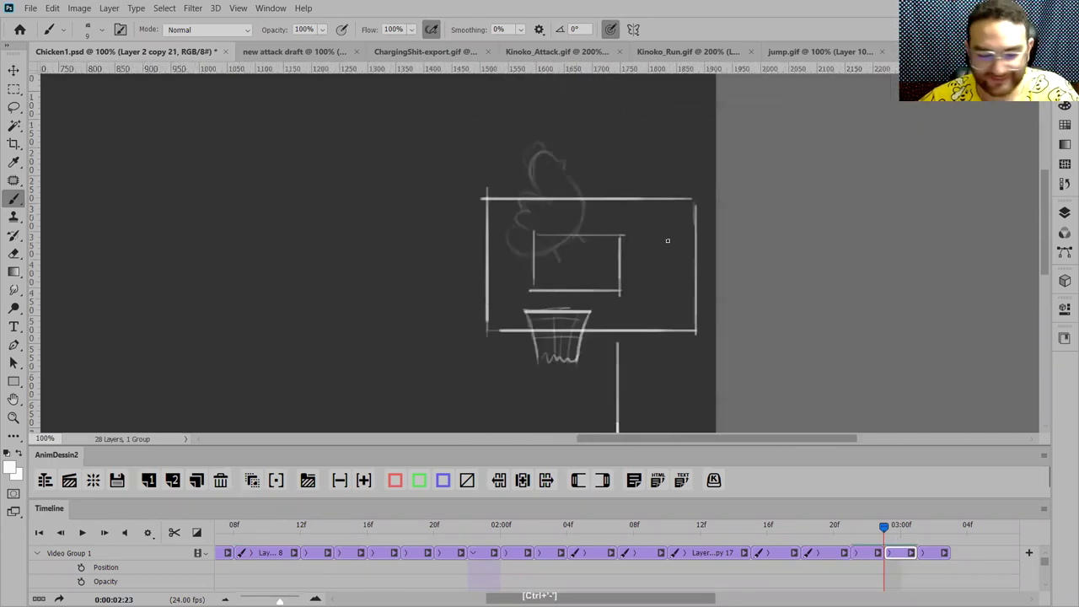
pyautogui.hotkey('ctrl', '+')
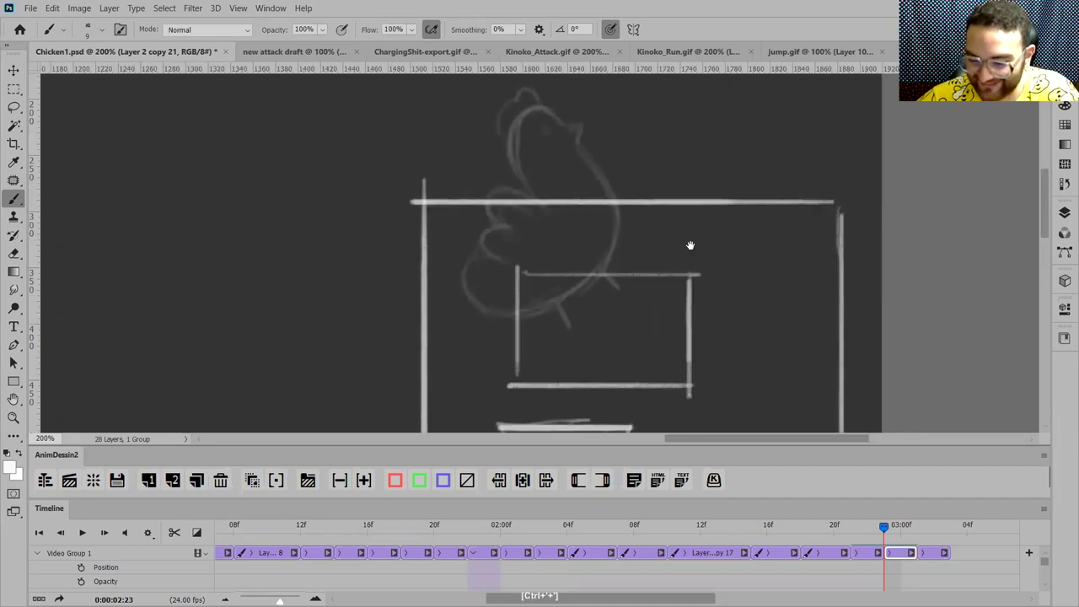
pyautogui.press('space')
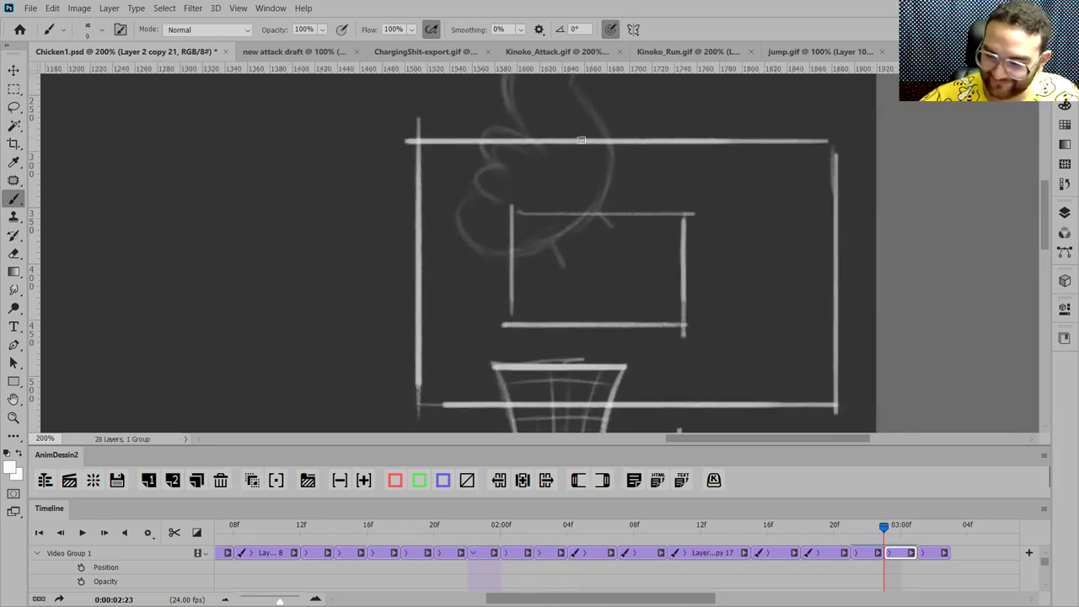
pyautogui.moveTo(591, 157); pyautogui.dragTo(625, 204)
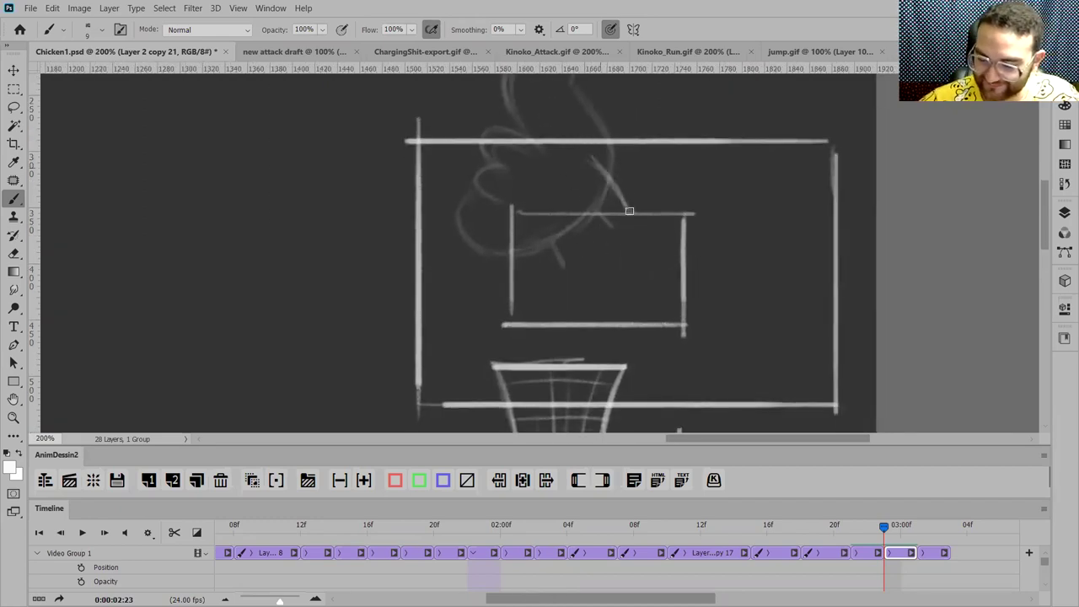
pyautogui.moveTo(613, 182); pyautogui.dragTo(641, 236)
pyautogui.moveTo(596, 161)
pyautogui.mouseDown()
pyautogui.moveTo(613, 301)
pyautogui.moveTo(627, 247)
pyautogui.mouseUp()
pyautogui.moveTo(534, 301)
pyautogui.mouseDown()
pyautogui.moveTo(626, 275)
pyautogui.moveTo(480, 286)
pyautogui.mouseUp()
pyautogui.moveTo(457, 228)
pyautogui.mouseDown()
pyautogui.moveTo(503, 243)
pyautogui.moveTo(513, 308)
pyautogui.moveTo(495, 295)
pyautogui.moveTo(490, 205)
pyautogui.moveTo(512, 239)
pyautogui.moveTo(523, 191)
pyautogui.moveTo(556, 197)
pyautogui.moveTo(551, 212)
pyautogui.moveTo(599, 178)
pyautogui.moveTo(606, 166)
pyautogui.moveTo(574, 130)
pyautogui.moveTo(590, 170)
pyautogui.mouseUp()
pyautogui.moveTo(580, 131)
pyautogui.mouseDown()
pyautogui.moveTo(621, 206)
pyautogui.moveTo(606, 150)
pyautogui.moveTo(620, 177)
pyautogui.mouseUp()
pyautogui.moveTo(614, 128); pyautogui.dragTo(579, 148)
# Step: Add outstretched bent legs on both sides of the falling chicken and a comb on its head
pyautogui.moveTo(525, 306)
pyautogui.mouseDown()
pyautogui.moveTo(442, 267)
pyautogui.moveTo(475, 283)
pyautogui.moveTo(451, 270)
pyautogui.mouseUp()
pyautogui.moveTo(614, 295); pyautogui.dragTo(681, 265)
pyautogui.hotkey('ctrl', '-')
pyautogui.hotkey('ctrl', '-')
pyautogui.hotkey('ctrl', '-')
pyautogui.hotkey('ctrl', '+')
pyautogui.hotkey('ctrl', '+')
pyautogui.hotkey('ctrl', '+')
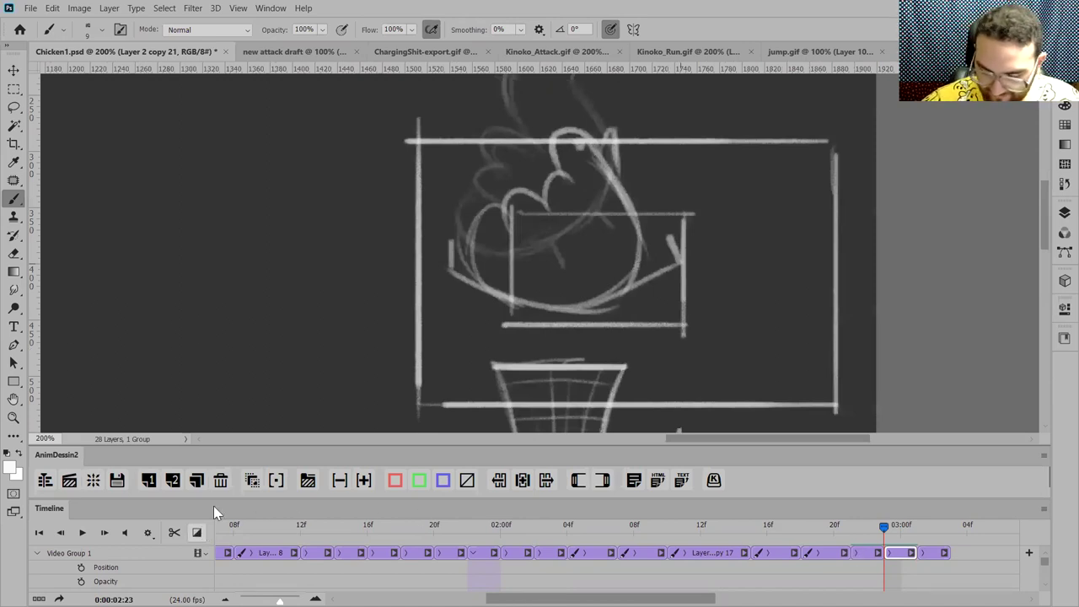
pyautogui.moveTo(576, 126)
pyautogui.mouseDown()
pyautogui.moveTo(549, 101)
pyautogui.moveTo(576, 126)
pyautogui.mouseUp()
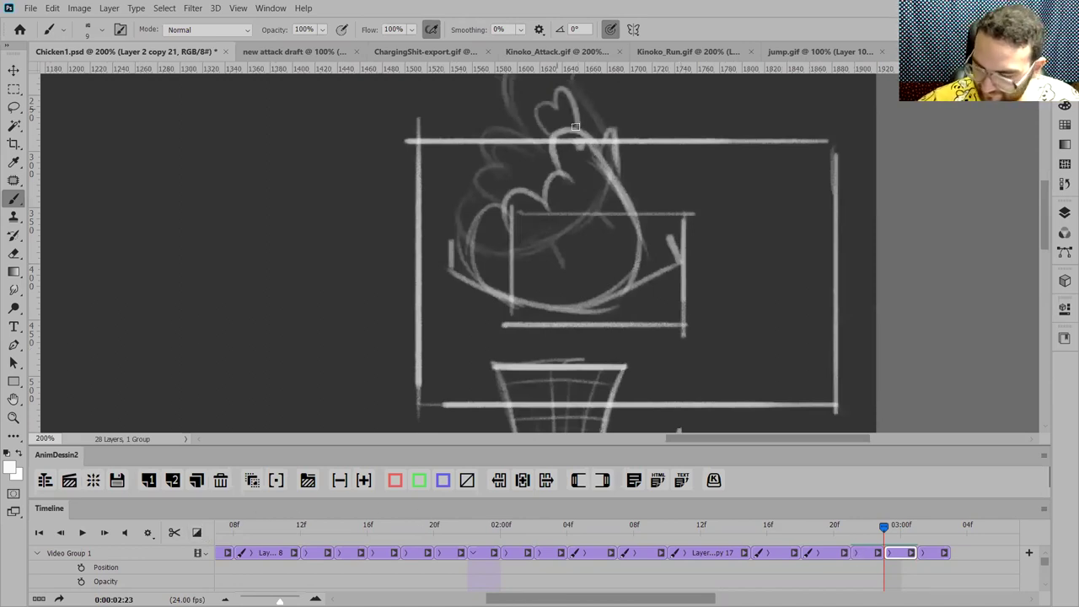
# Step: In the frame at 0:00:03:01, sketch the chicken sitting in the hoop, with its body, wing feathers and upright neck and head
pyautogui.click(917, 528)
pyautogui.hotkey('ctrl', '+')
pyautogui.press('space')
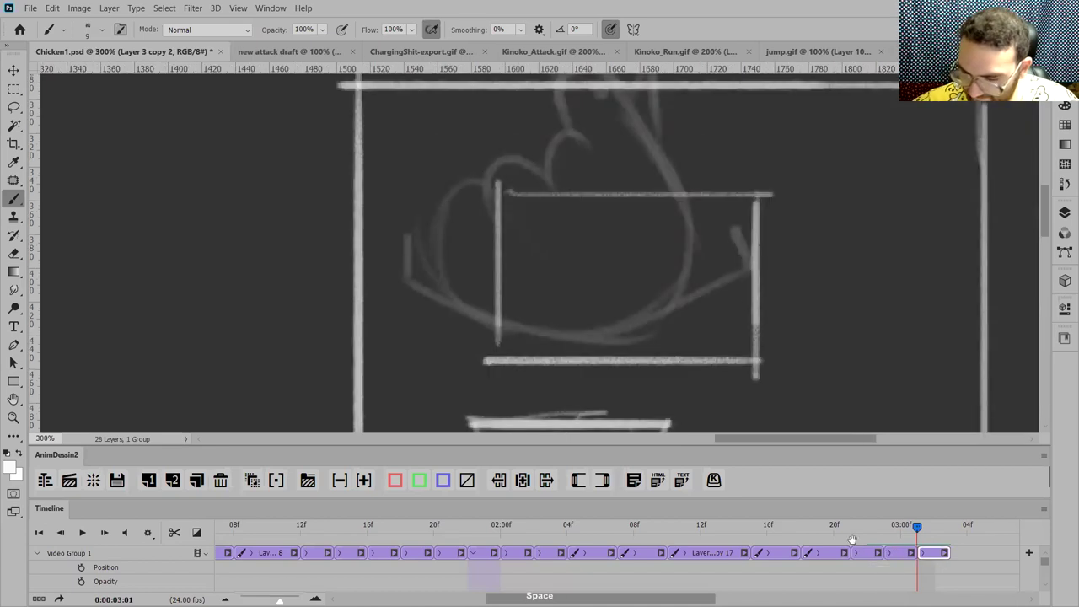
pyautogui.moveTo(565, 418); pyautogui.dragTo(556, 344)
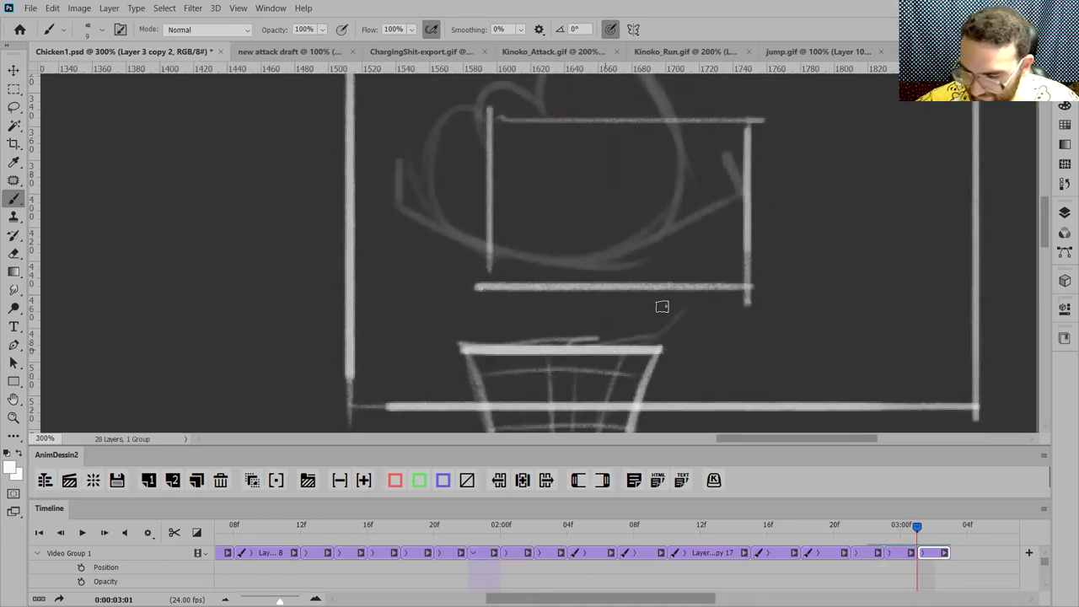
pyautogui.moveTo(696, 257)
pyautogui.mouseDown()
pyautogui.moveTo(633, 354)
pyautogui.moveTo(460, 342)
pyautogui.moveTo(470, 277)
pyautogui.moveTo(589, 247)
pyautogui.mouseUp()
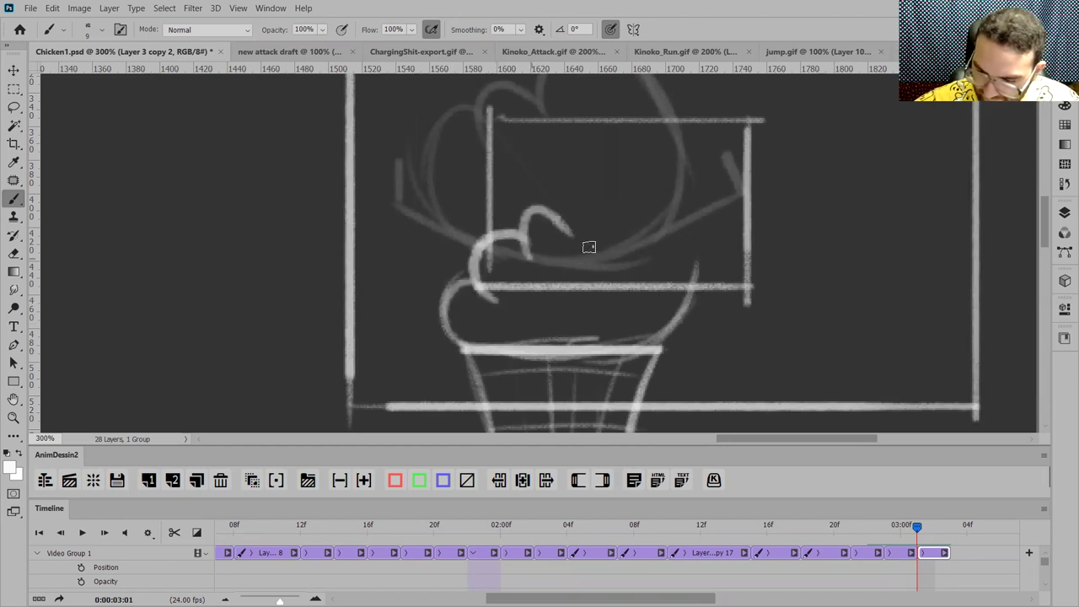
pyautogui.moveTo(687, 304)
pyautogui.mouseDown()
pyautogui.moveTo(653, 122)
pyautogui.moveTo(607, 173)
pyautogui.mouseUp()
pyautogui.moveTo(636, 133); pyautogui.dragTo(600, 210)
pyautogui.moveTo(604, 169); pyautogui.dragTo(598, 248)
pyautogui.moveTo(557, 217); pyautogui.dragTo(597, 255)
# Step: Draw the eye, beak and comb on the chicken sitting in the hoop, redoing the first comb stroke
pyautogui.moveTo(666, 162)
pyautogui.mouseDown()
pyautogui.moveTo(706, 180)
pyautogui.moveTo(693, 170)
pyautogui.moveTo(717, 193)
pyautogui.mouseUp()
pyautogui.moveTo(716, 192); pyautogui.dragTo(699, 199)
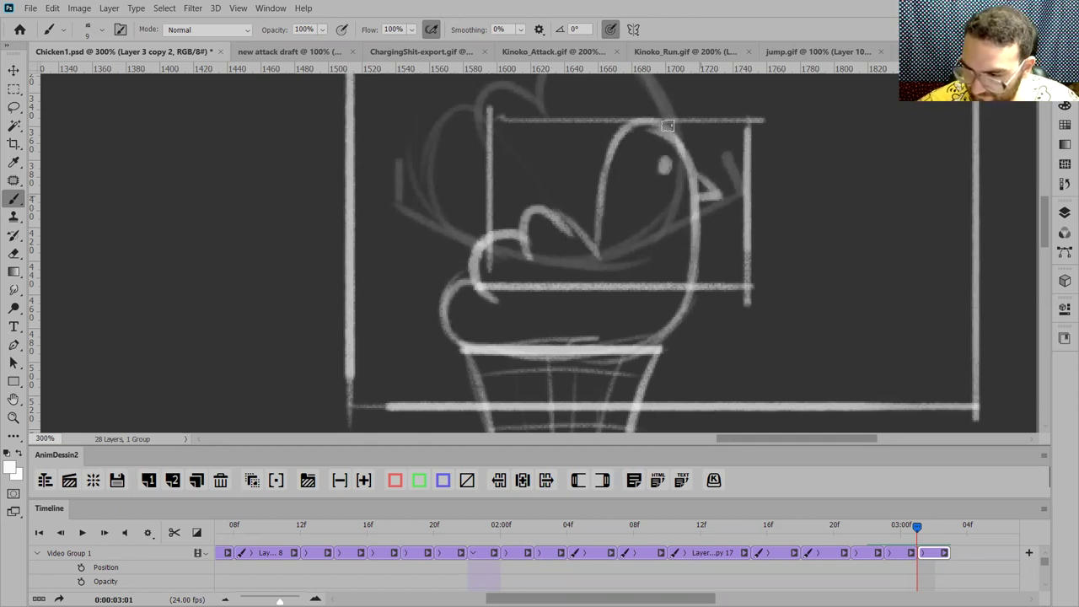
pyautogui.moveTo(664, 116); pyautogui.dragTo(600, 150)
pyautogui.hotkey('ctrl', 'z')
pyautogui.moveTo(670, 137)
pyautogui.mouseDown()
pyautogui.moveTo(642, 102)
pyautogui.moveTo(605, 126)
pyautogui.mouseUp()
pyautogui.hotkey('ctrl', '-')
pyautogui.hotkey('ctrl', '-')
pyautogui.hotkey('ctrl', '+')
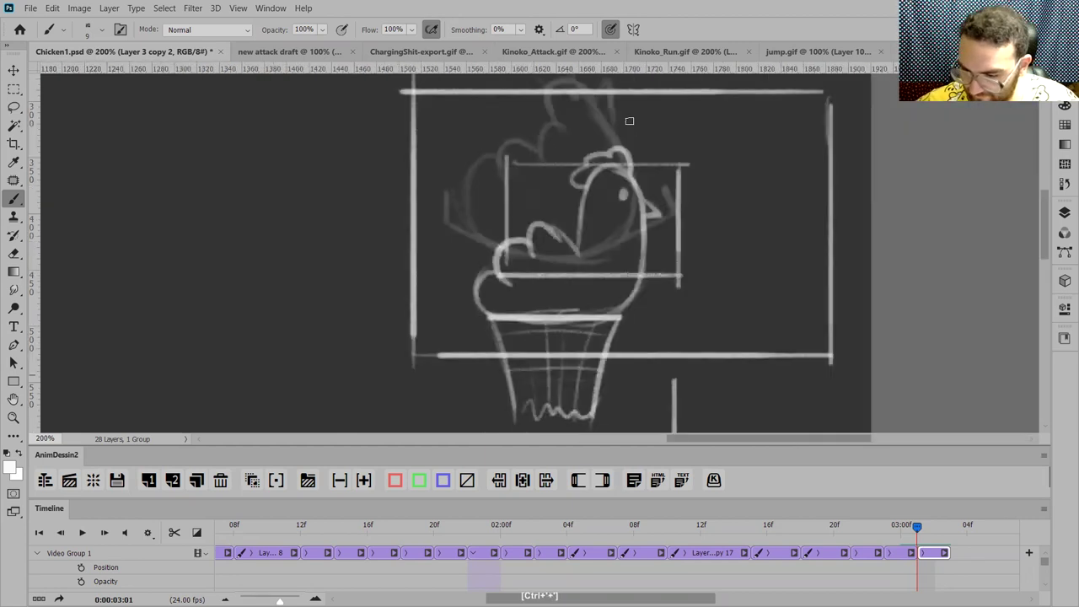
pyautogui.hotkey('ctrl', '+')
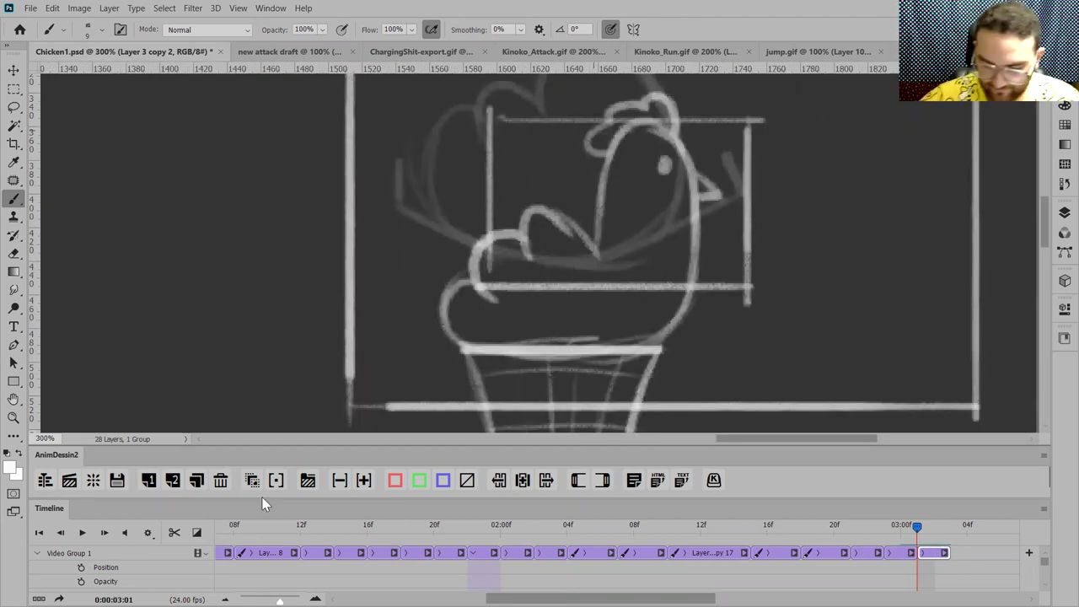
# Step: Duplicate the chicken-in-hoop frame and squash the chicken in the original to about 110% width and a slightly lower height
pyautogui.click(199, 482)
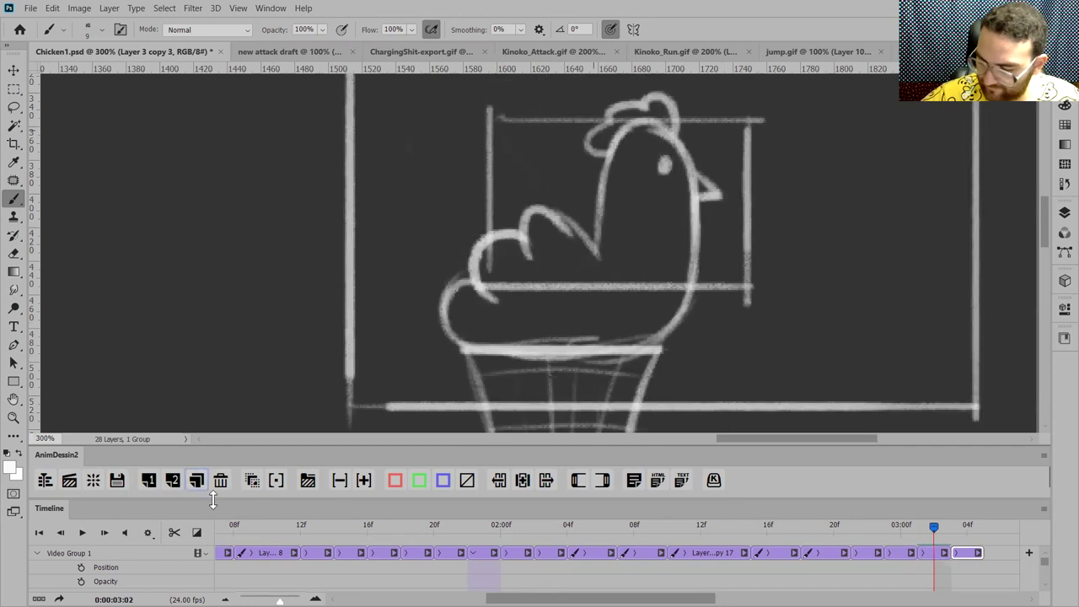
pyautogui.click(939, 552)
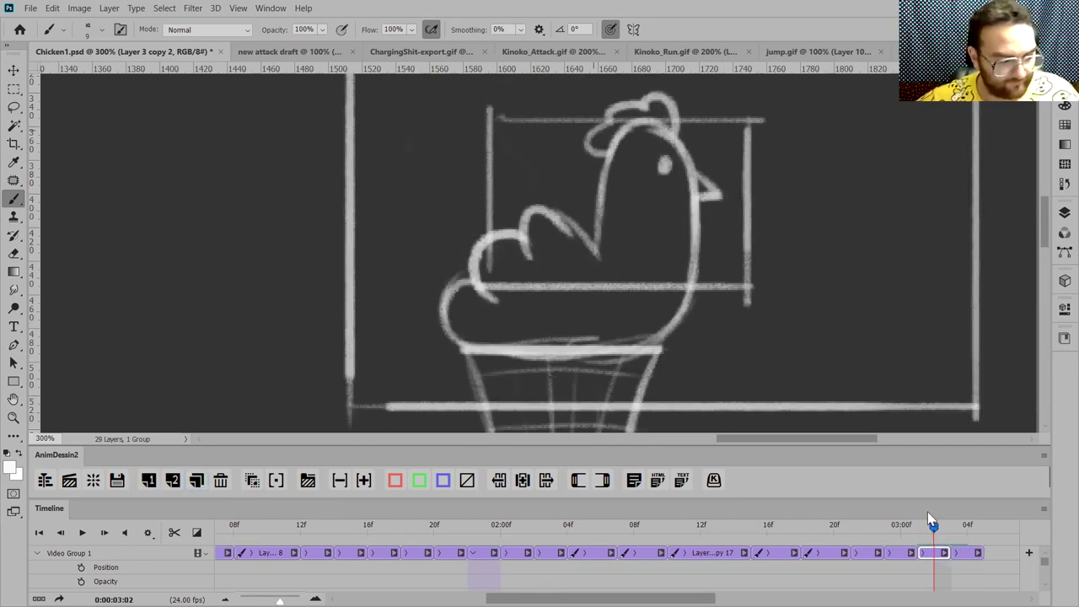
pyautogui.hotkey('ctrl', 't')
pyautogui.hotkey('ctrl', '-')
pyautogui.hotkey('ctrl', '-')
pyautogui.hotkey('ctrl', '-')
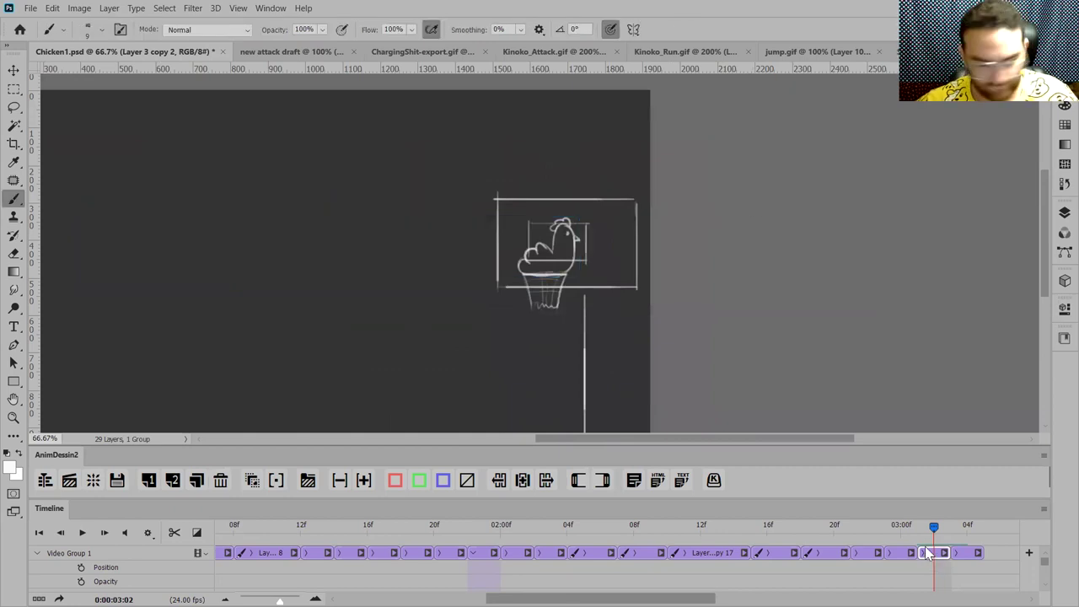
pyautogui.press('b')
pyautogui.press('e')
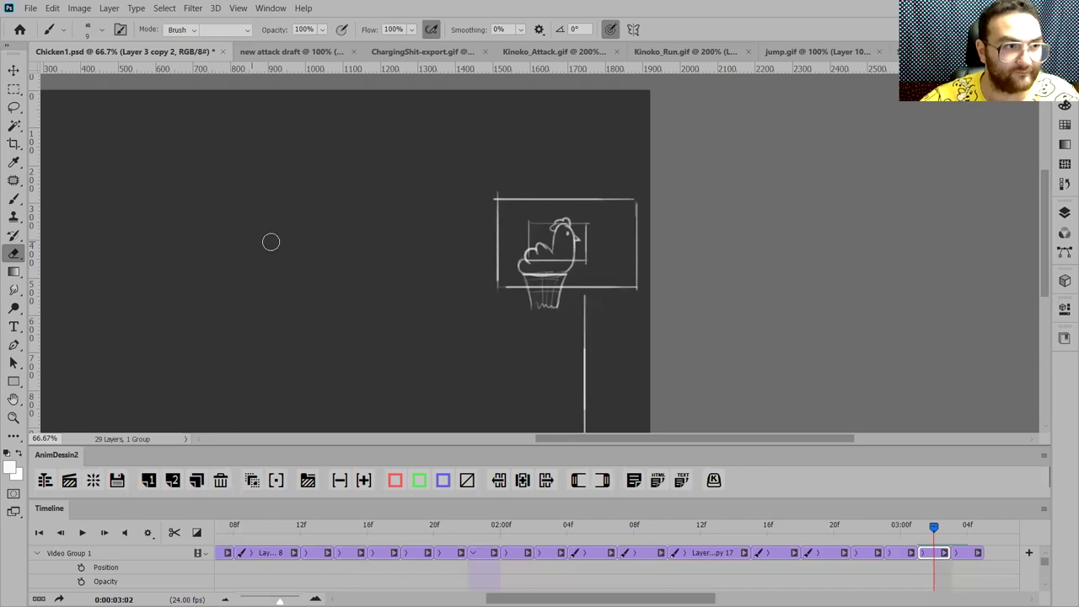
pyautogui.hotkey('ctrl', 't')
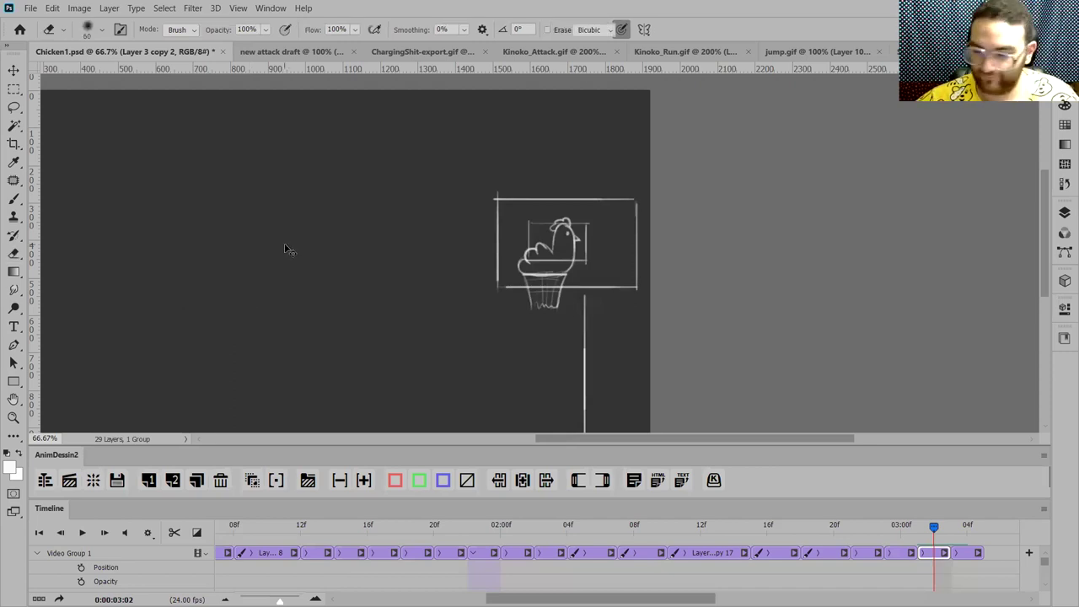
pyautogui.hotkey('ctrl', '+')
pyautogui.hotkey('ctrl', '+')
pyautogui.hotkey('ctrl', '+')
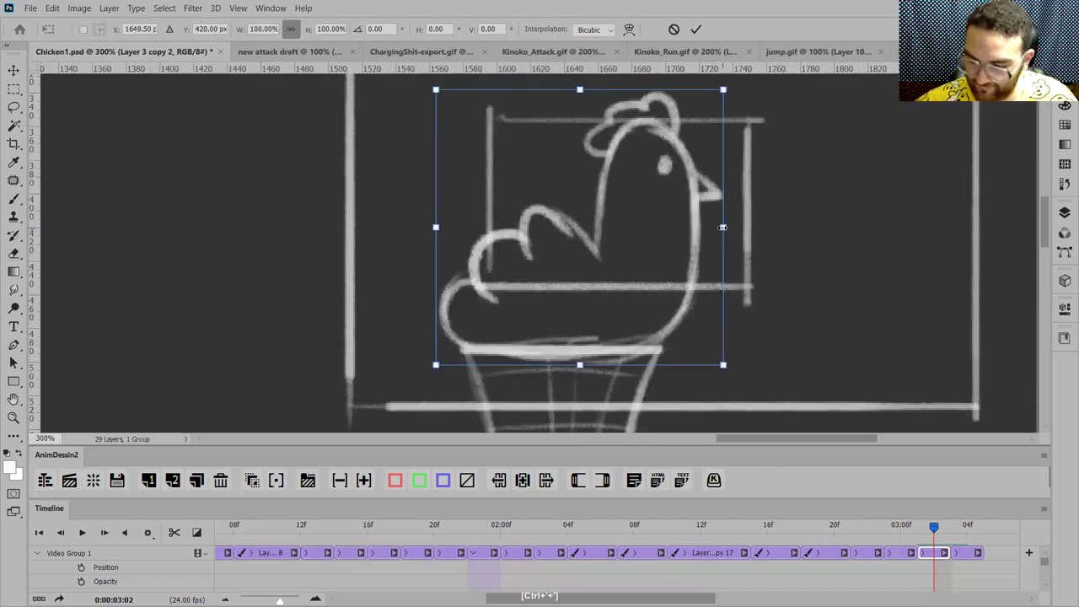
pyautogui.moveTo(722, 227); pyautogui.dragTo(738, 226)
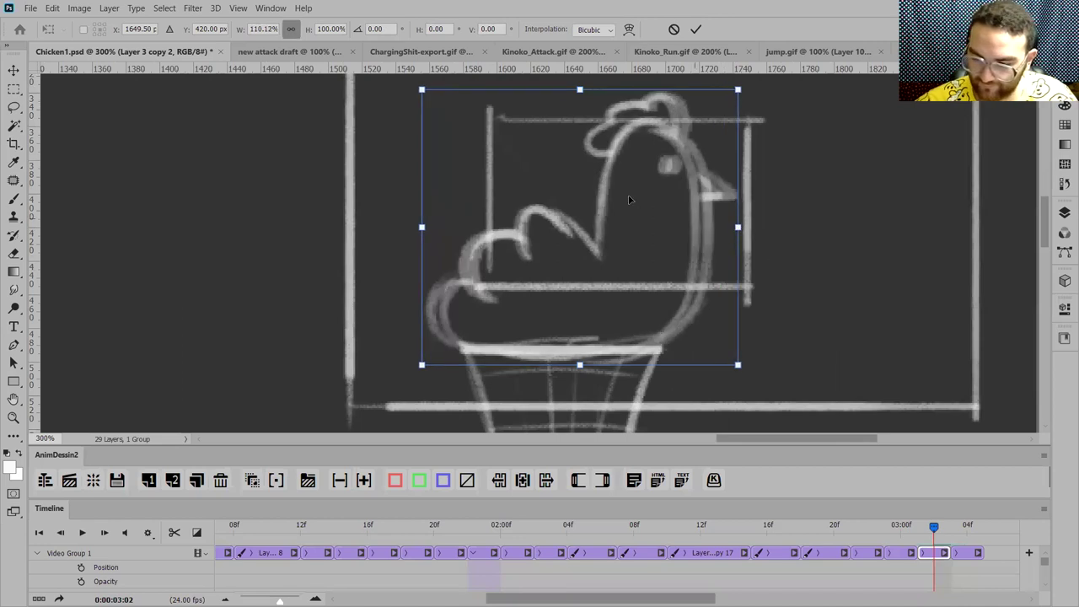
pyautogui.moveTo(579, 89); pyautogui.dragTo(579, 95)
pyautogui.press('Return')
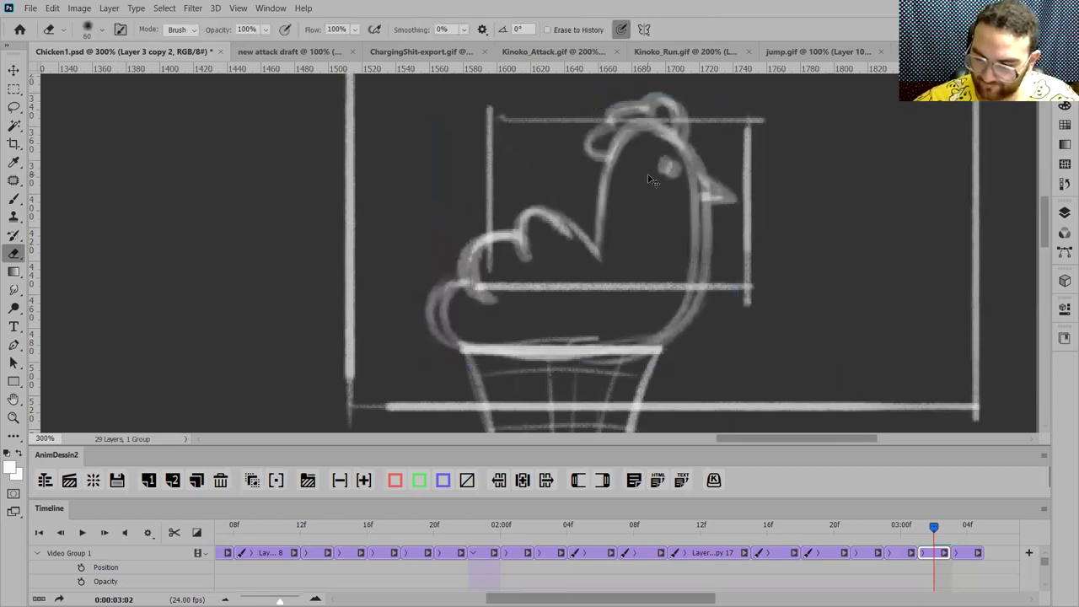
# Step: Extend the final chicken-in-hoop clip so it holds until 0:00:05:00
pyautogui.hotkey('ctrl', '-')
pyautogui.hotkey('ctrl', '-')
pyautogui.moveTo(279, 600); pyautogui.dragTo(261, 599)
pyautogui.moveTo(499, 553); pyautogui.dragTo(671, 565)
pyautogui.hotkey('ctrl', '-')
pyautogui.hotkey('ctrl', '-')
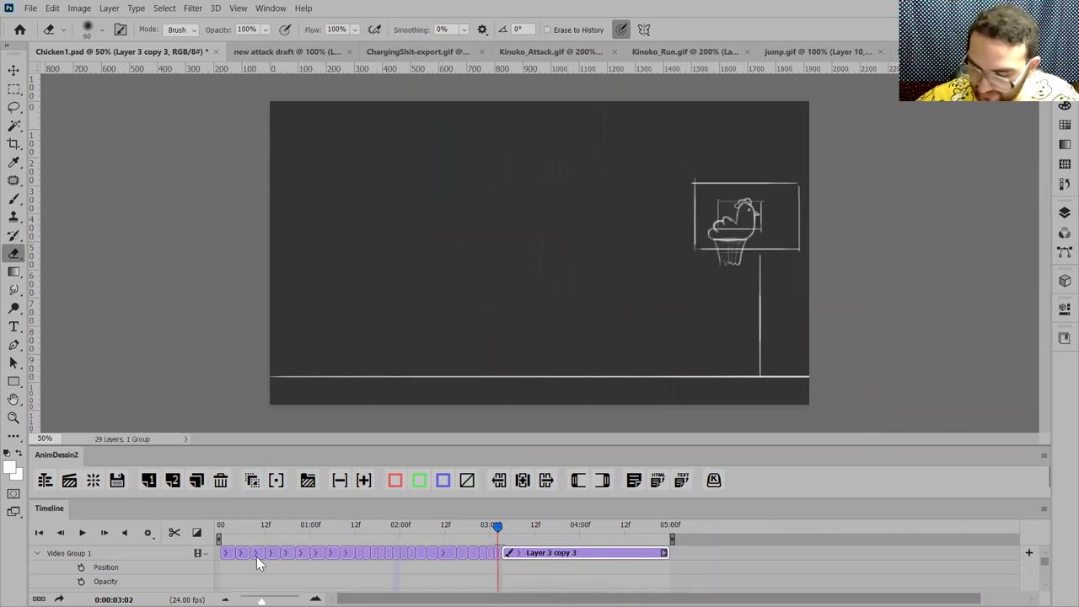
# Step: Play back the whole animation from the start to examine the jump, flip and landing in the hoop
pyautogui.moveTo(500, 529); pyautogui.dragTo(220, 529)
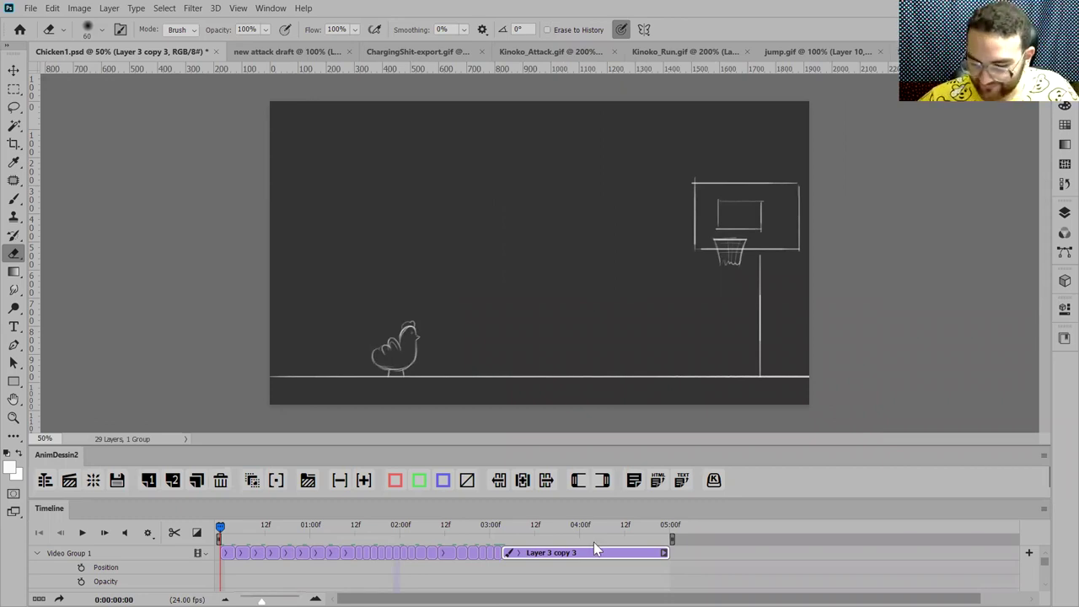
pyautogui.moveTo(409, 447); pyautogui.dragTo(409, 449)
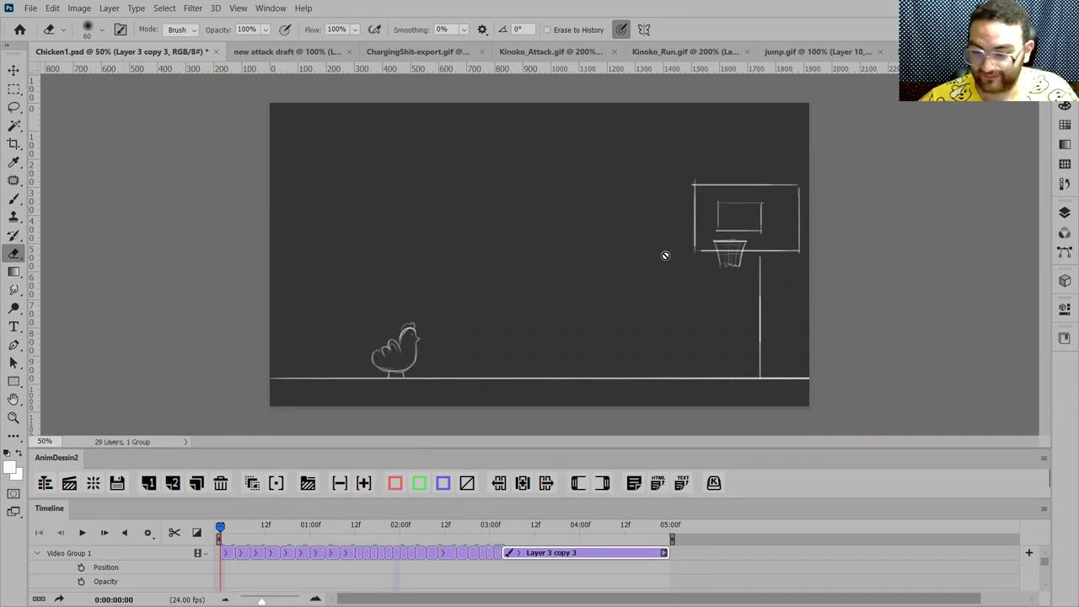
pyautogui.scroll(1, 666, 254)
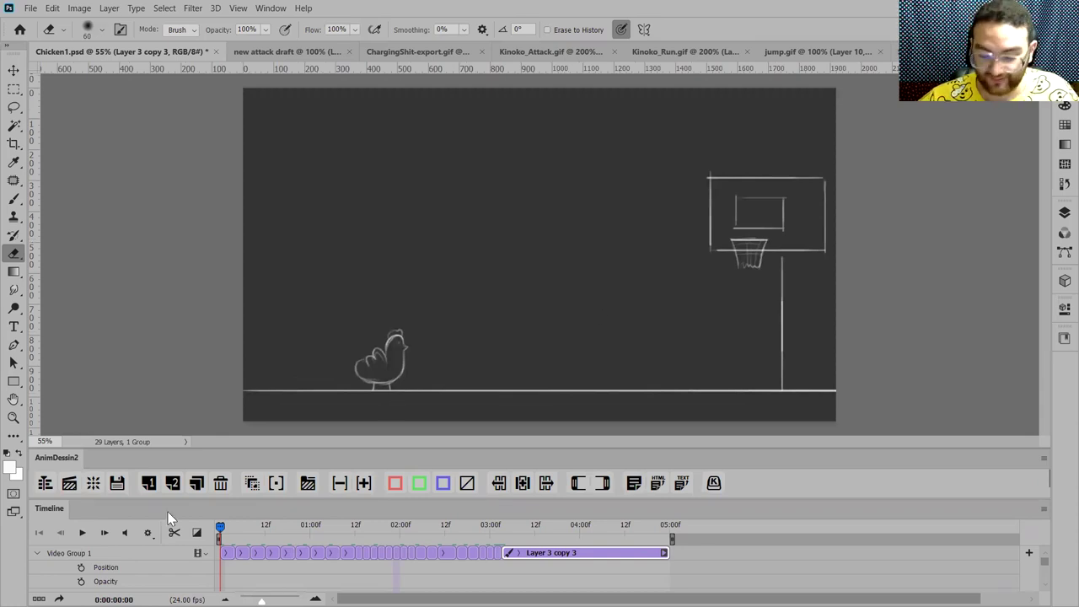
pyautogui.press('space')
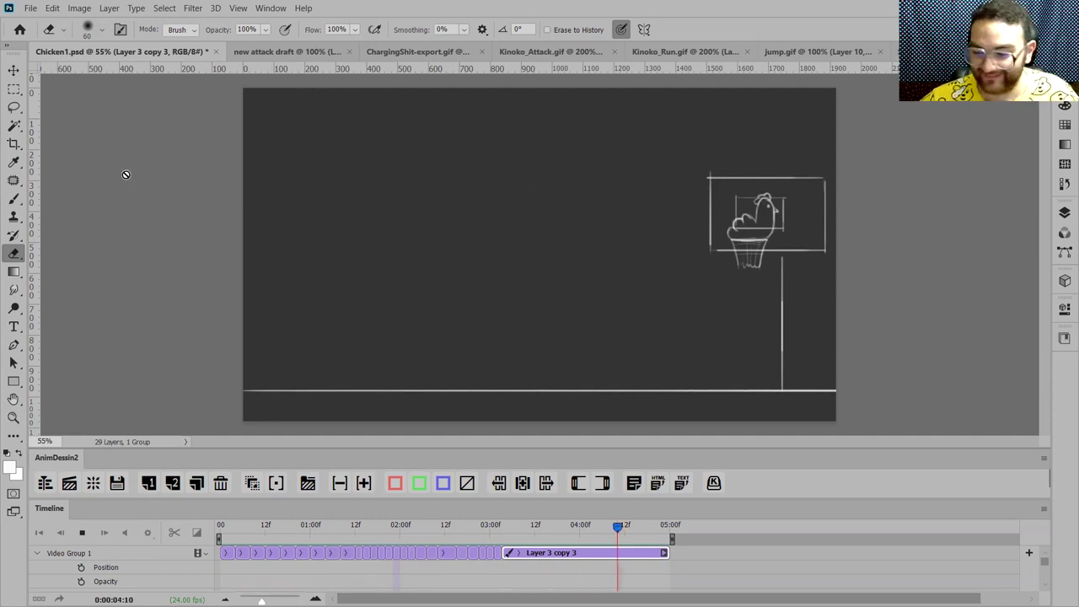
pyautogui.press('space')
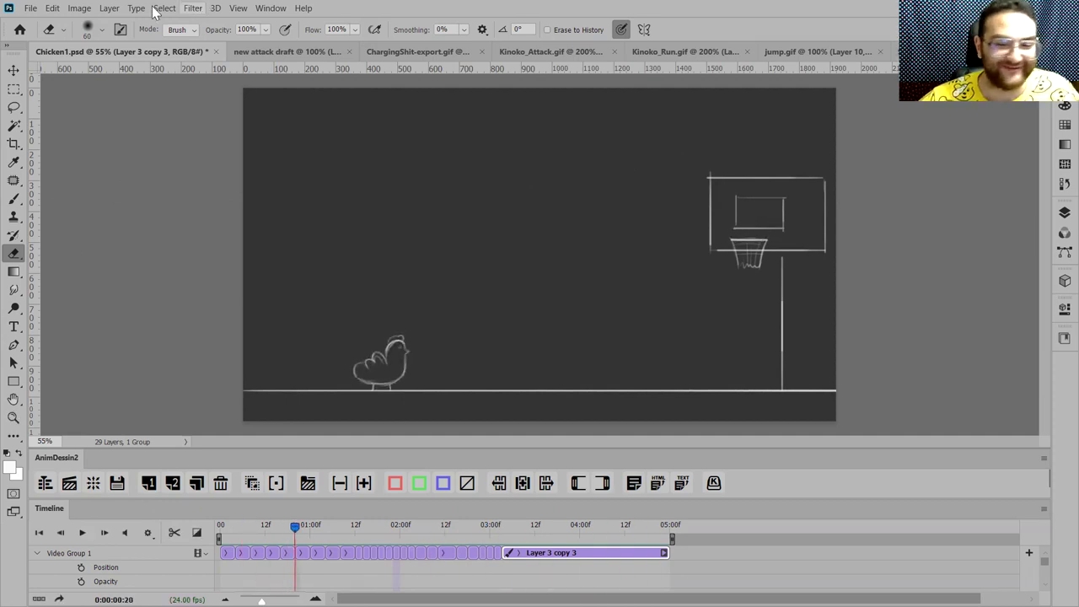
# Step: Open the Save for Web (Legacy) export for the finished chicken animation
pyautogui.click(30, 10)
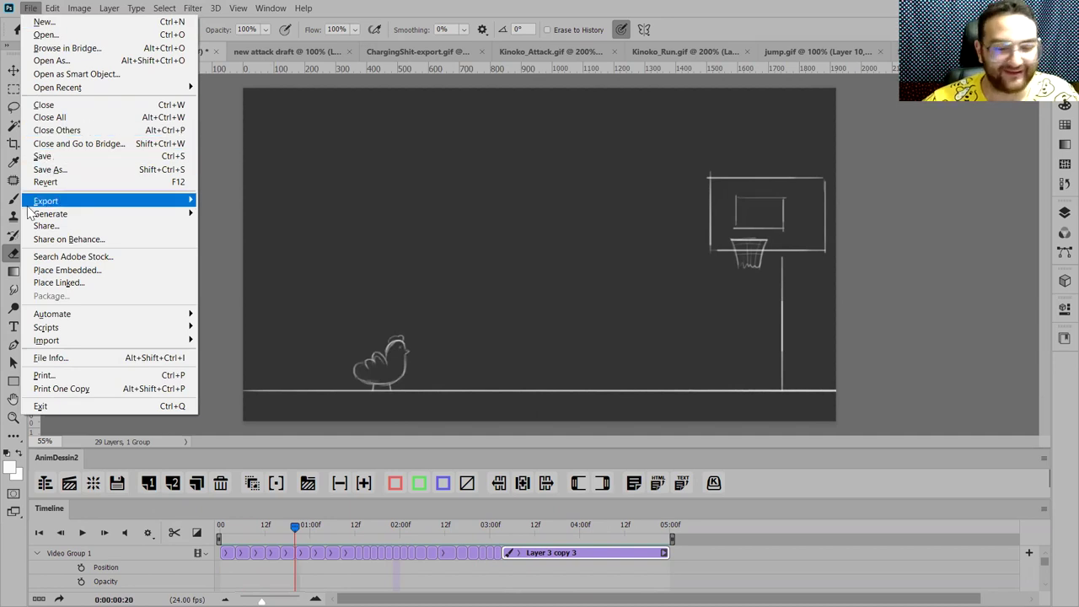
pyautogui.moveTo(52, 203)
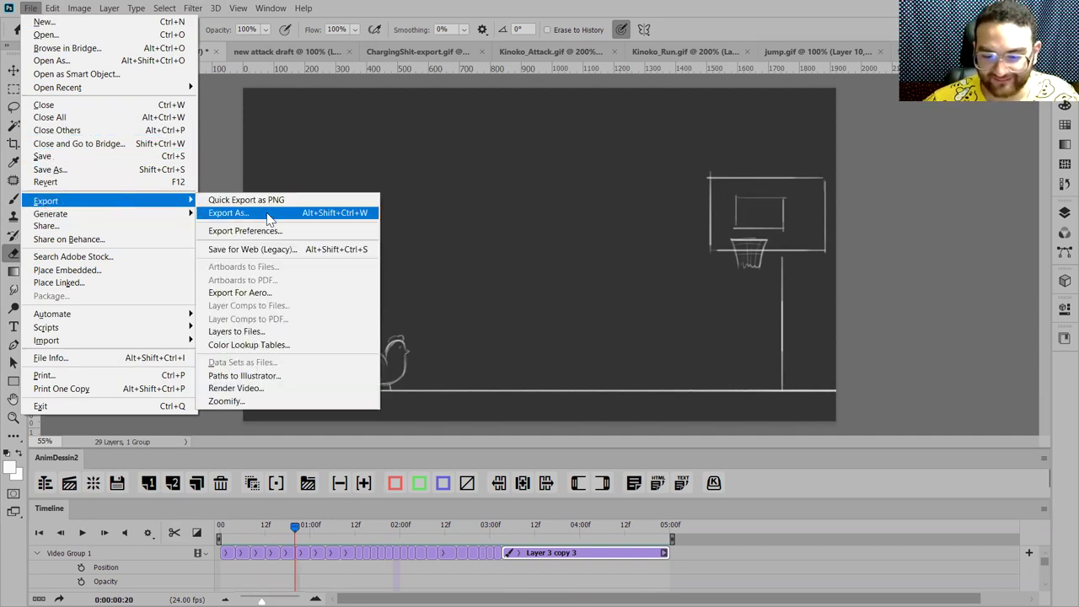
pyautogui.click(248, 249)
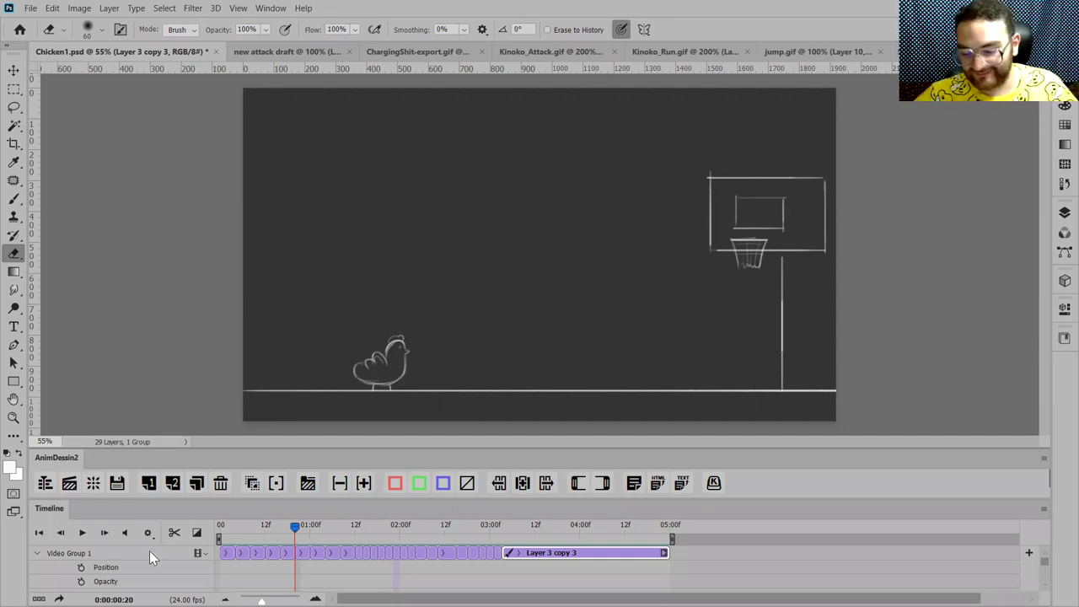
# Step: Play back the jump and delete the flipping chicken frame at about 0:00:02:21, just before the drop into the hoop
pyautogui.click(81, 532)
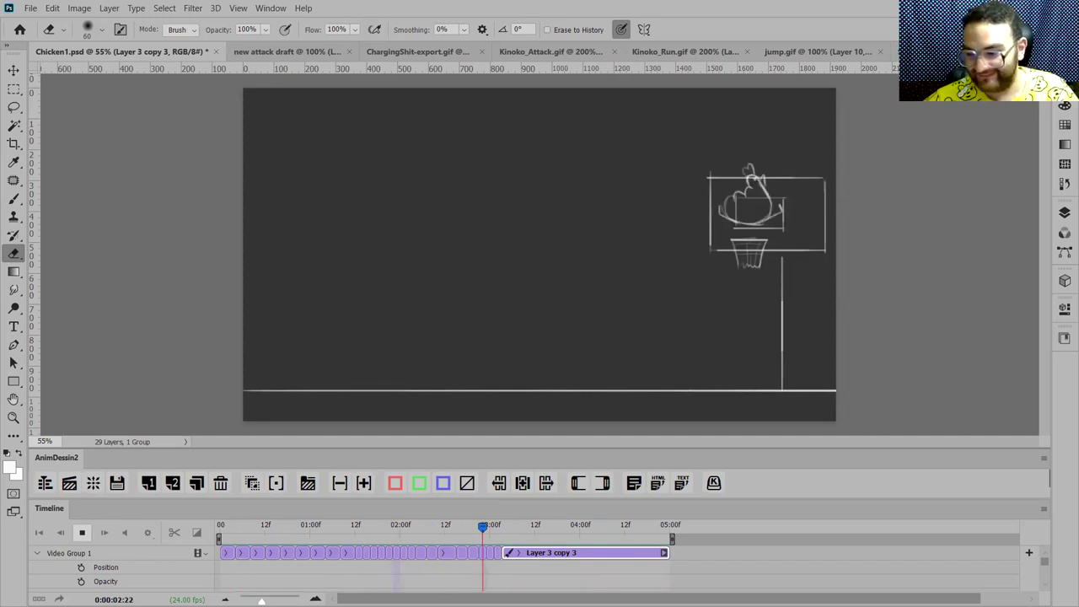
pyautogui.press('space')
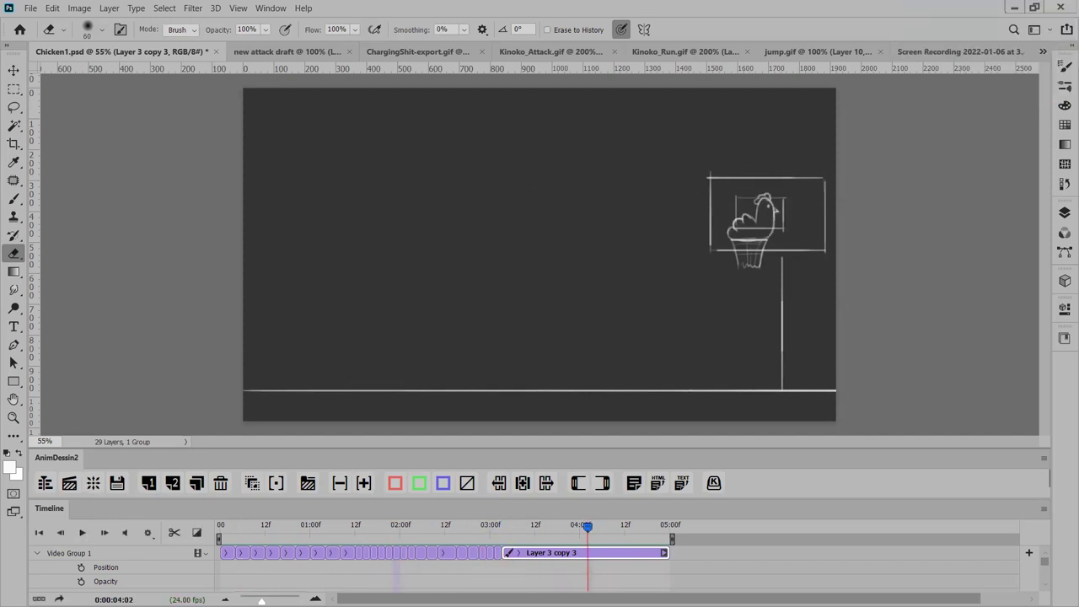
pyautogui.hotkey('ctrl', '+')
pyautogui.hotkey('ctrl', '+')
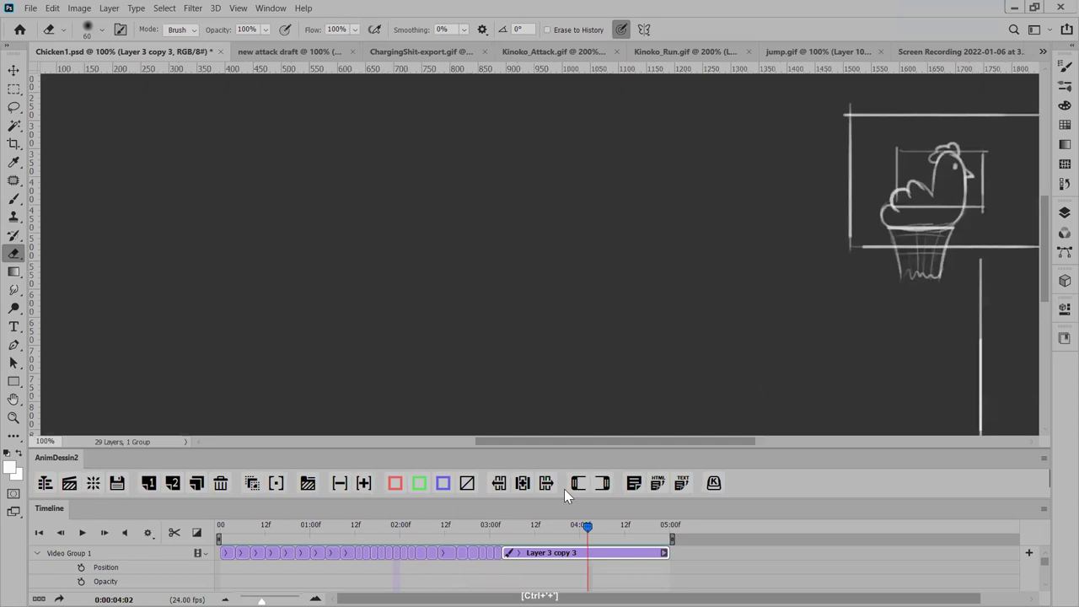
pyautogui.moveTo(516, 528); pyautogui.dragTo(481, 572)
pyautogui.click(484, 556)
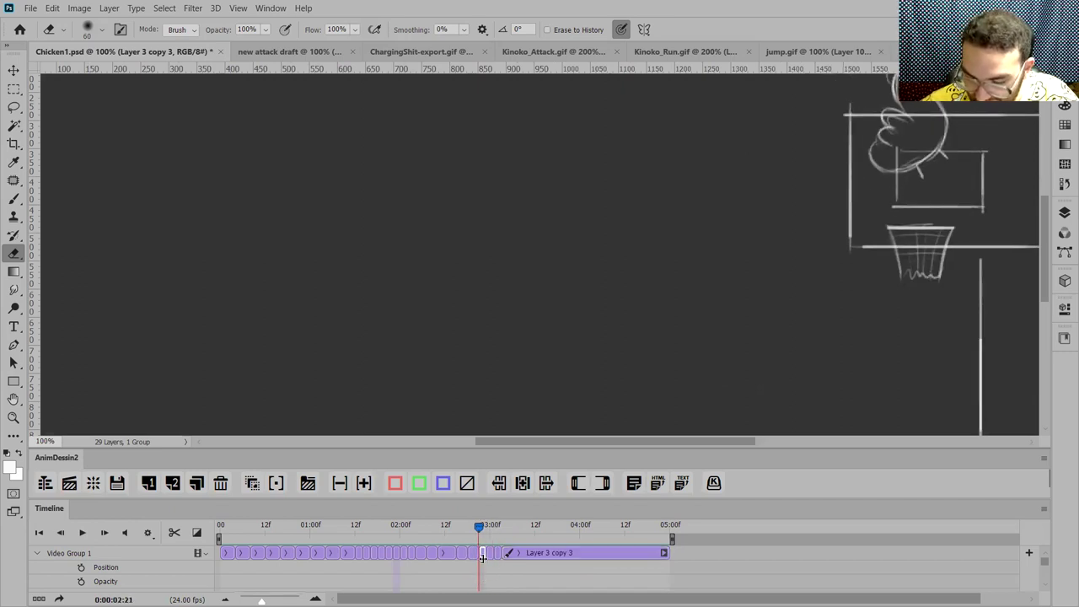
pyautogui.hotkey('ctrl', '-')
pyautogui.hotkey('ctrl', '-')
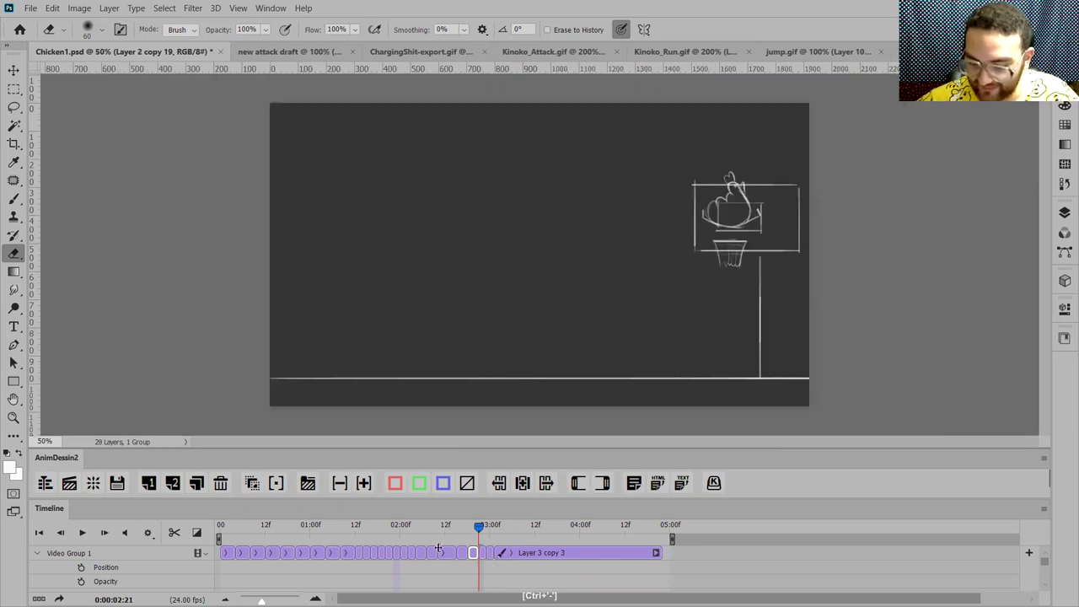
# Step: Replay the landing and scrub through its frames up close around the hoop to examine the shortened timing
pyautogui.moveTo(482, 528); pyautogui.dragTo(487, 528)
pyautogui.press('space')
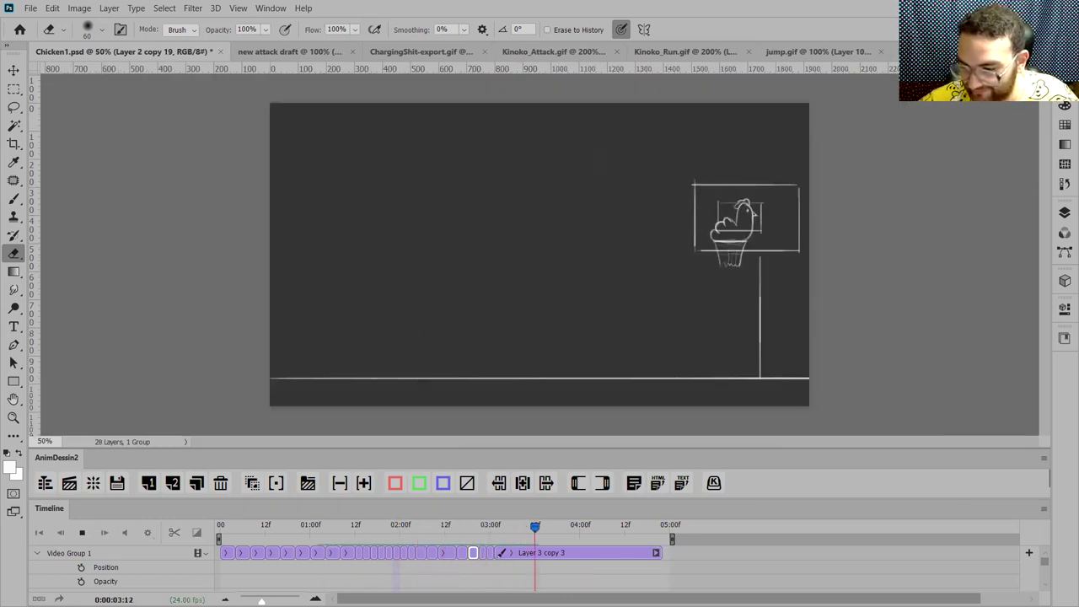
pyautogui.moveTo(499, 531); pyautogui.dragTo(475, 529)
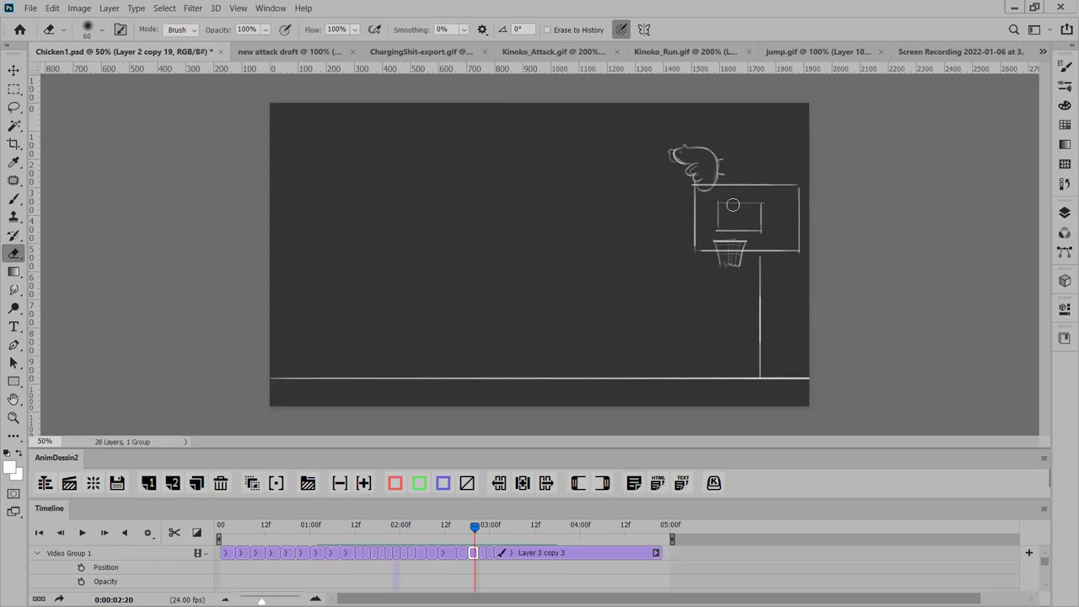
pyautogui.hotkey('ctrl', '+')
pyautogui.moveTo(911, 145); pyautogui.dragTo(557, 285)
pyautogui.moveTo(464, 527); pyautogui.dragTo(502, 524)
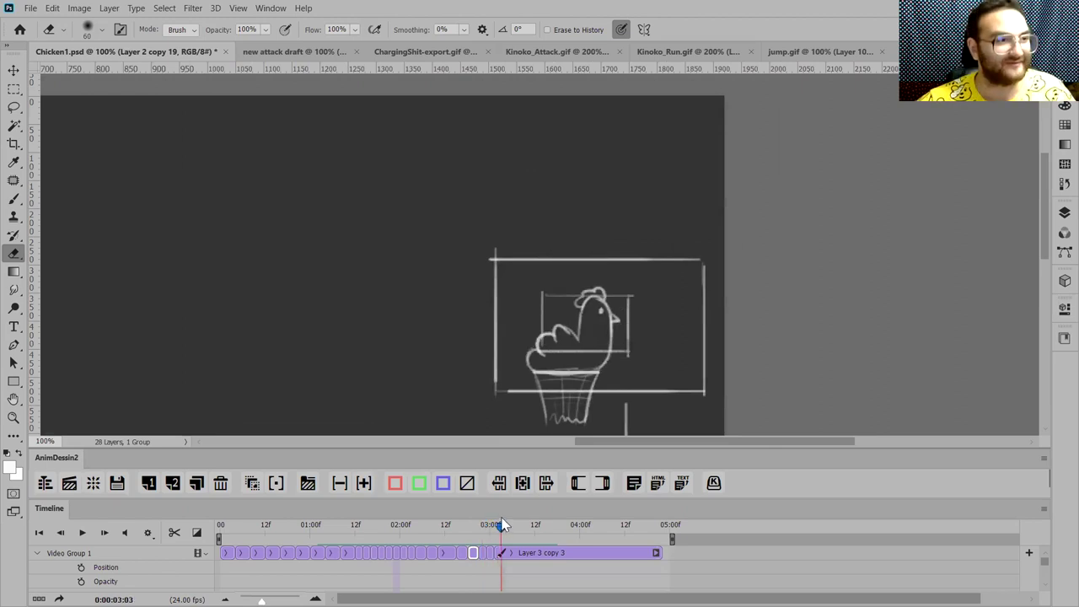
# Step: Save the chicken animation document
pyautogui.click(31, 8)
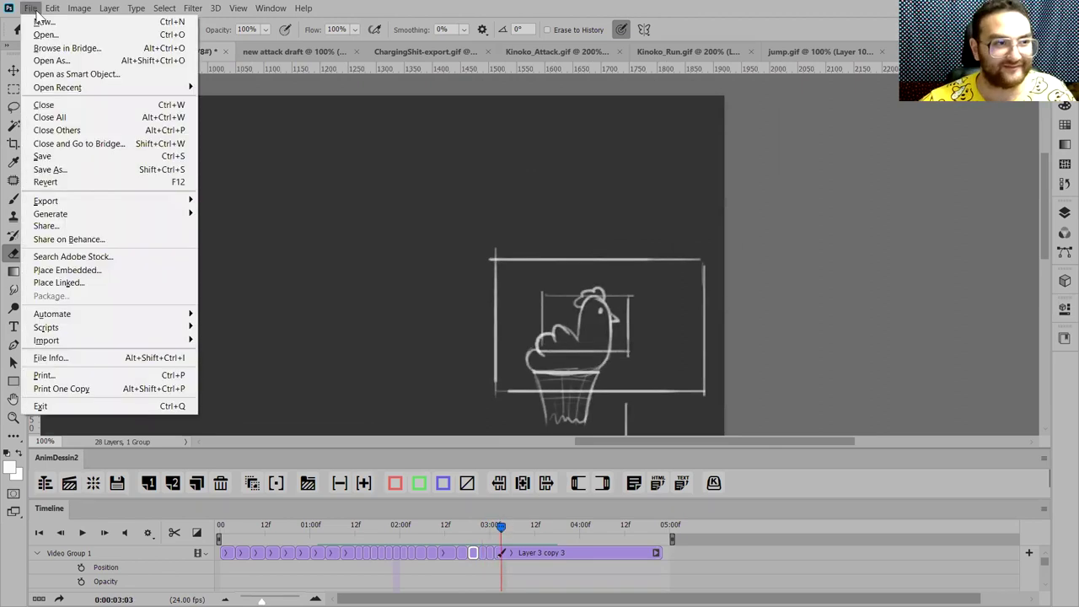
pyautogui.click(54, 159)
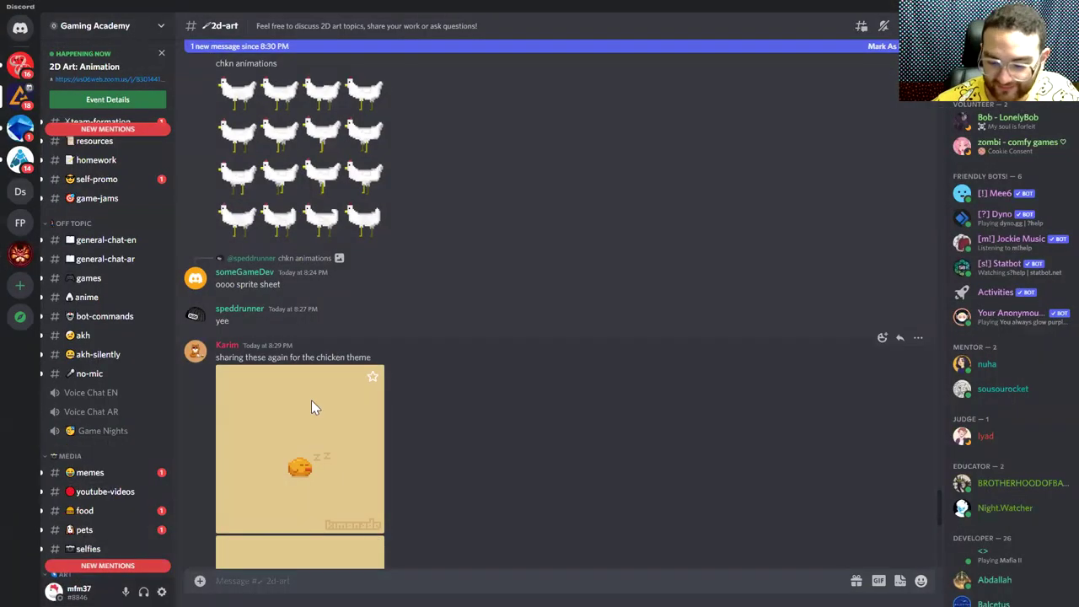
# Step: Switch to Discord and look through the animations and messages shared in the 2d-art channel
pyautogui.scroll(-6, 311, 402)
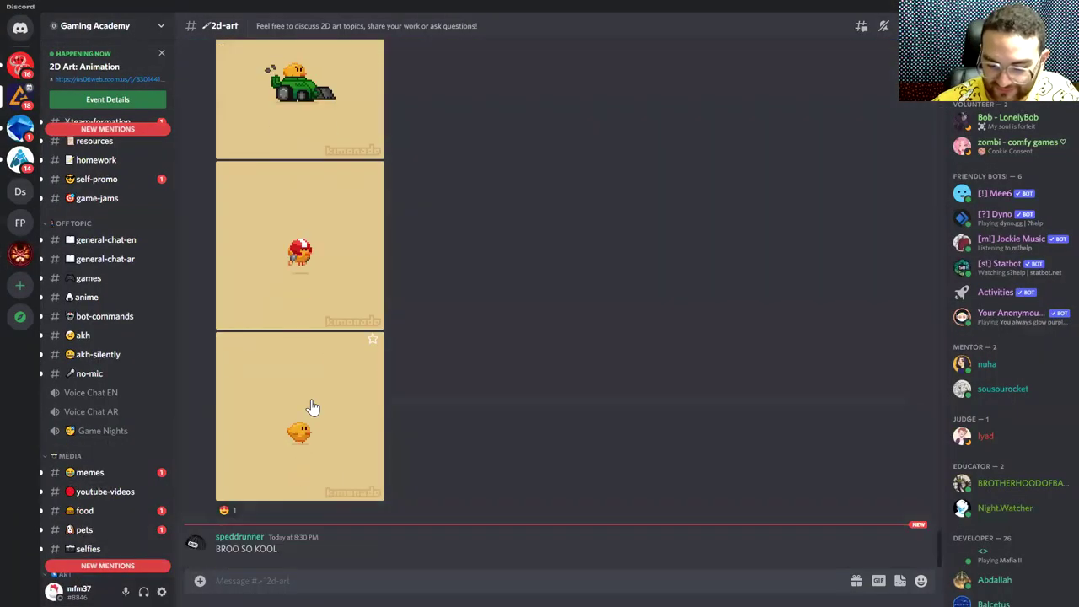
pyautogui.scroll(6, 304, 440)
pyautogui.scroll(10, 301, 436)
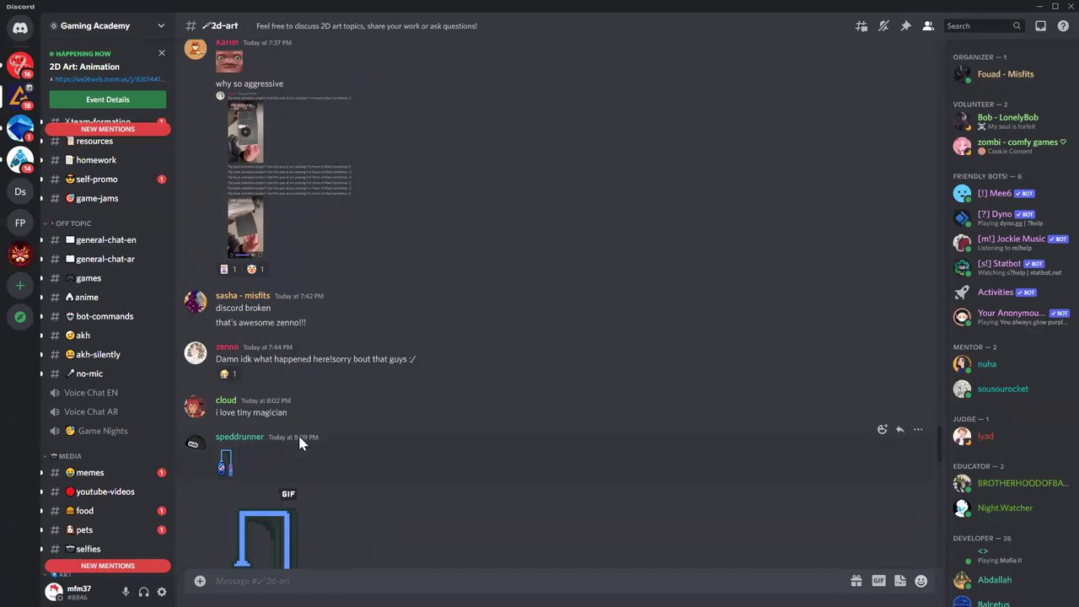
pyautogui.scroll(-10, 299, 435)
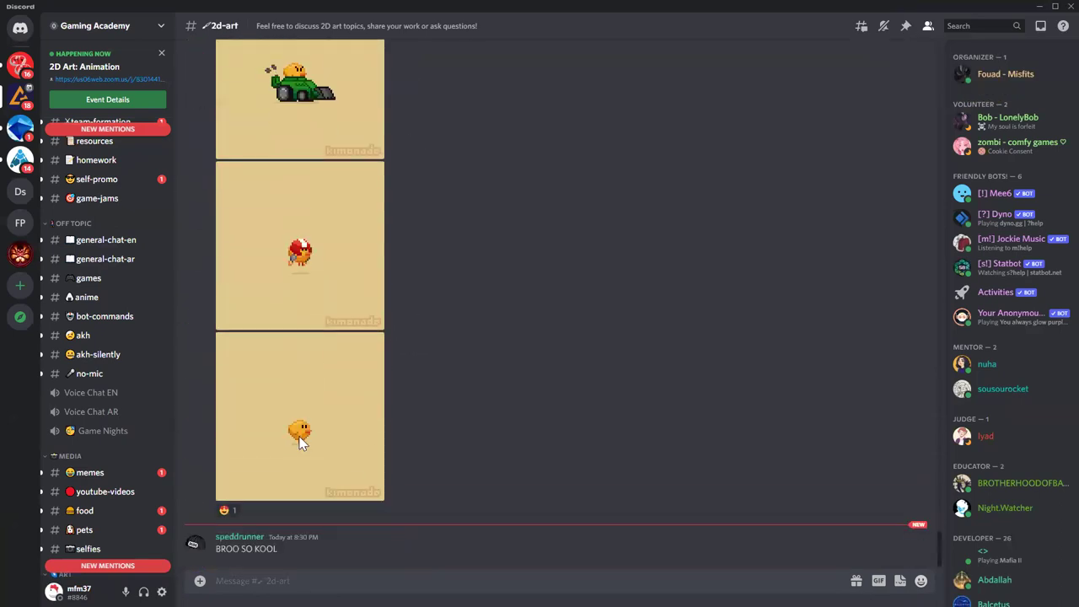
pyautogui.scroll(10, 300, 440)
pyautogui.scroll(-8, 301, 441)
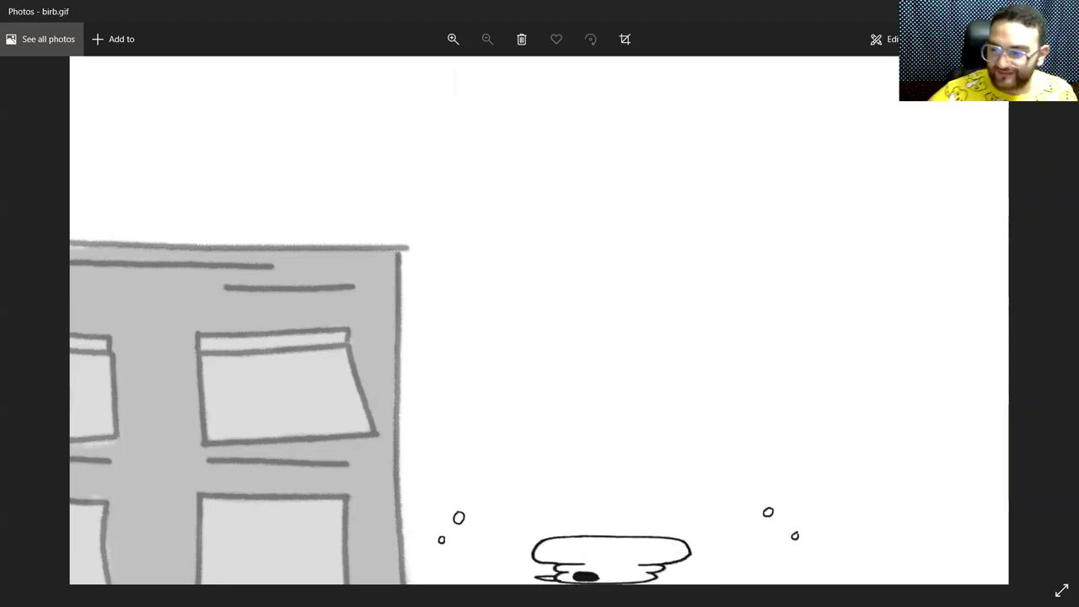
# Step: Switch back to Photoshop and play the chicken animation with the whole canvas in view
pyautogui.hotkey('alt', 'Tab')
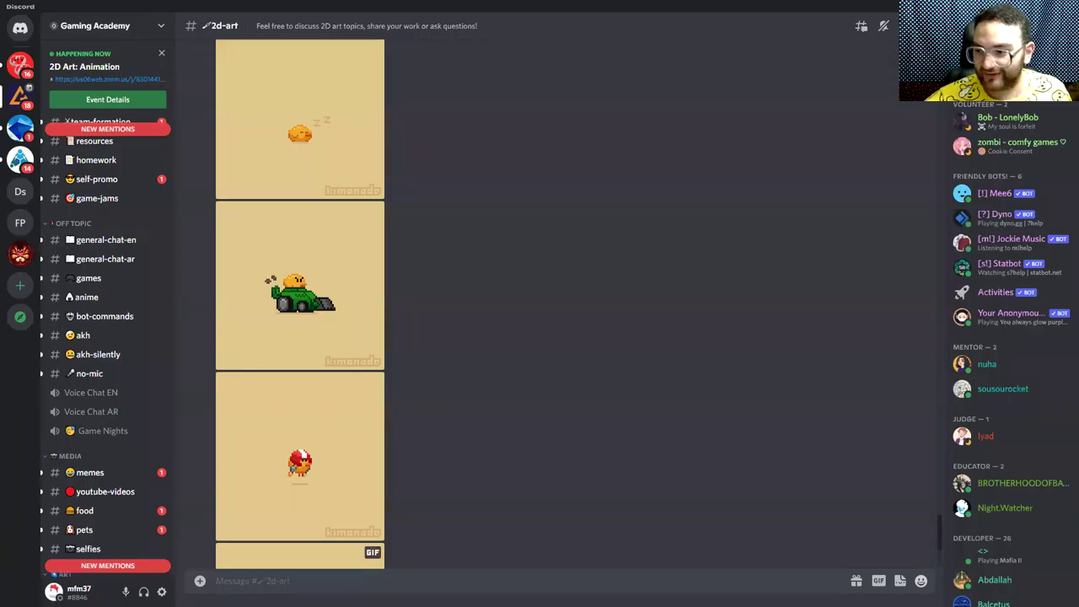
pyautogui.hotkey('alt', 'Tab')
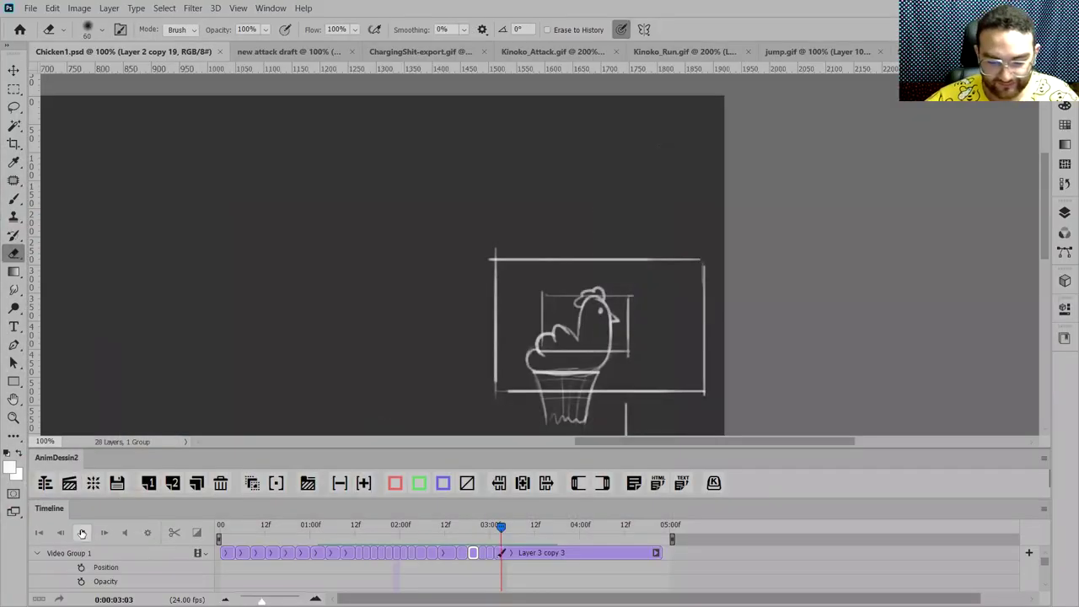
pyautogui.click(82, 532)
pyautogui.hotkey('ctrl', '-')
pyautogui.hotkey('ctrl', '-')
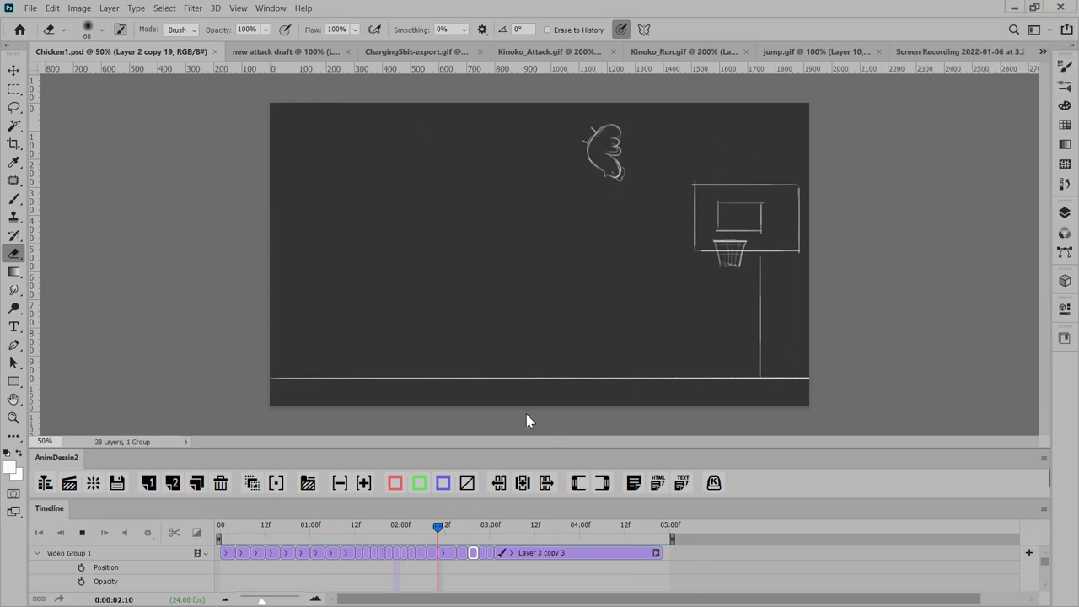
# Step: Quit Photoshop, declining to save changes in the open documents
pyautogui.click(1059, 9)
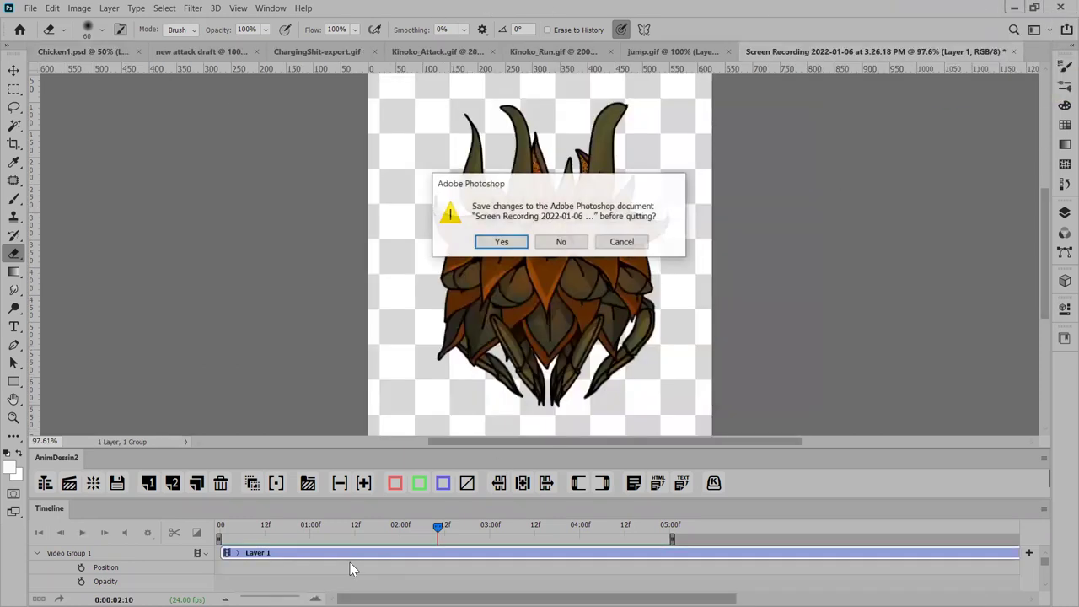
pyautogui.click(561, 243)
pyautogui.click(561, 243)
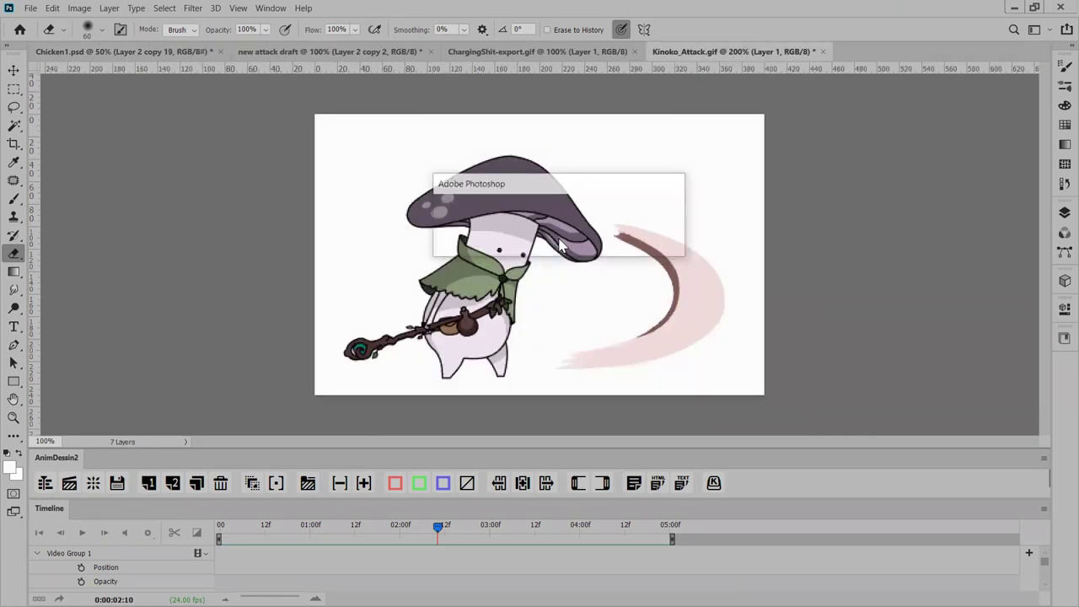
pyautogui.click(559, 239)
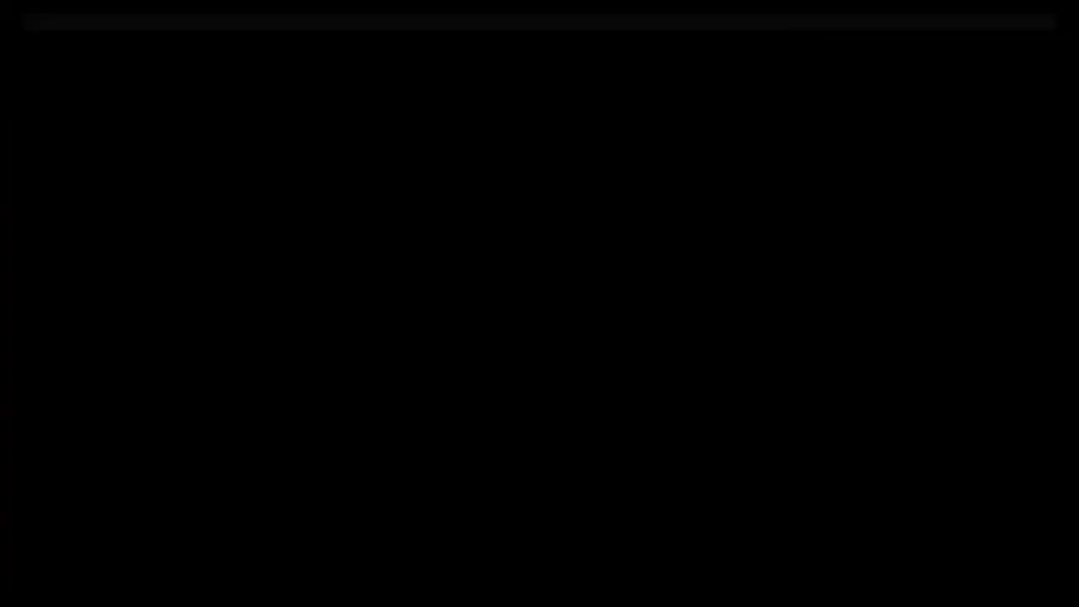